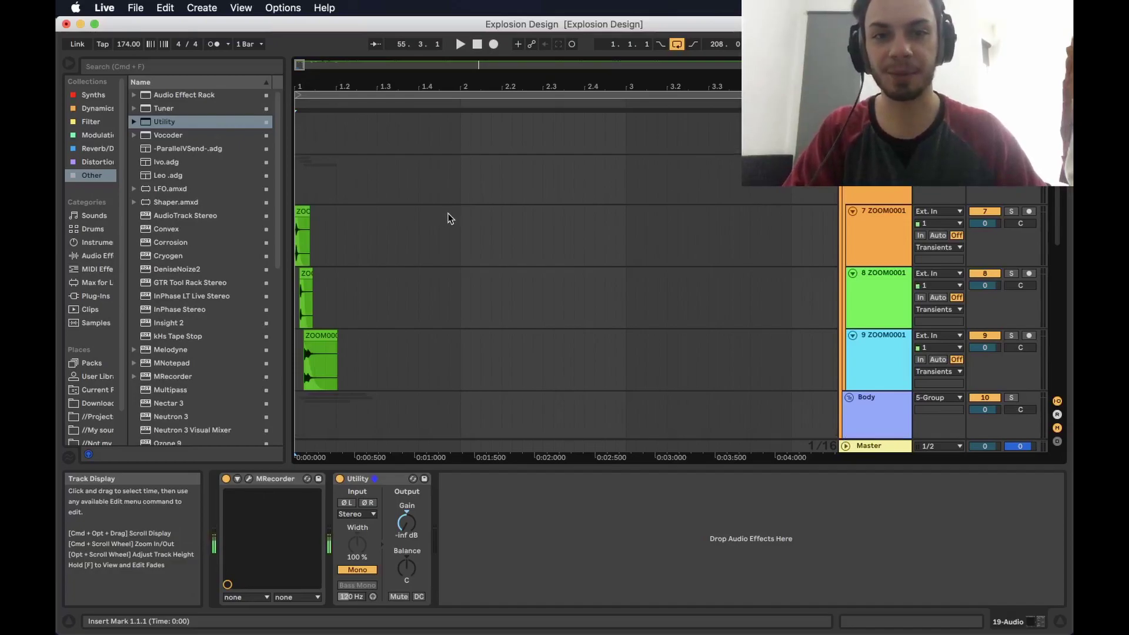
Step: Look over the clips layered in the Transients, Body and Tail groups of the arrangement
{"action": "scroll", "coordinate": [448, 218], "scroll_direction": "down", "scroll_amount": 3}
{"action": "scroll", "coordinate": [448, 218], "scroll_direction": "up", "scroll_amount": 3}
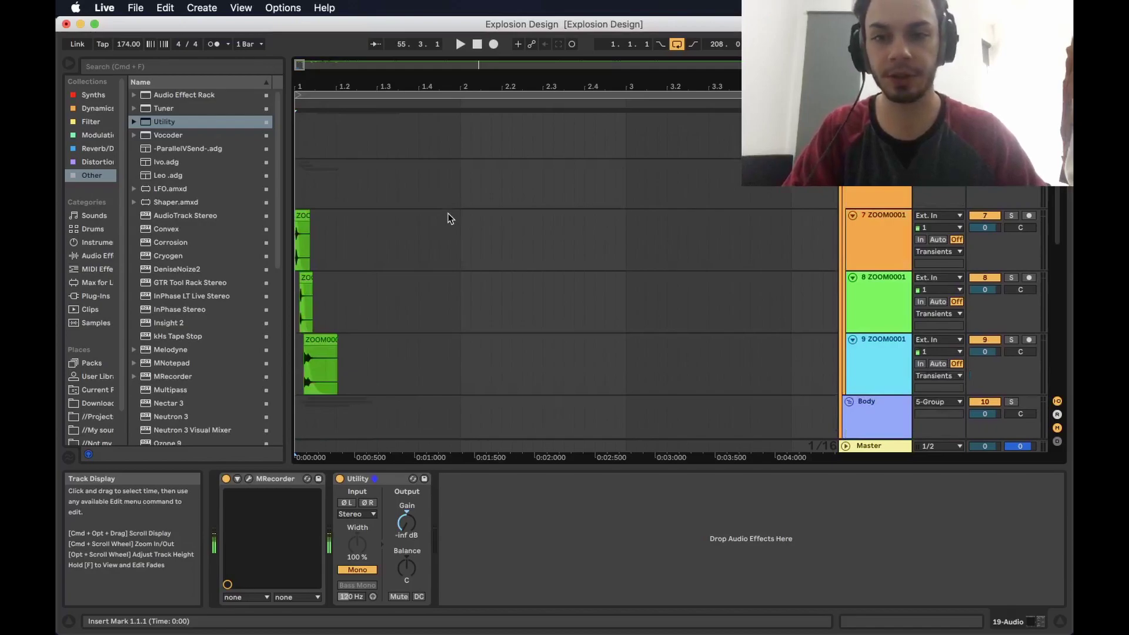
{"action": "scroll", "coordinate": [318, 200], "scroll_direction": "up", "scroll_amount": 1}
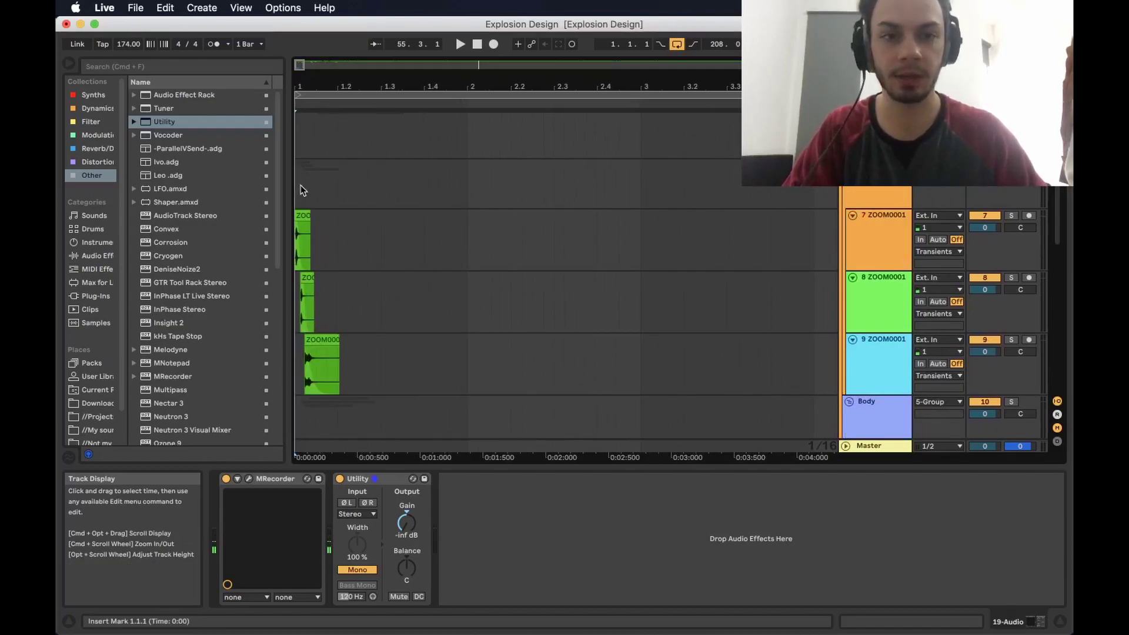
{"action": "scroll", "coordinate": [302, 190], "scroll_direction": "up", "scroll_amount": 1}
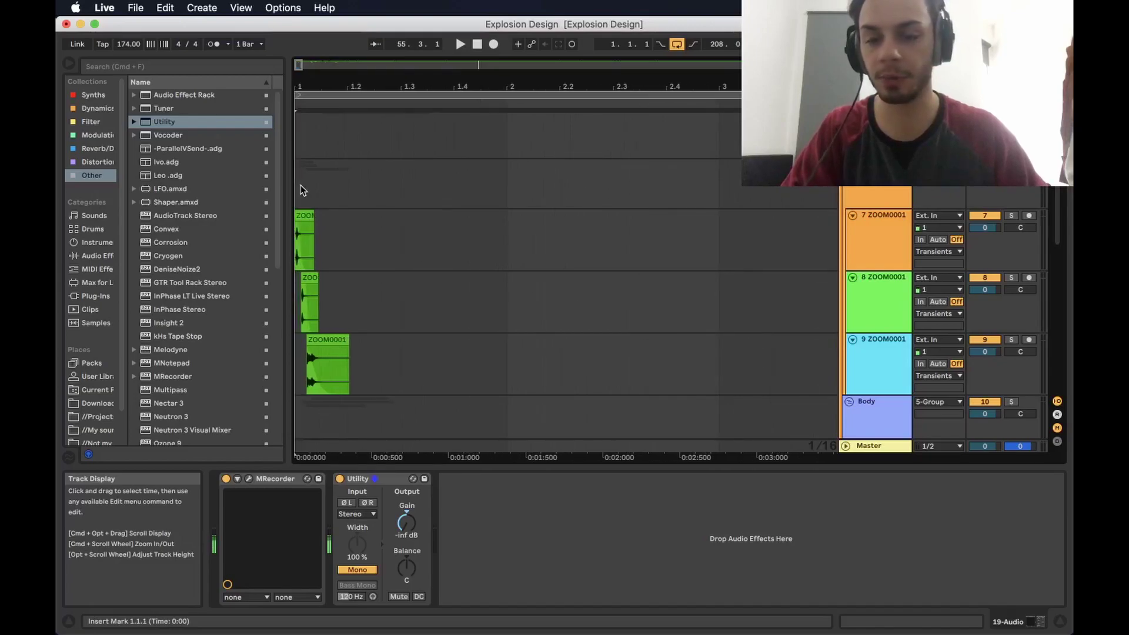
{"action": "scroll", "coordinate": [302, 190], "scroll_direction": "up", "scroll_amount": 2}
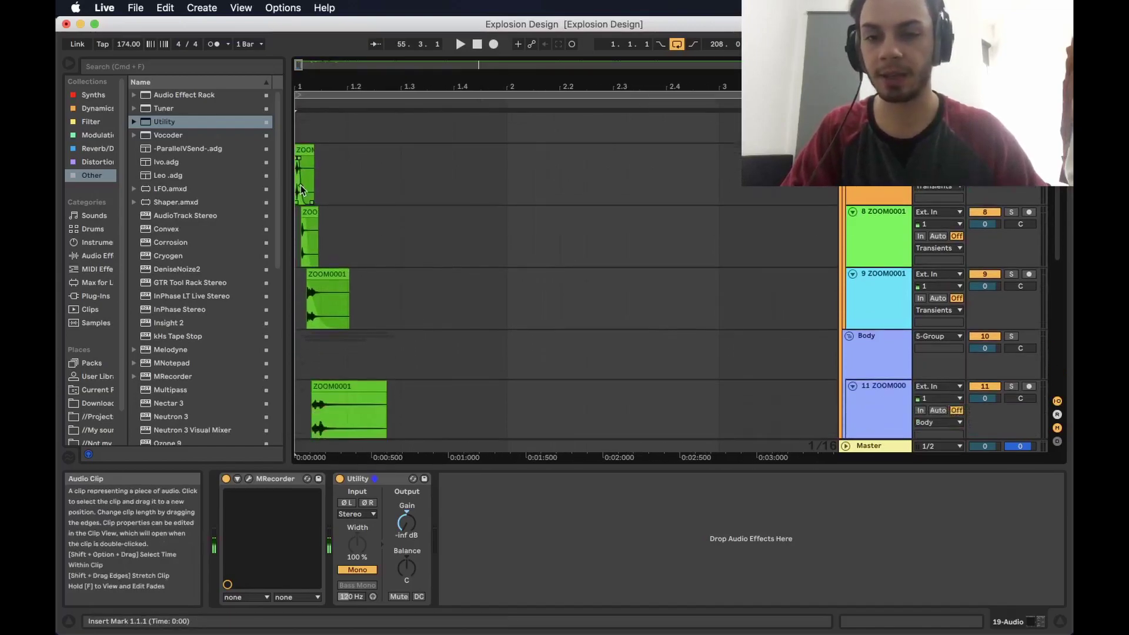
{"action": "left_click", "coordinate": [303, 190]}
{"action": "scroll", "coordinate": [386, 206], "scroll_direction": "down", "scroll_amount": 3}
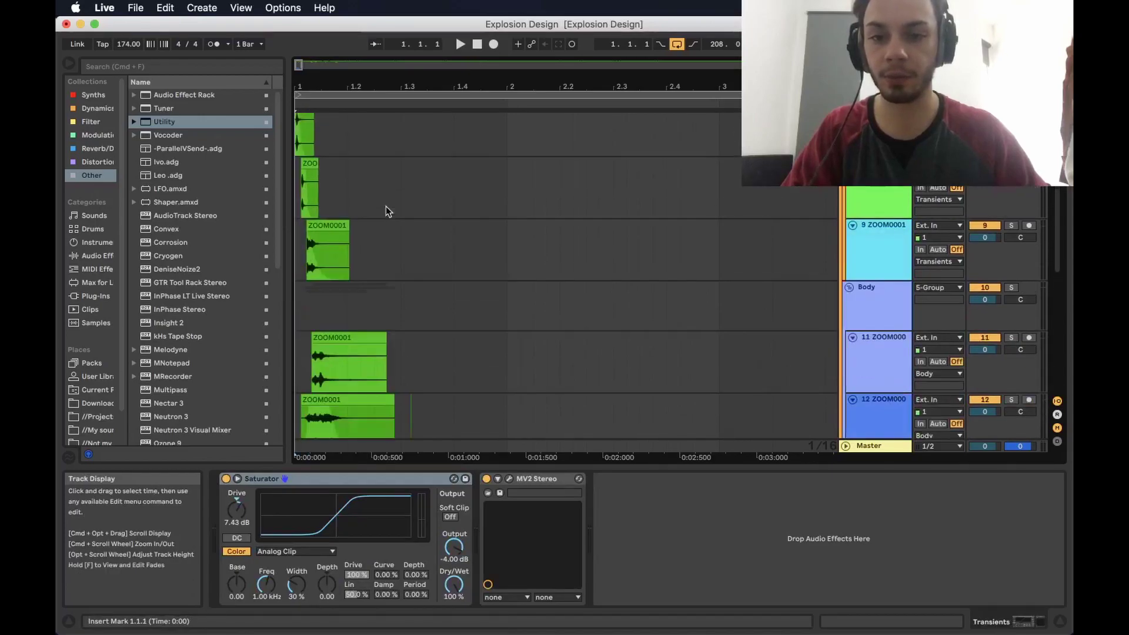
{"action": "scroll", "coordinate": [444, 215], "scroll_direction": "down", "scroll_amount": 3}
{"action": "scroll", "coordinate": [544, 349], "scroll_direction": "up", "scroll_amount": 6}
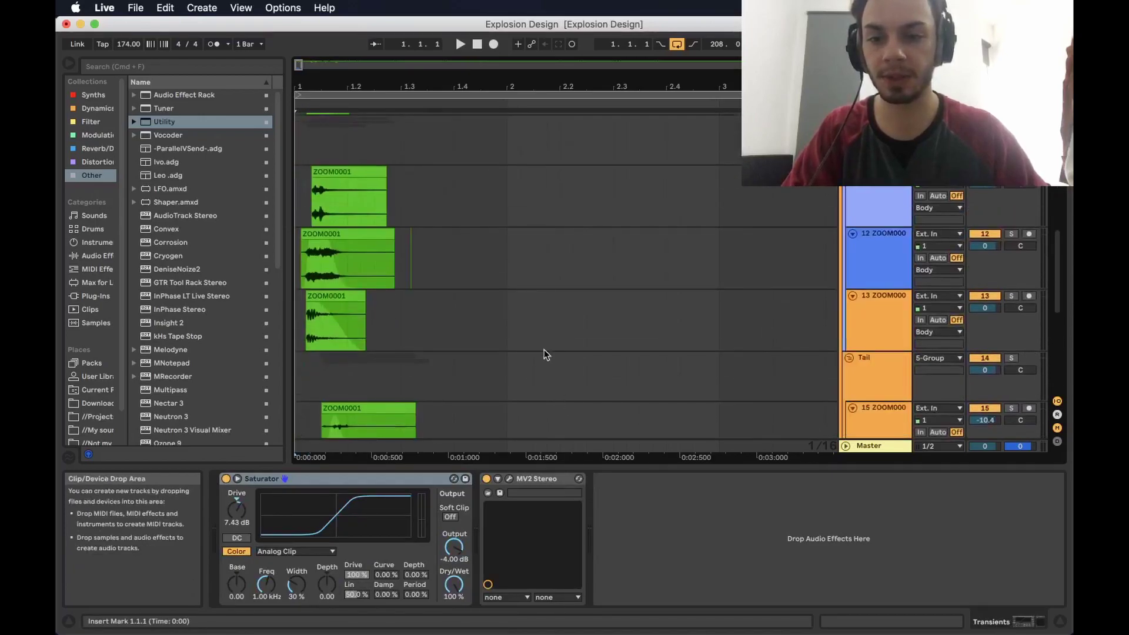
{"action": "scroll", "coordinate": [898, 278], "scroll_direction": "down", "scroll_amount": 1}
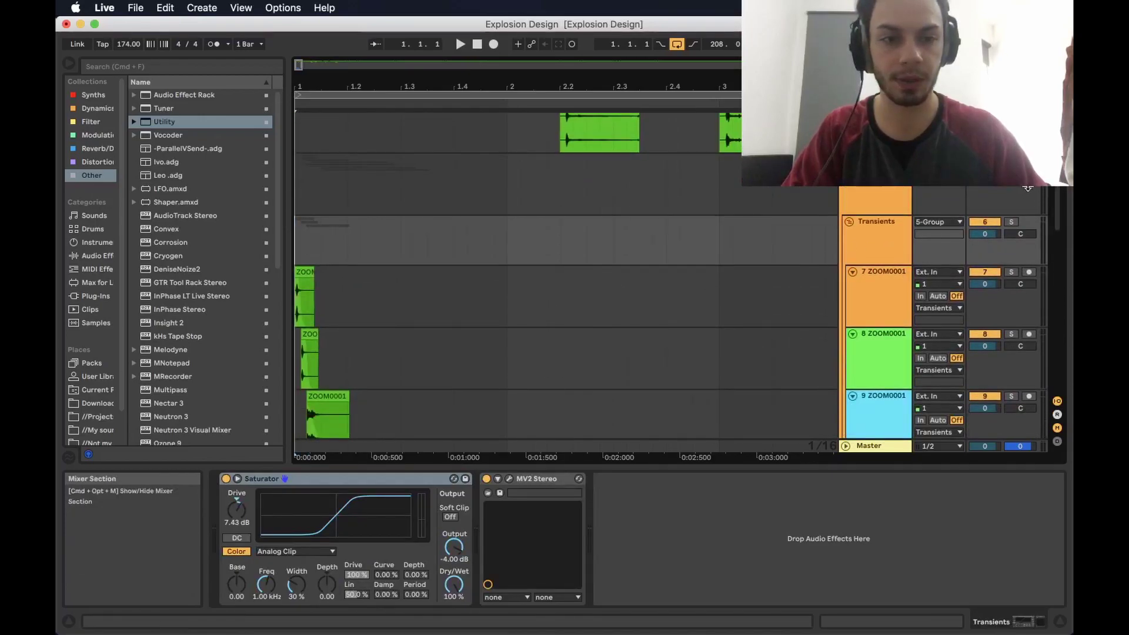
Step: Play the complete layered explosion from bar 1 and review its tracks down to the resampled audio
{"action": "key", "text": "space"}
{"action": "scroll", "coordinate": [515, 266], "scroll_direction": "down", "scroll_amount": 4}
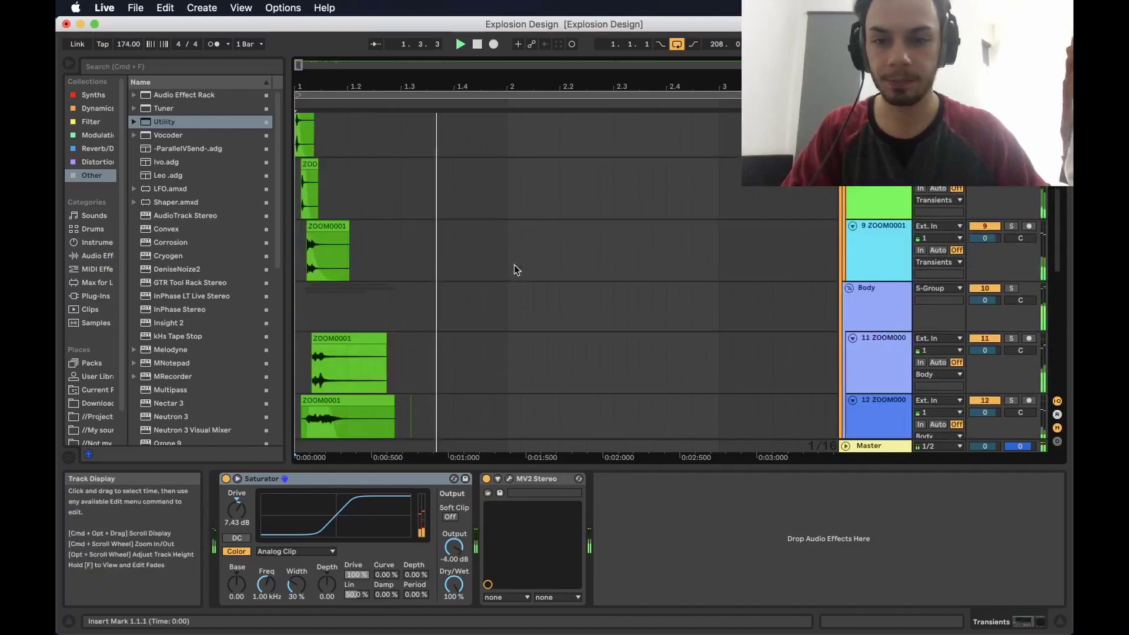
{"action": "scroll", "coordinate": [513, 266], "scroll_direction": "down", "scroll_amount": 3}
{"action": "scroll", "coordinate": [510, 269], "scroll_direction": "down", "scroll_amount": 4}
{"action": "scroll", "coordinate": [511, 267], "scroll_direction": "down", "scroll_amount": 3}
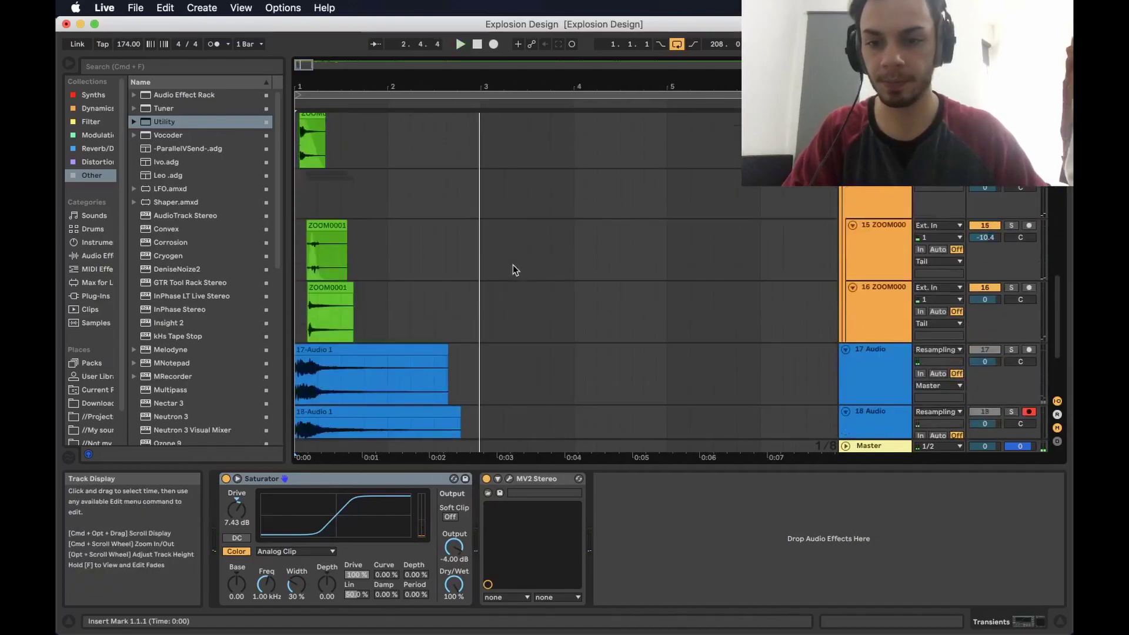
{"action": "scroll", "coordinate": [513, 264], "scroll_direction": "up", "scroll_amount": 8}
{"action": "scroll", "coordinate": [510, 261], "scroll_direction": "up", "scroll_amount": 5}
{"action": "scroll", "coordinate": [475, 251], "scroll_direction": "left", "scroll_amount": 7}
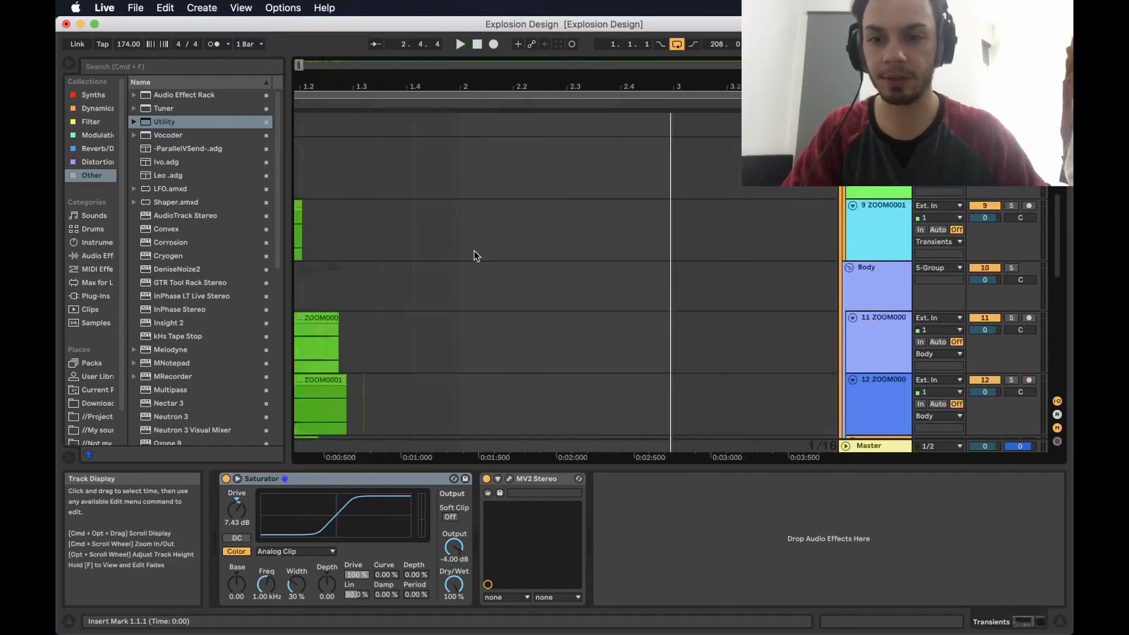
{"action": "scroll", "coordinate": [477, 251], "scroll_direction": "up", "scroll_amount": 4}
{"action": "key", "text": "space"}
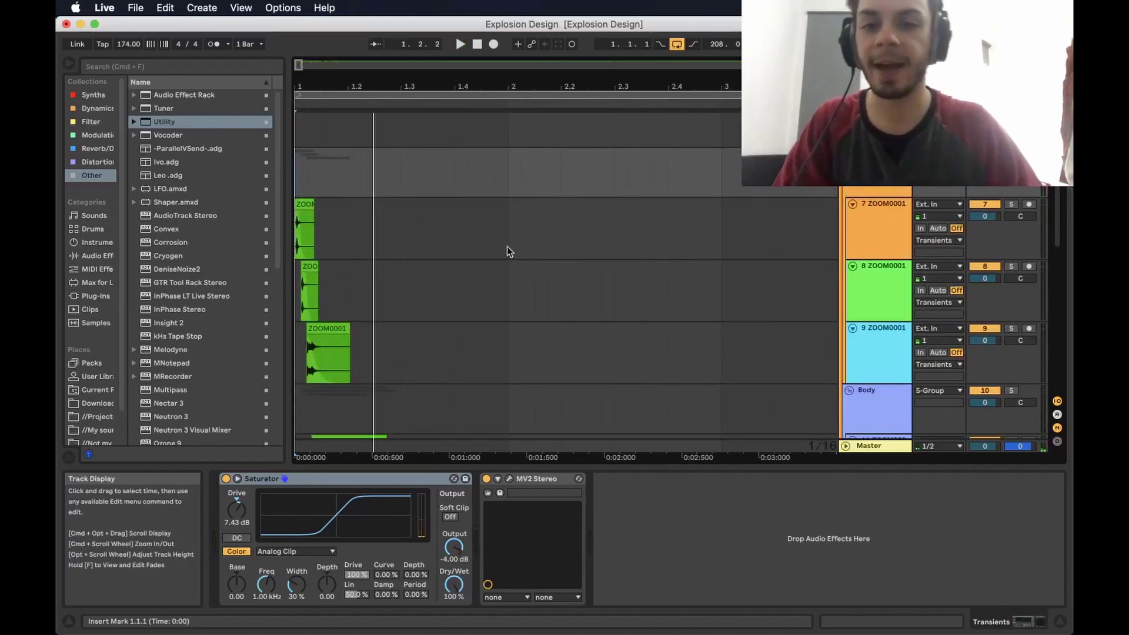
{"action": "scroll", "coordinate": [471, 244], "scroll_direction": "up", "scroll_amount": 1}
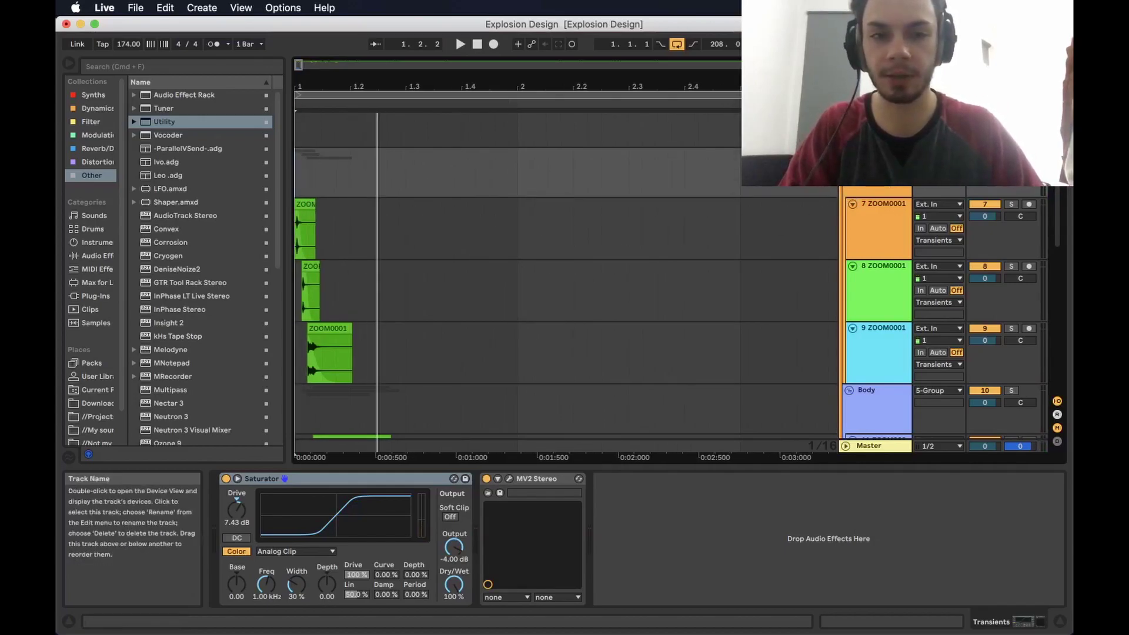
Step: Fold the Transients, Body and Tail groups inside 5 Group
{"action": "left_click", "coordinate": [849, 154]}
{"action": "left_click", "coordinate": [863, 191]}
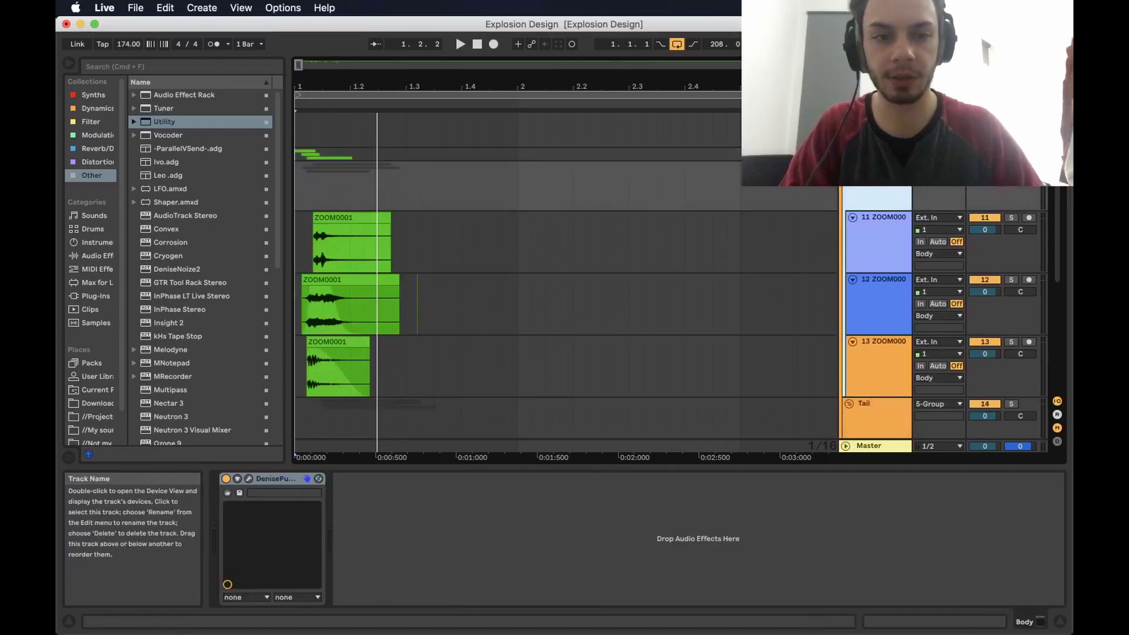
{"action": "left_click", "coordinate": [848, 168]}
{"action": "left_click", "coordinate": [848, 181]}
{"action": "scroll", "coordinate": [664, 259], "scroll_direction": "up", "scroll_amount": 4}
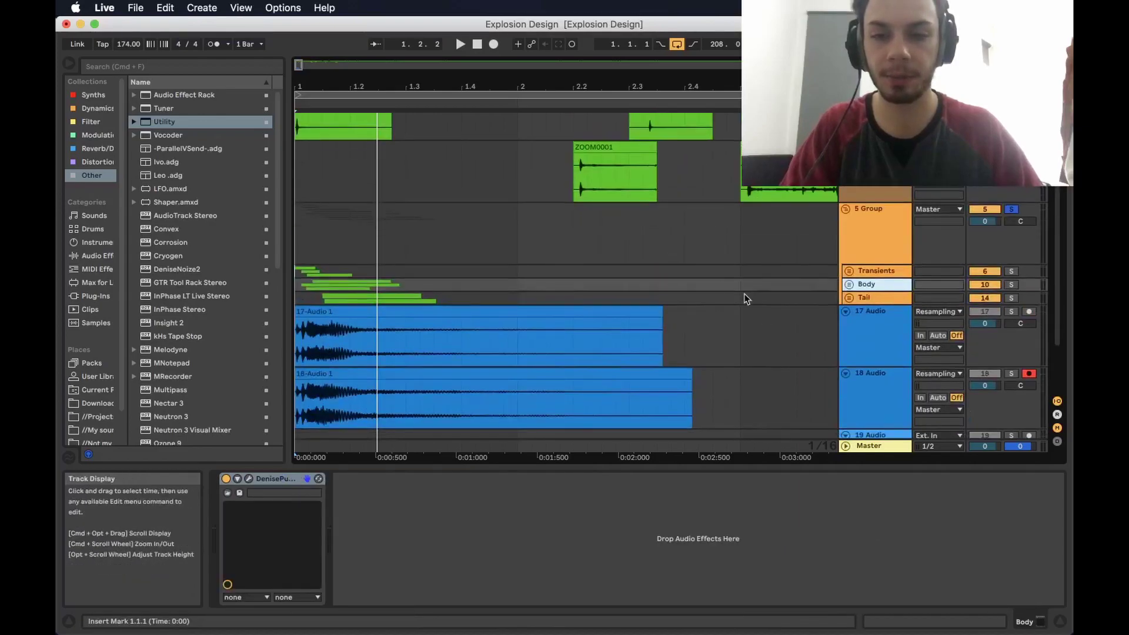
Step: Inspect the Transients, Body and Tail groups one by one, ending with only Transients selected
{"action": "left_click", "coordinate": [882, 270]}
{"action": "left_click", "coordinate": [882, 298]}
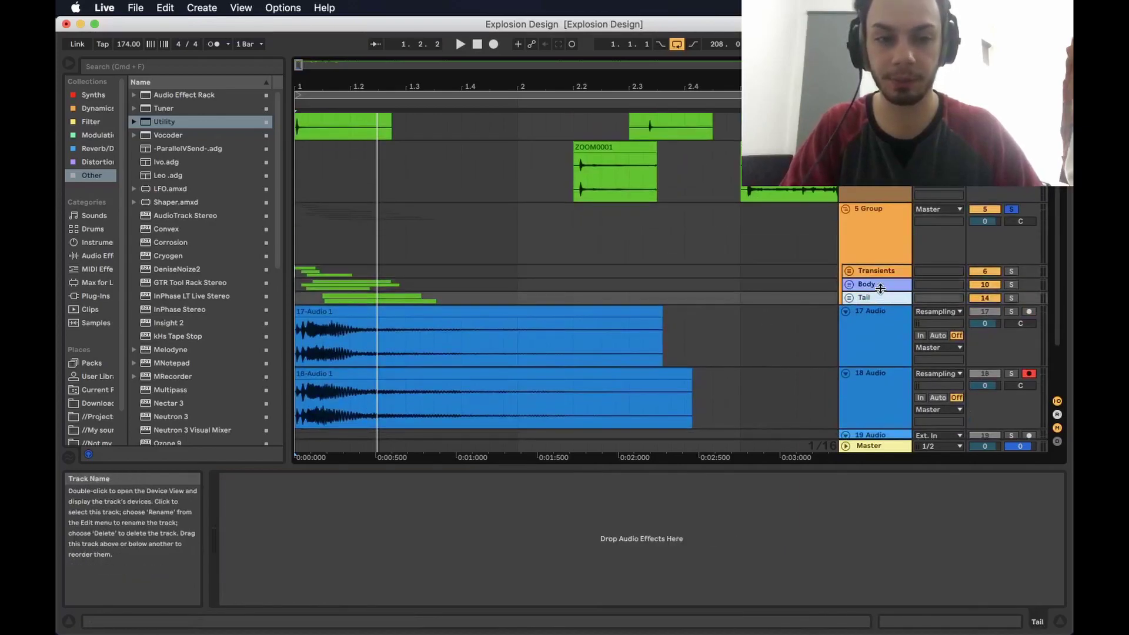
{"action": "left_click", "coordinate": [880, 286]}
{"action": "left_click", "coordinate": [880, 275]}
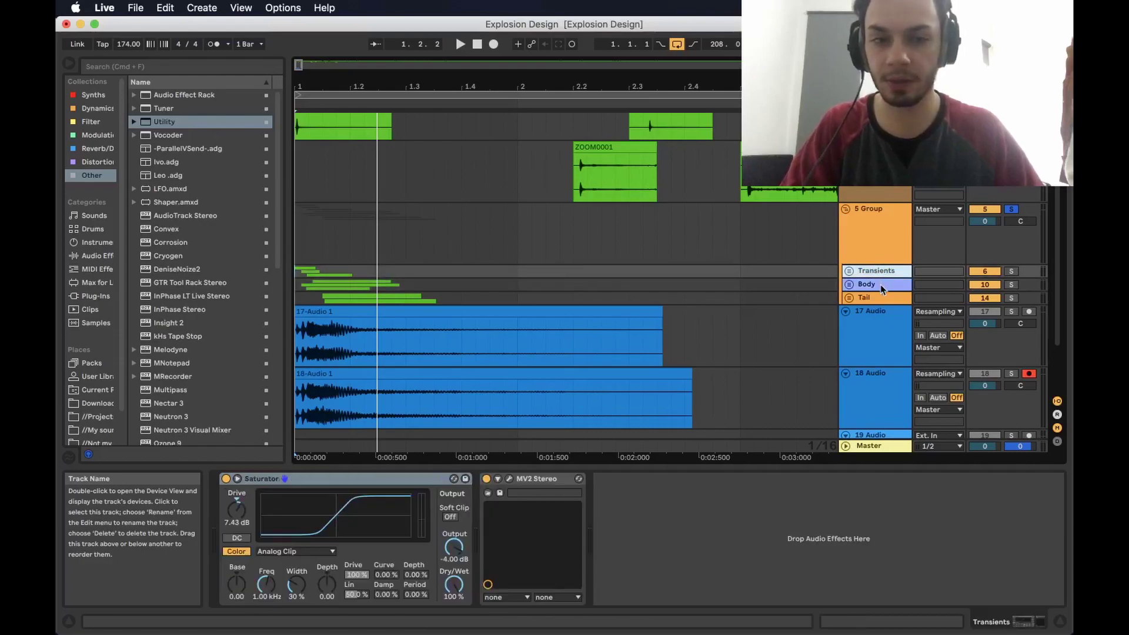
{"action": "left_click", "coordinate": [880, 284]}
{"action": "left_click", "coordinate": [883, 299]}
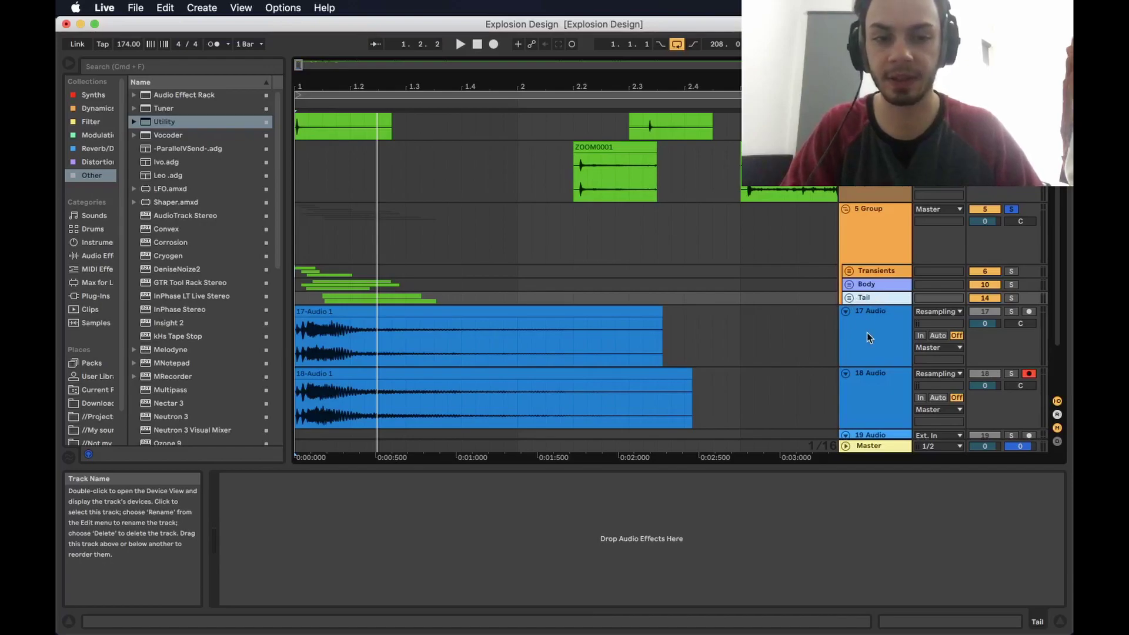
{"action": "left_click", "coordinate": [875, 273], "text": "shift"}
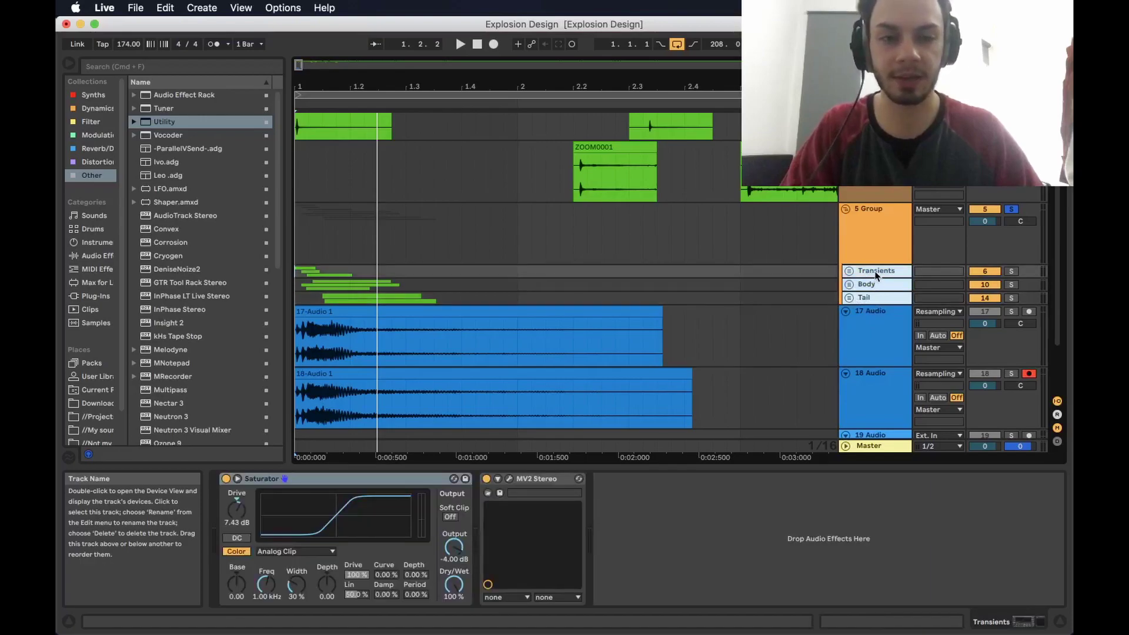
{"action": "left_click", "coordinate": [876, 273]}
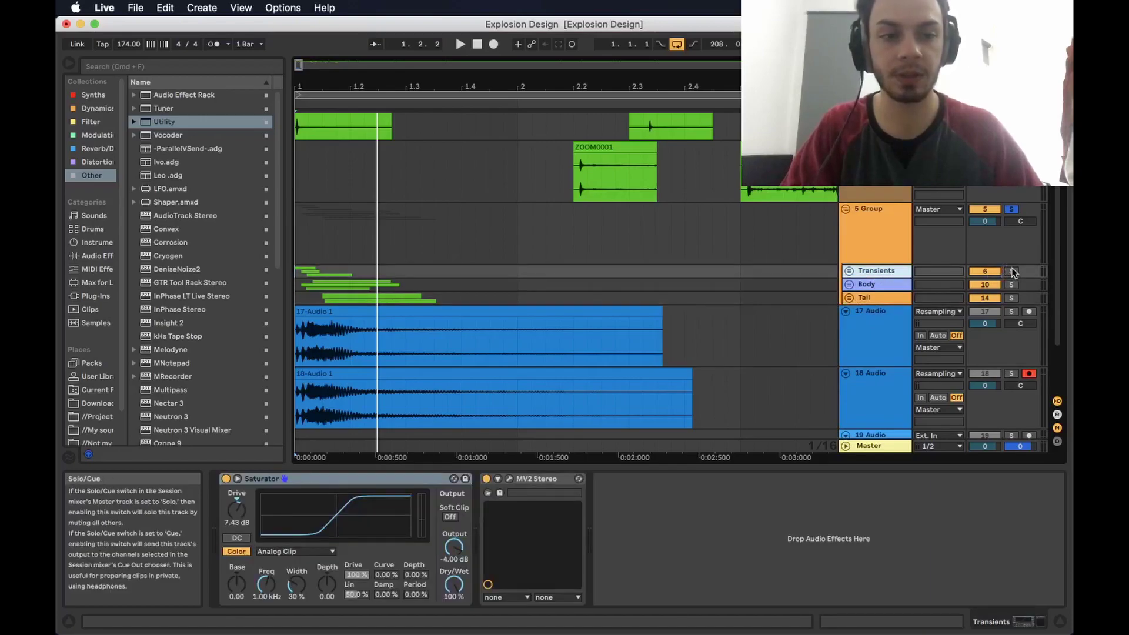
Step: Solo and play the Transients, Body and Tail groups one at a time to audition each layer
{"action": "key", "text": "space"}
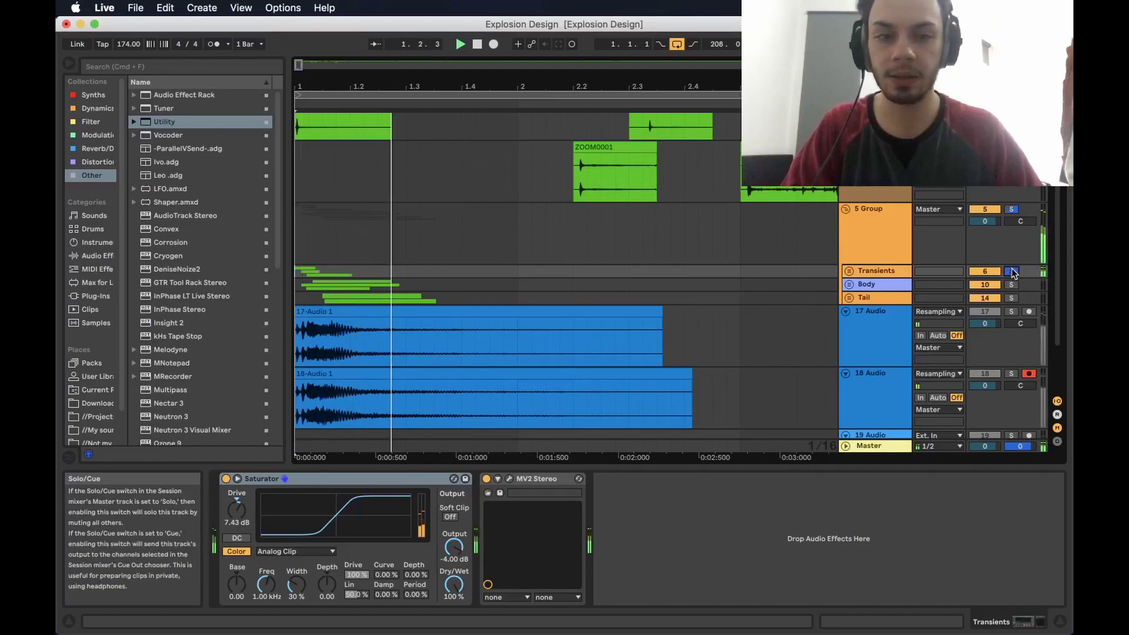
{"action": "key", "text": "space"}
{"action": "left_click", "coordinate": [1009, 284]}
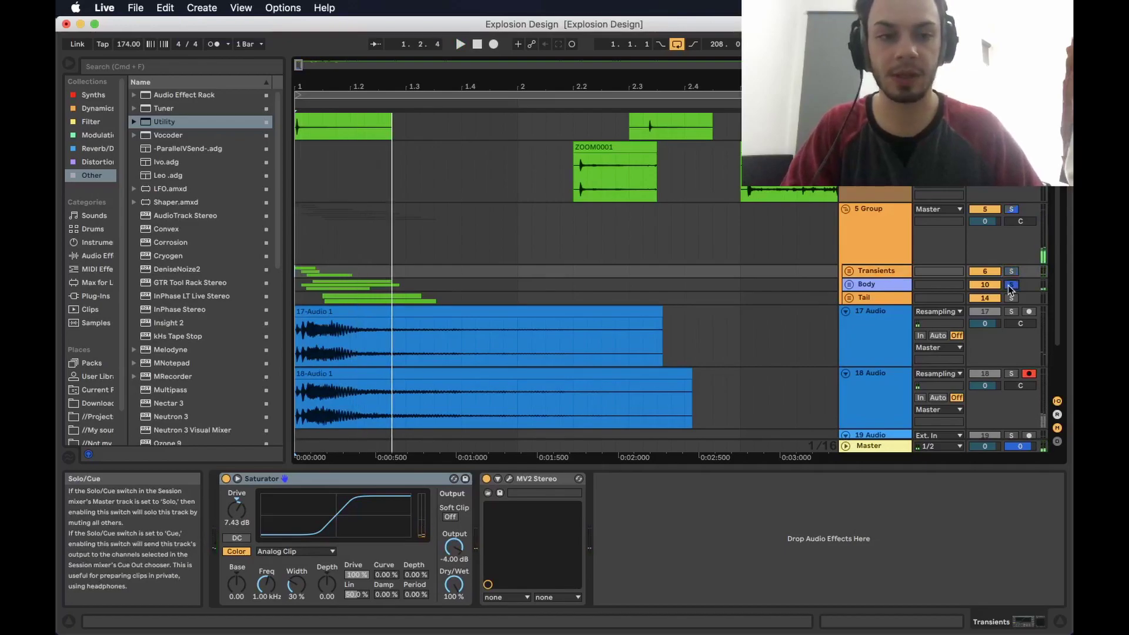
{"action": "key", "text": "space"}
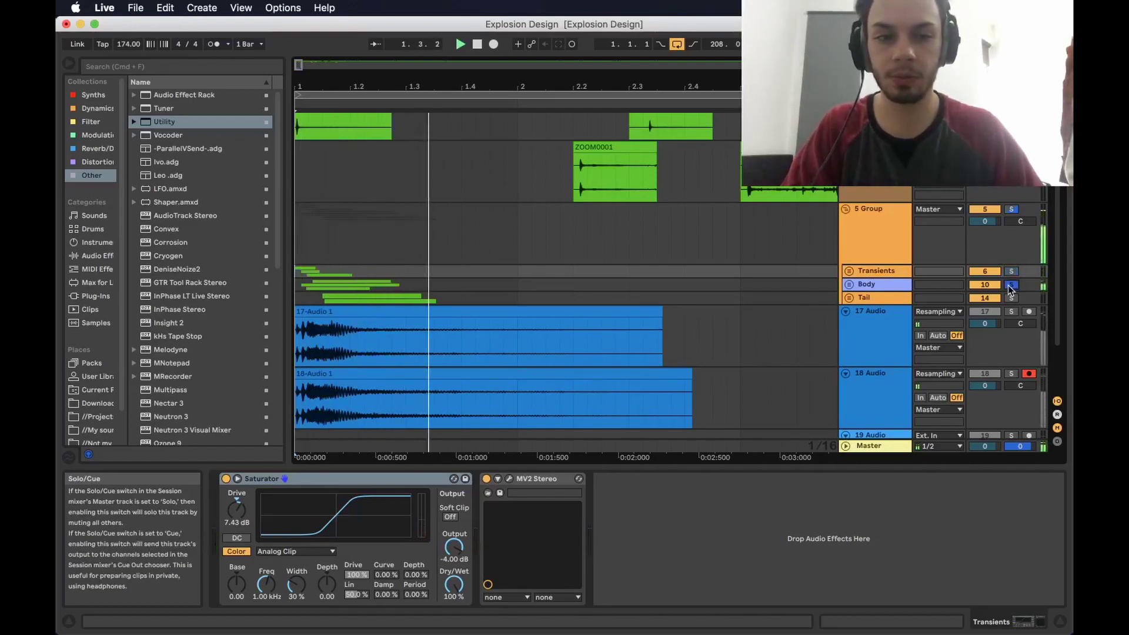
{"action": "left_click", "coordinate": [1009, 286]}
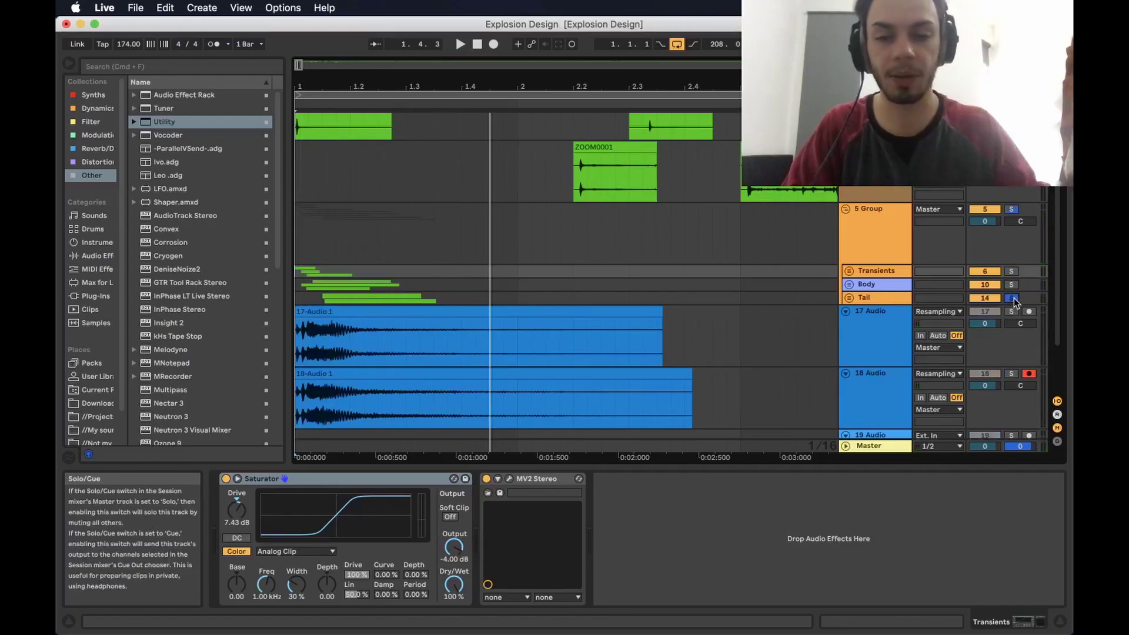
{"action": "key", "text": "space"}
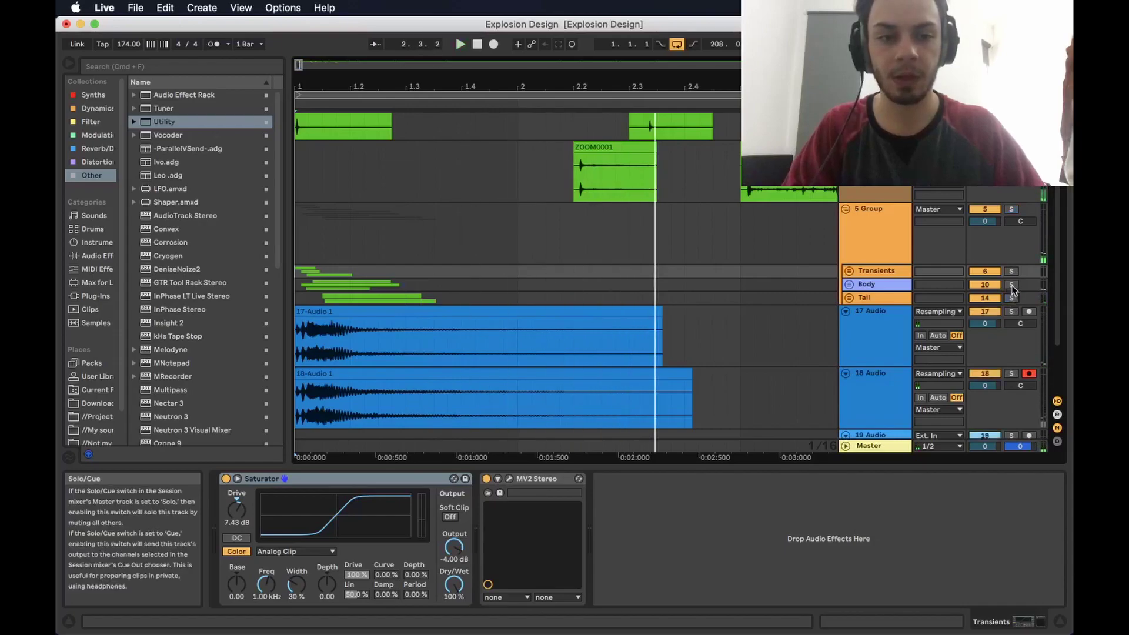
{"action": "key", "text": "space"}
Step: Unfold the Body group to show the clips on tracks 11 to 13
{"action": "left_click", "coordinate": [885, 284]}
{"action": "left_click", "coordinate": [849, 285]}
{"action": "scroll", "coordinate": [866, 296], "scroll_direction": "down", "scroll_amount": 3}
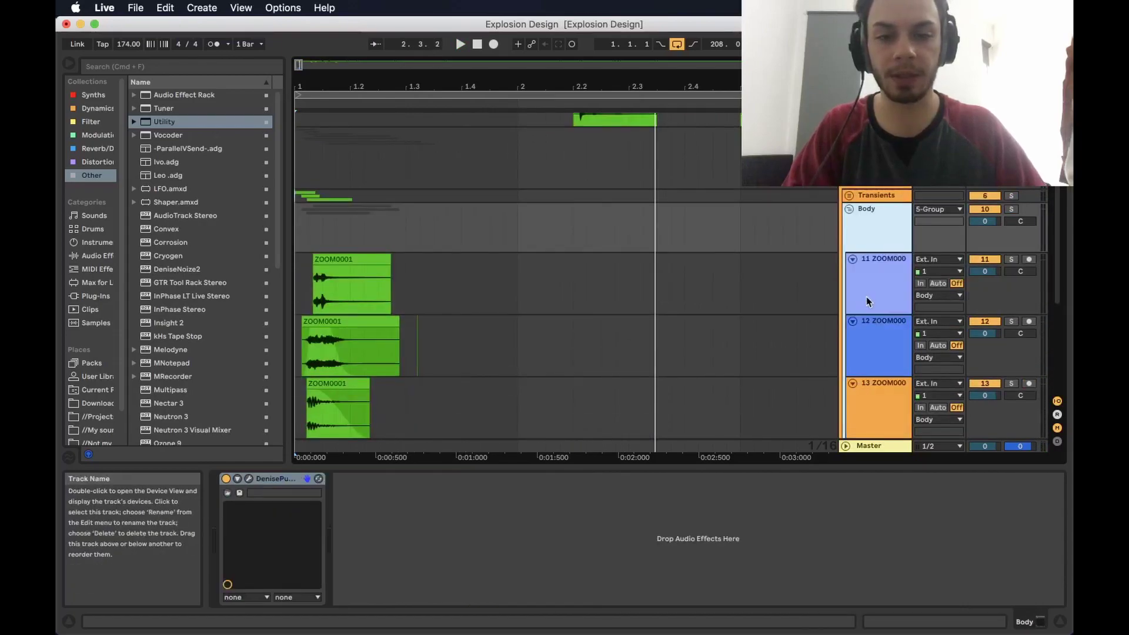
{"action": "scroll", "coordinate": [588, 294], "scroll_direction": "down", "scroll_amount": 1}
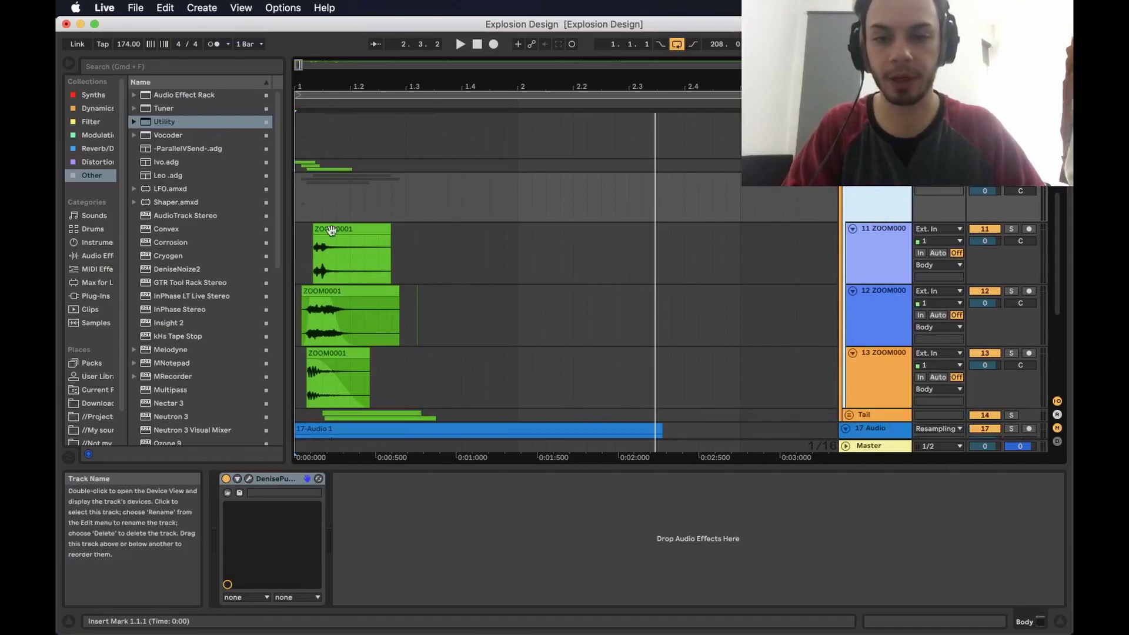
{"action": "scroll", "coordinate": [445, 291], "scroll_direction": "down", "scroll_amount": 2}
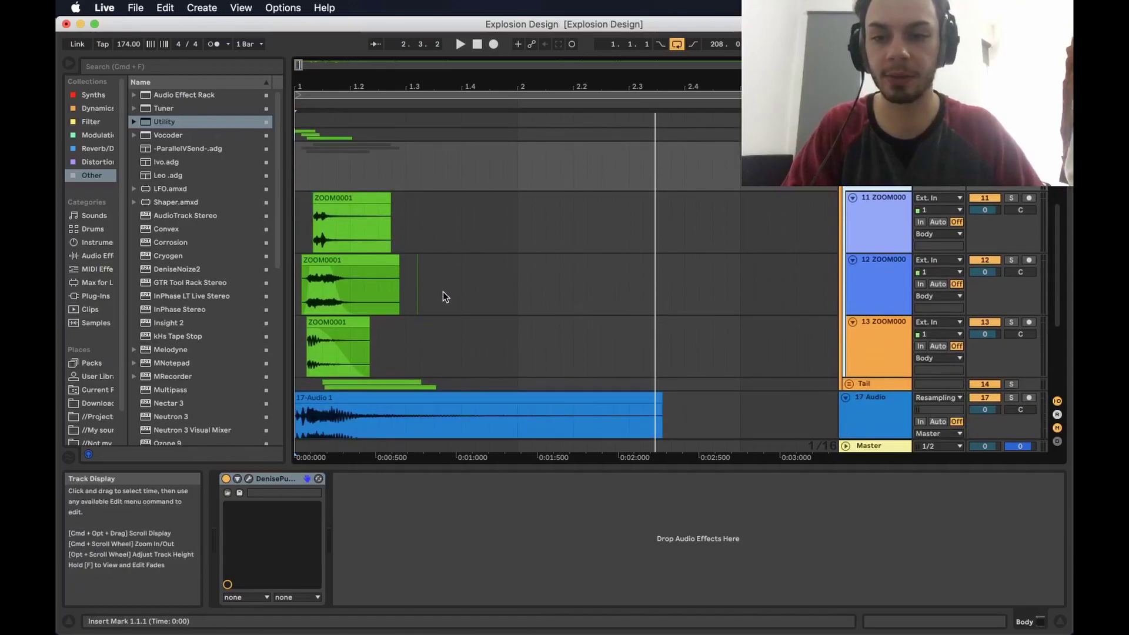
Step: Unfold the Tail group and place the insert marker at 1.3.4 on track 15
{"action": "left_click", "coordinate": [850, 359]}
{"action": "left_click", "coordinate": [850, 357]}
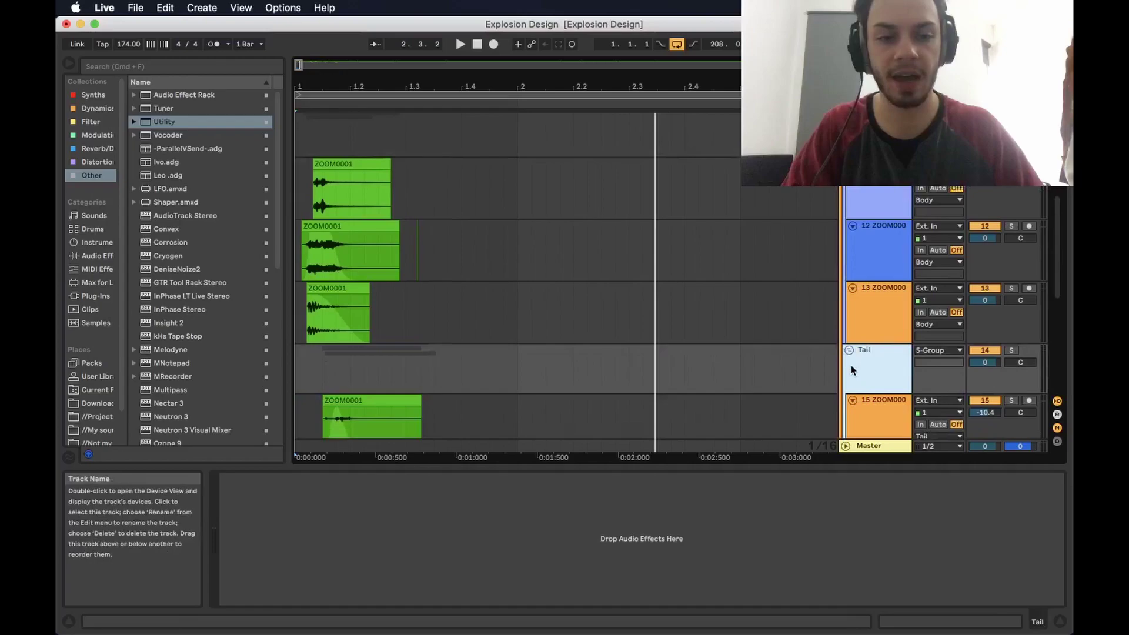
{"action": "scroll", "coordinate": [411, 384], "scroll_direction": "down", "scroll_amount": 3}
{"action": "left_click", "coordinate": [326, 340]}
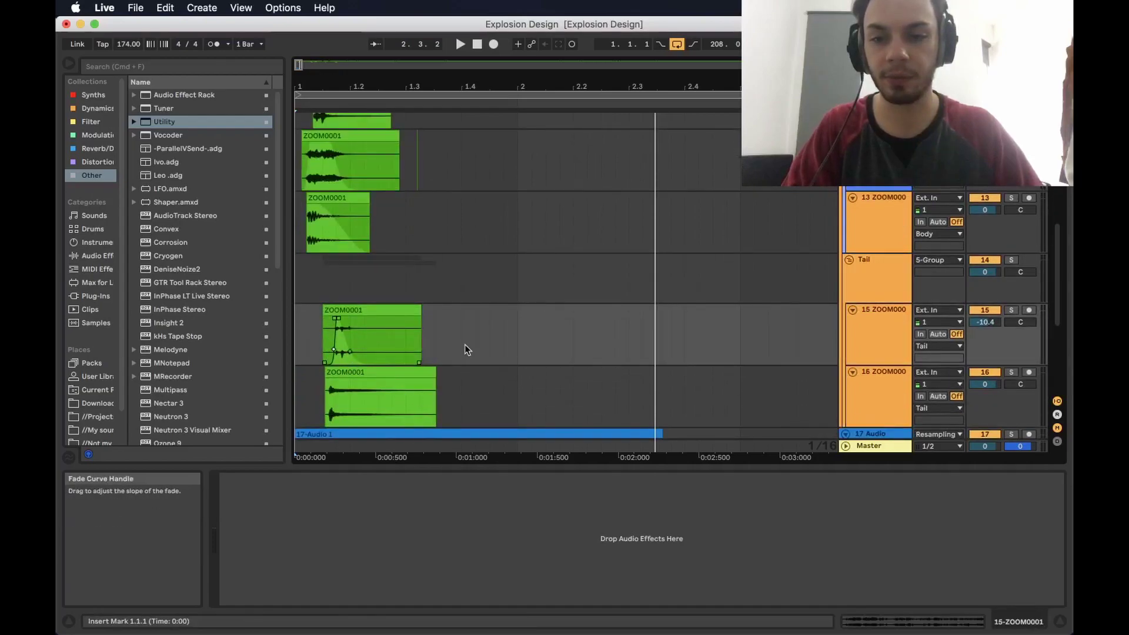
{"action": "left_click", "coordinate": [444, 337]}
{"action": "scroll", "coordinate": [443, 336], "scroll_direction": "up", "scroll_amount": 7}
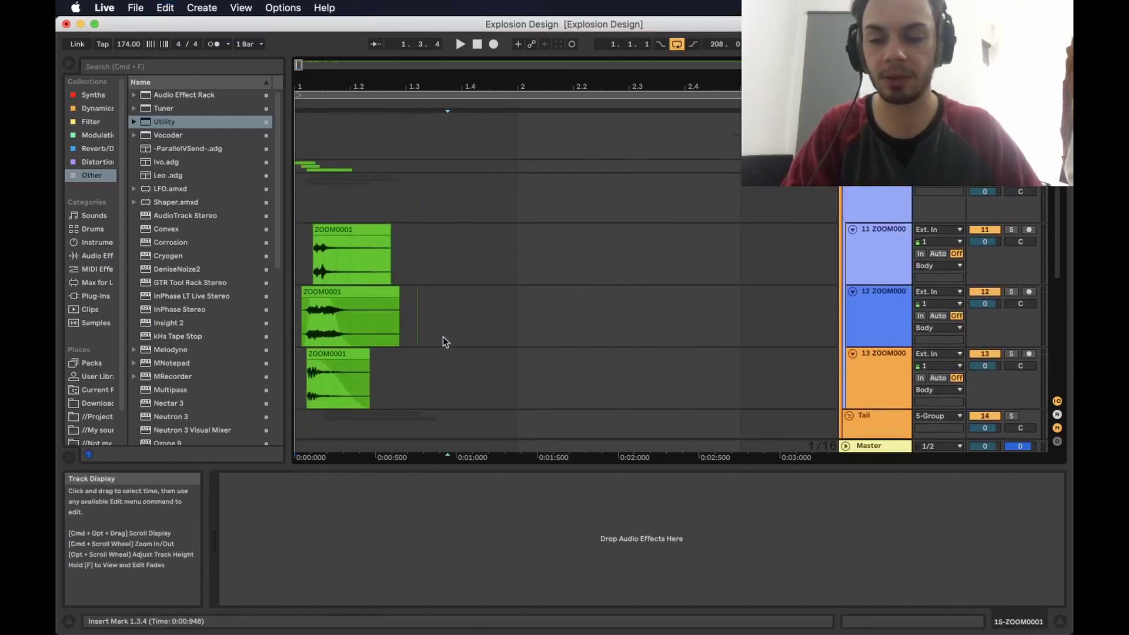
Step: Unfold the Transients group and select it to show its device chain
{"action": "left_click", "coordinate": [850, 236]}
{"action": "left_click", "coordinate": [850, 241]}
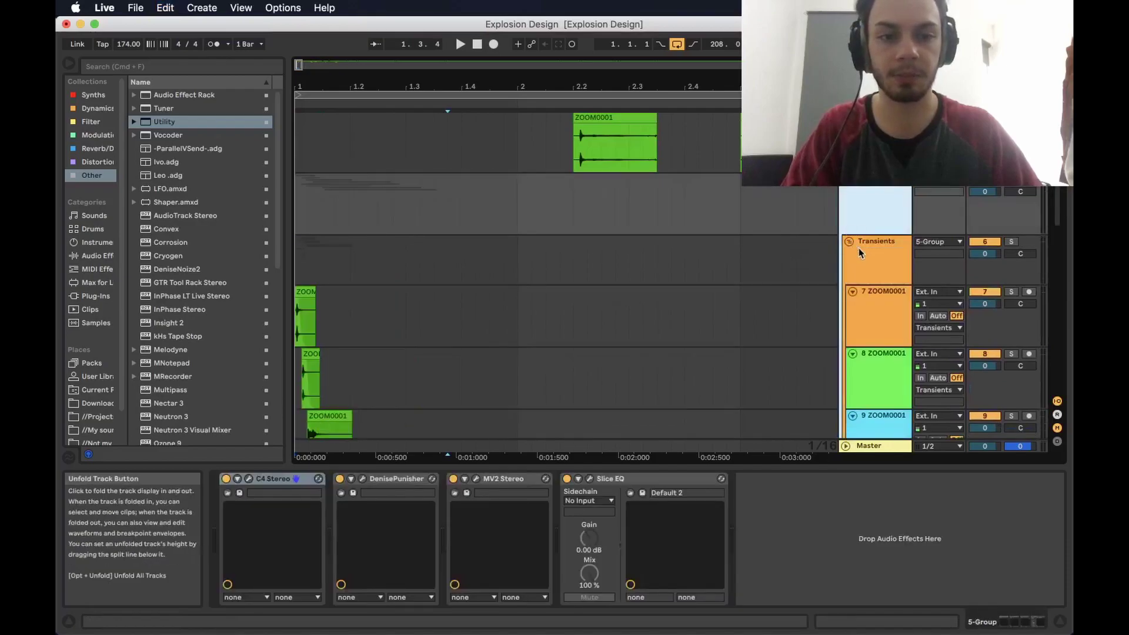
{"action": "scroll", "coordinate": [870, 279], "scroll_direction": "down", "scroll_amount": 2}
{"action": "left_click", "coordinate": [873, 195]}
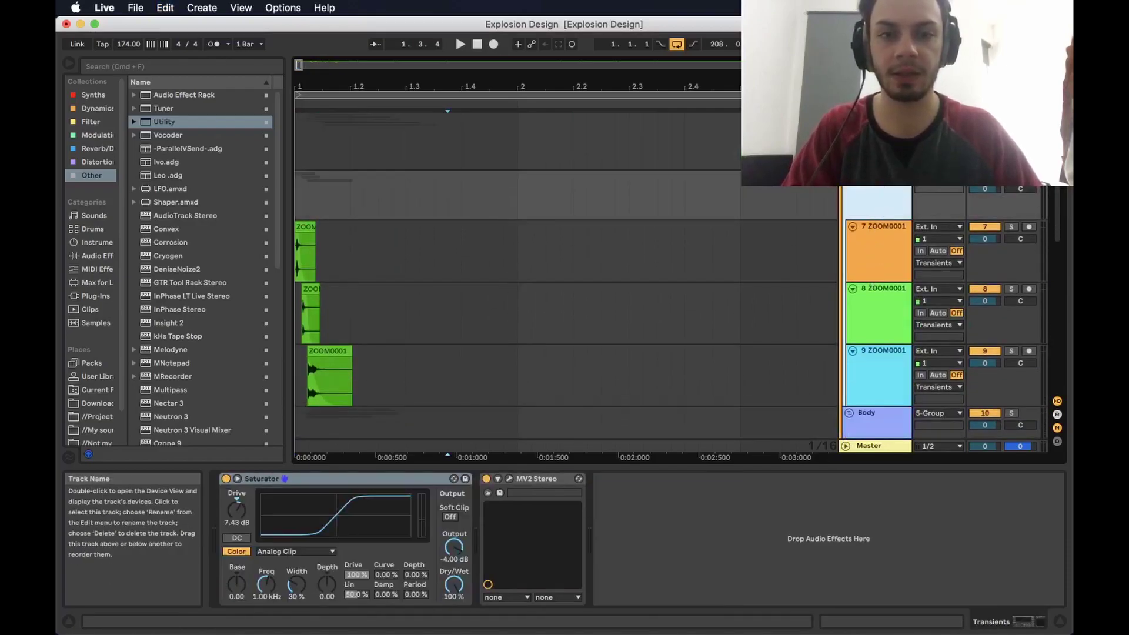
Step: Bypass every device on the Transients group and on its tracks 7, 8 and 9
{"action": "scroll", "coordinate": [876, 191], "scroll_direction": "down", "scroll_amount": 1}
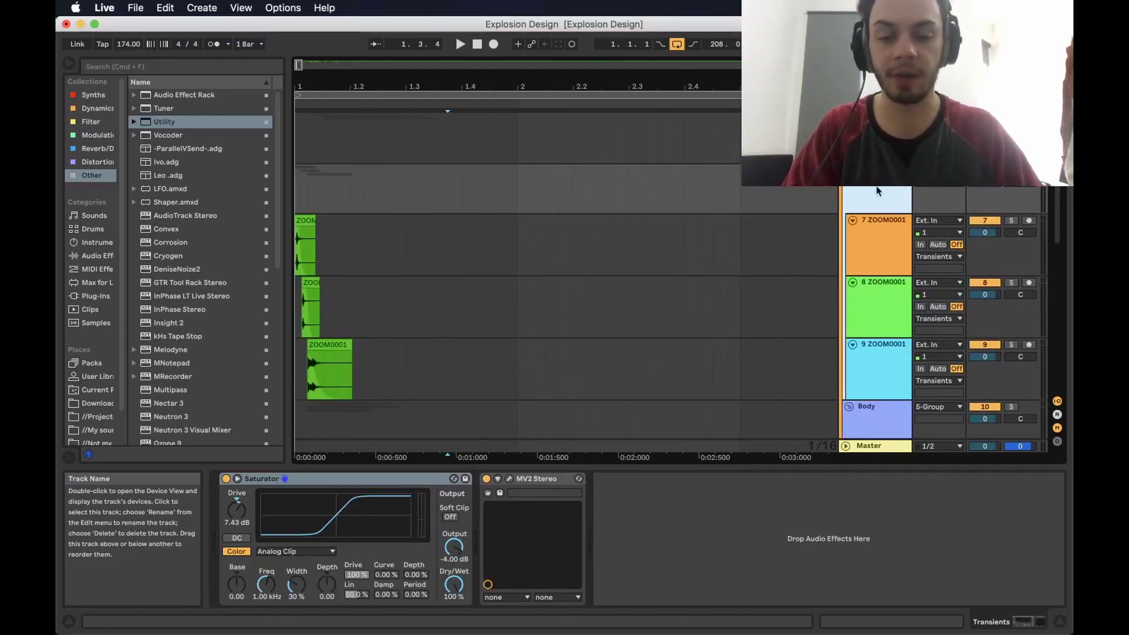
{"action": "left_click", "coordinate": [226, 479]}
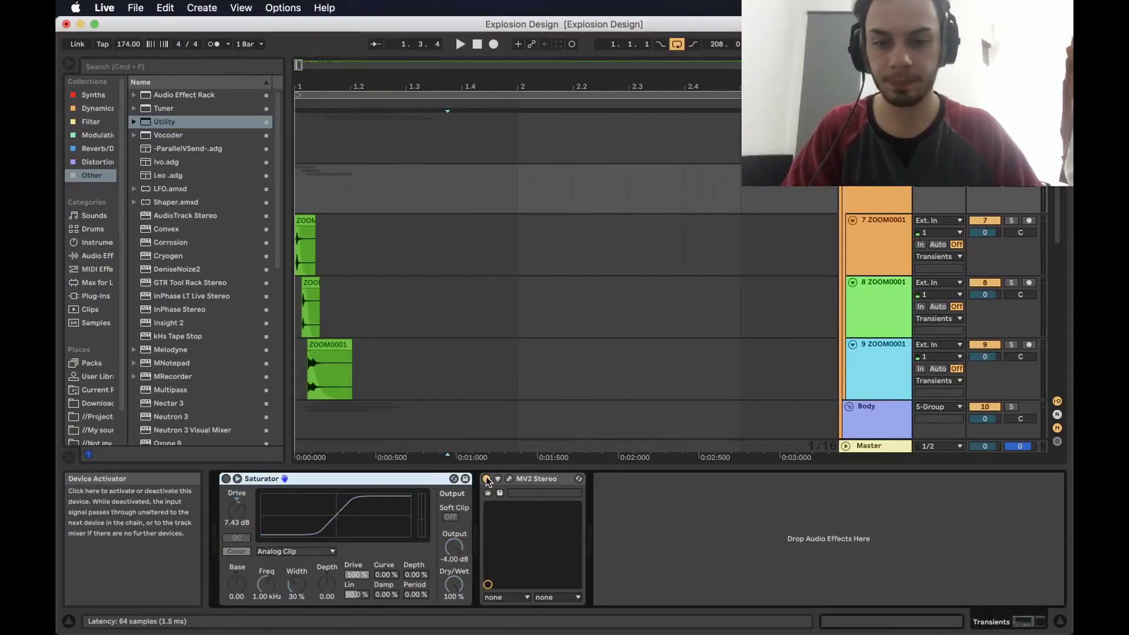
{"action": "left_click", "coordinate": [876, 235]}
{"action": "left_click", "coordinate": [226, 479]}
{"action": "left_click", "coordinate": [876, 296]}
{"action": "left_click", "coordinate": [226, 478]}
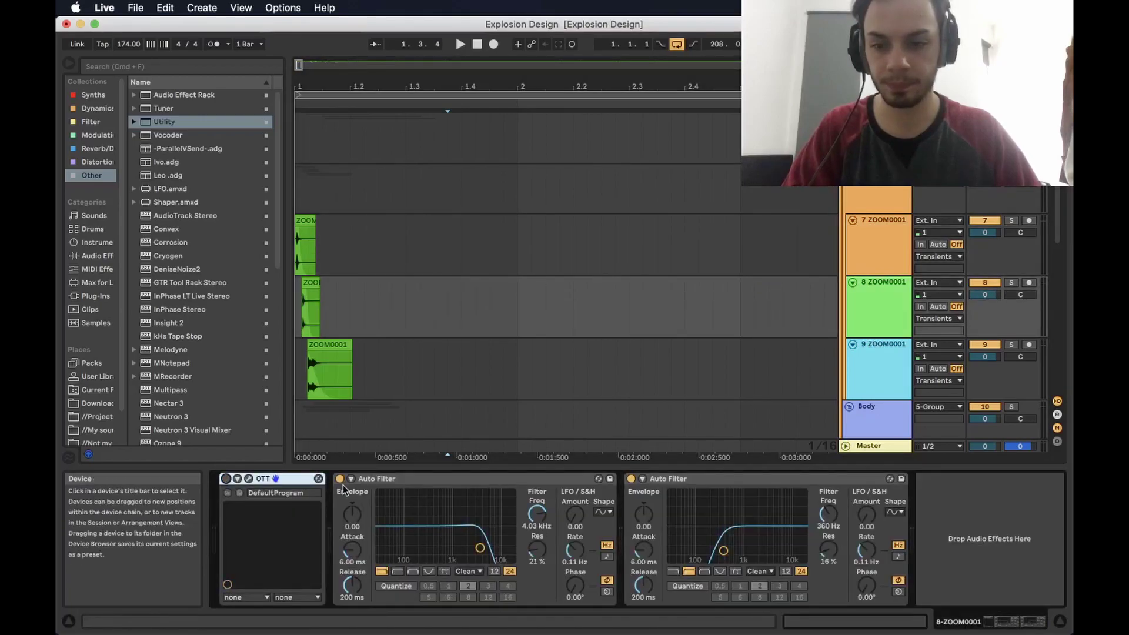
{"action": "left_click", "coordinate": [876, 346]}
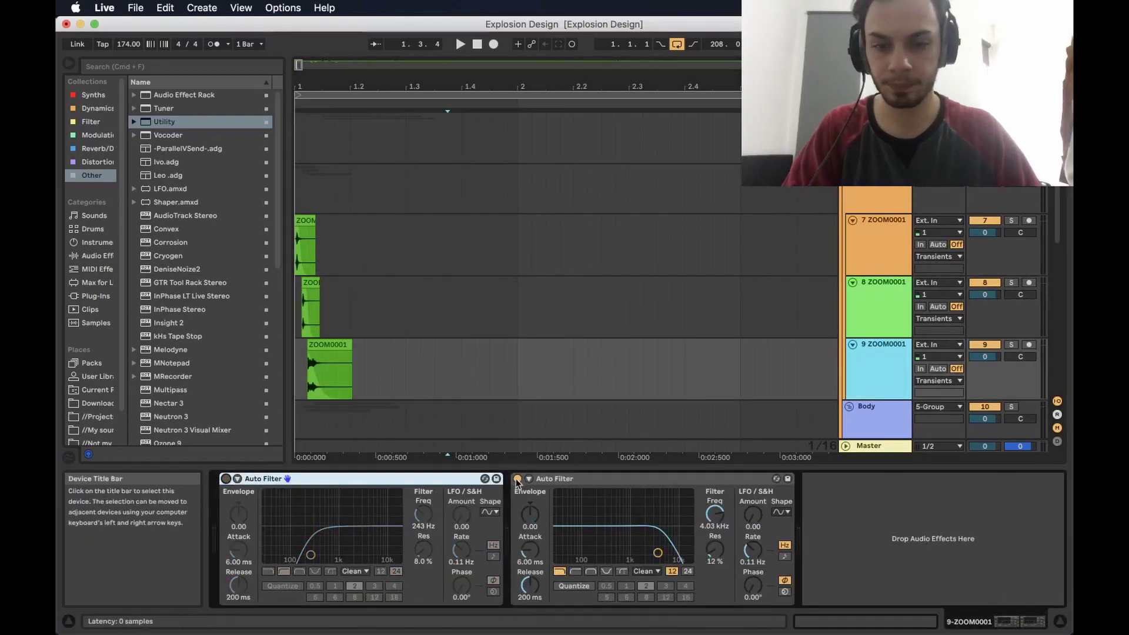
Step: Bypass the devices on the Body group and on its tracks 11 and 12
{"action": "scroll", "coordinate": [778, 414], "scroll_direction": "down", "scroll_amount": 3}
{"action": "left_click", "coordinate": [864, 241]}
{"action": "scroll", "coordinate": [882, 200], "scroll_direction": "down", "scroll_amount": 2}
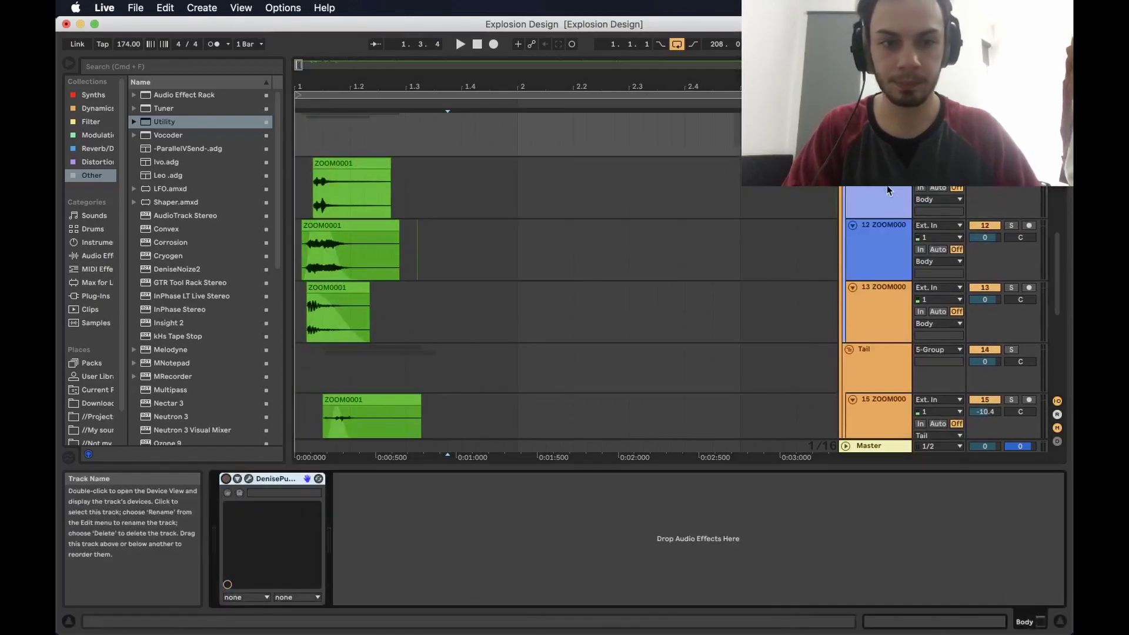
{"action": "left_click", "coordinate": [888, 191]}
{"action": "left_click", "coordinate": [226, 479]}
{"action": "left_click", "coordinate": [518, 478]}
{"action": "left_click", "coordinate": [878, 247]}
{"action": "left_click", "coordinate": [226, 479]}
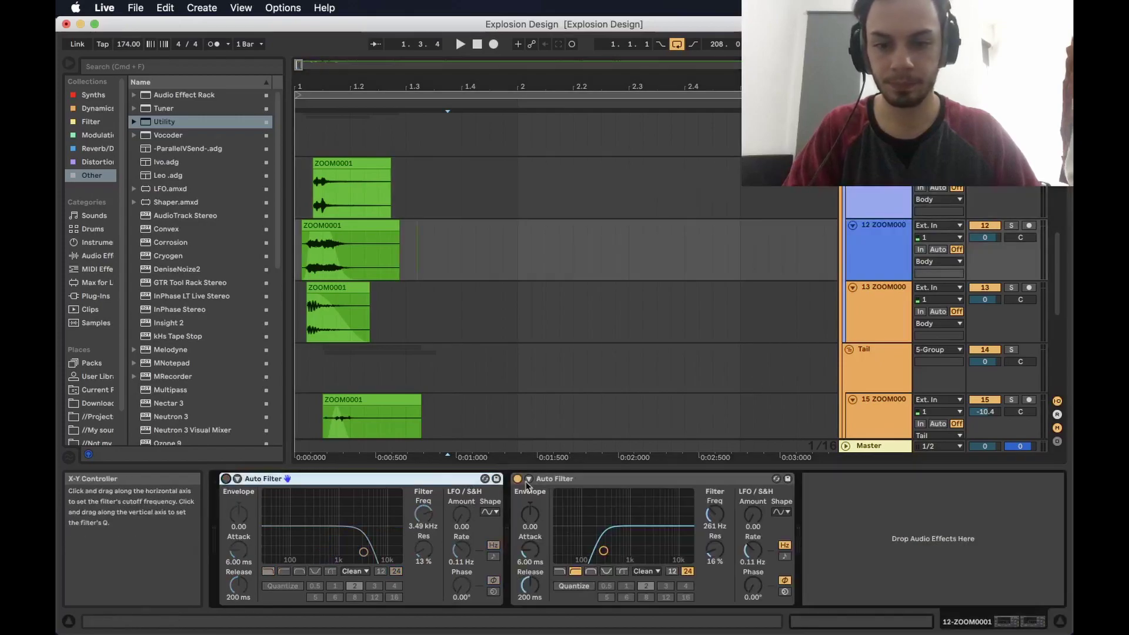
Step: Bypass the whole device chain on track 13, including Saturator, Disperser, the ParallelVSend rack and Raum
{"action": "left_click", "coordinate": [769, 328]}
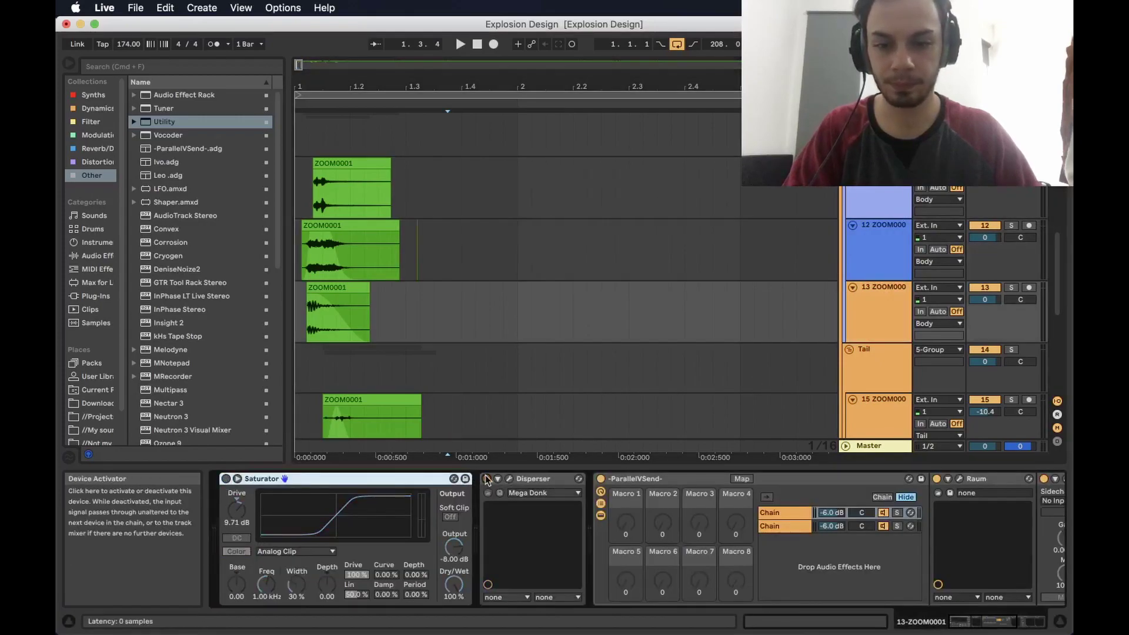
{"action": "scroll", "coordinate": [529, 529], "scroll_direction": "right", "scroll_amount": 5}
{"action": "scroll", "coordinate": [529, 529], "scroll_direction": "left", "scroll_amount": 3}
Step: Step through the tracks down to track 16 in the Tail group and bypass its Auto Filter and Raum
{"action": "left_click", "coordinate": [882, 248]}
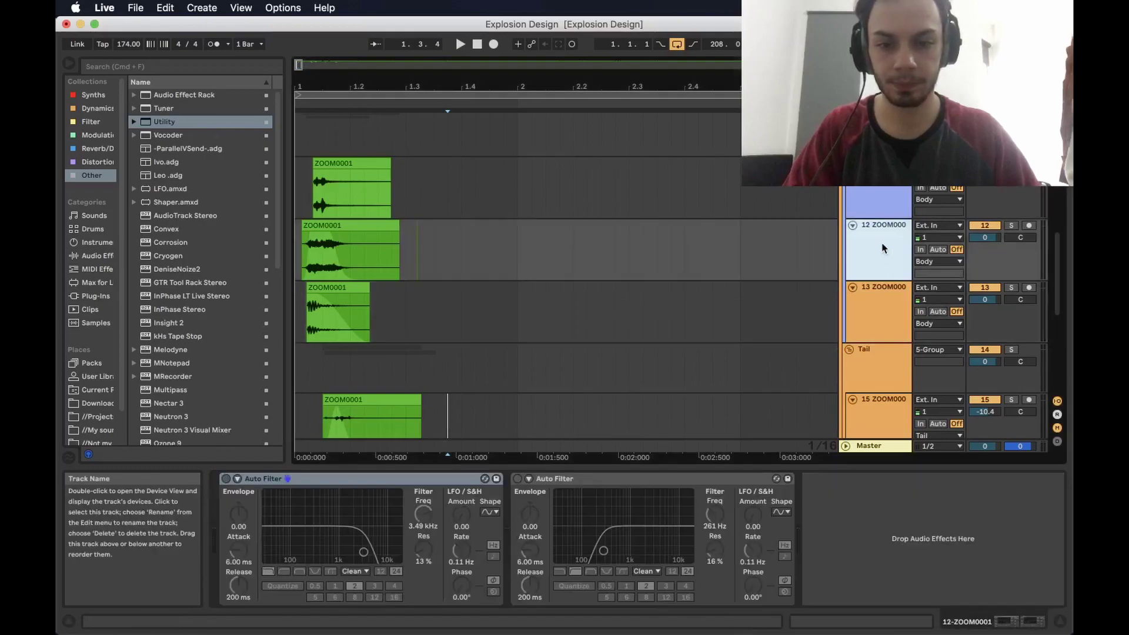
{"action": "key", "text": "Down"}
{"action": "key", "text": "Down"}
{"action": "key", "text": "Down"}
{"action": "key", "text": "Down"}
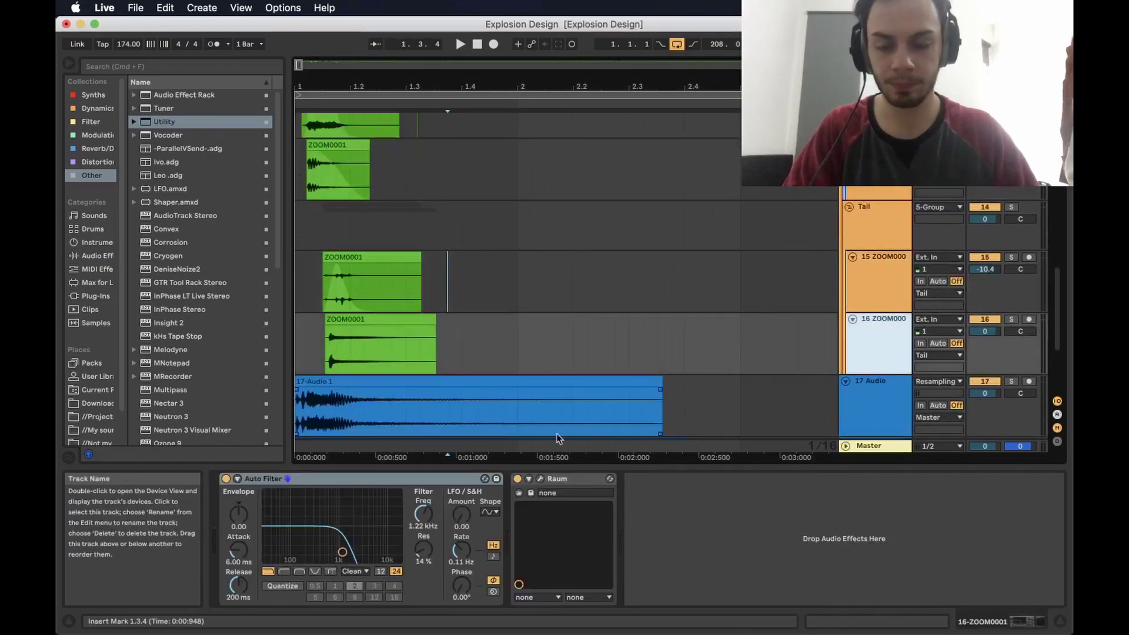
{"action": "left_click", "coordinate": [226, 478]}
{"action": "left_click", "coordinate": [517, 479]}
Step: Solo track 7 and play its unprocessed clip from the start of the arrangement
{"action": "scroll", "coordinate": [587, 324], "scroll_direction": "up", "scroll_amount": 5}
{"action": "scroll", "coordinate": [562, 305], "scroll_direction": "down", "scroll_amount": 3}
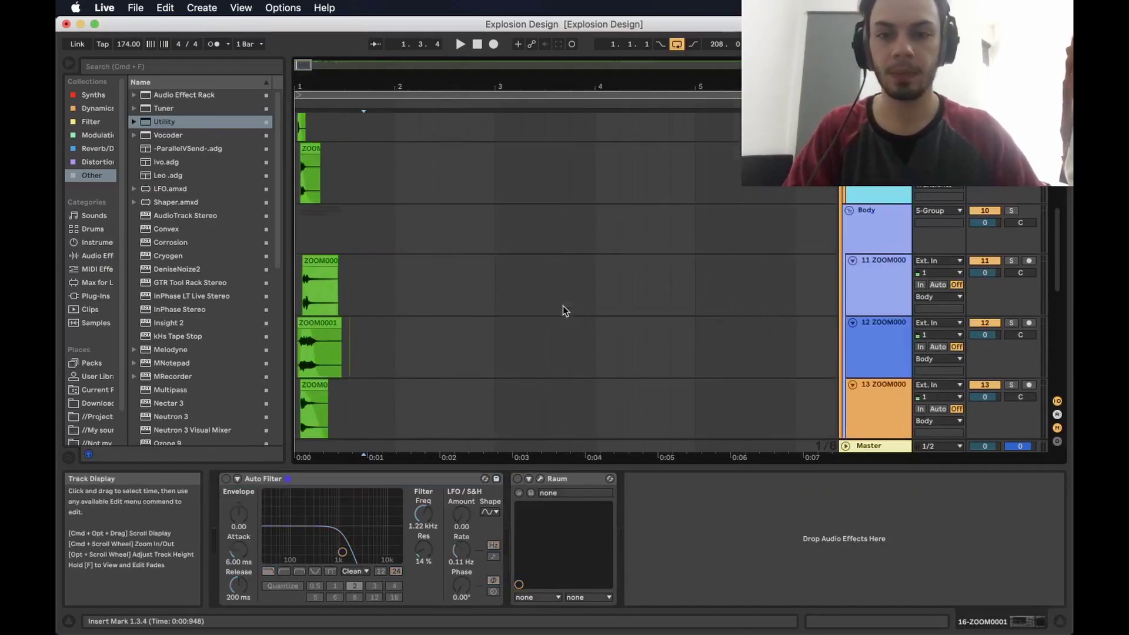
{"action": "scroll", "coordinate": [561, 311], "scroll_direction": "up", "scroll_amount": 4}
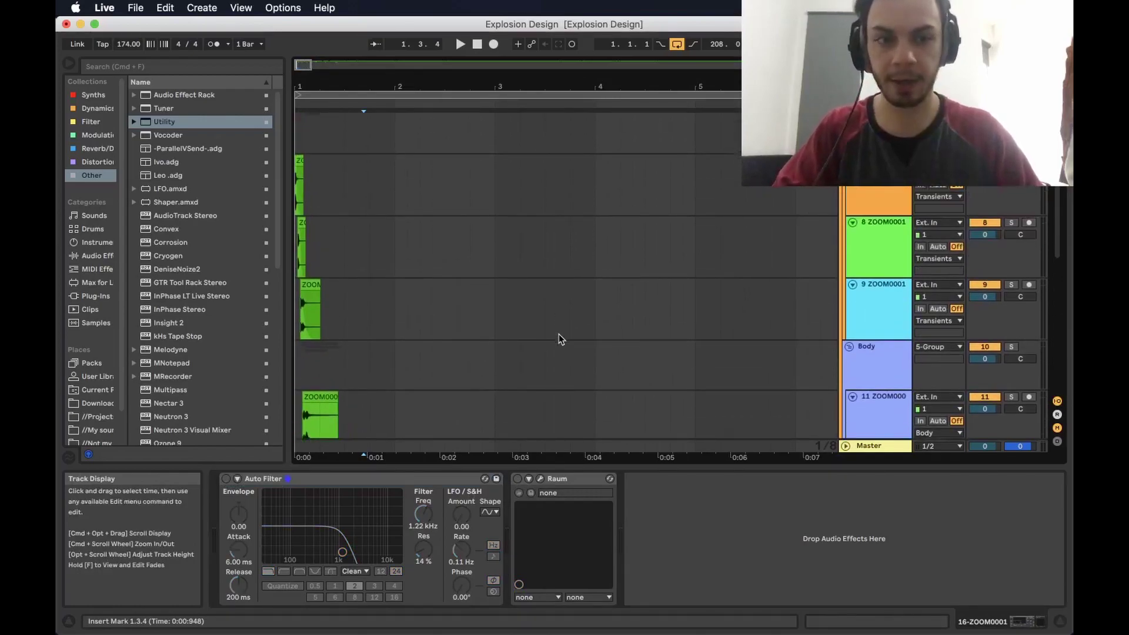
{"action": "scroll", "coordinate": [559, 338], "scroll_direction": "up", "scroll_amount": 1}
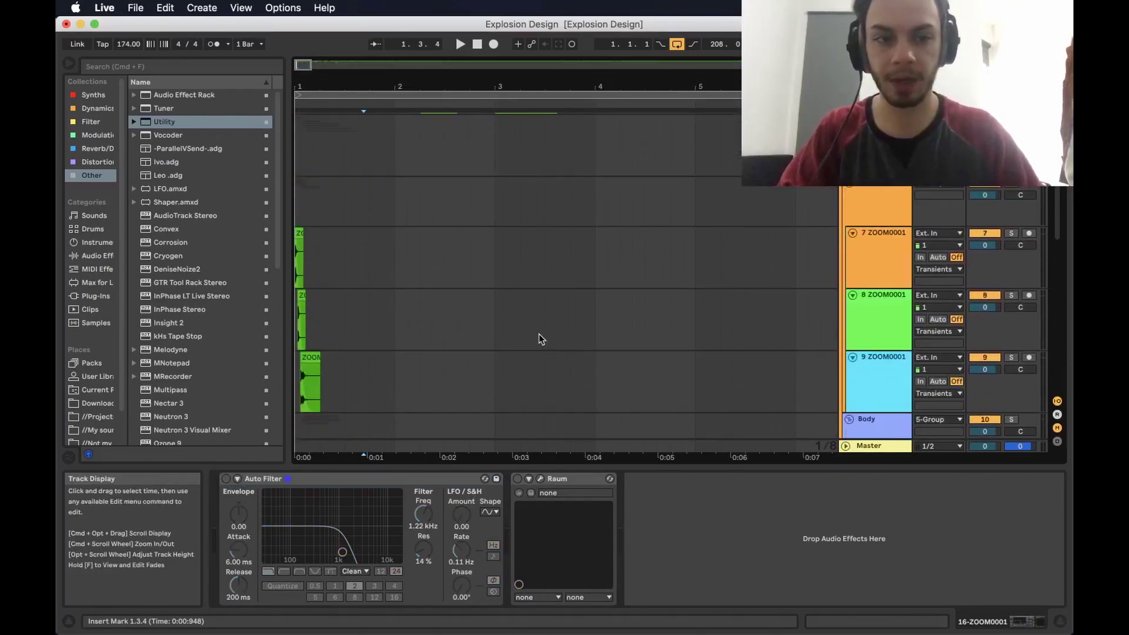
{"action": "left_click", "coordinate": [297, 263]}
{"action": "scroll", "coordinate": [336, 302], "scroll_direction": "up", "scroll_amount": 5}
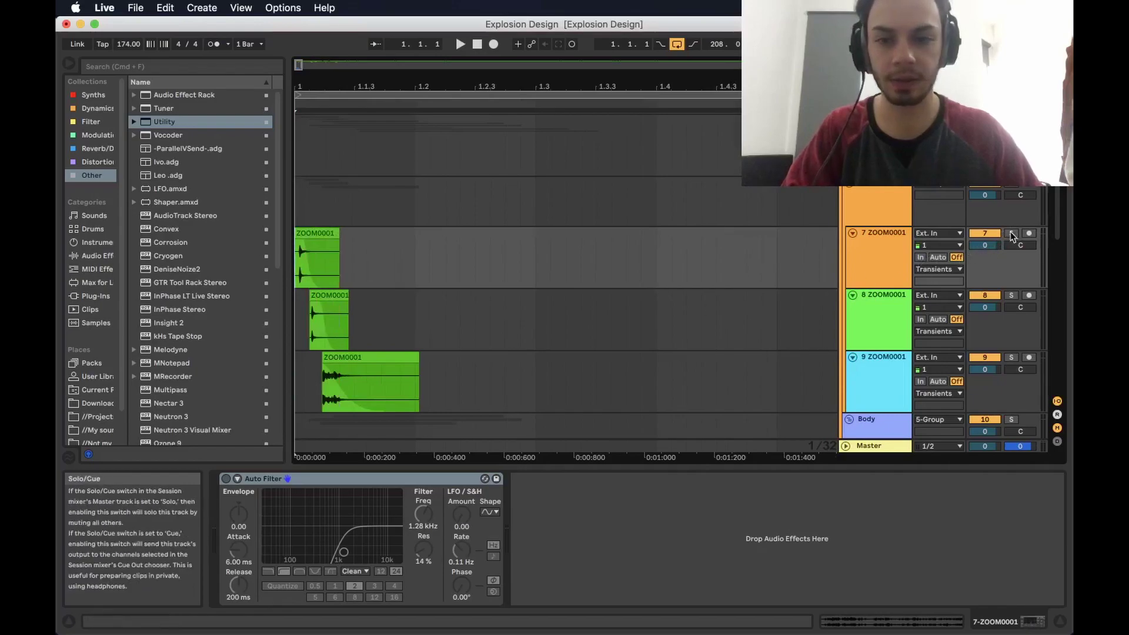
{"action": "key", "text": "space"}
{"action": "key", "text": "space"}
{"action": "key", "text": "space"}
{"action": "key", "text": "space"}
{"action": "scroll", "coordinate": [527, 261], "scroll_direction": "down", "scroll_amount": 5}
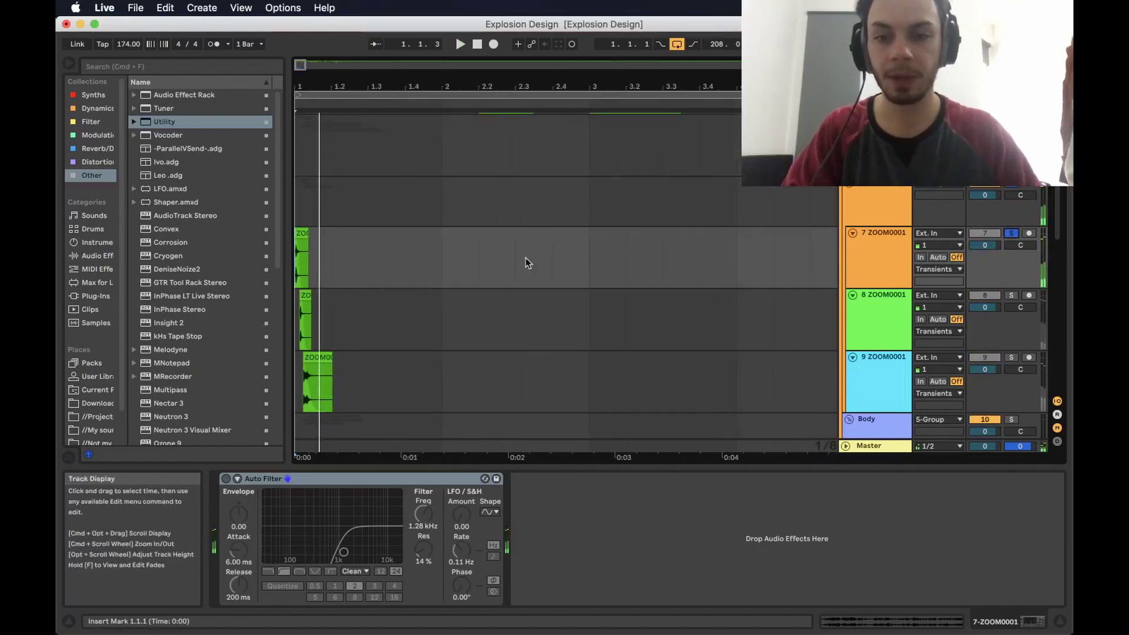
Step: Select all the source recording clips on track 1, from 1.1.1 to 209.1.1
{"action": "scroll", "coordinate": [527, 262], "scroll_direction": "up", "scroll_amount": 6}
{"action": "scroll", "coordinate": [526, 263], "scroll_direction": "down", "scroll_amount": 10}
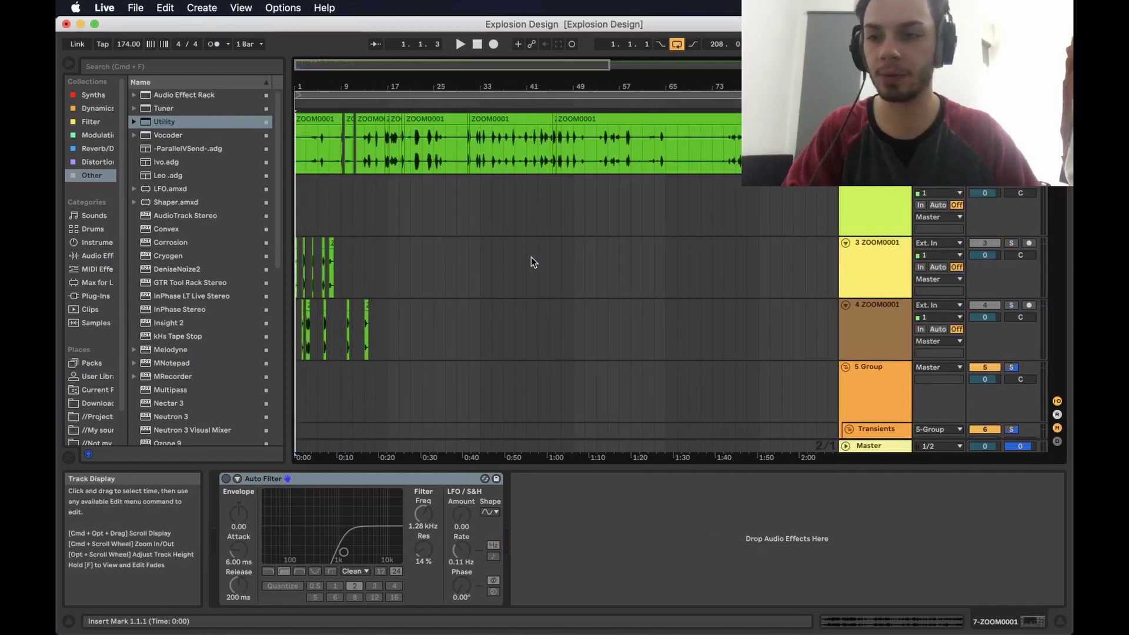
{"action": "scroll", "coordinate": [530, 262], "scroll_direction": "down", "scroll_amount": 3}
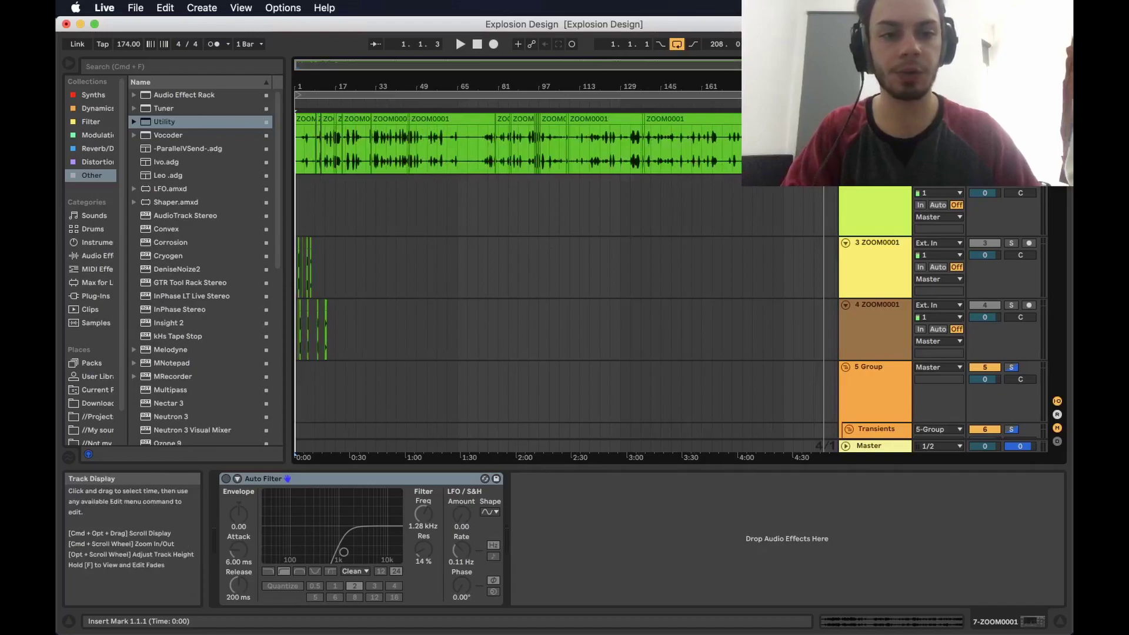
{"action": "left_click_drag", "start_coordinate": [824, 144], "coordinate": [185, 134]}
{"action": "scroll", "coordinate": [452, 311], "scroll_direction": "up", "scroll_amount": 3}
{"action": "scroll", "coordinate": [452, 309], "scroll_direction": "left", "scroll_amount": 5}
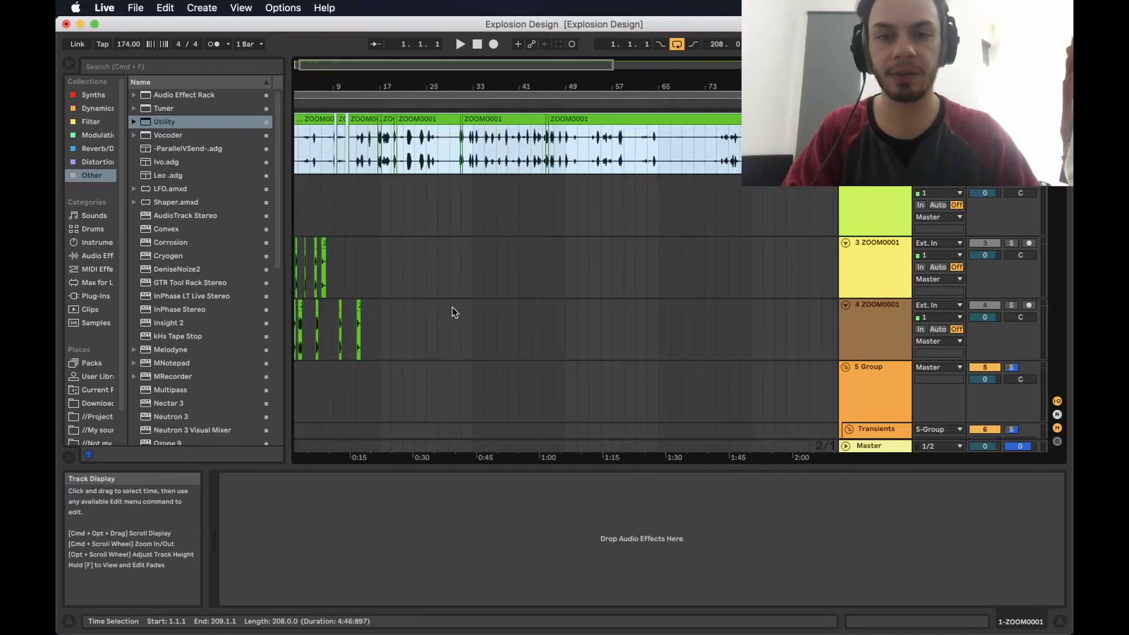
Step: Solo track 1 and play the source recording from 16.3.3
{"action": "scroll", "coordinate": [453, 307], "scroll_direction": "up", "scroll_amount": 3}
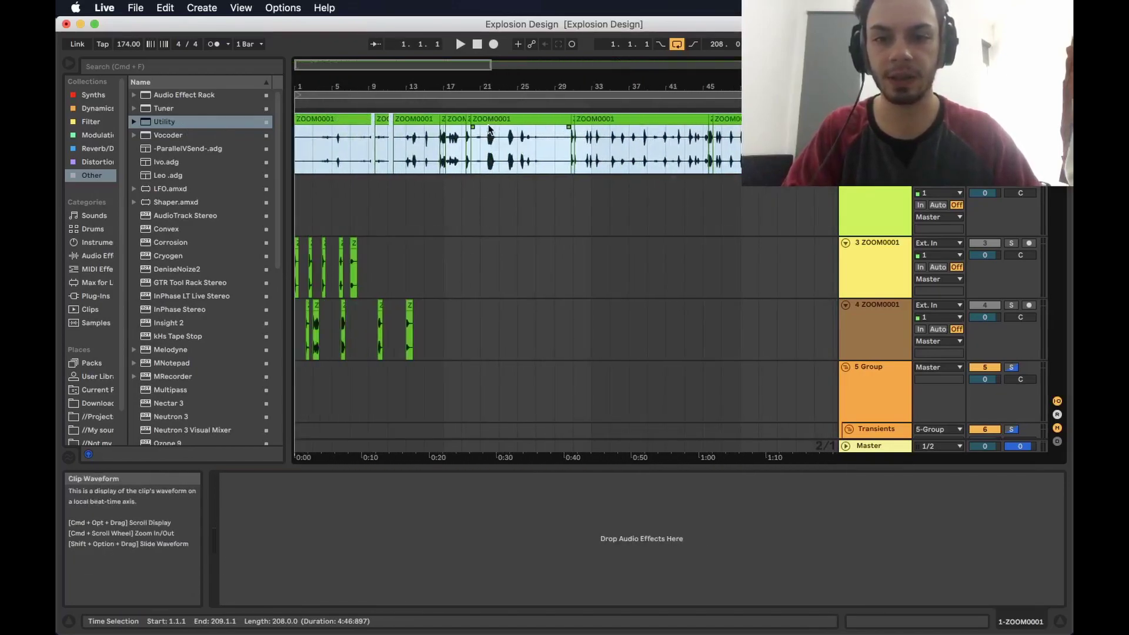
{"action": "scroll", "coordinate": [436, 177], "scroll_direction": "up", "scroll_amount": 2}
{"action": "scroll", "coordinate": [437, 178], "scroll_direction": "up", "scroll_amount": 3}
{"action": "left_click", "coordinate": [426, 144]}
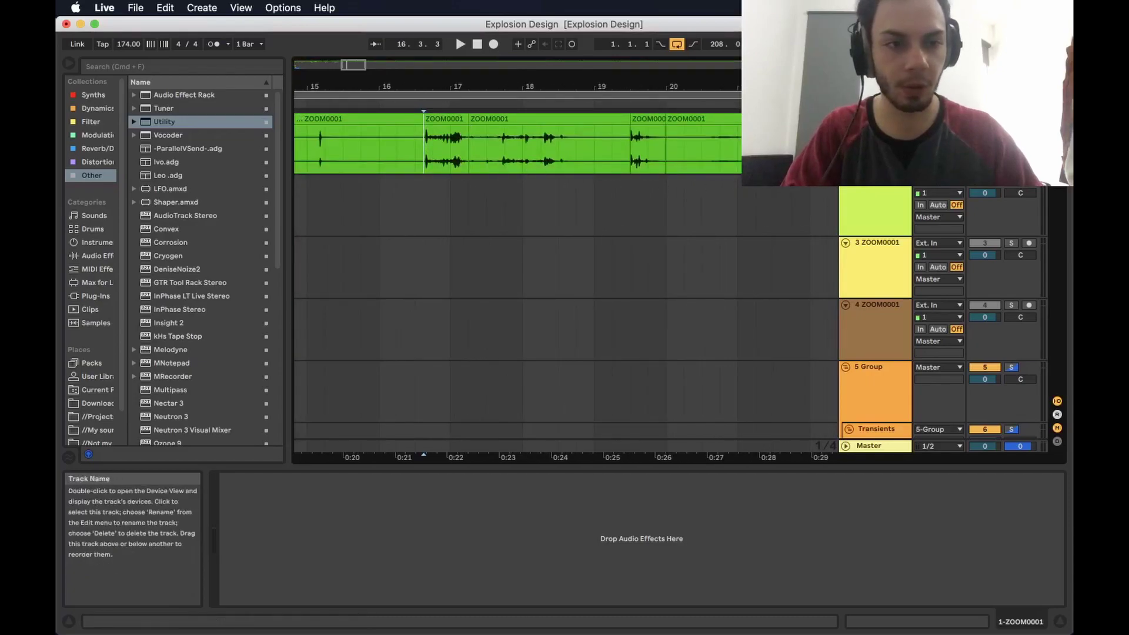
{"action": "key", "text": "space"}
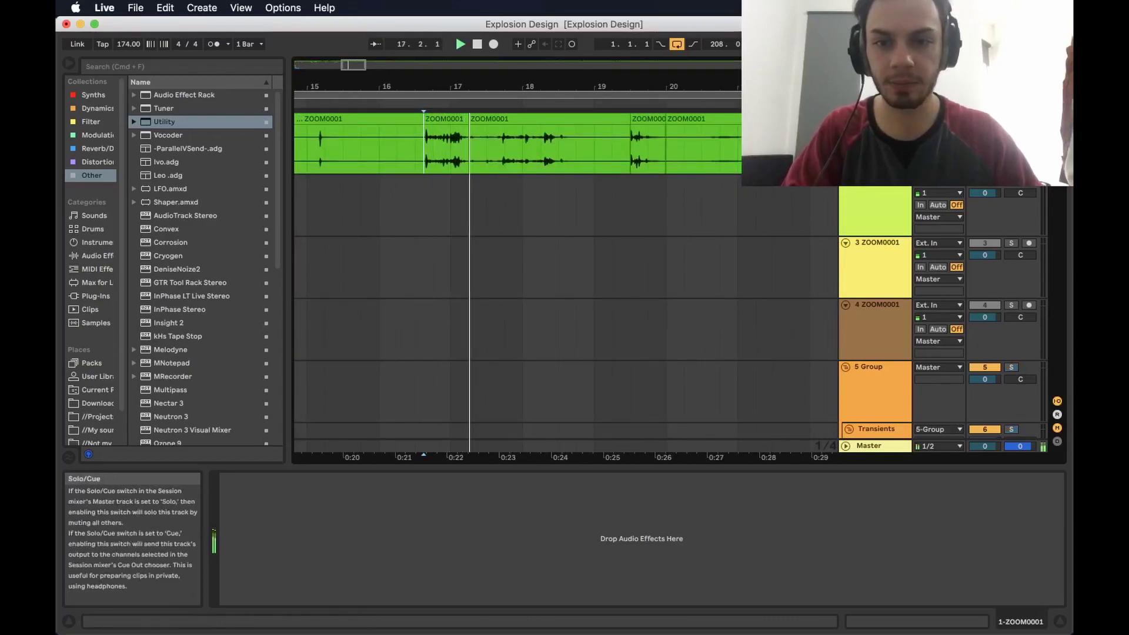
{"action": "scroll", "coordinate": [608, 192], "scroll_direction": "down", "scroll_amount": 3}
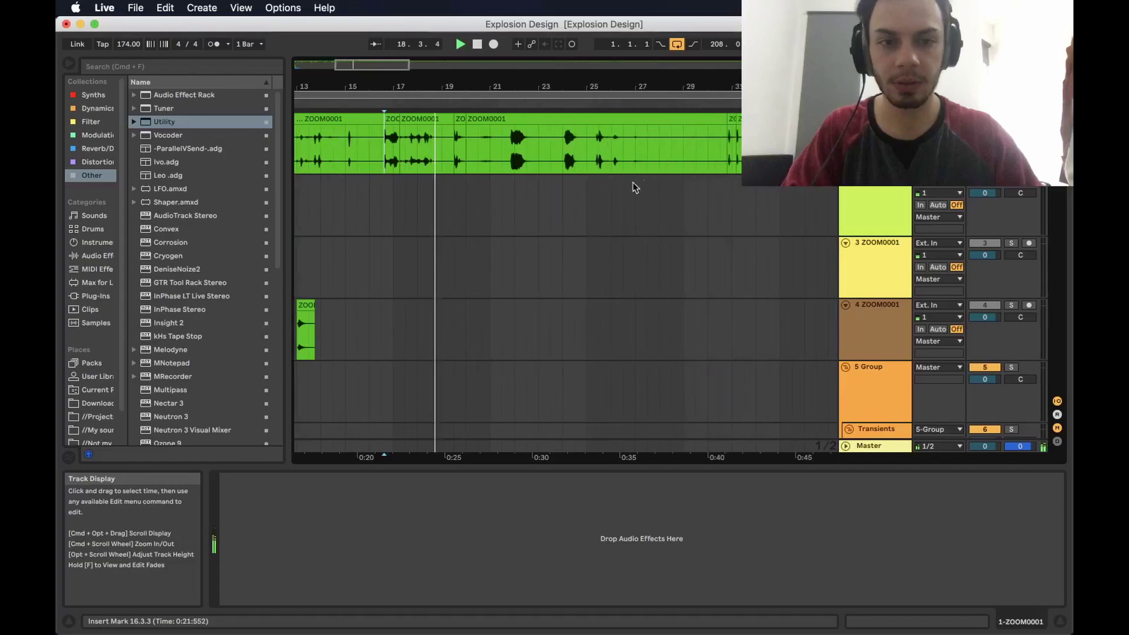
Step: Audition further parts of the track 1 recording from 30.3.1, 33.3.1, 38.3.1 and 54.1.1, and stop playback
{"action": "left_click", "coordinate": [599, 135]}
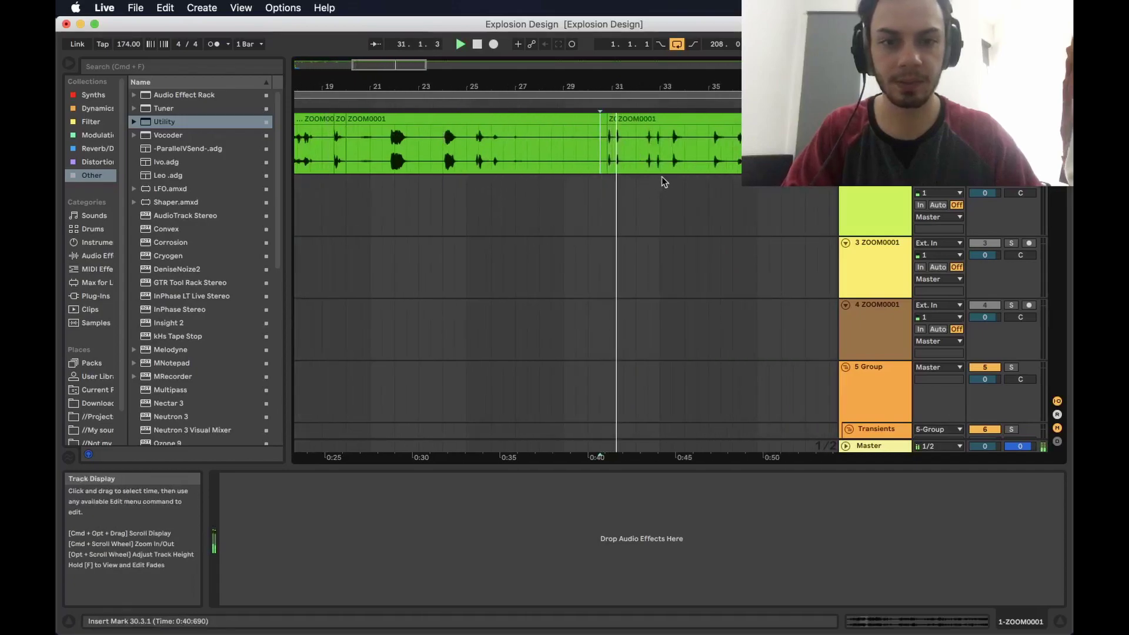
{"action": "left_click", "coordinate": [674, 141]}
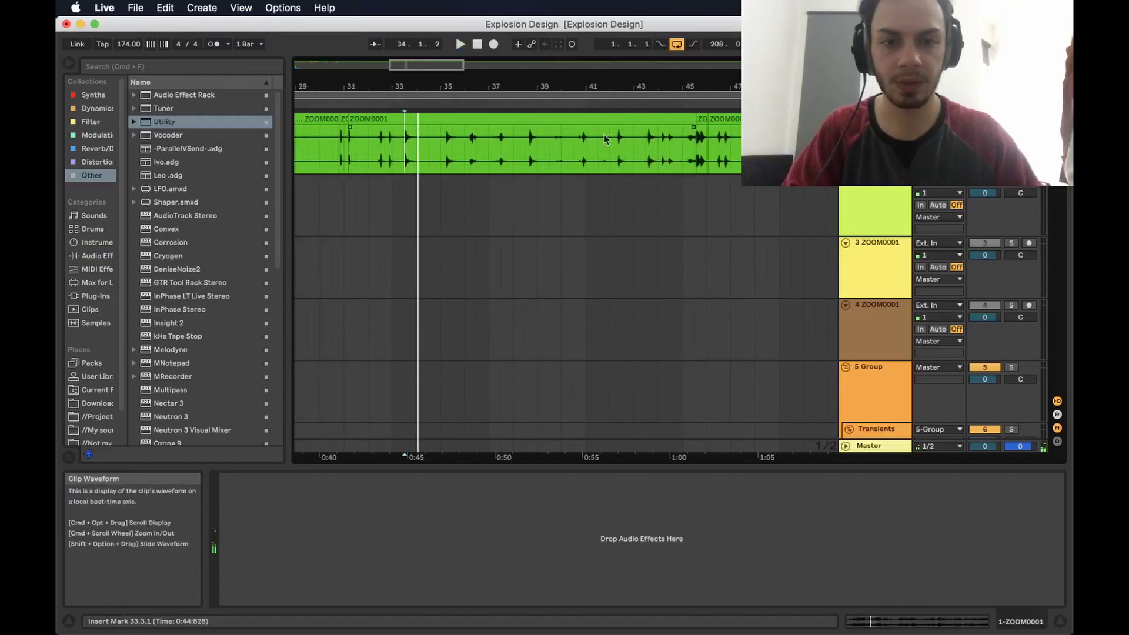
{"action": "left_click", "coordinate": [528, 148]}
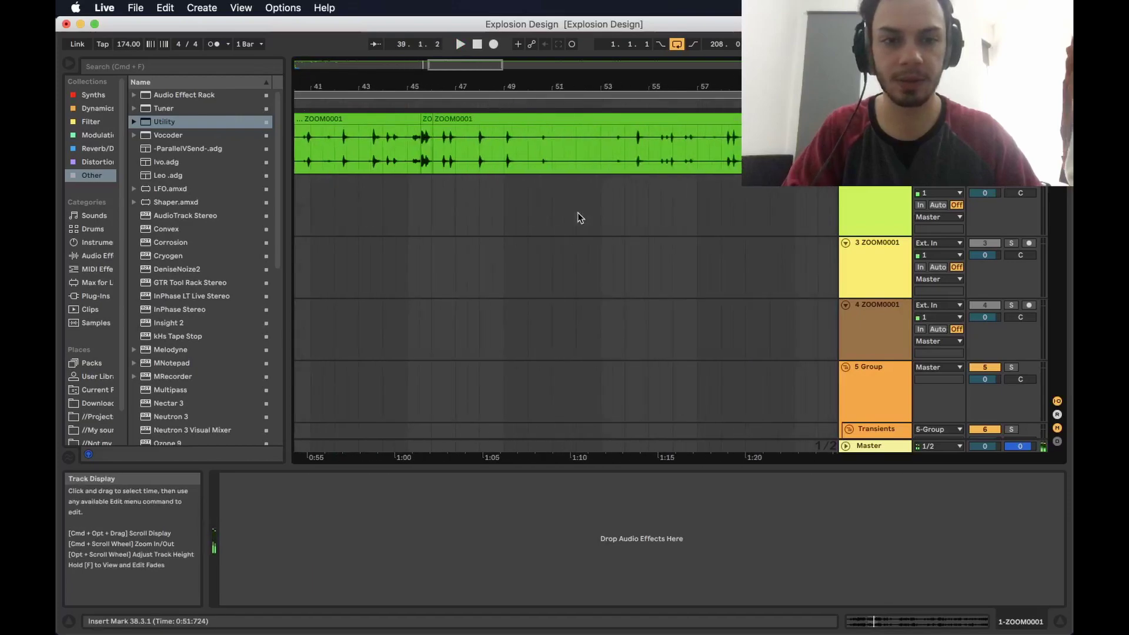
{"action": "scroll", "coordinate": [634, 203], "scroll_direction": "right", "scroll_amount": 5}
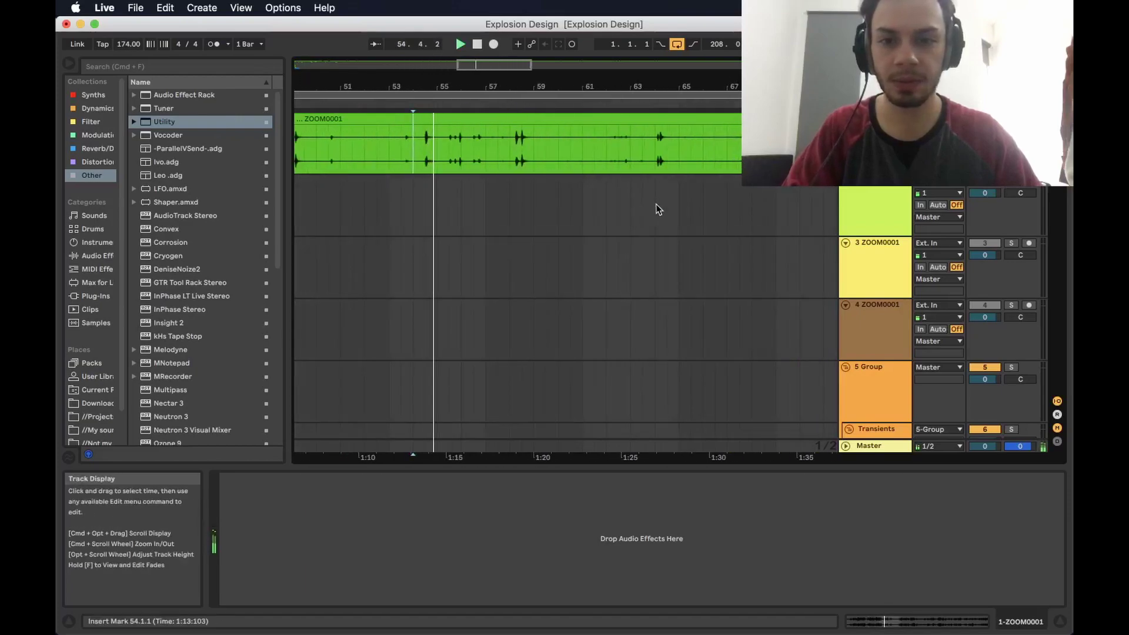
{"action": "scroll", "coordinate": [584, 191], "scroll_direction": "down", "scroll_amount": 5}
{"action": "key", "text": "space"}
Step: Return to the Transients tracks, solo track 7 and play its clip from the start
{"action": "scroll", "coordinate": [478, 255], "scroll_direction": "left", "scroll_amount": 5}
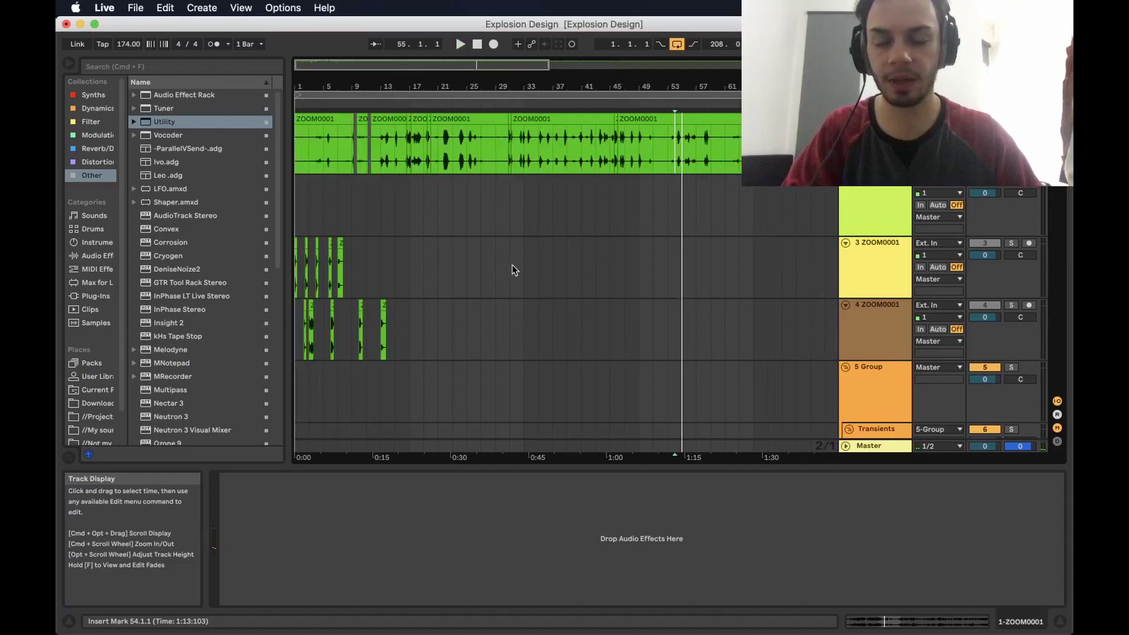
{"action": "scroll", "coordinate": [443, 291], "scroll_direction": "down", "scroll_amount": 5}
{"action": "scroll", "coordinate": [387, 281], "scroll_direction": "up", "scroll_amount": 5}
{"action": "scroll", "coordinate": [386, 287], "scroll_direction": "left", "scroll_amount": 5}
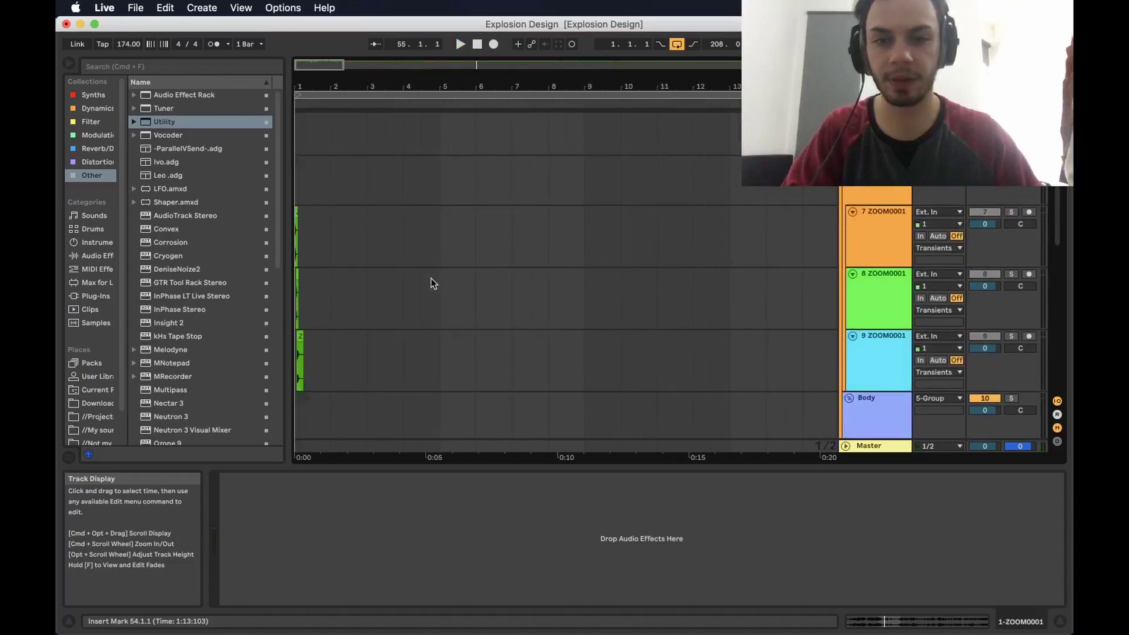
{"action": "scroll", "coordinate": [313, 256], "scroll_direction": "up", "scroll_amount": 6}
{"action": "scroll", "coordinate": [320, 261], "scroll_direction": "up", "scroll_amount": 5}
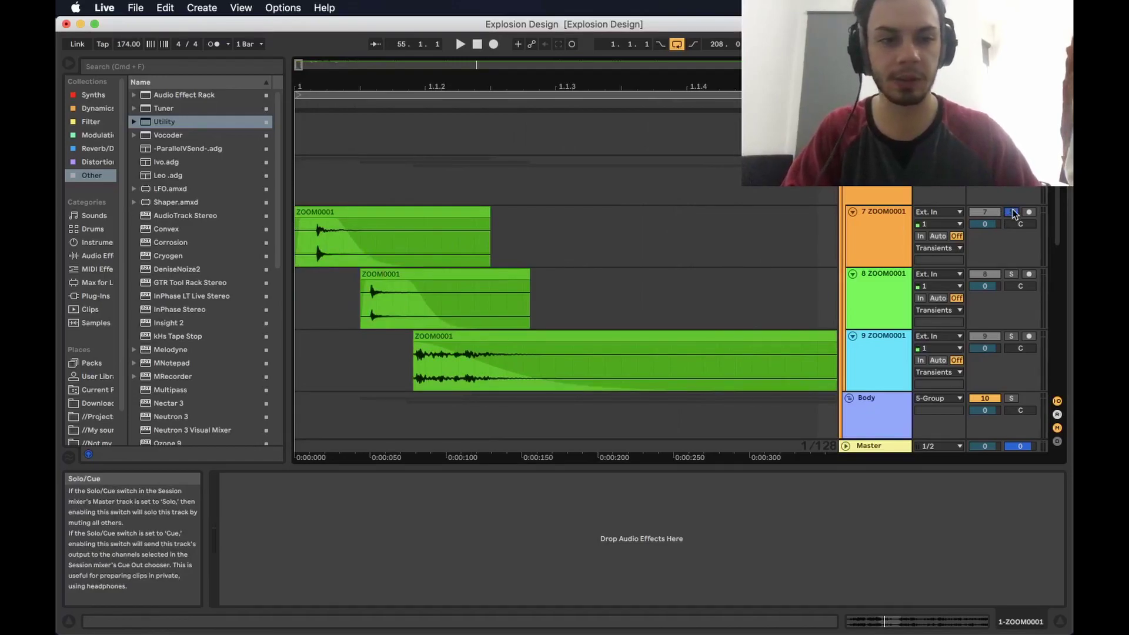
{"action": "key", "text": "space"}
{"action": "scroll", "coordinate": [459, 247], "scroll_direction": "down", "scroll_amount": 3}
{"action": "key", "text": "space"}
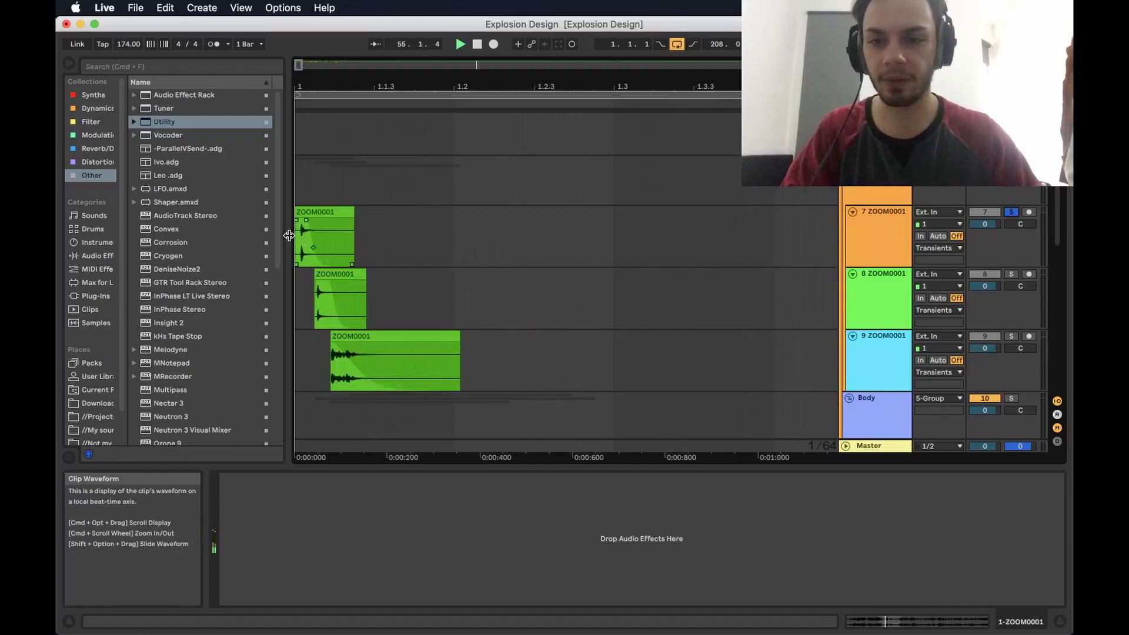
{"action": "left_click", "coordinate": [301, 243]}
{"action": "key", "text": "space"}
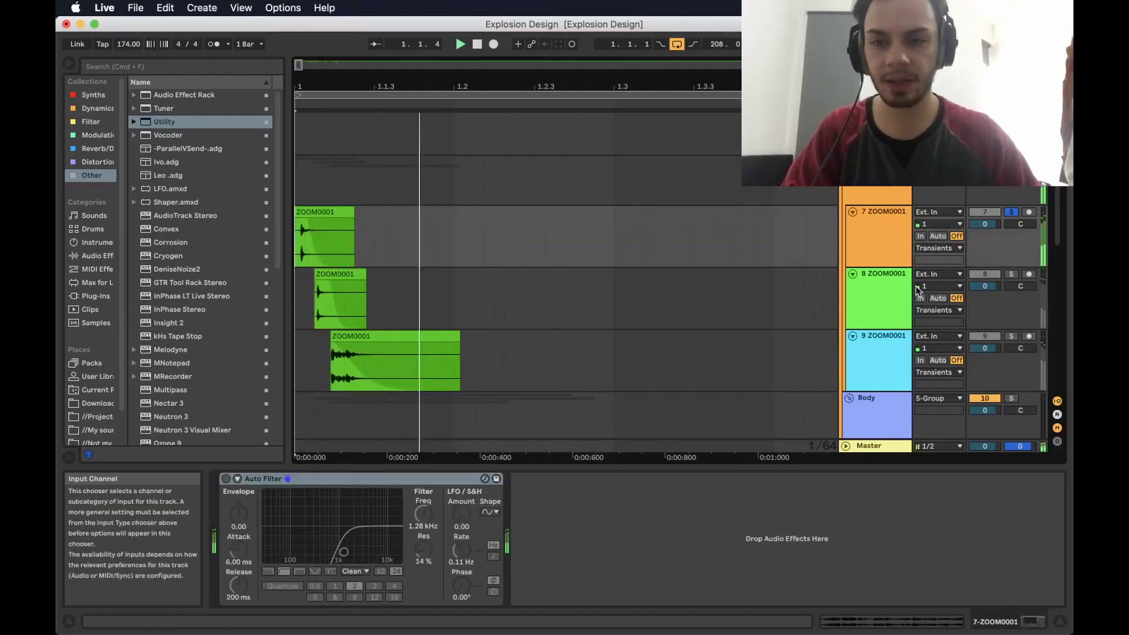
{"action": "key", "text": "space"}
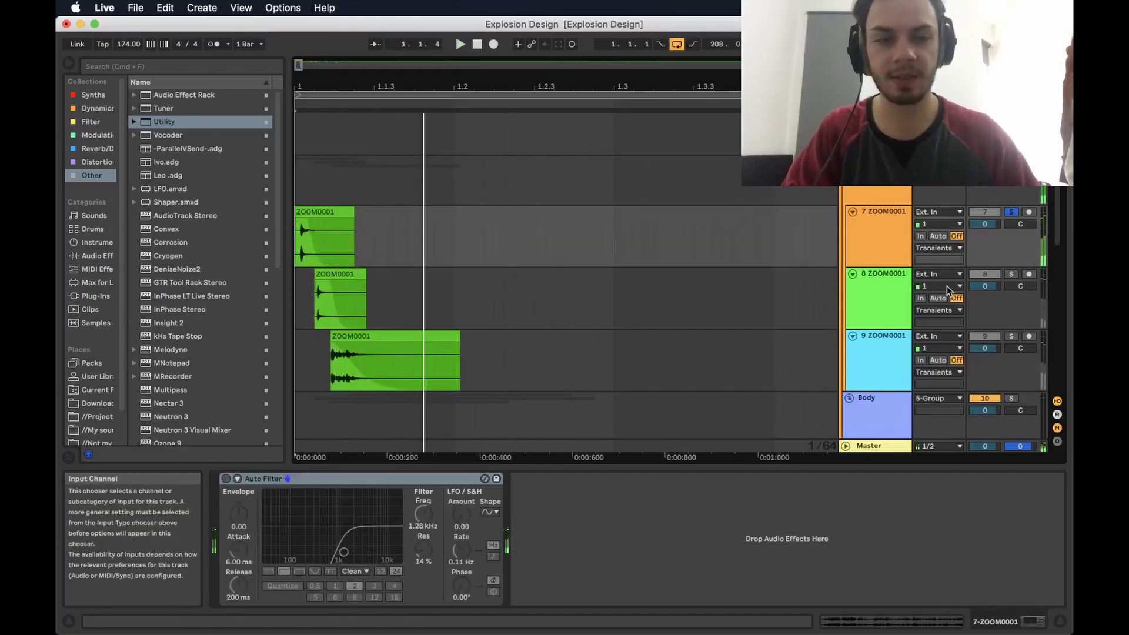
Step: Solo track 8 and audition its transient clip, placing the insert marker at the clip's start
{"action": "left_click", "coordinate": [1013, 274]}
{"action": "scroll", "coordinate": [318, 309], "scroll_direction": "up", "scroll_amount": 3}
{"action": "left_click", "coordinate": [341, 301]}
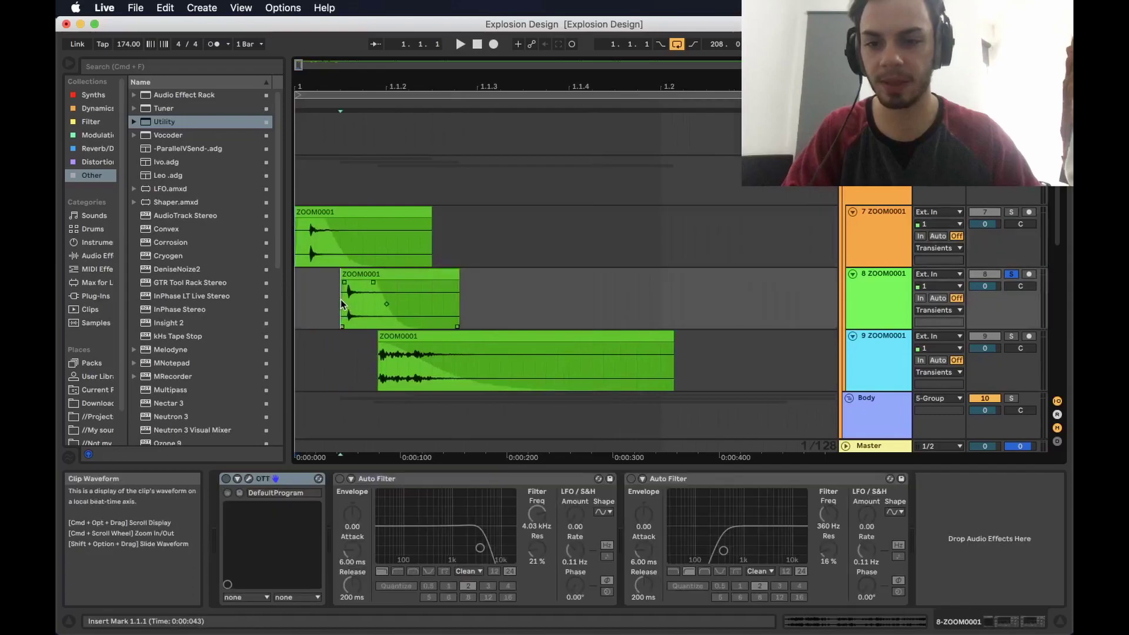
{"action": "key", "text": "space"}
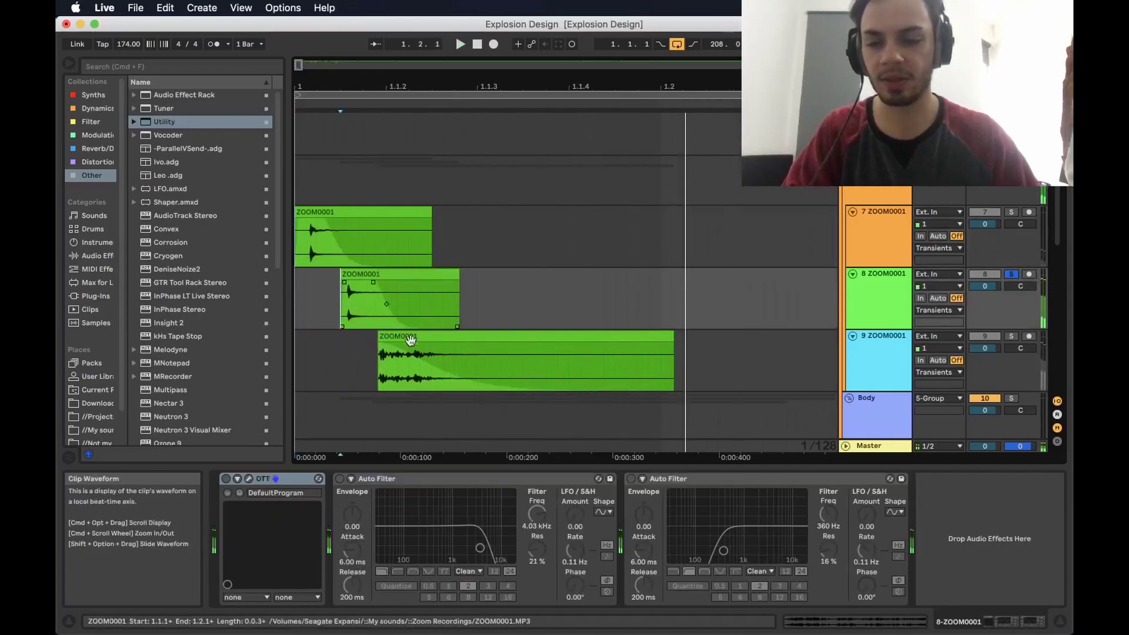
{"action": "left_click", "coordinate": [374, 356]}
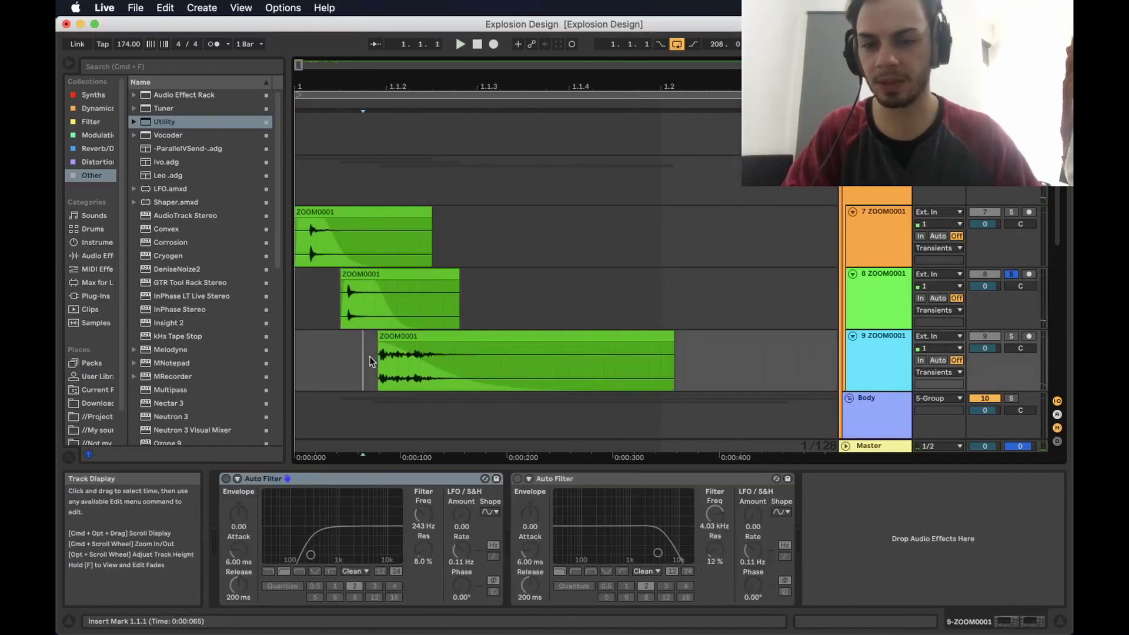
{"action": "left_click", "coordinate": [351, 294]}
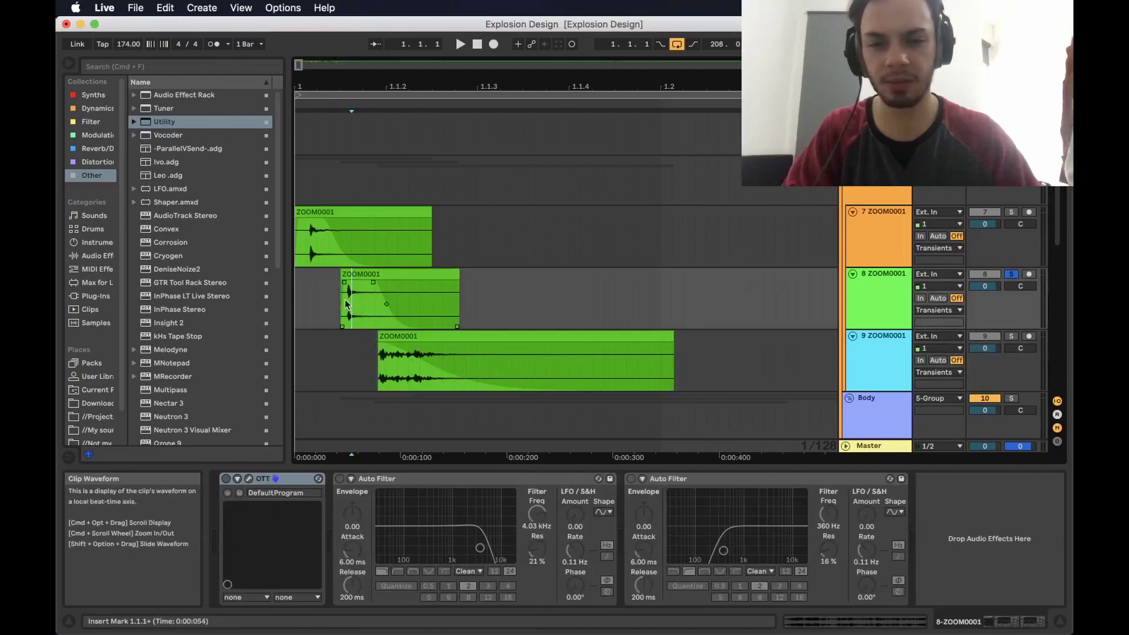
{"action": "key", "text": "space"}
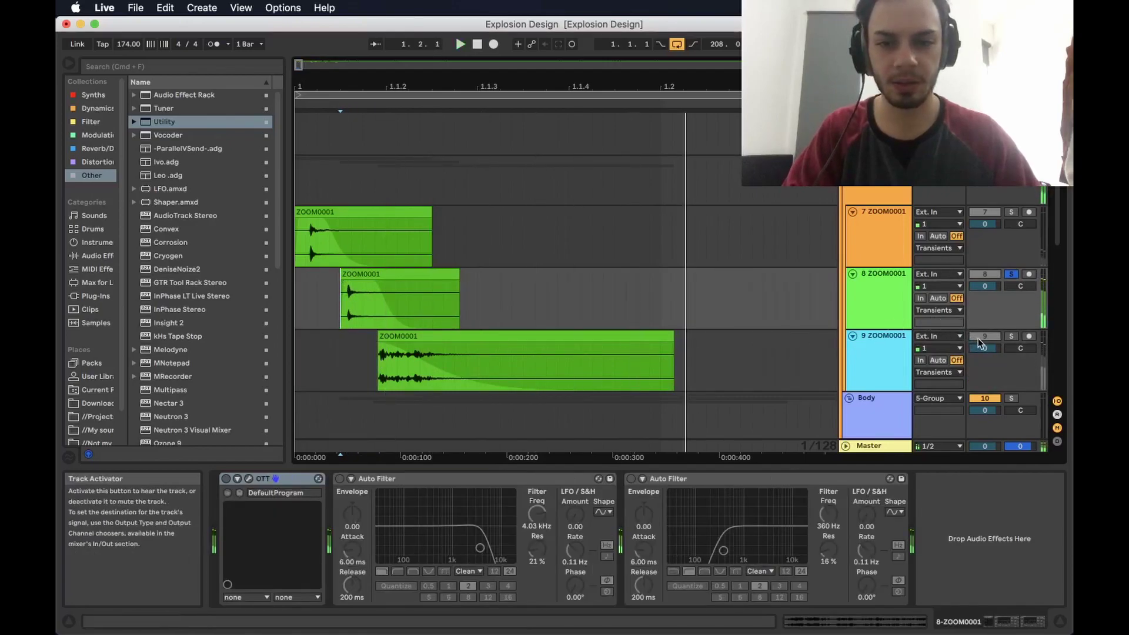
Step: Solo track 9 and play its transient clip from just before the clip's start
{"action": "left_click", "coordinate": [1007, 337]}
{"action": "left_click", "coordinate": [396, 379]}
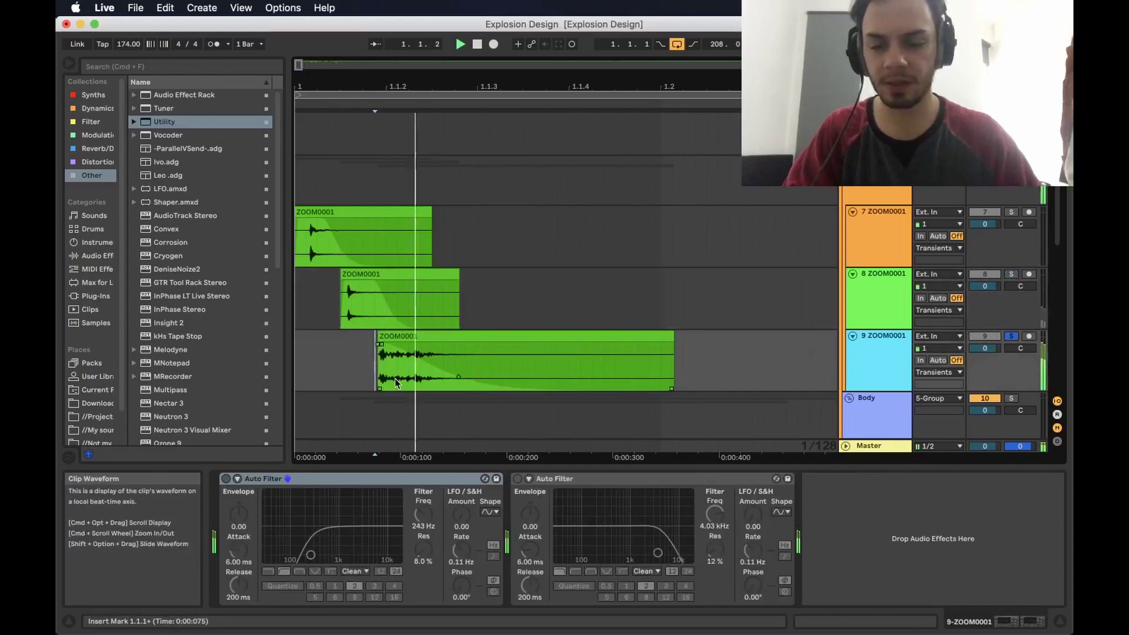
{"action": "scroll", "coordinate": [396, 380], "scroll_direction": "down", "scroll_amount": 1}
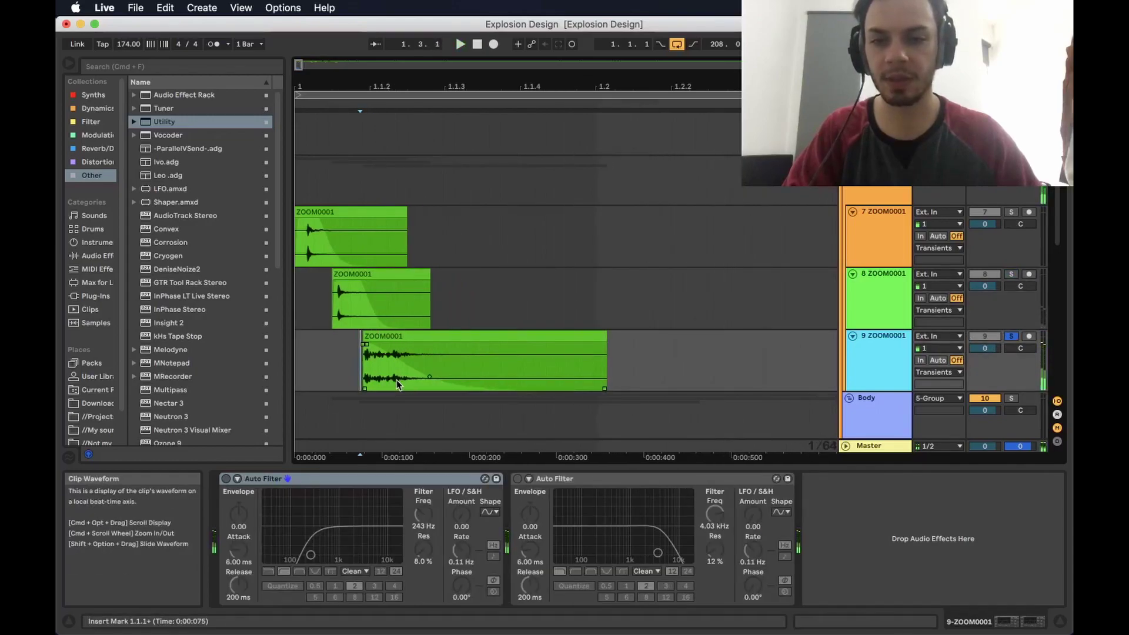
{"action": "scroll", "coordinate": [397, 380], "scroll_direction": "down", "scroll_amount": 4}
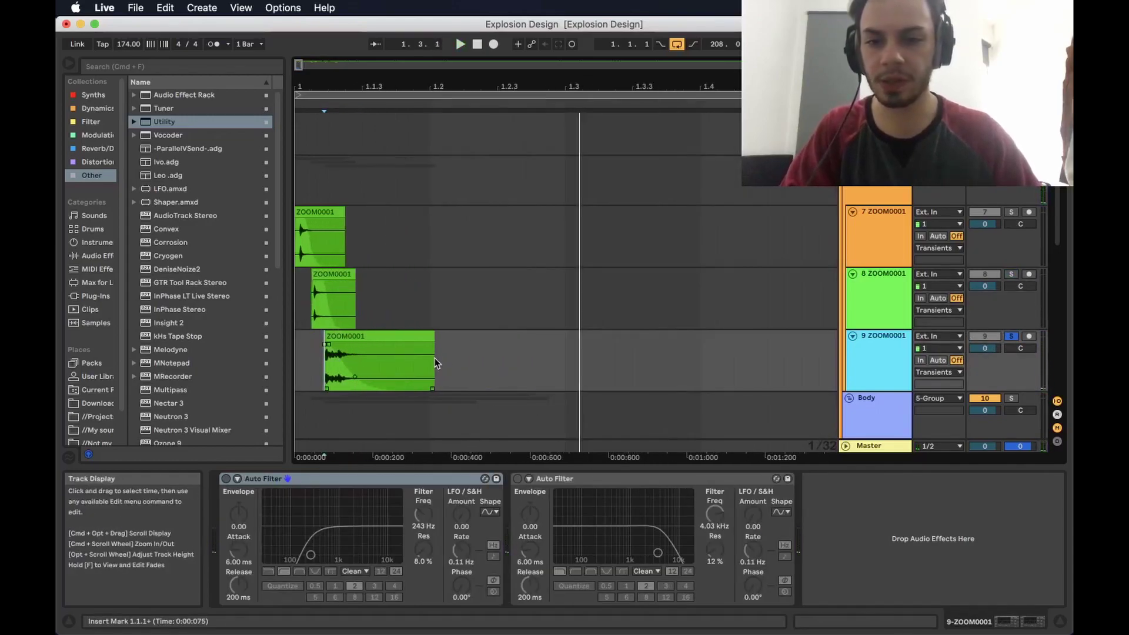
Step: Select the range 1.1.1 to 1.2.1 across Transients tracks 7 to 9, and select the clips individually
{"action": "left_click_drag", "start_coordinate": [434, 368], "coordinate": [280, 231]}
{"action": "left_click_drag", "start_coordinate": [434, 227], "coordinate": [249, 341]}
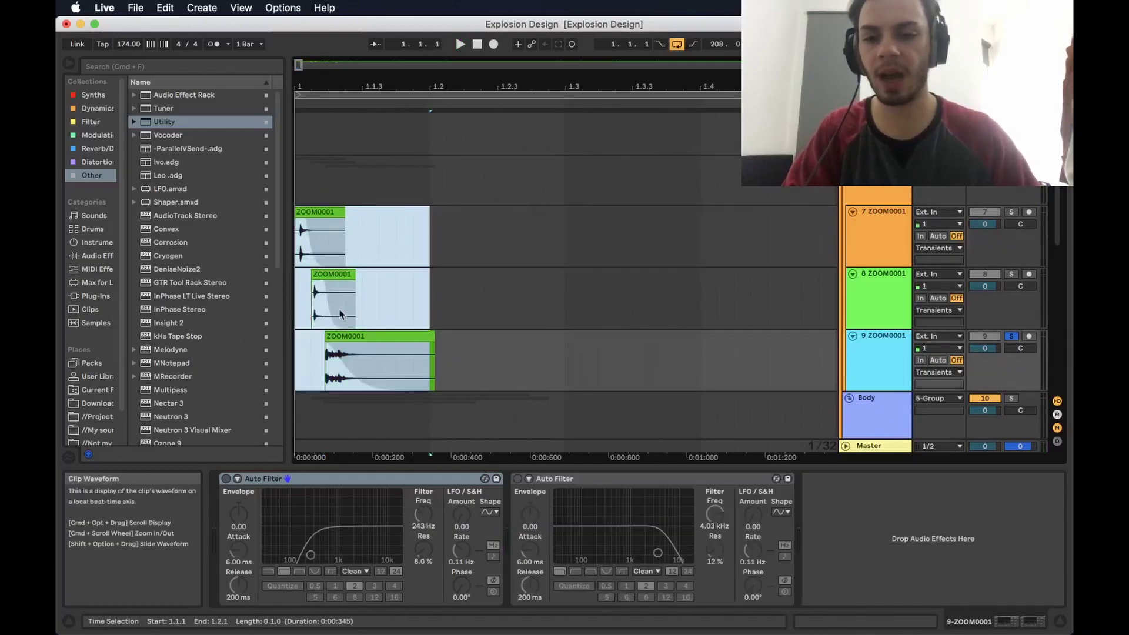
{"action": "left_click", "coordinate": [368, 336]}
{"action": "left_click", "coordinate": [328, 273]}
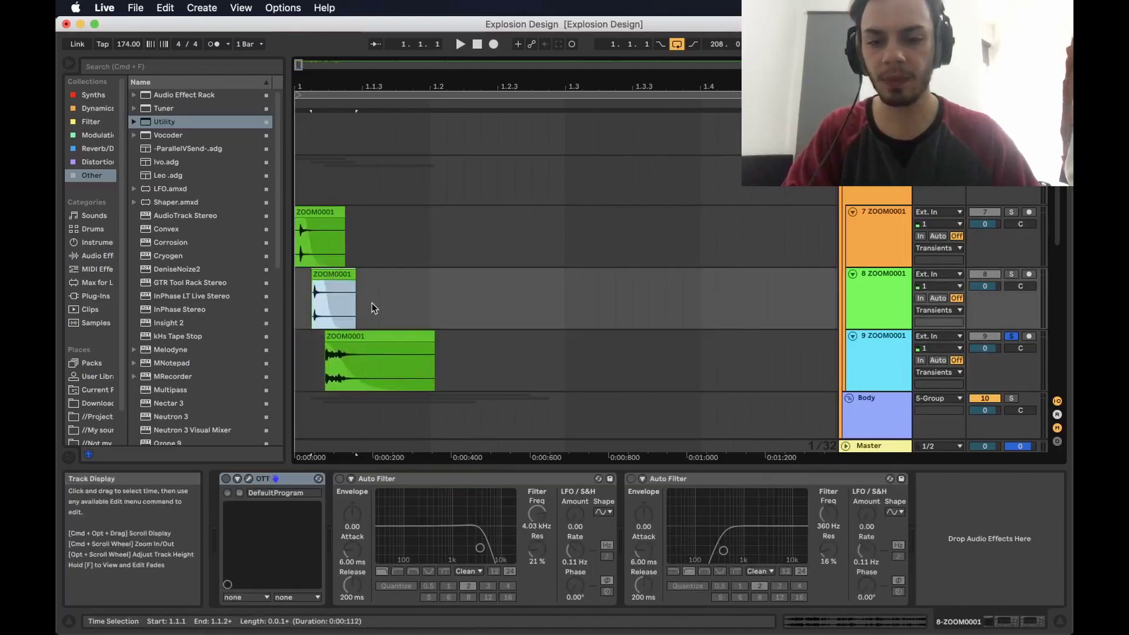
{"action": "left_click", "coordinate": [327, 225]}
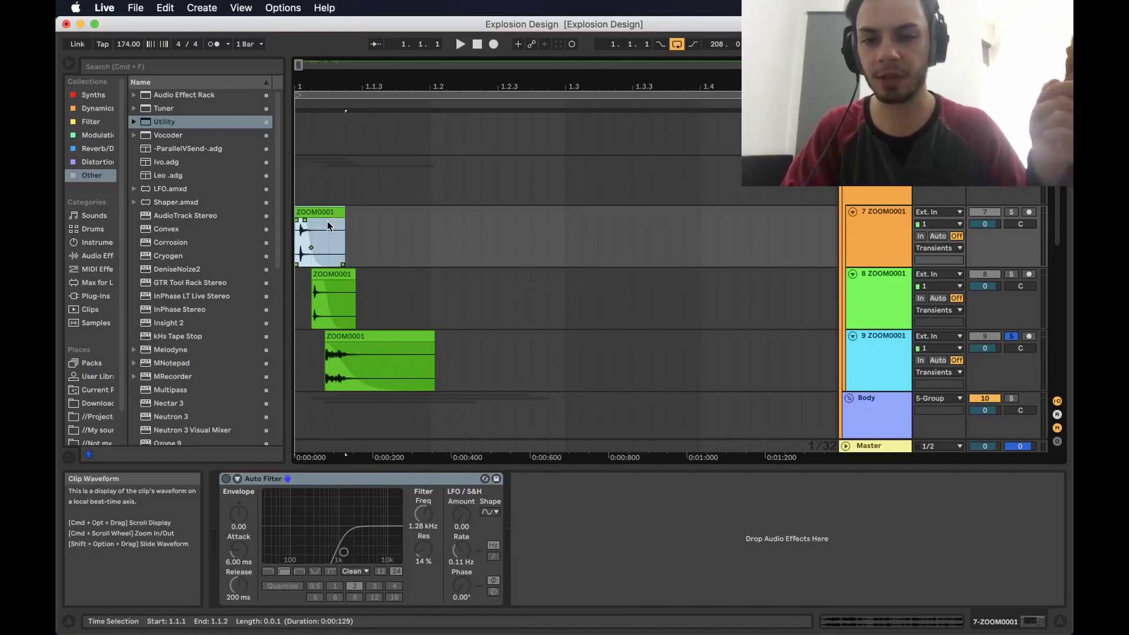
Step: Examine how the Transients, Body and Tail clips are staggered in time and how their fades overlap
{"action": "scroll", "coordinate": [327, 227], "scroll_direction": "up", "scroll_amount": 5}
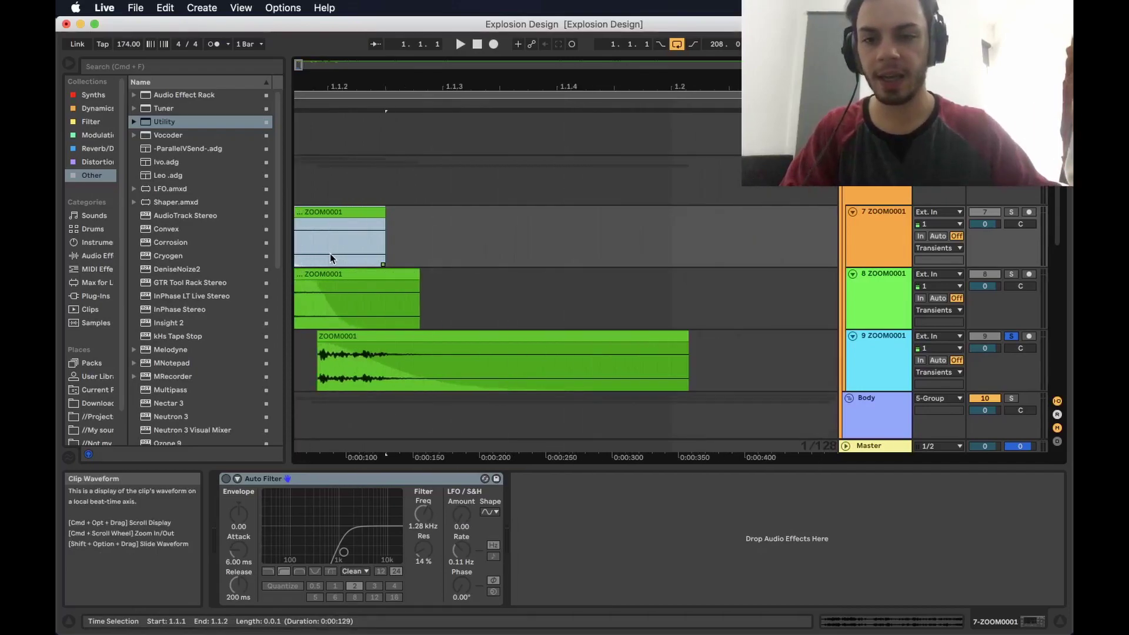
{"action": "scroll", "coordinate": [330, 254], "scroll_direction": "left", "scroll_amount": 3}
{"action": "scroll", "coordinate": [335, 257], "scroll_direction": "up", "scroll_amount": 2}
{"action": "scroll", "coordinate": [339, 262], "scroll_direction": "down", "scroll_amount": 3}
{"action": "scroll", "coordinate": [336, 285], "scroll_direction": "down", "scroll_amount": 5}
{"action": "scroll", "coordinate": [338, 288], "scroll_direction": "up", "scroll_amount": 4}
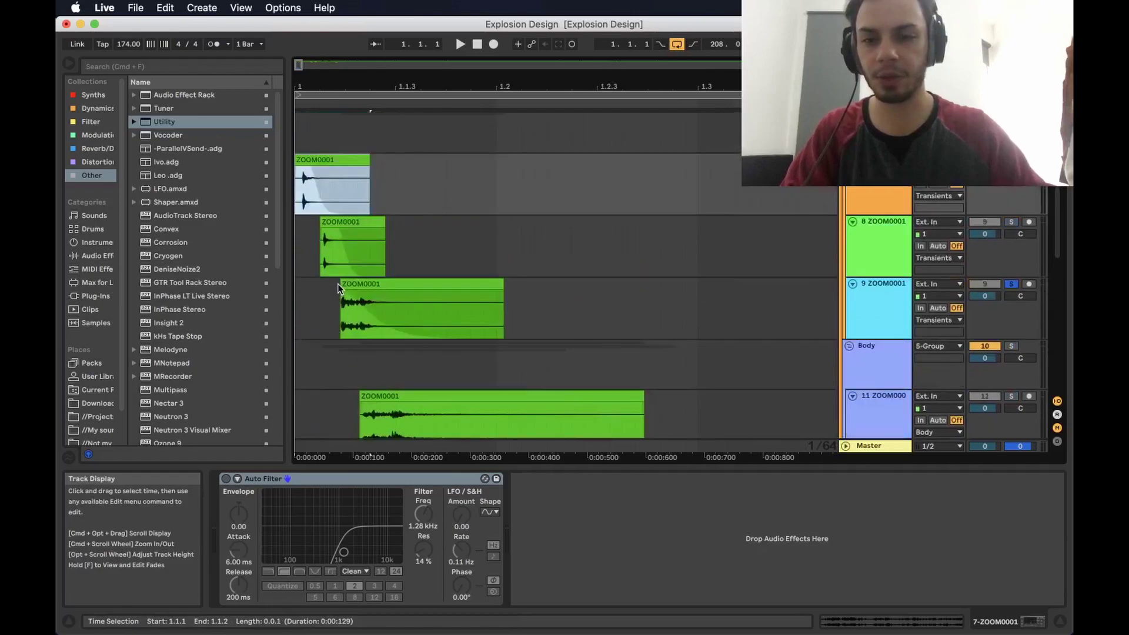
{"action": "scroll", "coordinate": [517, 330], "scroll_direction": "down", "scroll_amount": 7}
{"action": "scroll", "coordinate": [418, 305], "scroll_direction": "down", "scroll_amount": 3}
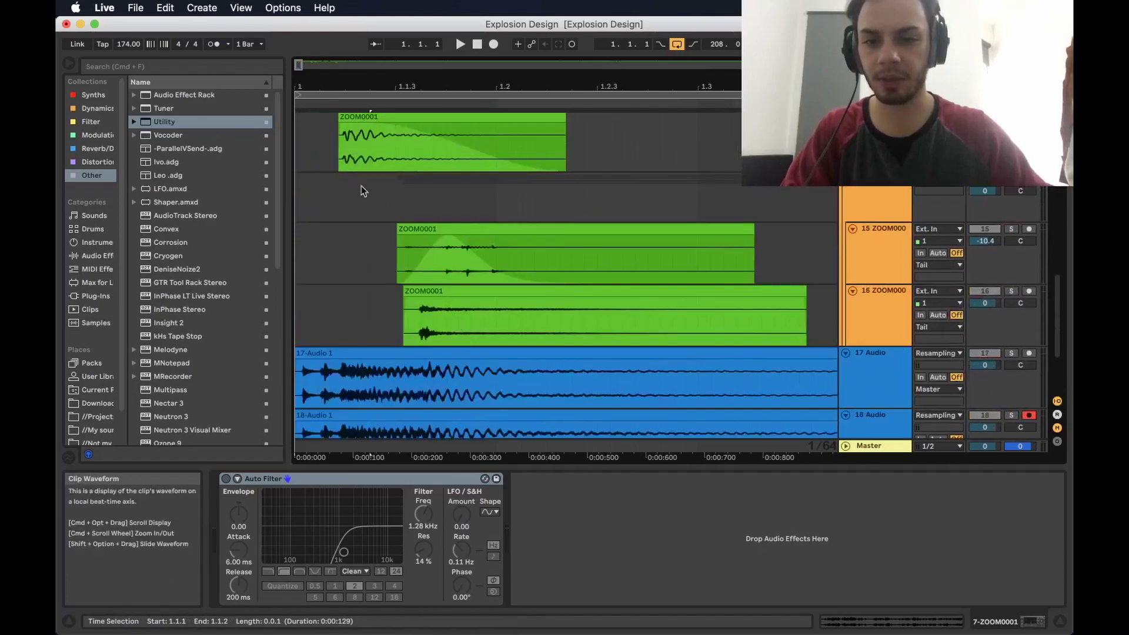
{"action": "scroll", "coordinate": [481, 297], "scroll_direction": "up", "scroll_amount": 3}
{"action": "scroll", "coordinate": [481, 296], "scroll_direction": "down", "scroll_amount": 3}
{"action": "scroll", "coordinate": [481, 296], "scroll_direction": "up", "scroll_amount": 3}
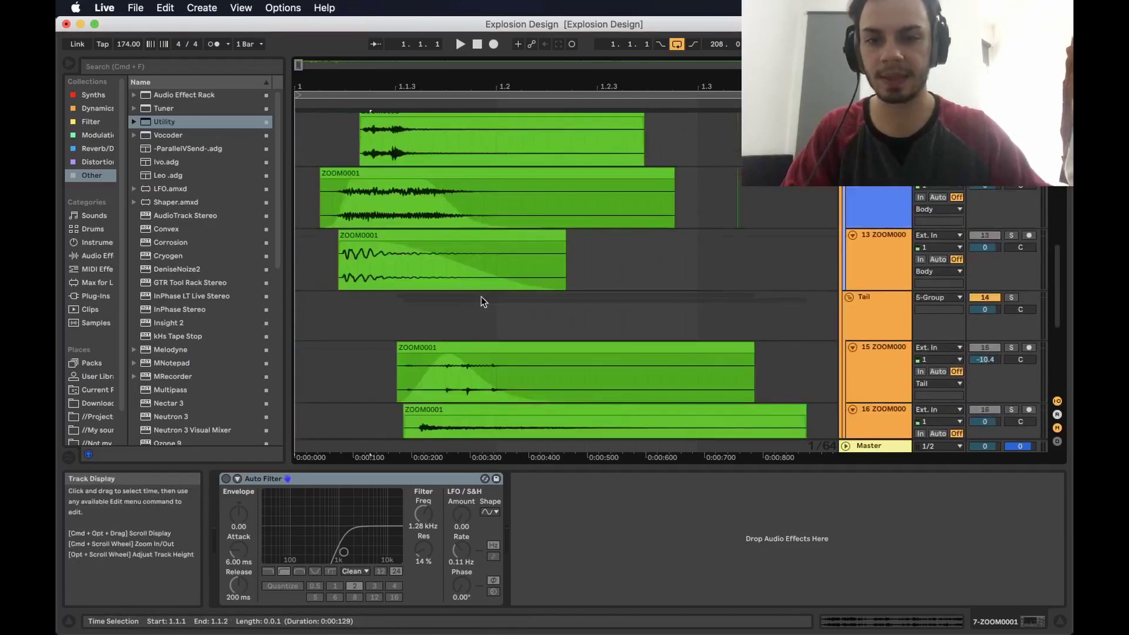
{"action": "scroll", "coordinate": [480, 296], "scroll_direction": "up", "scroll_amount": 3}
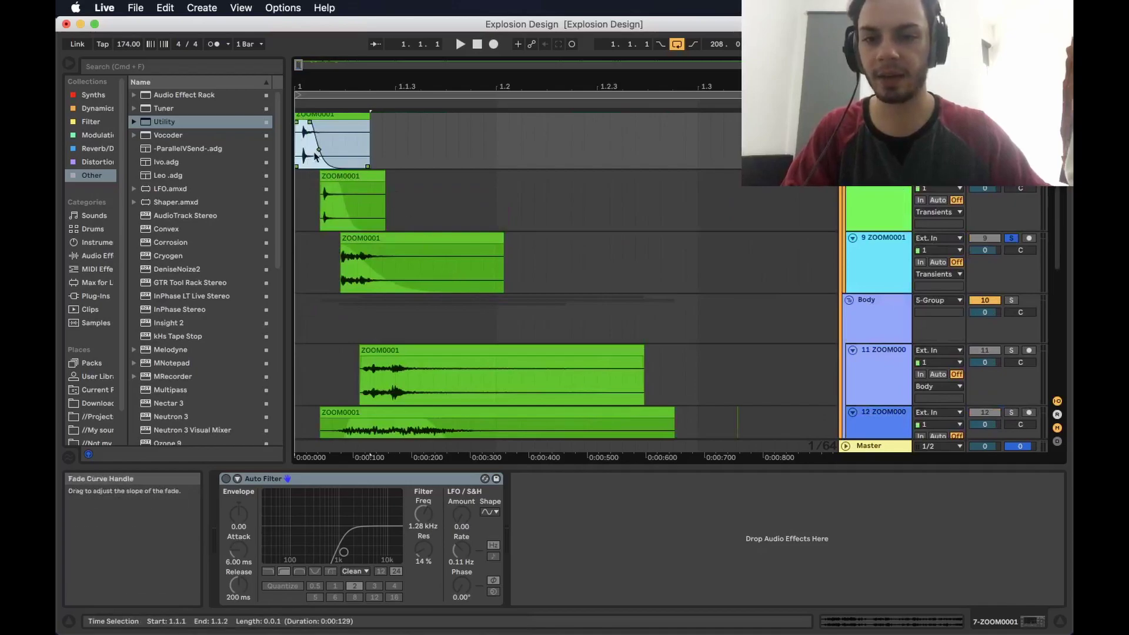
{"action": "scroll", "coordinate": [323, 277], "scroll_direction": "down", "scroll_amount": 4}
{"action": "scroll", "coordinate": [322, 278], "scroll_direction": "down", "scroll_amount": 2}
{"action": "scroll", "coordinate": [322, 278], "scroll_direction": "up", "scroll_amount": 6}
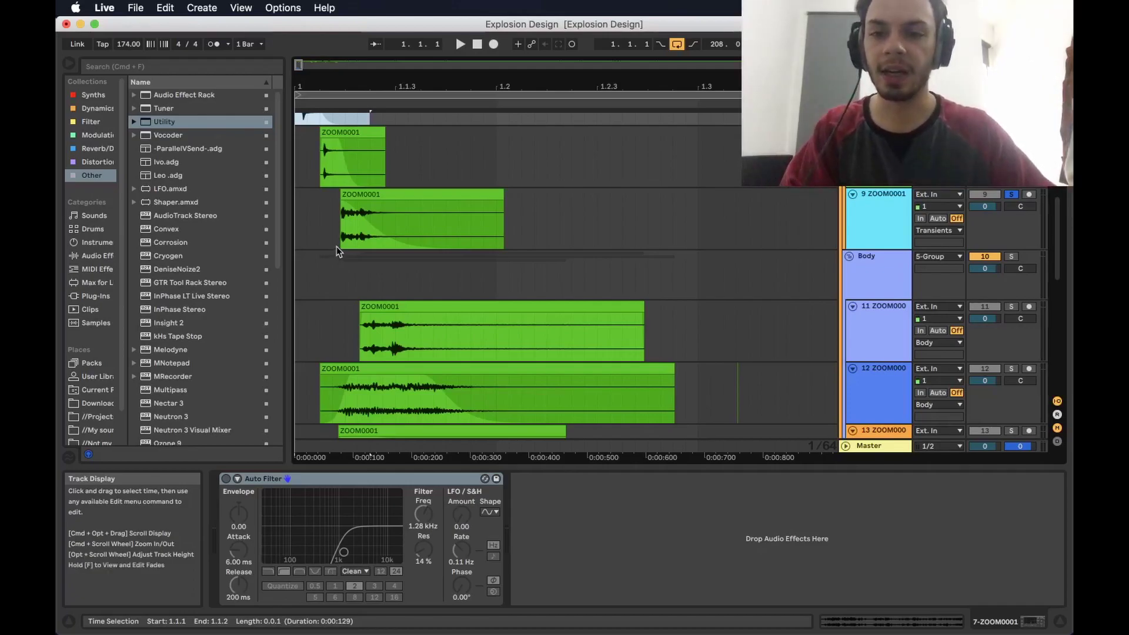
Step: Take track 9 out of solo, activate the Transients tracks and play them together from 1.1.1
{"action": "scroll", "coordinate": [337, 246], "scroll_direction": "up", "scroll_amount": 1}
{"action": "scroll", "coordinate": [336, 245], "scroll_direction": "up", "scroll_amount": 2}
{"action": "scroll", "coordinate": [312, 242], "scroll_direction": "up", "scroll_amount": 3}
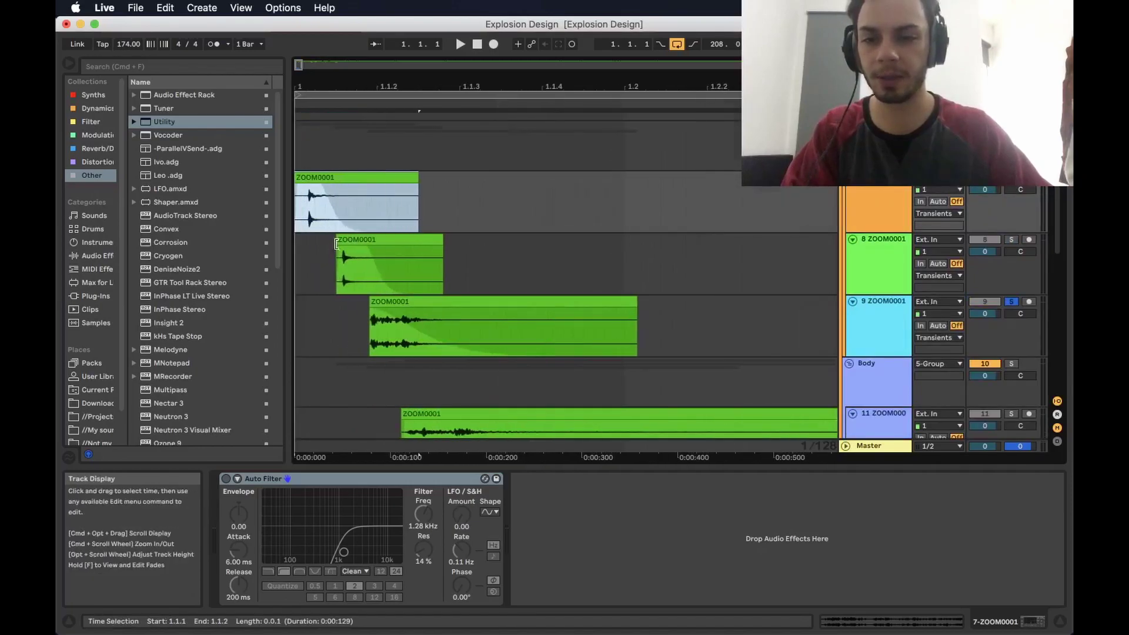
{"action": "left_click", "coordinate": [329, 213]}
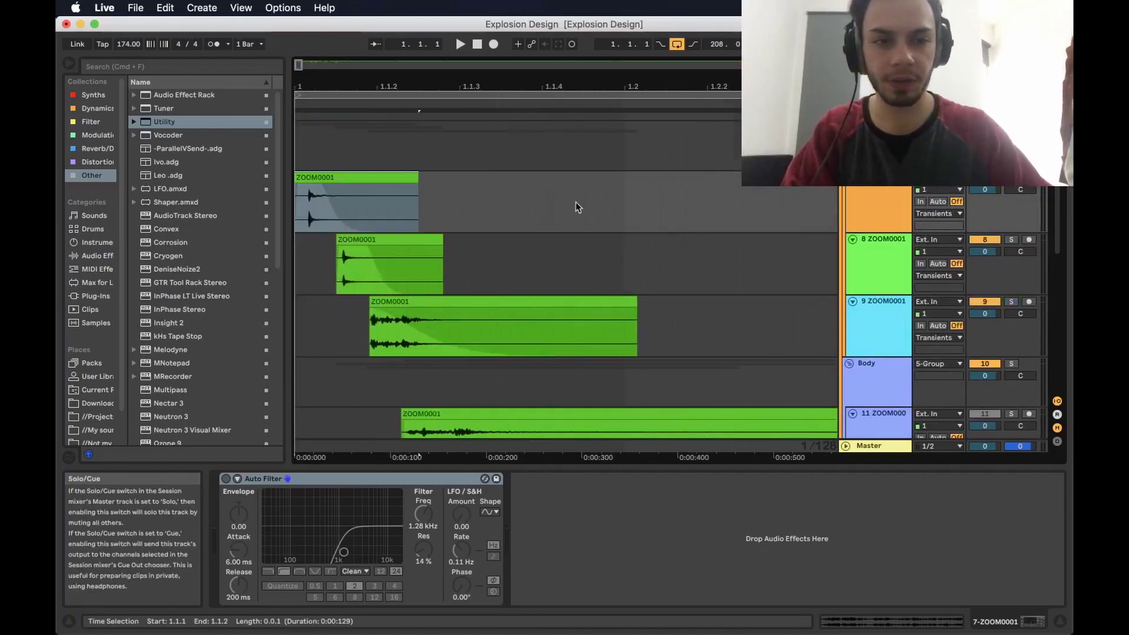
{"action": "key", "text": "space"}
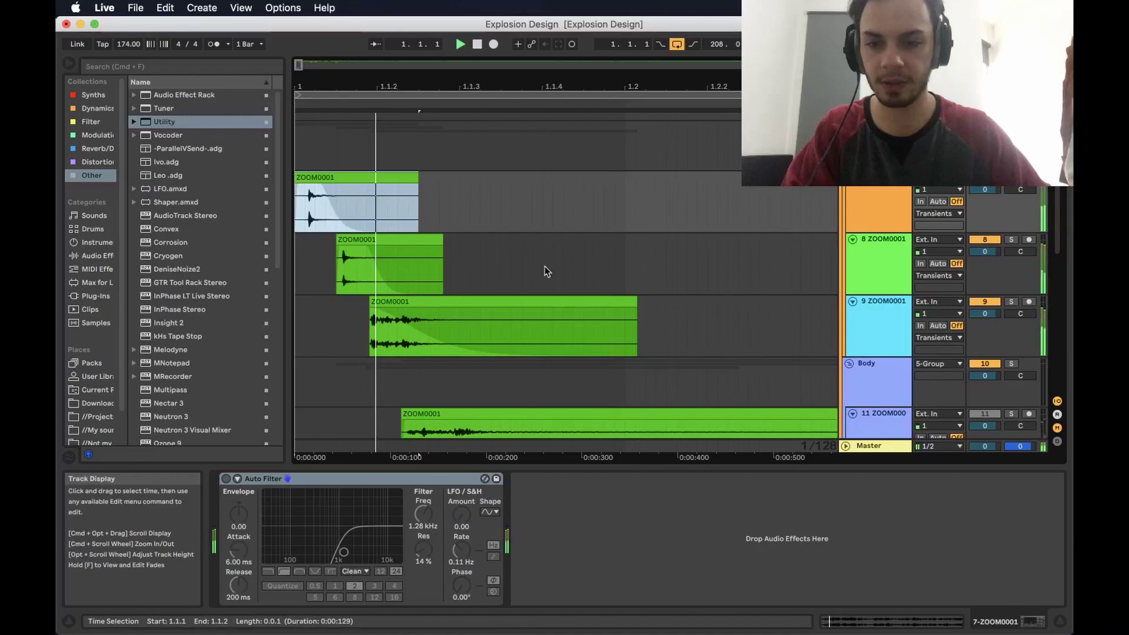
Step: Turn on the Auto Filter on track 7, OTT and both Auto Filters on track 8, and both Auto Filters on track 9
{"action": "left_click", "coordinate": [889, 191]}
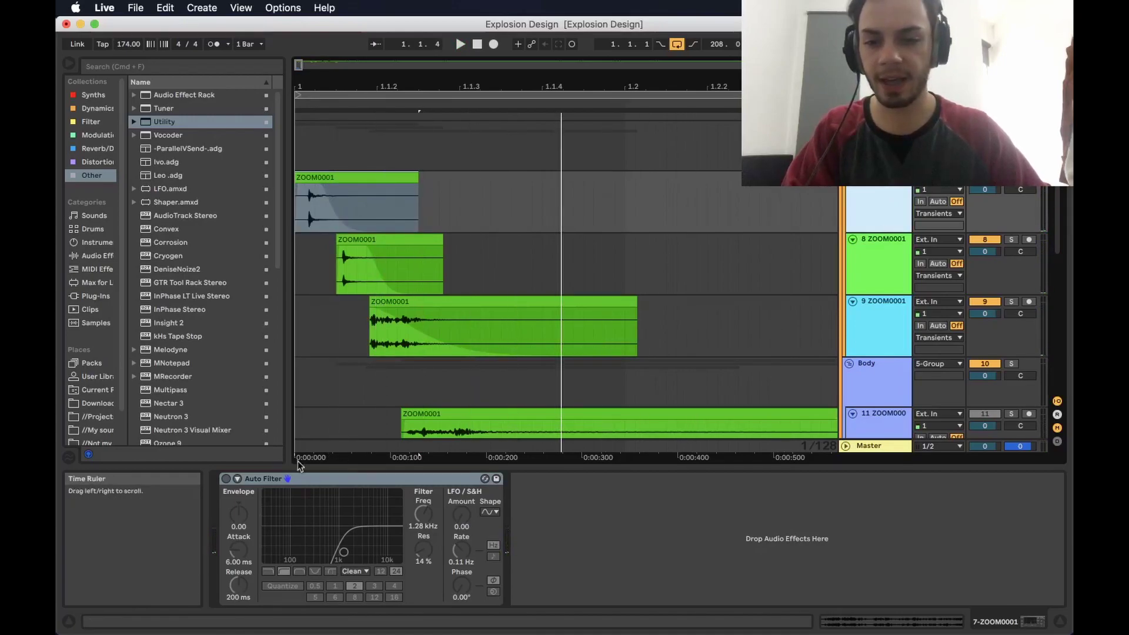
{"action": "left_click", "coordinate": [225, 479]}
{"action": "left_click", "coordinate": [879, 268]}
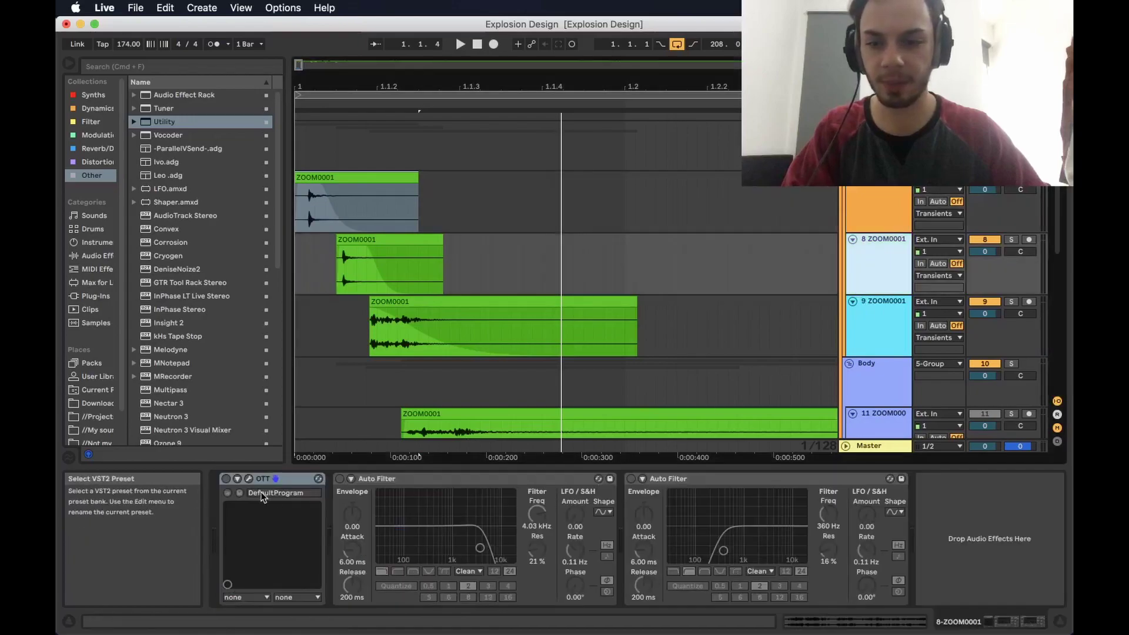
{"action": "left_click", "coordinate": [339, 479]}
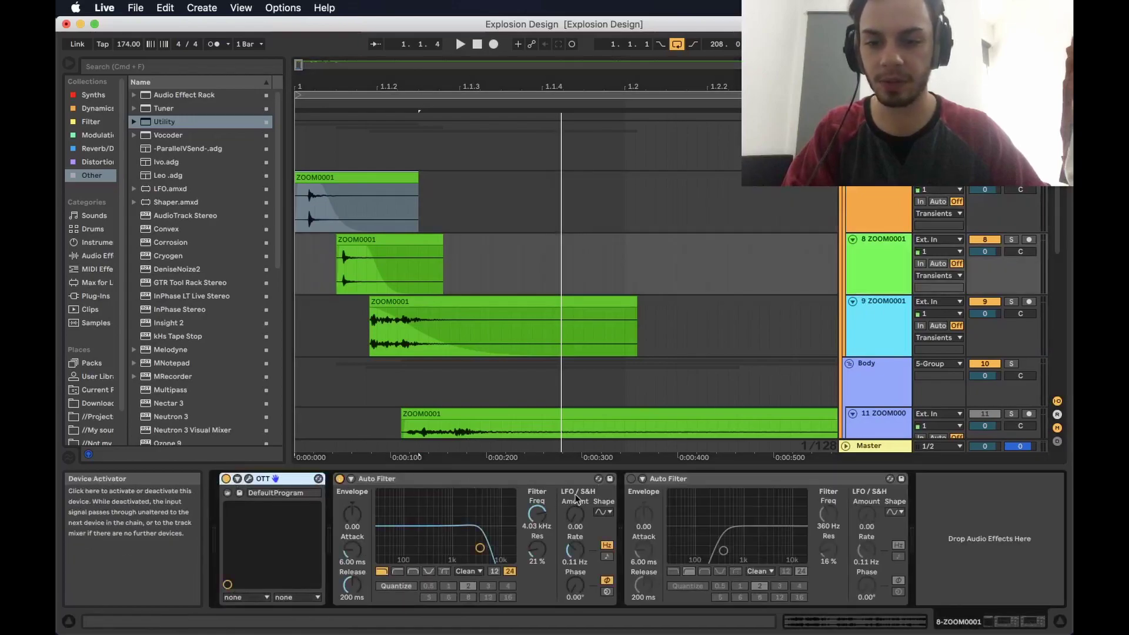
{"action": "left_click", "coordinate": [631, 479]}
{"action": "left_click", "coordinate": [848, 342]}
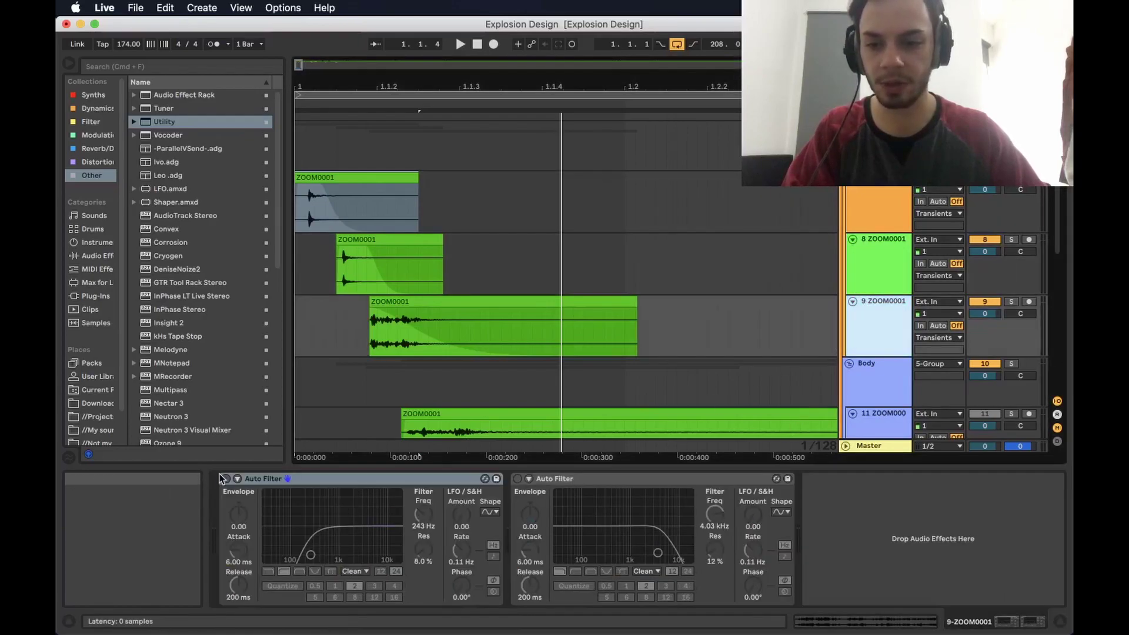
{"action": "left_click", "coordinate": [517, 479]}
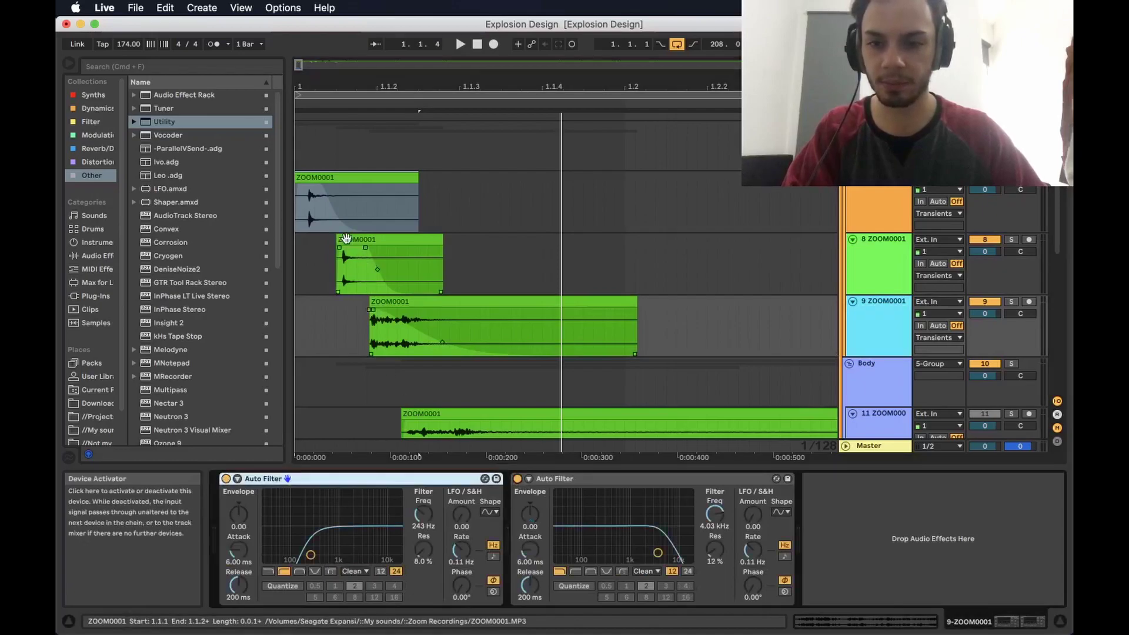
Step: Set the insert marker to 1.1.1 on track 7 and play the processed Transients layers together
{"action": "left_click", "coordinate": [301, 211]}
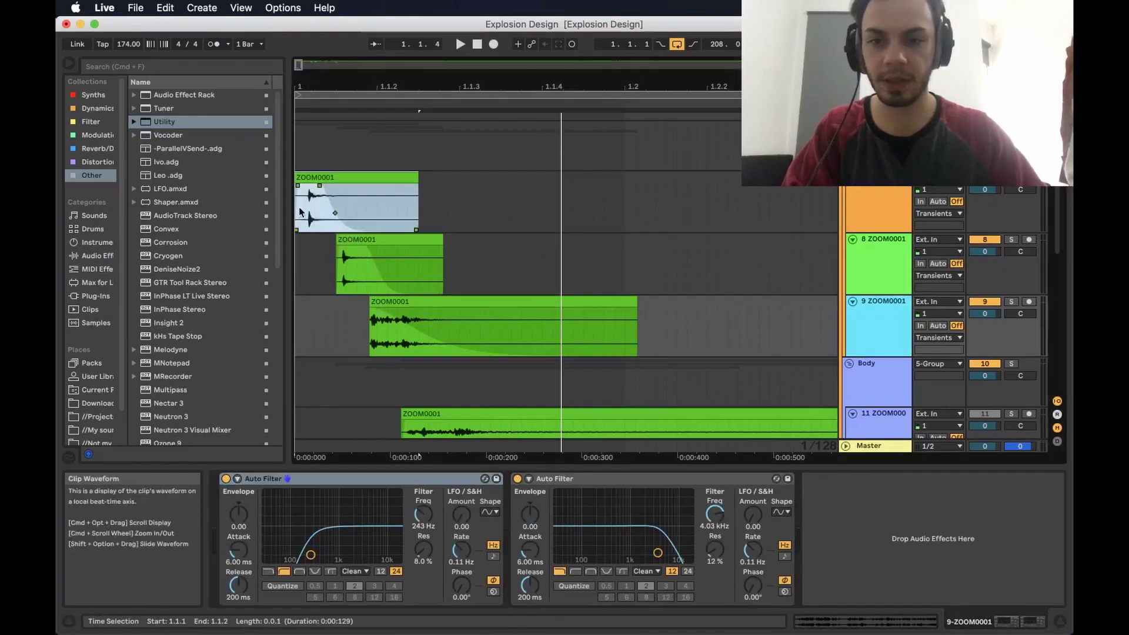
{"action": "left_click", "coordinate": [412, 333]}
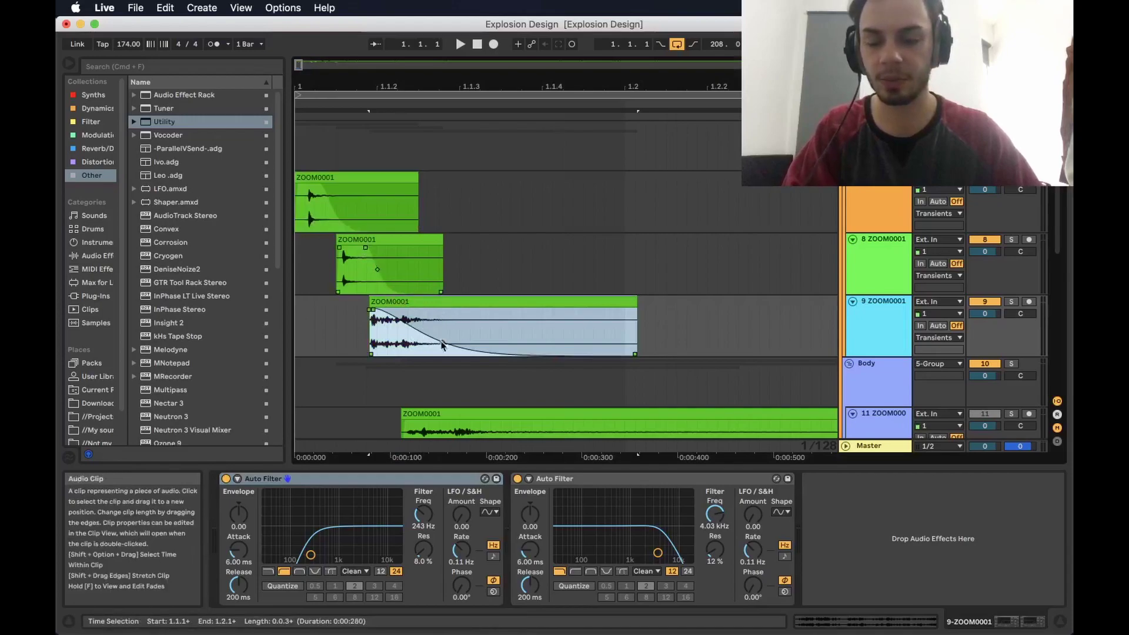
{"action": "left_click", "coordinate": [299, 208]}
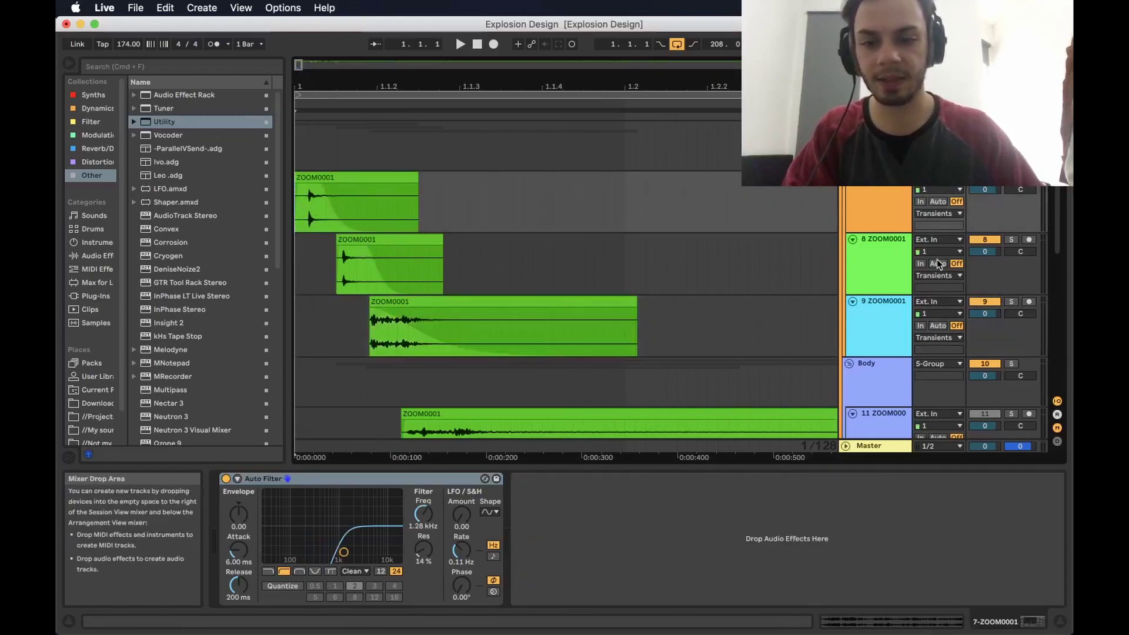
{"action": "key", "text": "space"}
{"action": "key", "text": "space"}
{"action": "key", "text": "space"}
{"action": "key", "text": "space"}
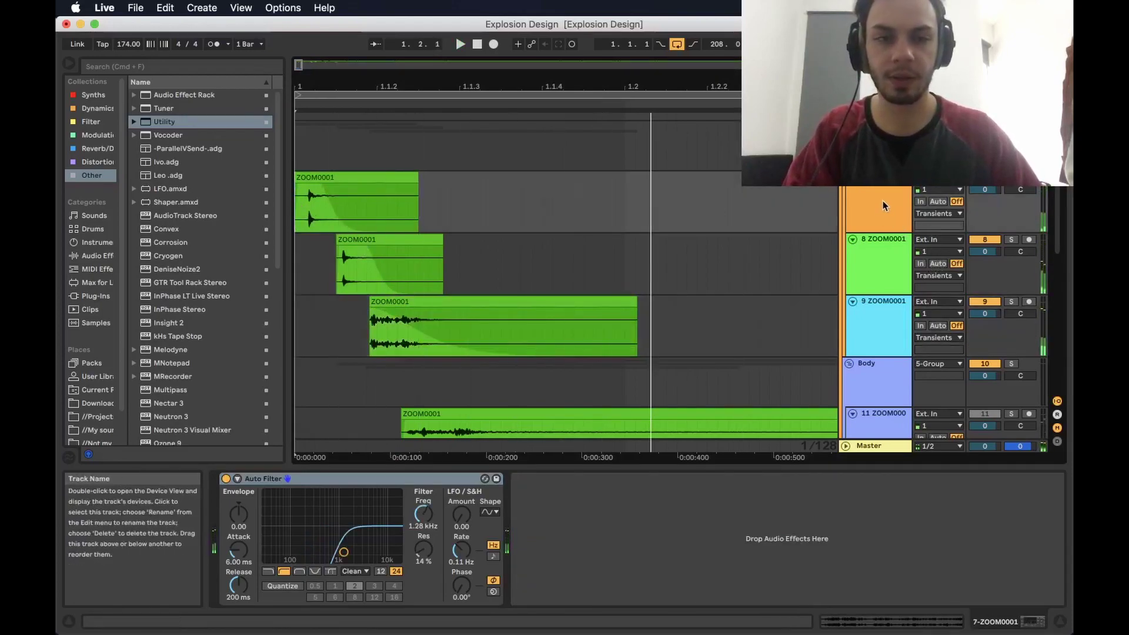
Step: Set the first Auto Filter on track 8 to a frequency of 4.32 kHz and a resonance of 17%
{"action": "left_click", "coordinate": [883, 204]}
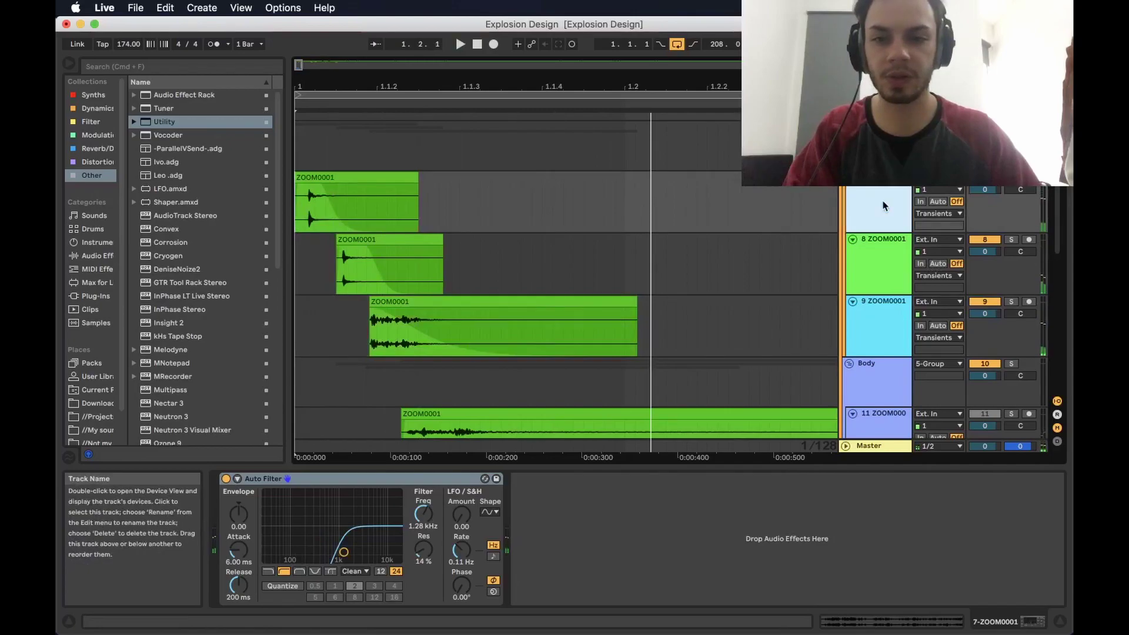
{"action": "left_click", "coordinate": [306, 202]}
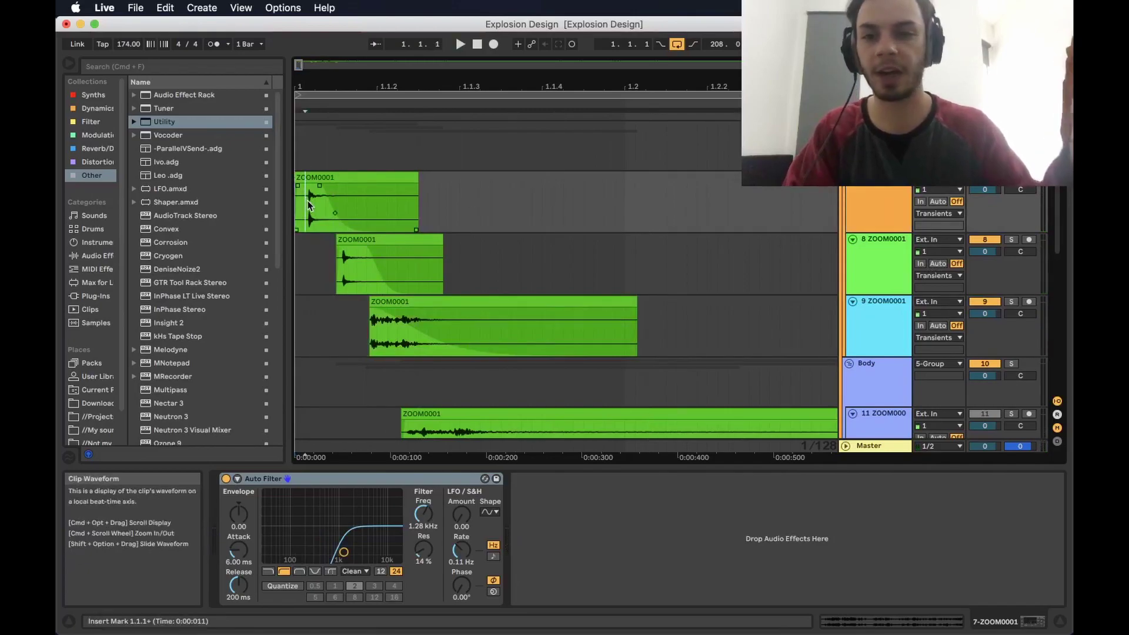
{"action": "left_click", "coordinate": [338, 282]}
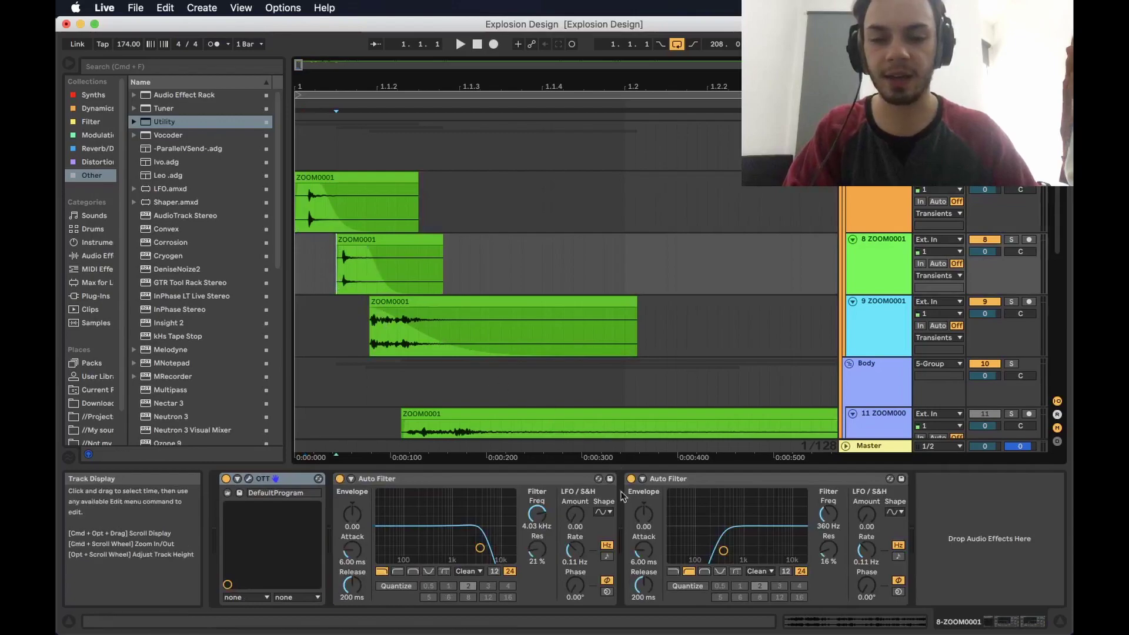
{"action": "left_click_drag", "start_coordinate": [480, 548], "coordinate": [486, 550]}
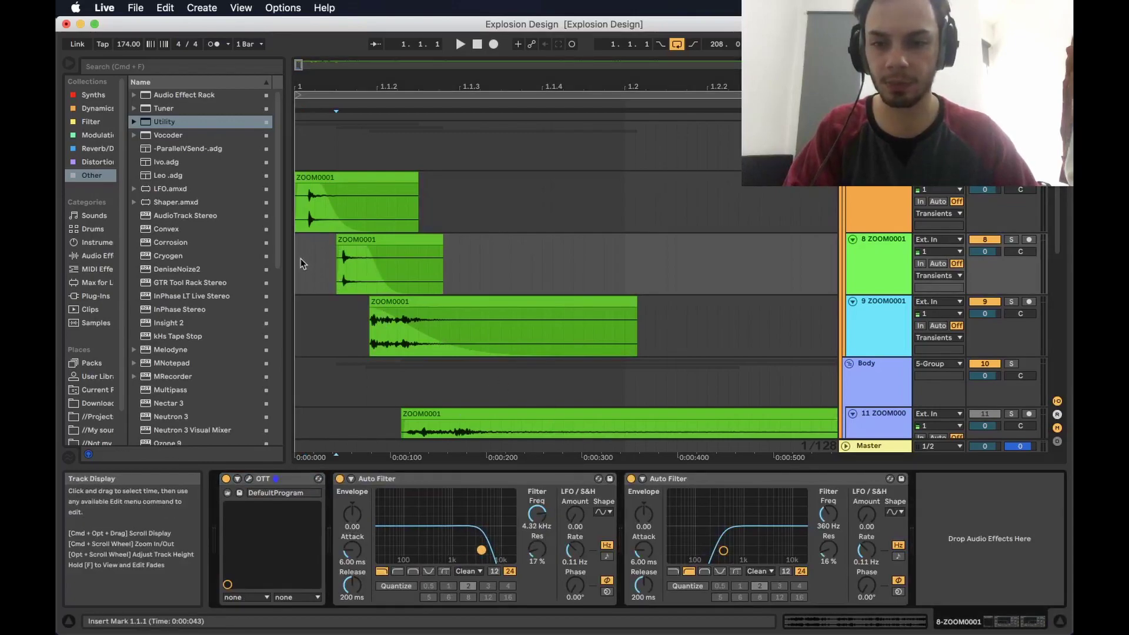
Step: Open the OTT plug-in window on track 8 to check its compressor settings, and close it
{"action": "left_click", "coordinate": [346, 271]}
{"action": "left_click", "coordinate": [250, 479]}
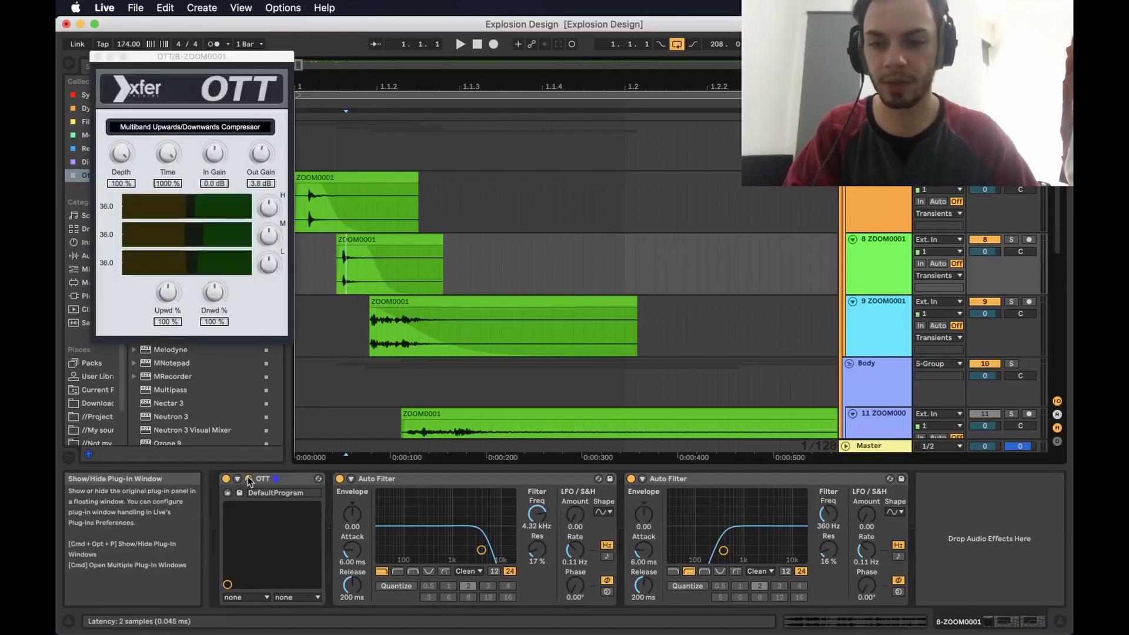
{"action": "left_click", "coordinate": [250, 479]}
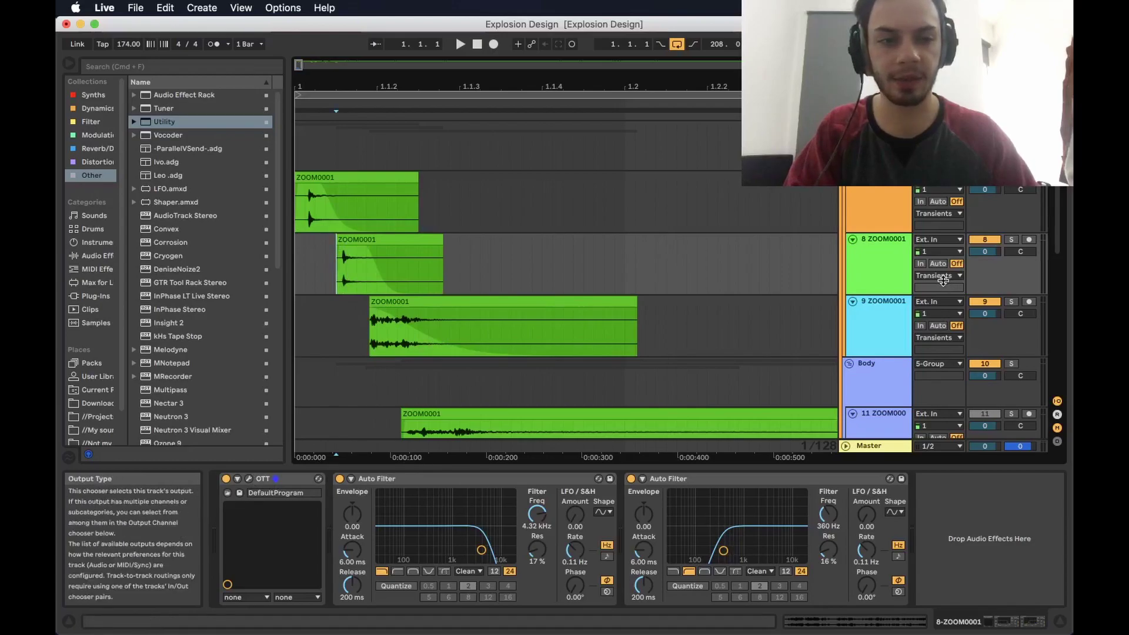
Step: Play the soloed, processed track 8 on its own, then unsolo it
{"action": "key", "text": "space"}
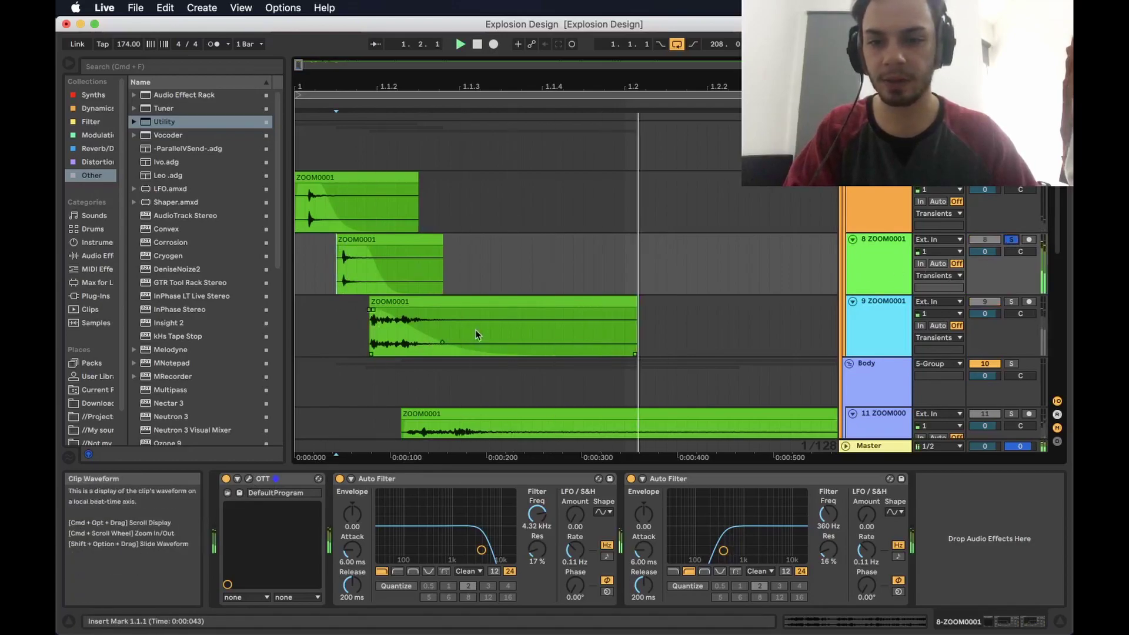
{"action": "key", "text": "space"}
{"action": "left_click", "coordinate": [1012, 240]}
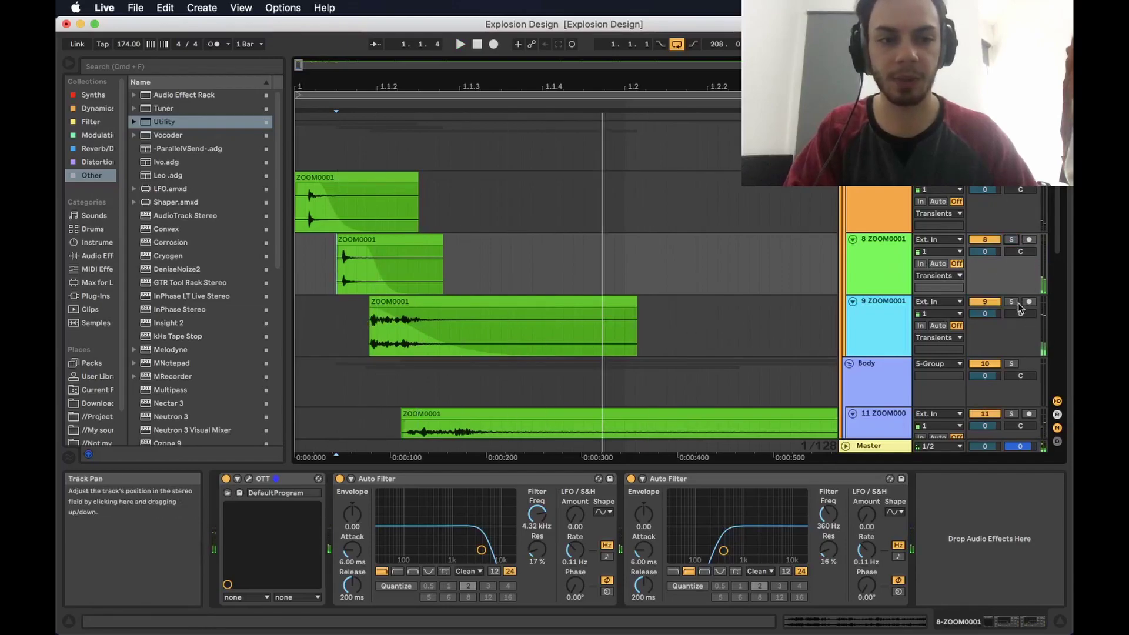
Step: Solo track 9, play it from just before its clip start, and unsolo it
{"action": "left_click", "coordinate": [1012, 303]}
{"action": "left_click", "coordinate": [369, 336]}
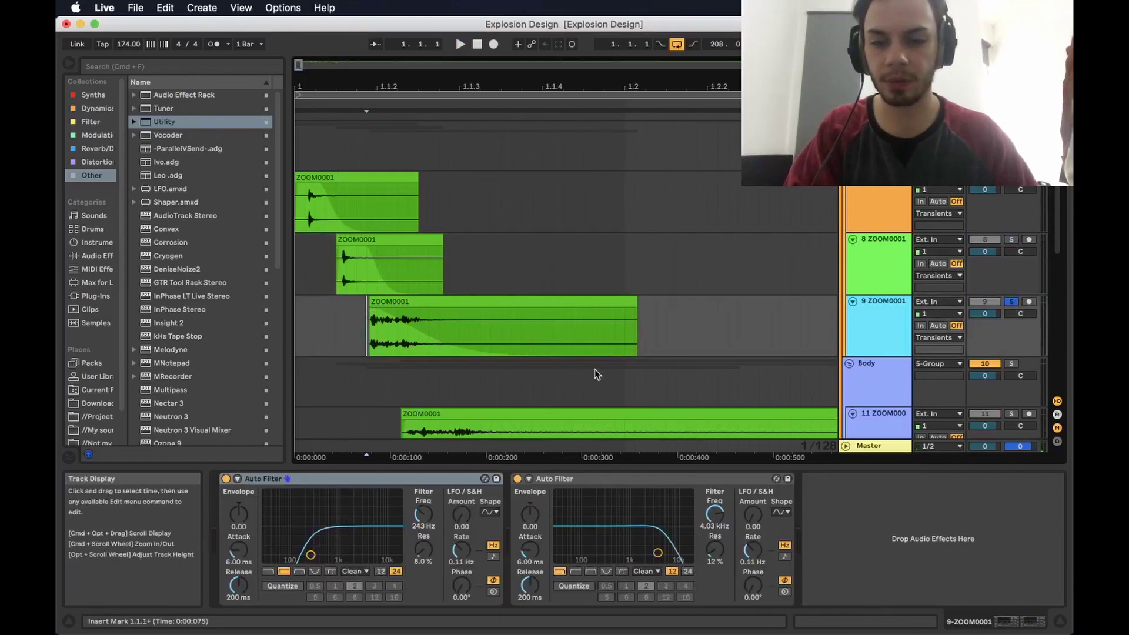
{"action": "key", "text": "space"}
{"action": "key", "text": "space"}
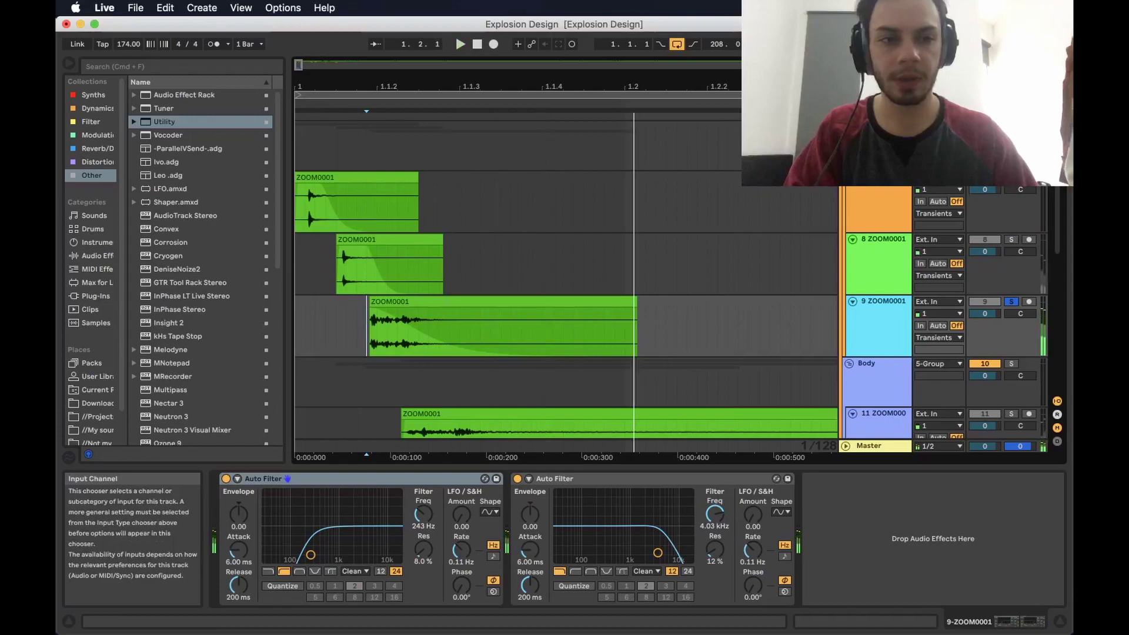
{"action": "left_click", "coordinate": [1011, 302]}
Step: Turn on the Saturator and MV2 Stereo effects on the Transients group
{"action": "left_click", "coordinate": [872, 130]}
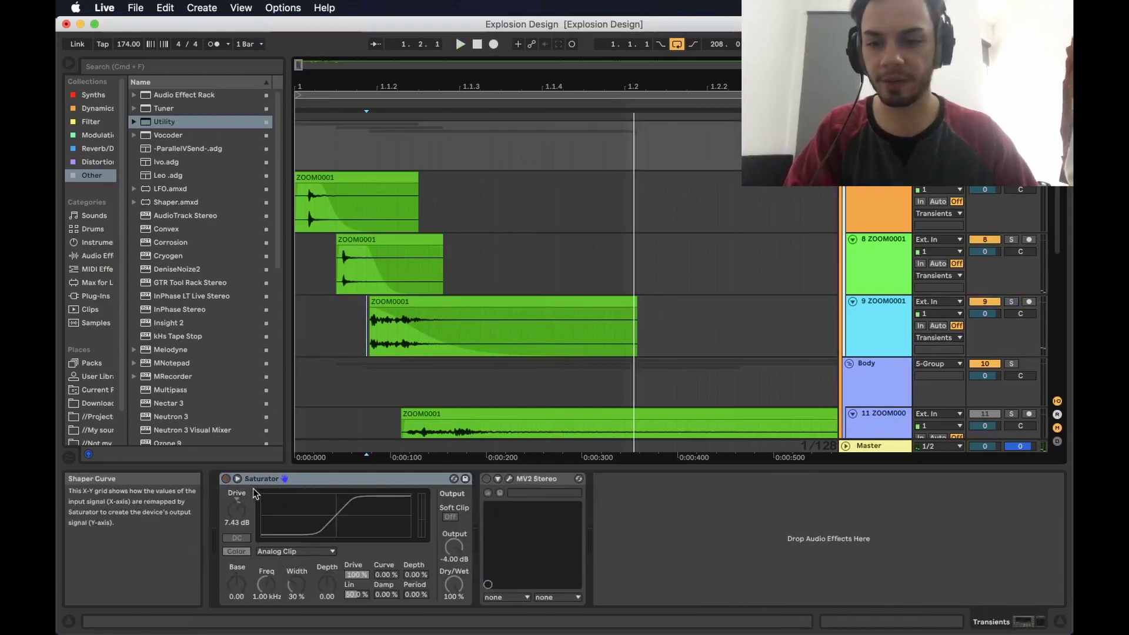
{"action": "left_click", "coordinate": [226, 479]}
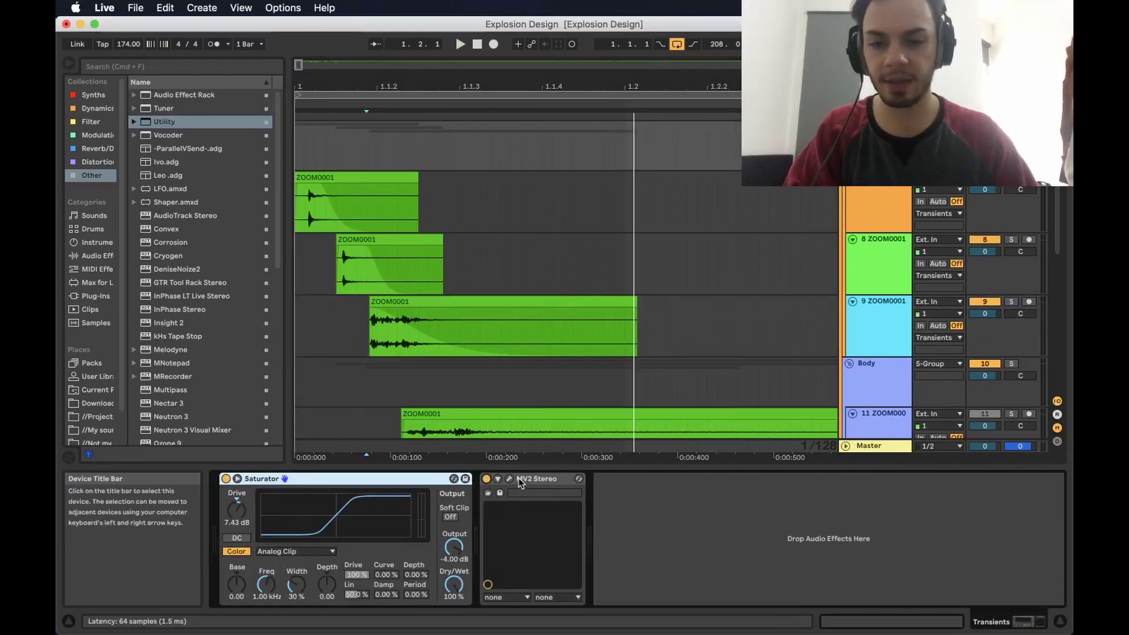
{"action": "left_click", "coordinate": [497, 479]}
{"action": "left_click", "coordinate": [509, 480]}
{"action": "left_click", "coordinate": [509, 479]}
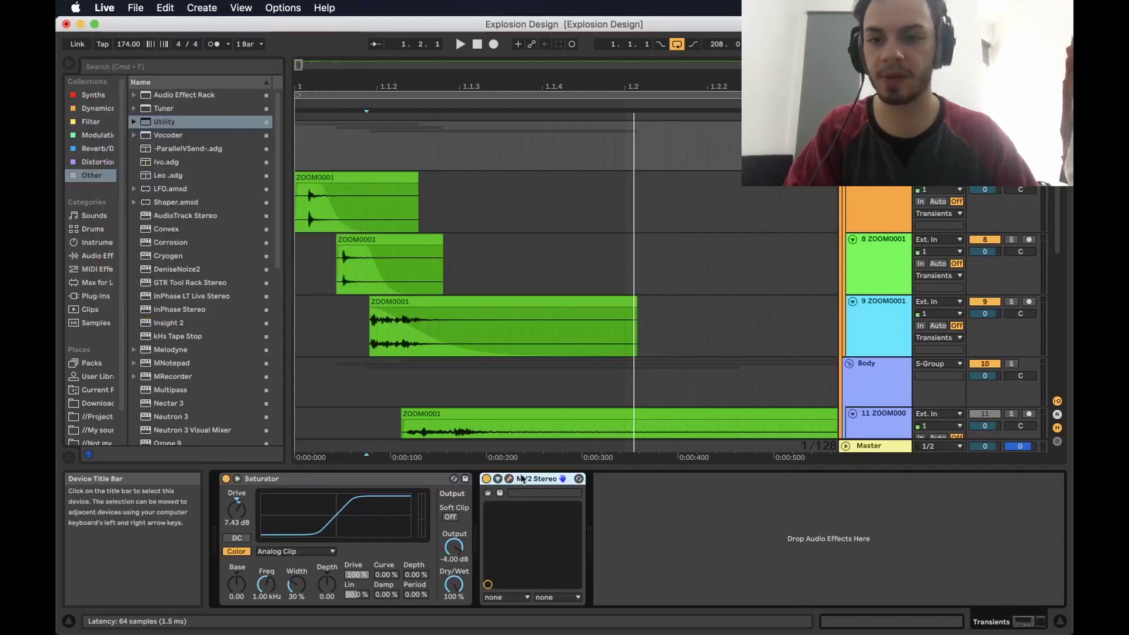
Step: Set the insert marker to 1.1.1 on track 7 and play all Transients layers with the group effects on
{"action": "key", "text": "space"}
{"action": "left_click", "coordinate": [305, 206]}
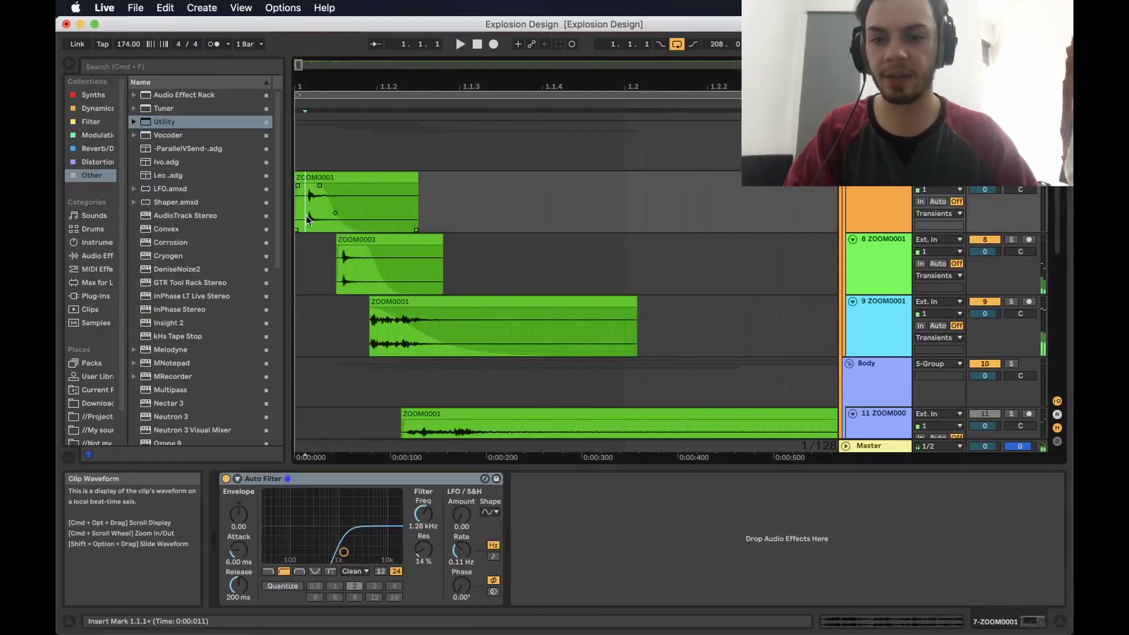
{"action": "left_click", "coordinate": [296, 207]}
{"action": "key", "text": "space"}
{"action": "key", "text": "space"}
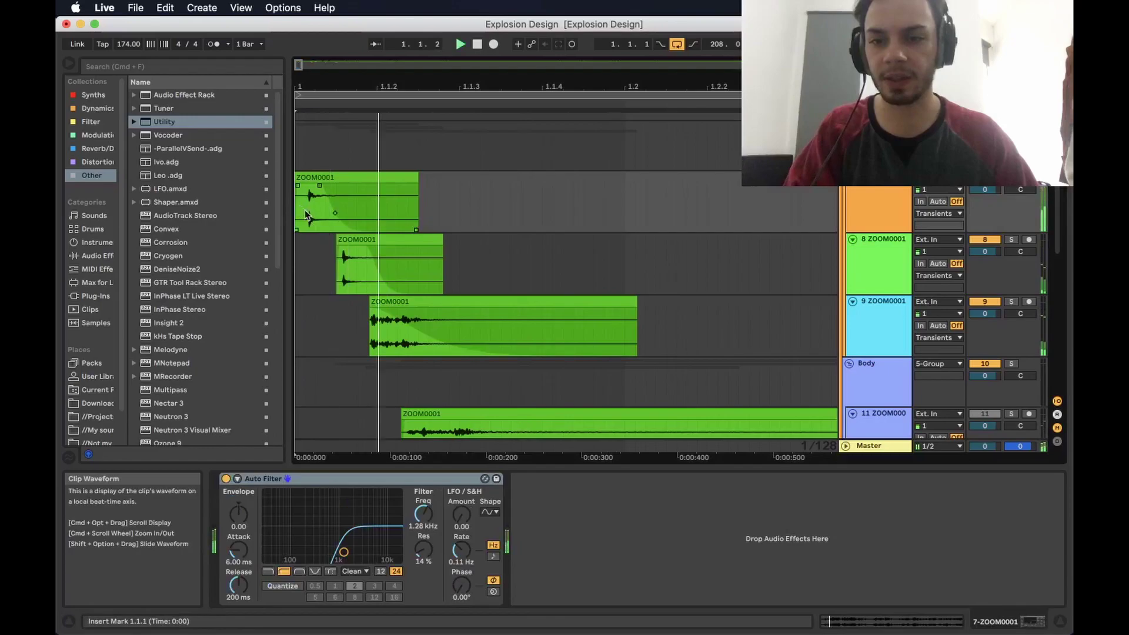
{"action": "key", "text": "space"}
{"action": "key", "text": "space"}
Step: Solo track 11 in the Body group and play its unprocessed clip from the insert marker at 1.1.2
{"action": "scroll", "coordinate": [399, 299], "scroll_direction": "down", "scroll_amount": 5}
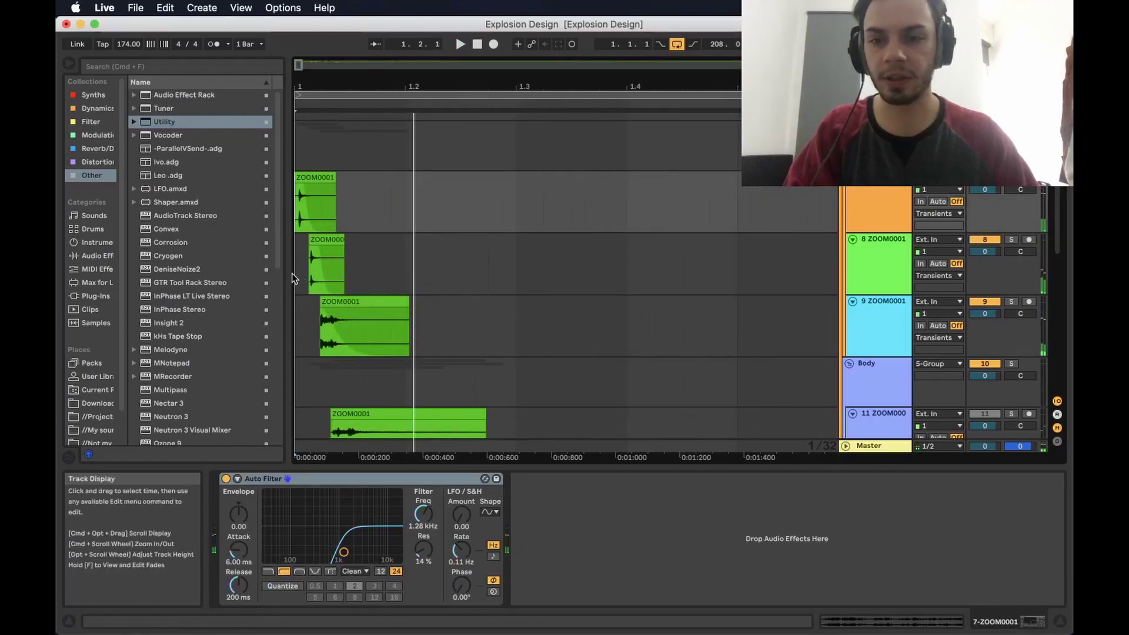
{"action": "scroll", "coordinate": [320, 284], "scroll_direction": "down", "scroll_amount": 5}
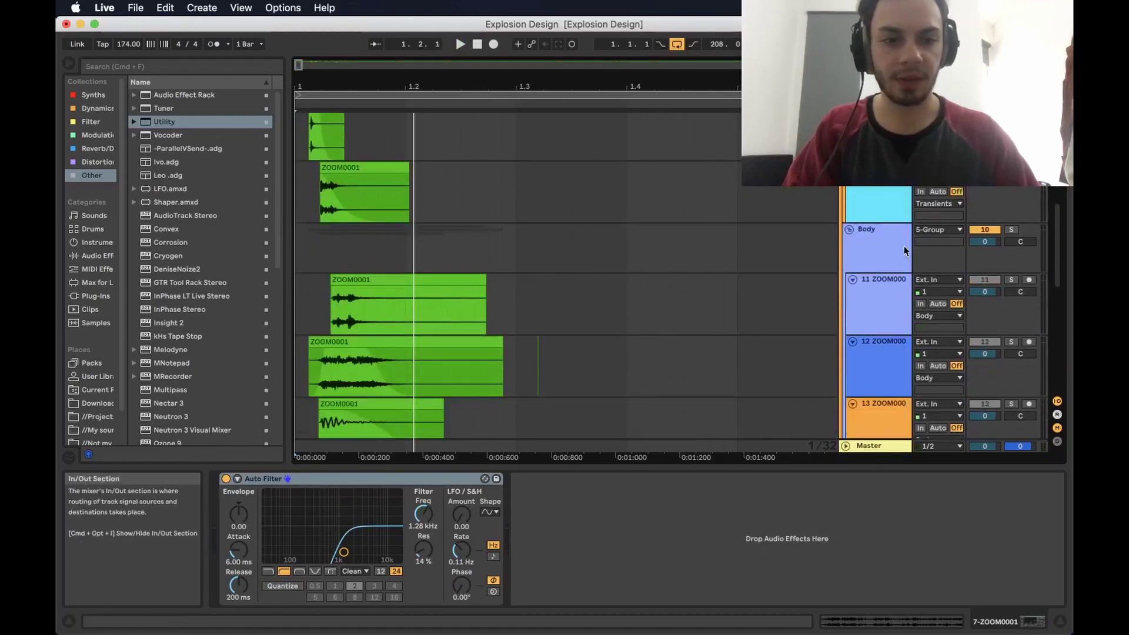
{"action": "left_click", "coordinate": [558, 252]}
{"action": "scroll", "coordinate": [442, 264], "scroll_direction": "down", "scroll_amount": 2}
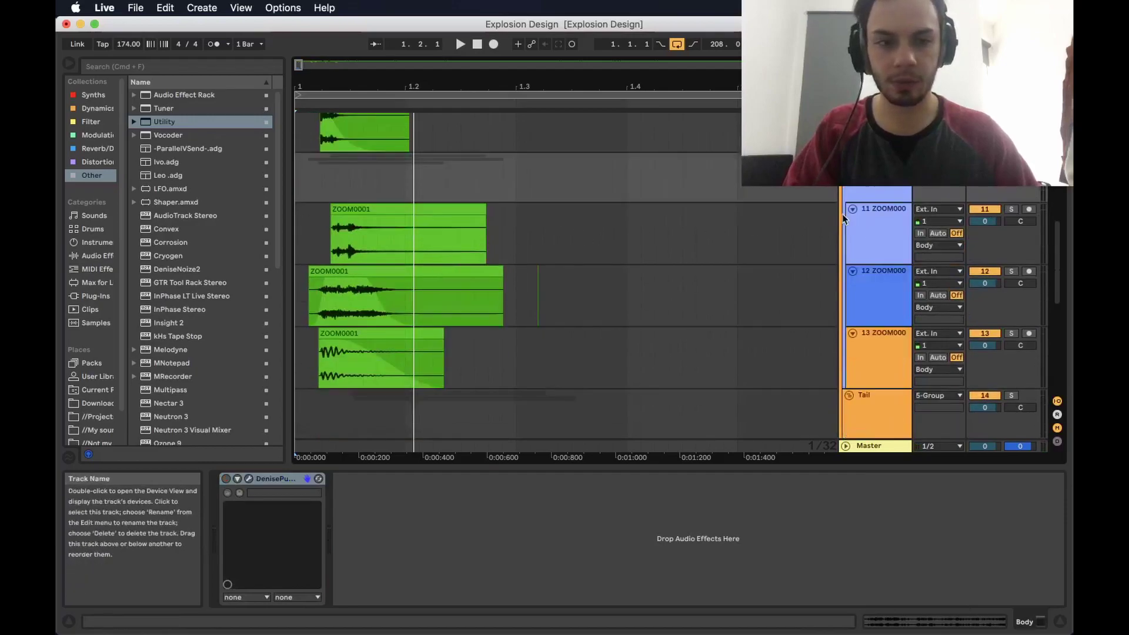
{"action": "key", "text": "plus"}
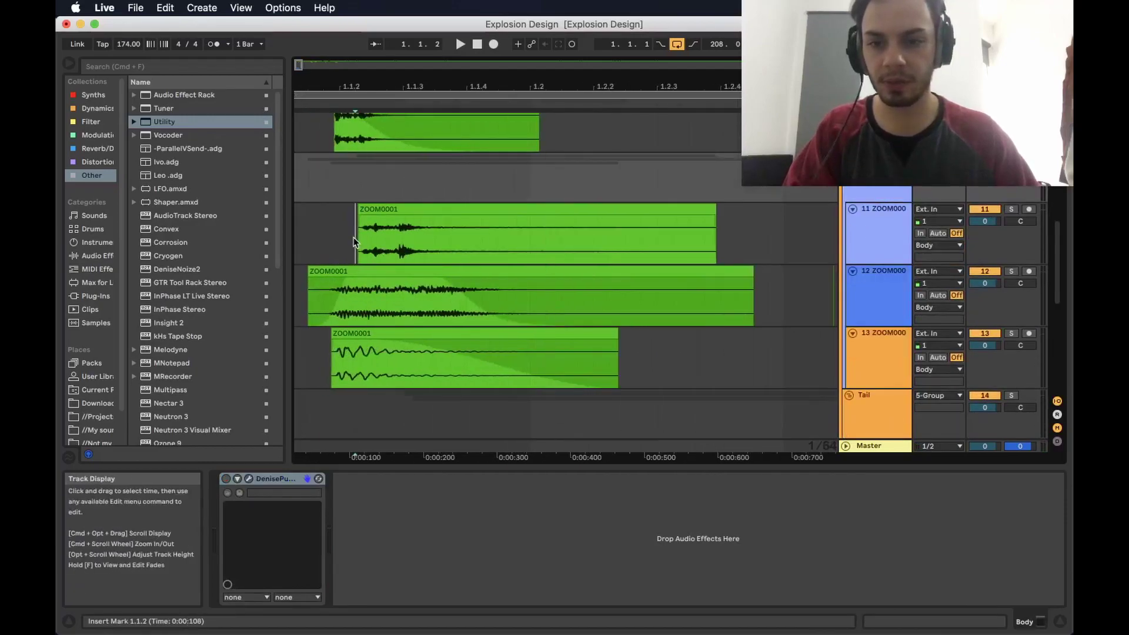
{"action": "left_click", "coordinate": [355, 238]}
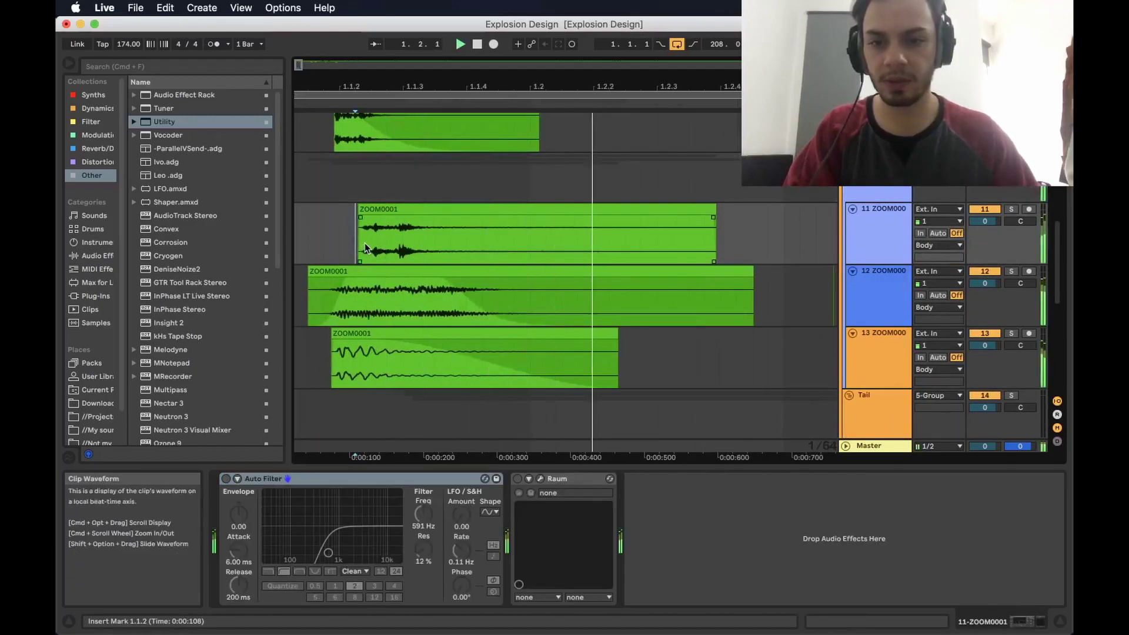
{"action": "left_click", "coordinate": [1011, 210]}
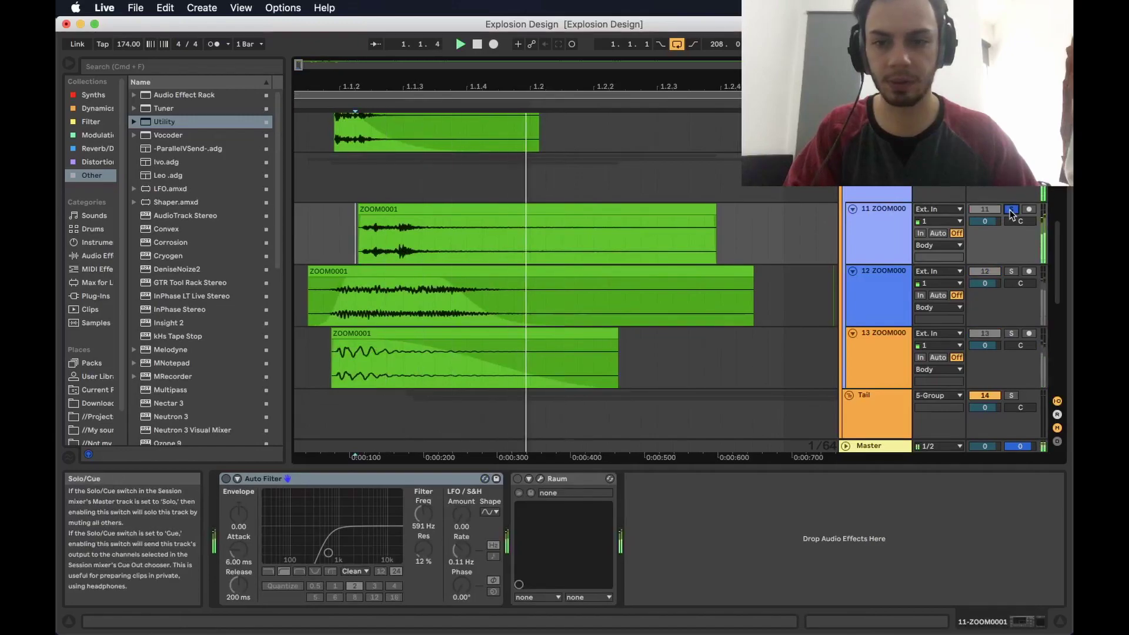
{"action": "left_click", "coordinate": [365, 244]}
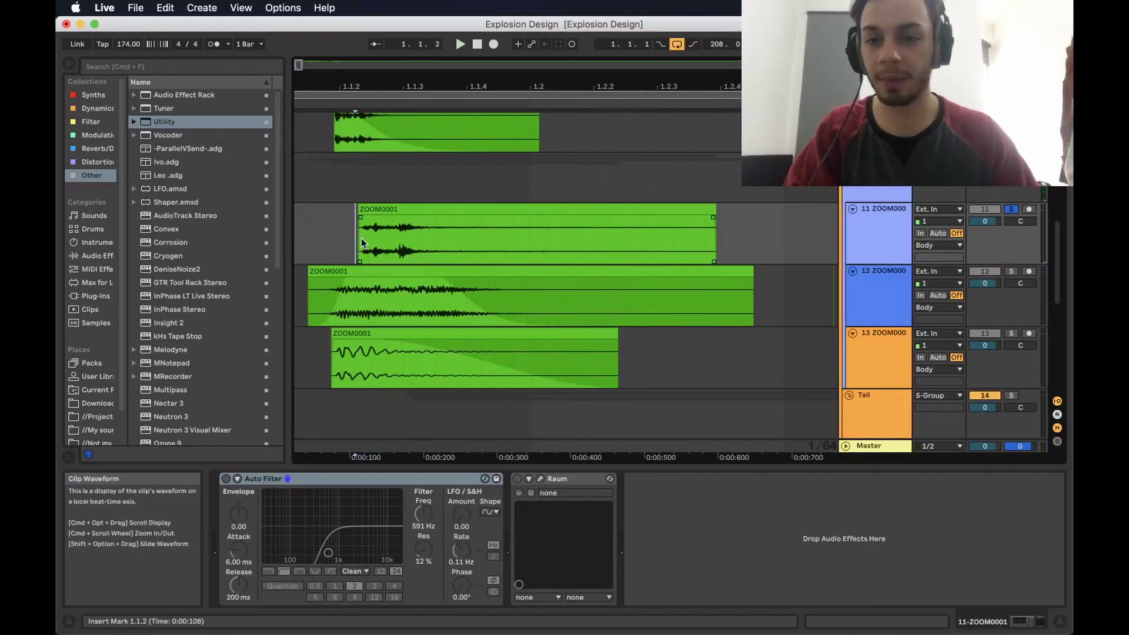
Step: Solo track 12 and play its unprocessed clip from the clip start
{"action": "scroll", "coordinate": [676, 247], "scroll_direction": "down", "scroll_amount": 2}
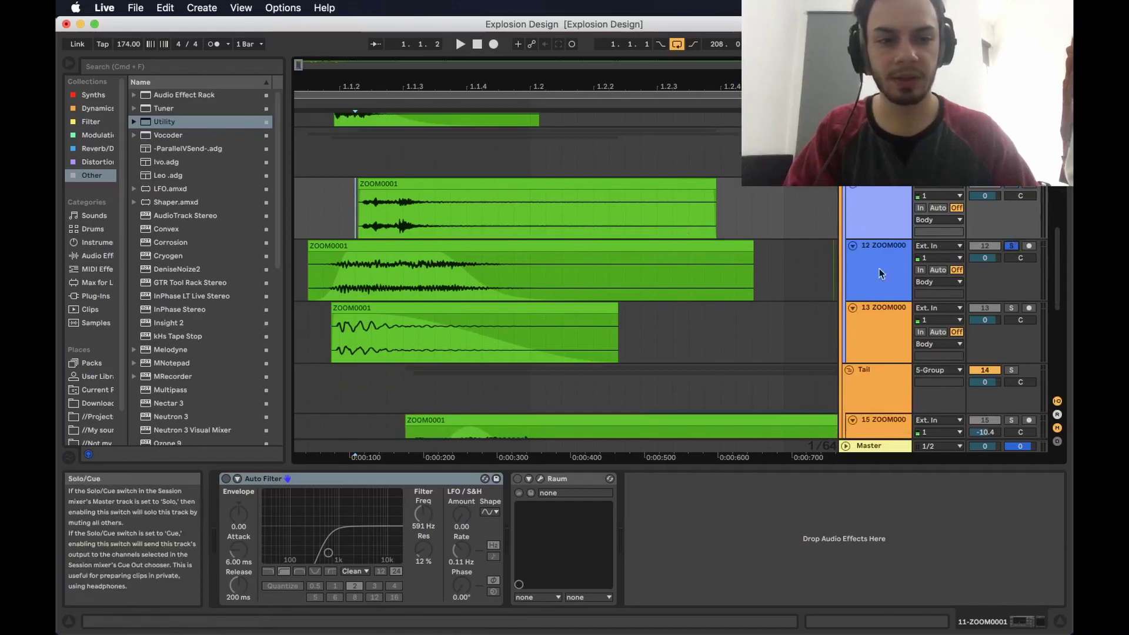
{"action": "left_click", "coordinate": [308, 271]}
{"action": "key", "text": "space"}
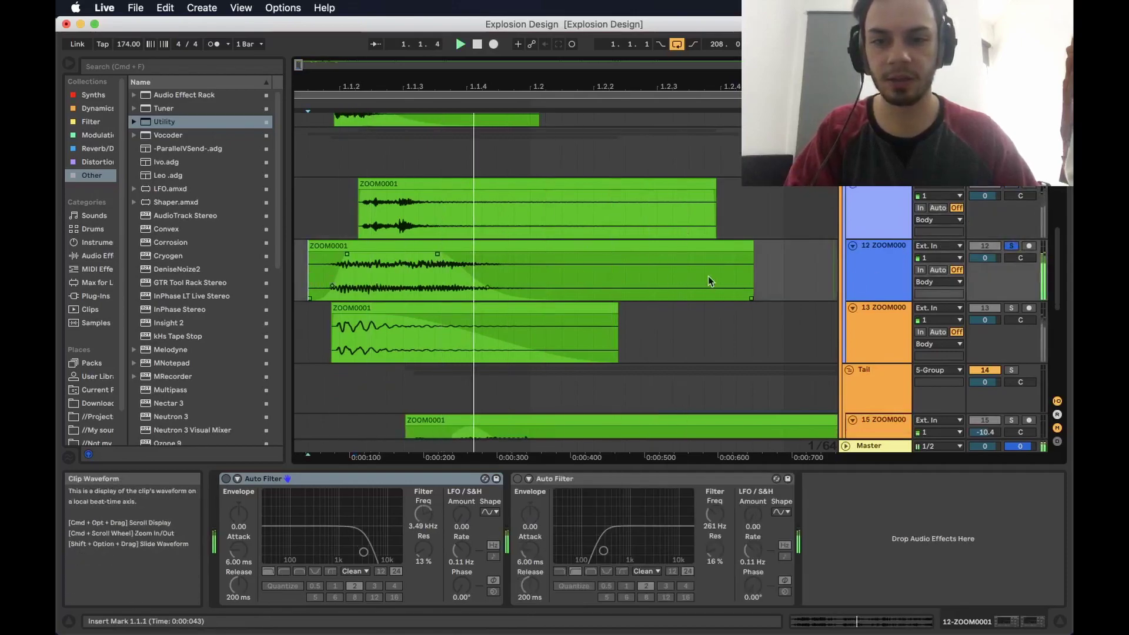
{"action": "key", "text": "space"}
Step: Solo track 13 and play its unprocessed clip from the clip start
{"action": "left_click", "coordinate": [1011, 308]}
{"action": "left_click", "coordinate": [334, 346]}
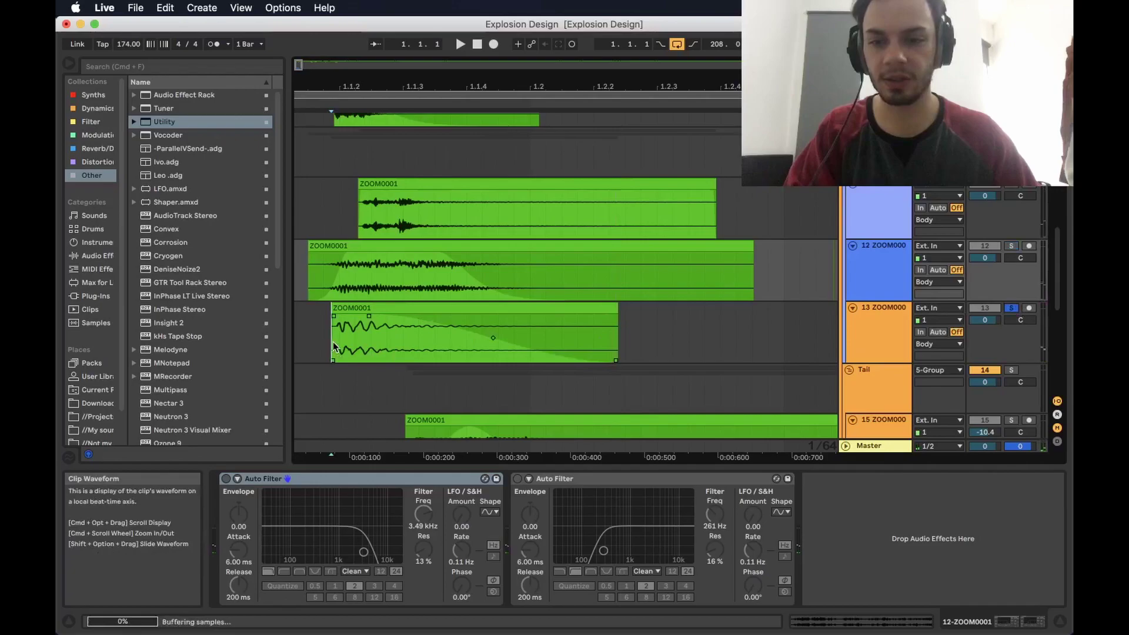
{"action": "scroll", "coordinate": [367, 347], "scroll_direction": "down", "scroll_amount": 5}
{"action": "scroll", "coordinate": [374, 336], "scroll_direction": "down", "scroll_amount": 1}
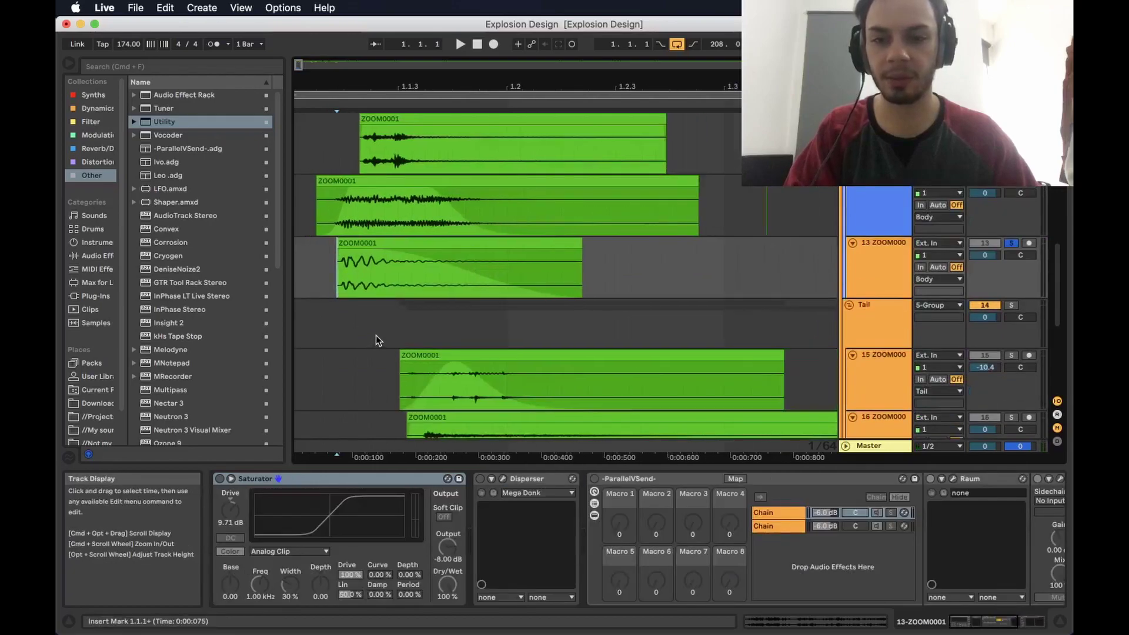
{"action": "key", "text": "space"}
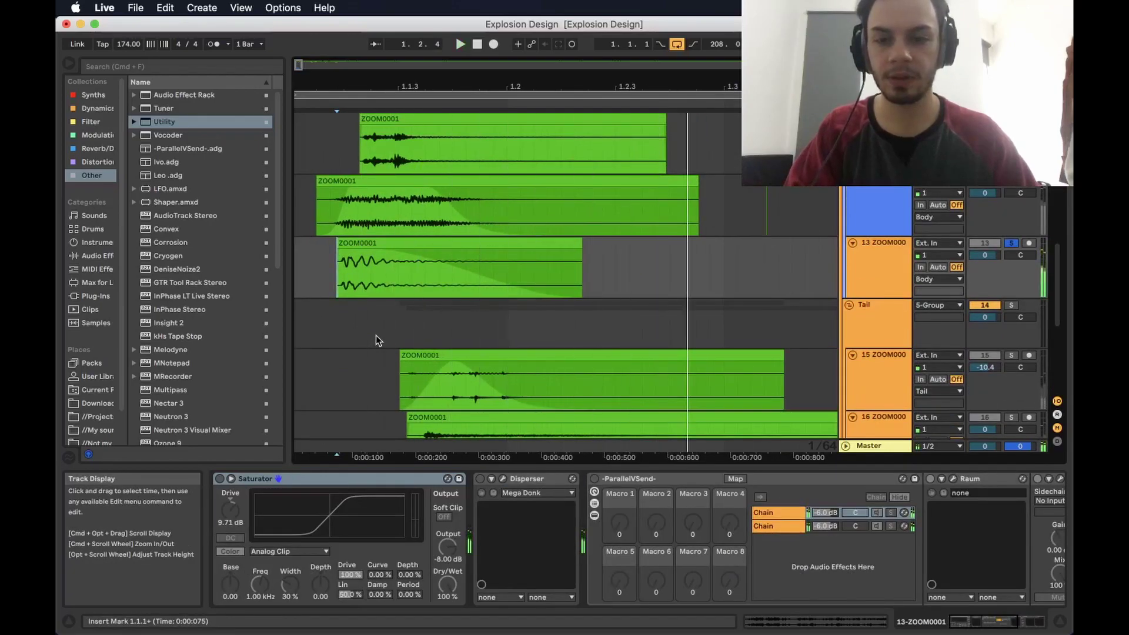
{"action": "scroll", "coordinate": [376, 340], "scroll_direction": "down", "scroll_amount": 2}
{"action": "scroll", "coordinate": [380, 329], "scroll_direction": "up", "scroll_amount": 3}
{"action": "key", "text": "space"}
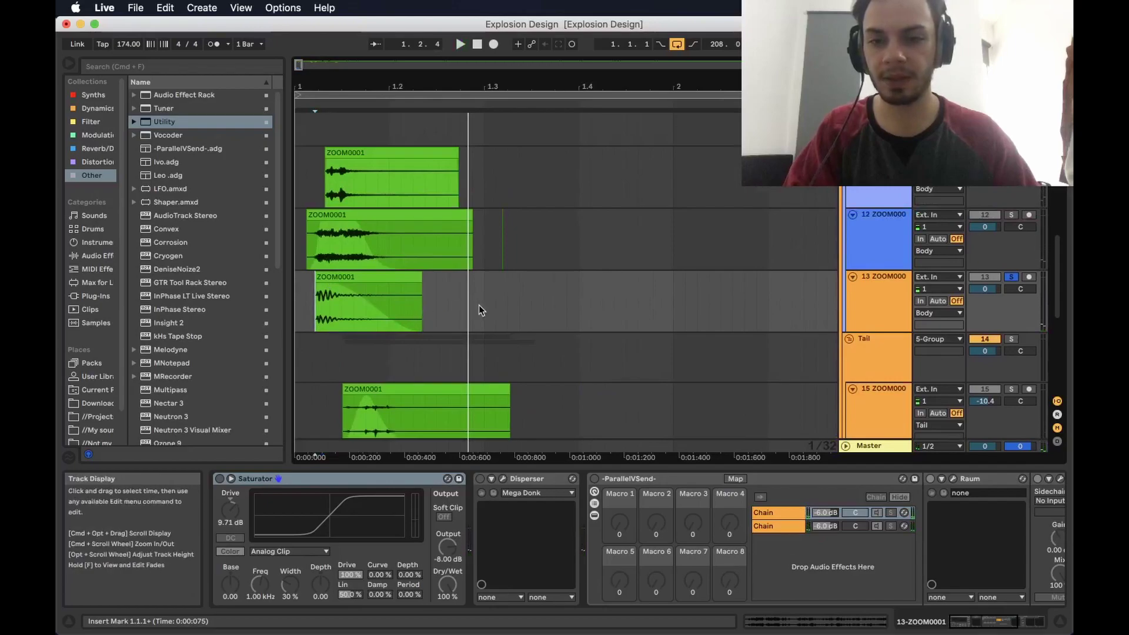
Step: Turn on the Auto Filter and Raum on track 11 and play the soloed track from its clip start
{"action": "left_click_drag", "start_coordinate": [479, 305], "coordinate": [309, 174]}
{"action": "left_click", "coordinate": [323, 169]}
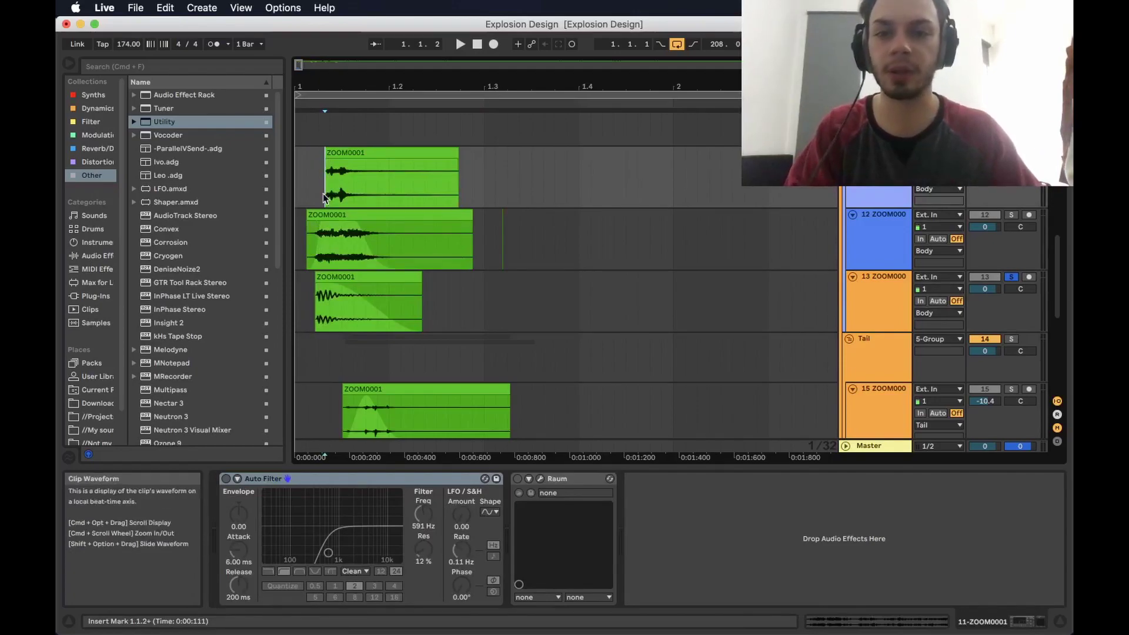
{"action": "scroll", "coordinate": [327, 194], "scroll_direction": "up", "scroll_amount": 3}
{"action": "scroll", "coordinate": [341, 205], "scroll_direction": "left", "scroll_amount": 2}
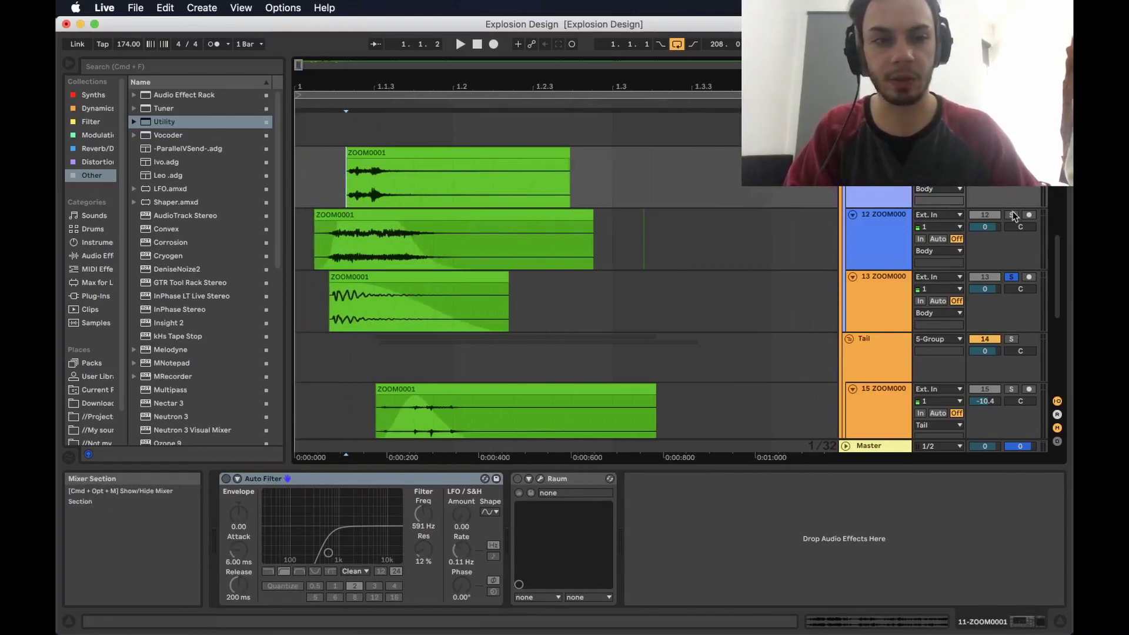
{"action": "scroll", "coordinate": [999, 212], "scroll_direction": "up", "scroll_amount": 1}
{"action": "left_click", "coordinate": [877, 204]}
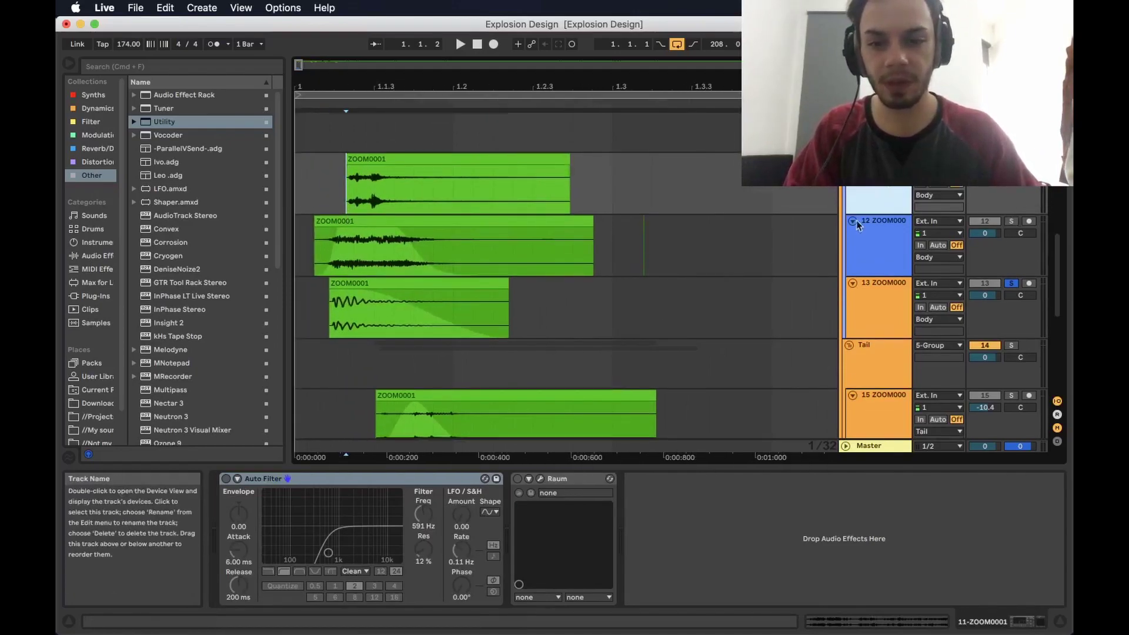
{"action": "left_click", "coordinate": [225, 479]}
{"action": "left_click", "coordinate": [518, 479]}
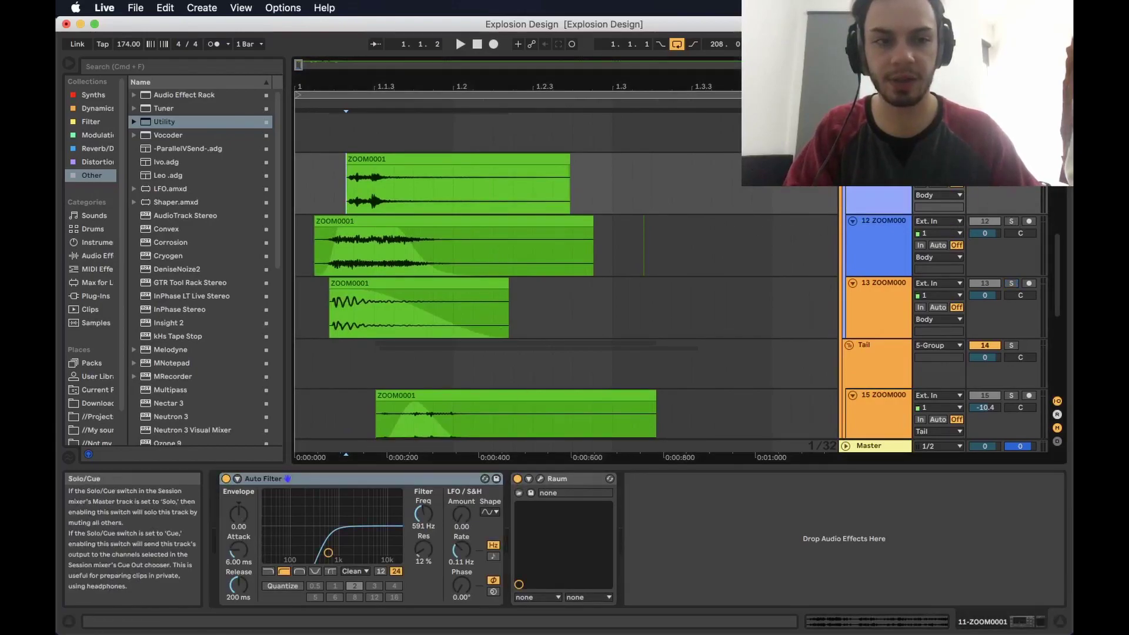
{"action": "left_click", "coordinate": [345, 188]}
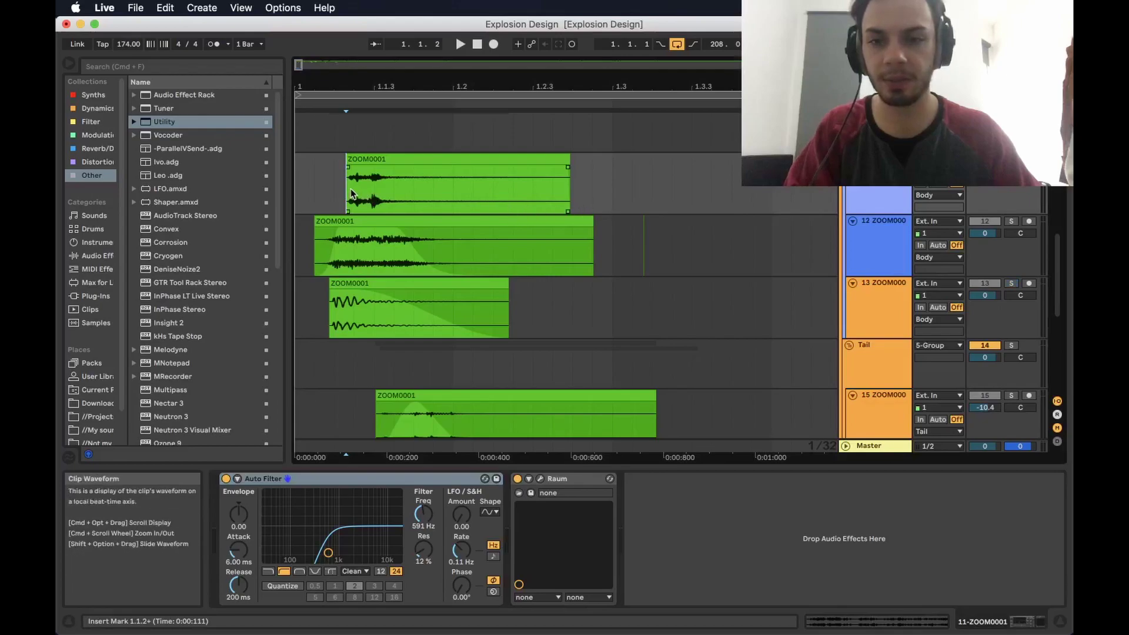
{"action": "key", "text": "space"}
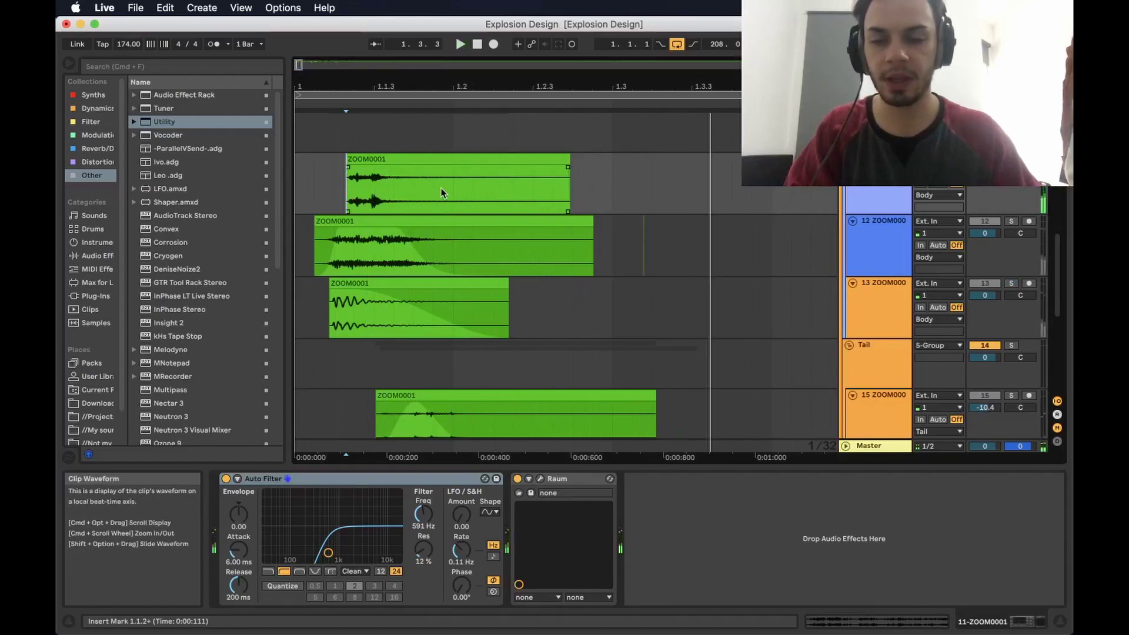
Step: Solo track 12 and play it from 1.1.2 with its effects still off
{"action": "left_click", "coordinate": [891, 250]}
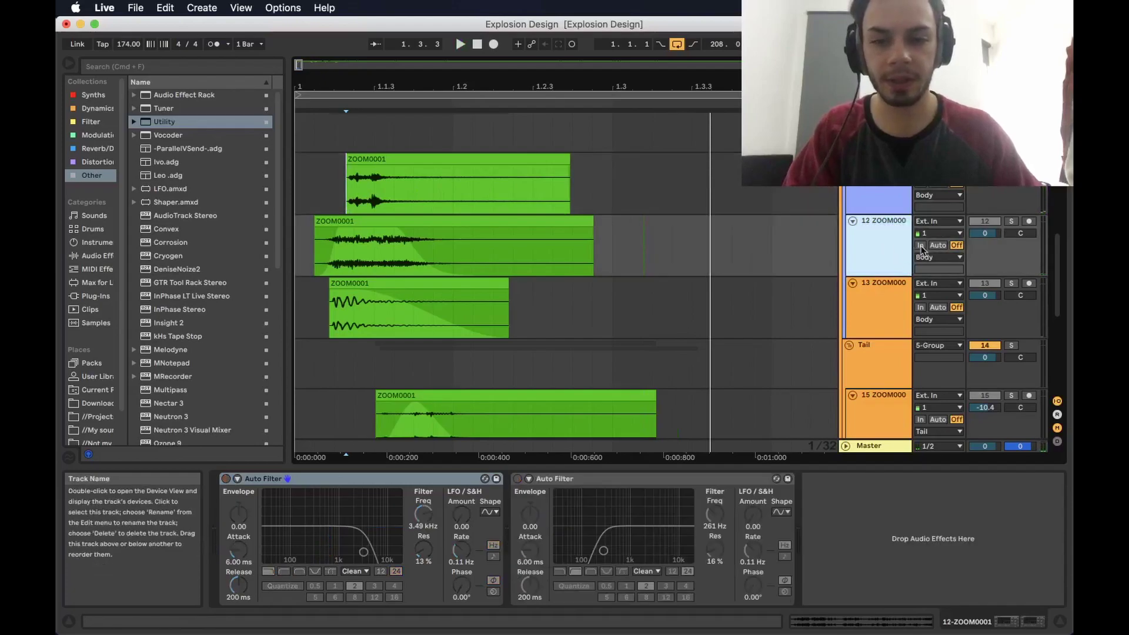
{"action": "left_click", "coordinate": [1011, 222]}
{"action": "left_click", "coordinate": [331, 253]}
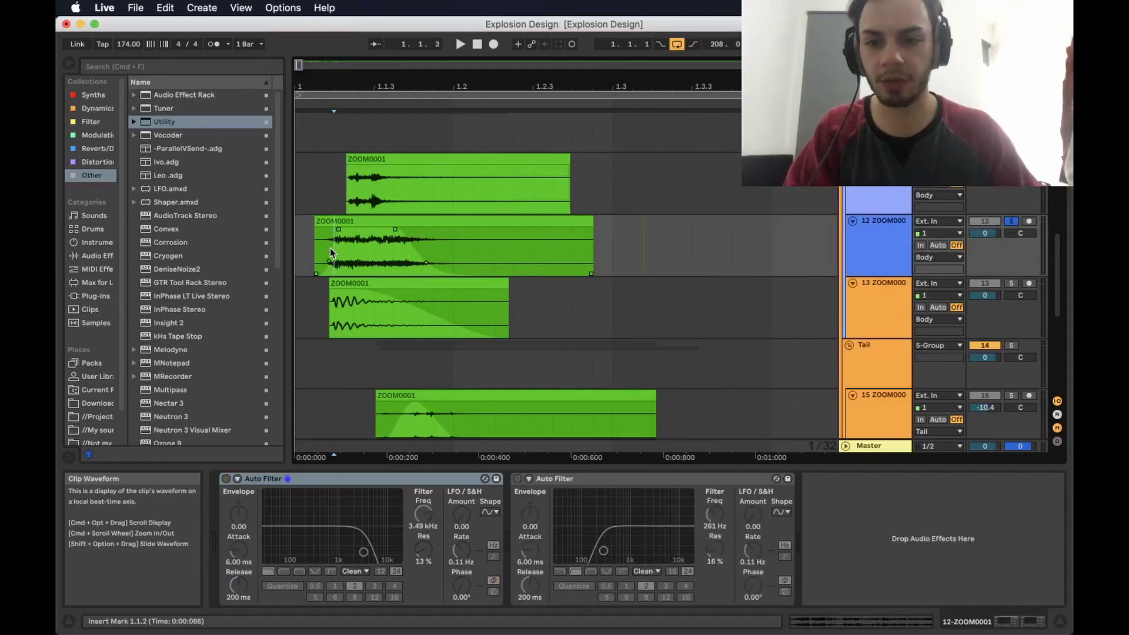
{"action": "key", "text": "space"}
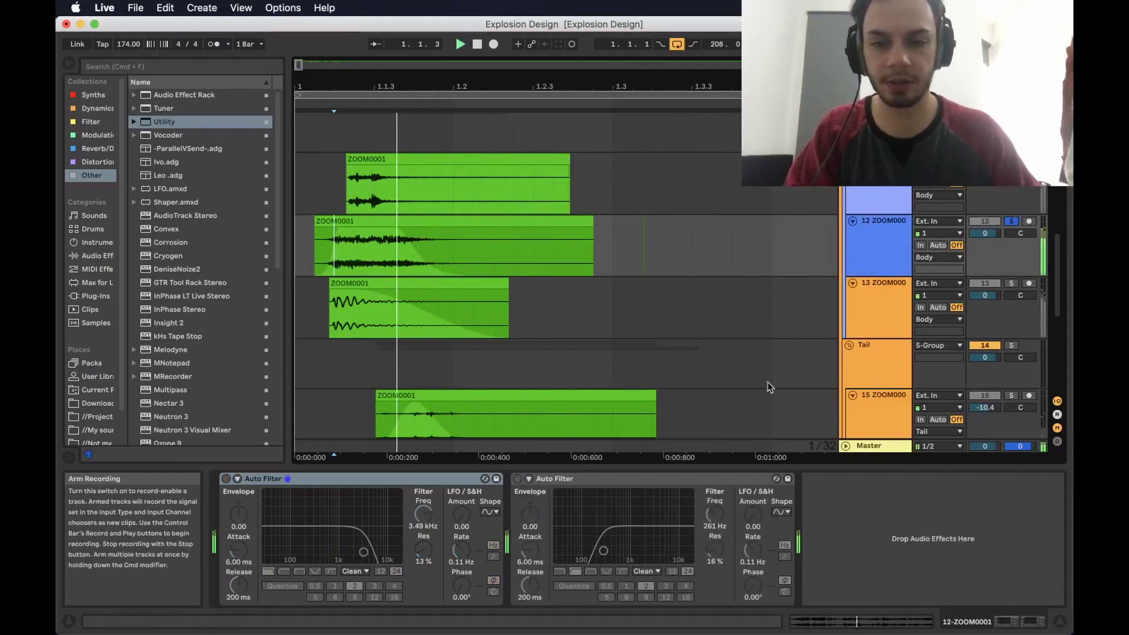
Step: Turn on both Auto Filters on track 12 and play the track from its clip start
{"action": "left_click", "coordinate": [225, 478]}
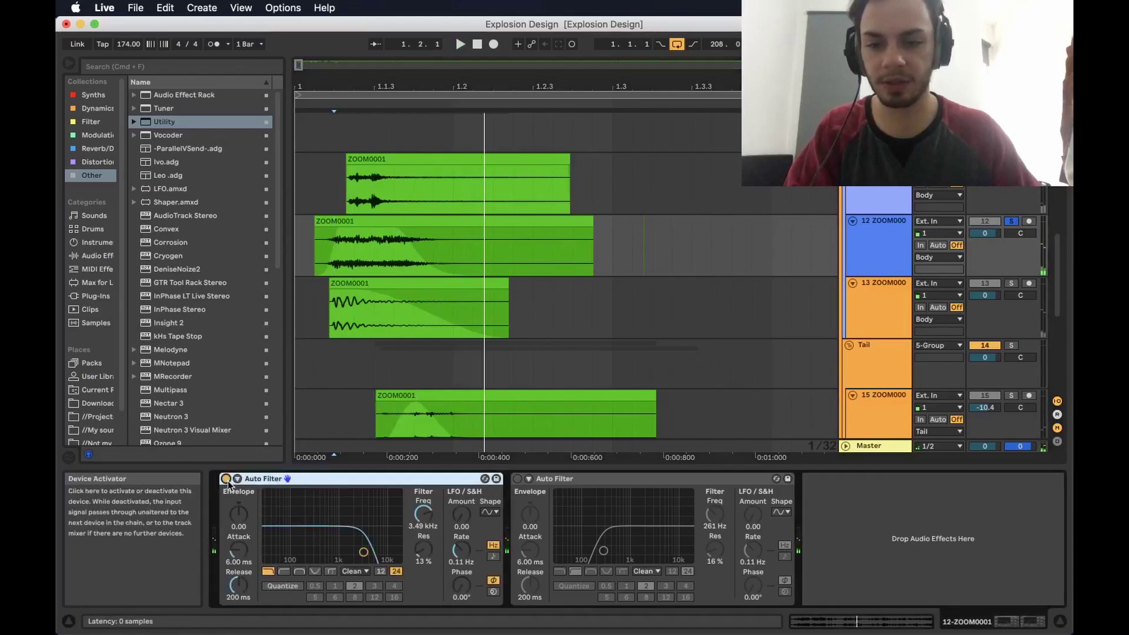
{"action": "left_click", "coordinate": [517, 479]}
{"action": "left_click", "coordinate": [313, 235]}
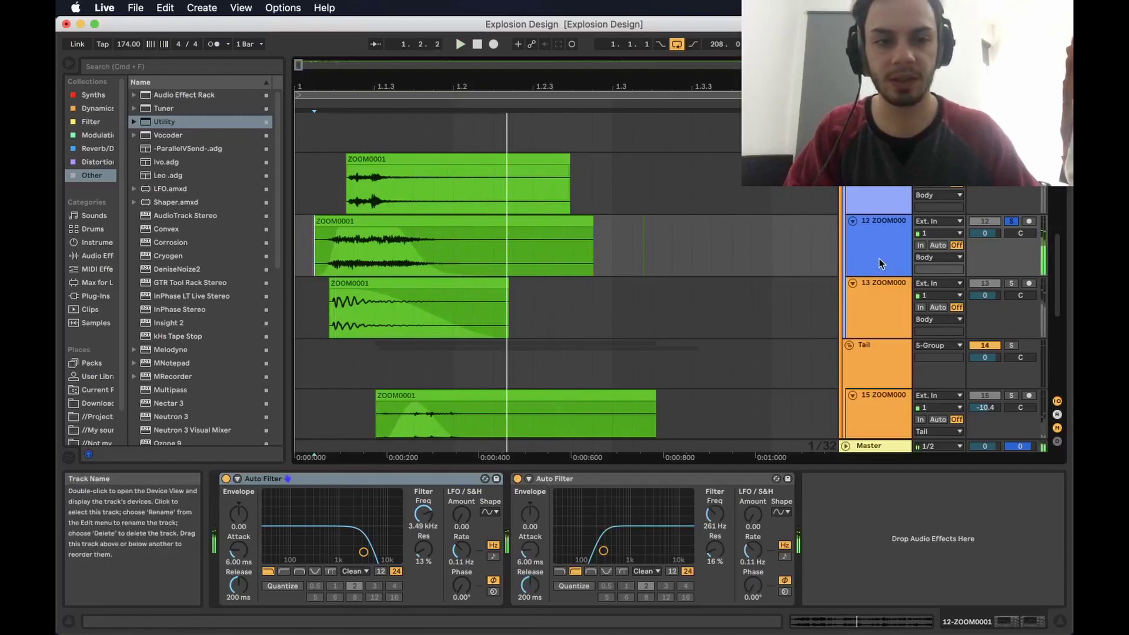
Step: Solo track 13 and turn off C4 Stereo, DenisePunisher, MV2 Stereo and Slice EQ on the 5 Group track
{"action": "left_click", "coordinate": [873, 306]}
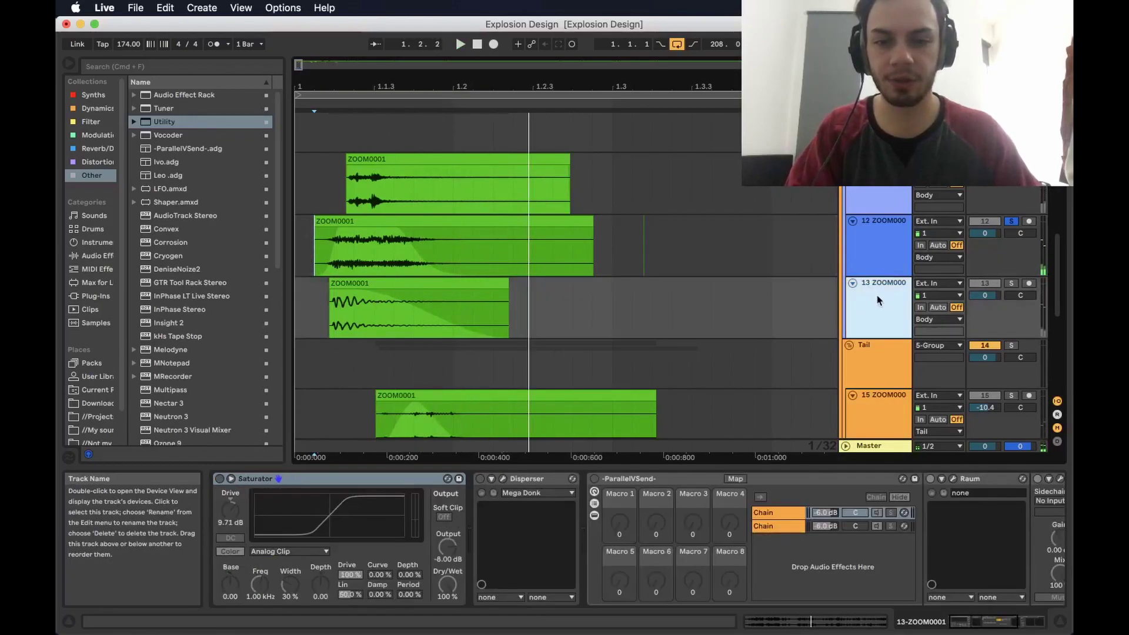
{"action": "left_click", "coordinate": [1011, 283]}
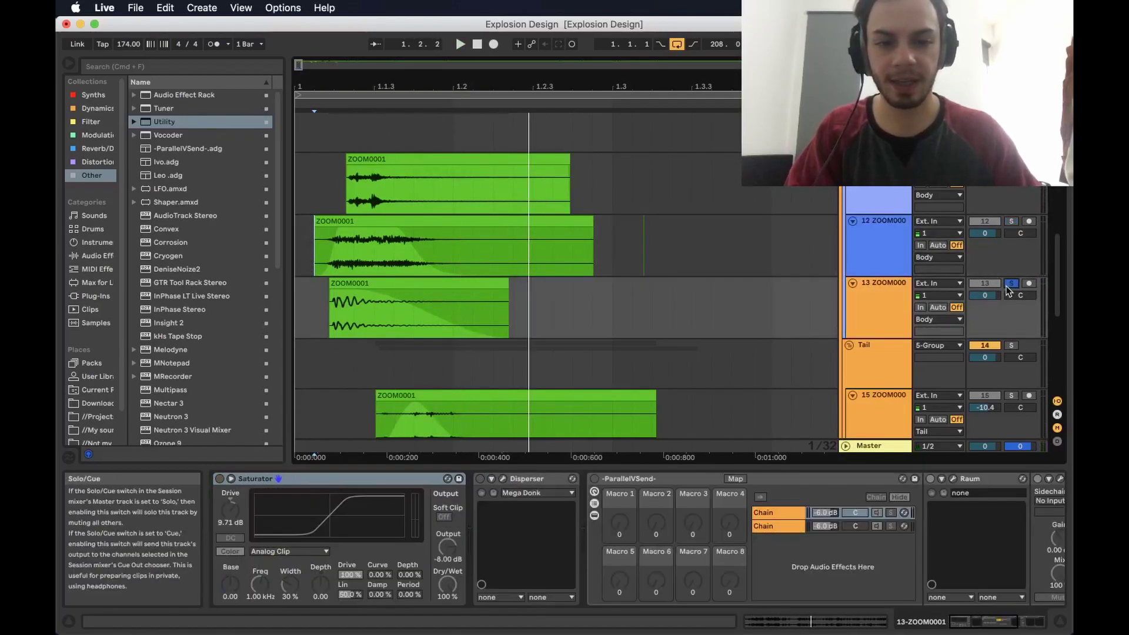
{"action": "scroll", "coordinate": [923, 282], "scroll_direction": "up", "scroll_amount": 10}
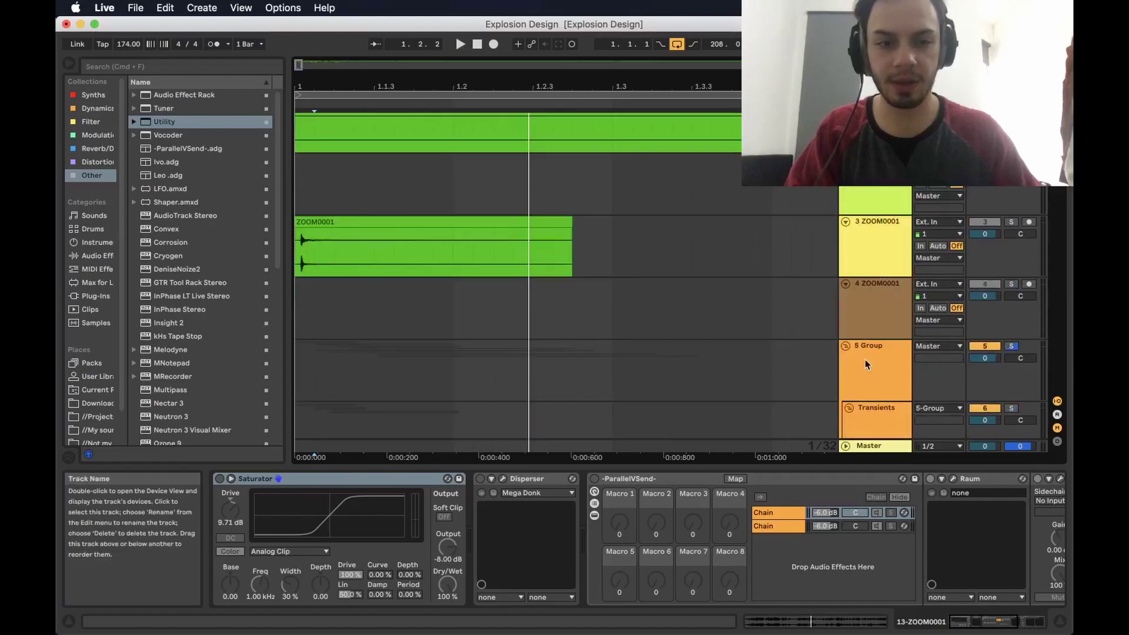
{"action": "left_click", "coordinate": [866, 365]}
{"action": "scroll", "coordinate": [646, 411], "scroll_direction": "down", "scroll_amount": 4}
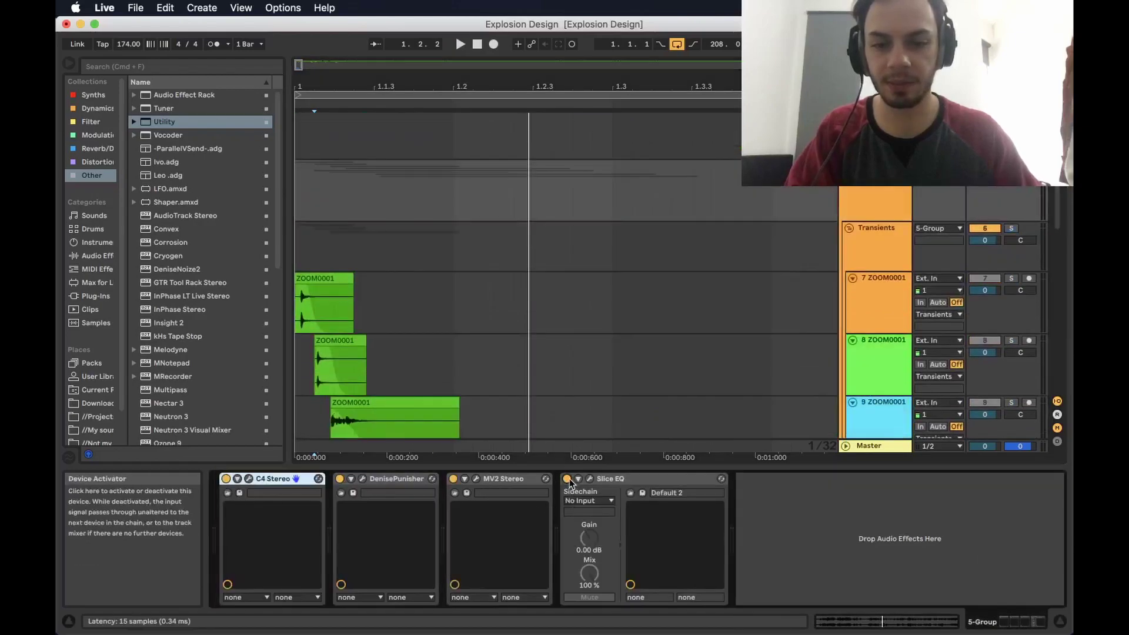
{"action": "left_click", "coordinate": [567, 479]}
{"action": "left_click", "coordinate": [453, 479]}
{"action": "left_click", "coordinate": [339, 479]}
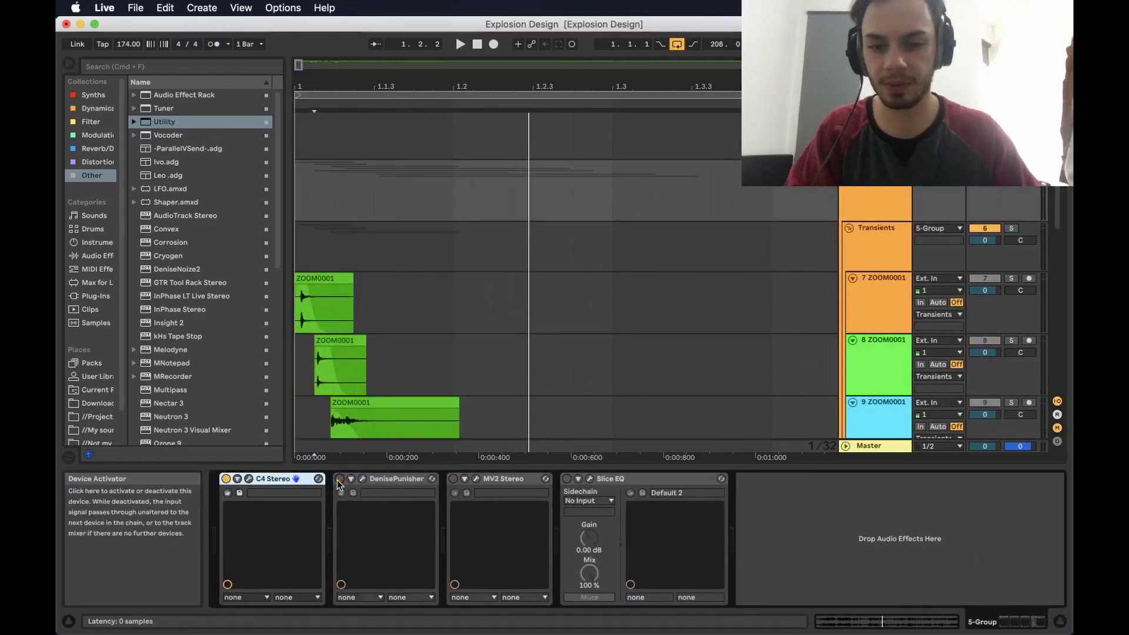
{"action": "left_click", "coordinate": [227, 479]}
Step: Play soloed track 13 from its clip start with its own effects still off
{"action": "scroll", "coordinate": [442, 364], "scroll_direction": "down", "scroll_amount": 6}
{"action": "left_click", "coordinate": [334, 317]}
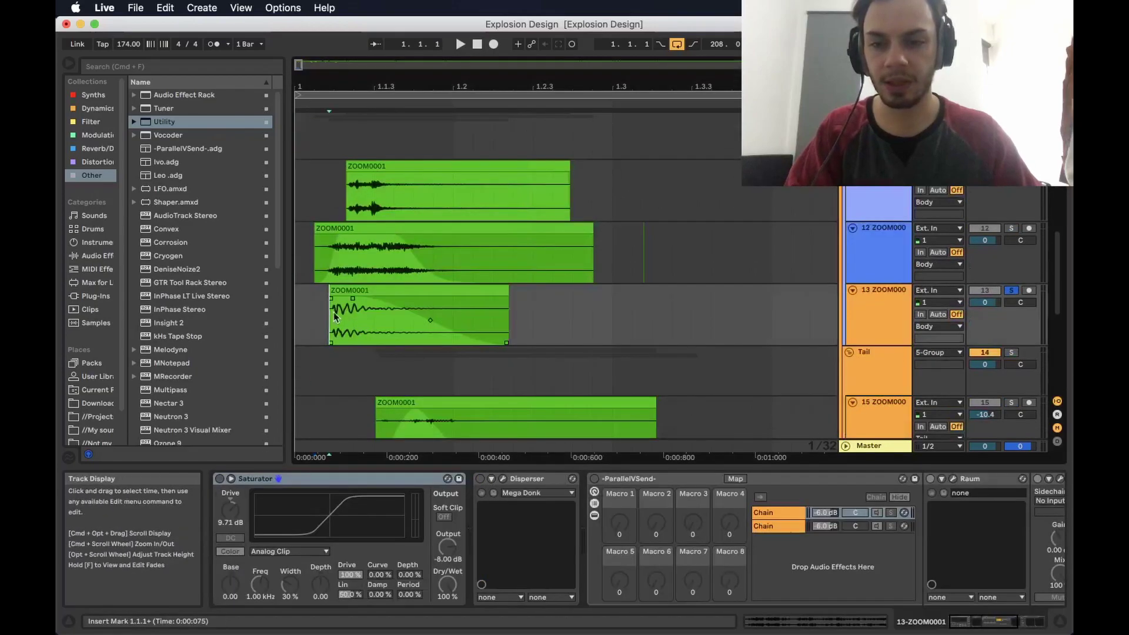
{"action": "key", "text": "space"}
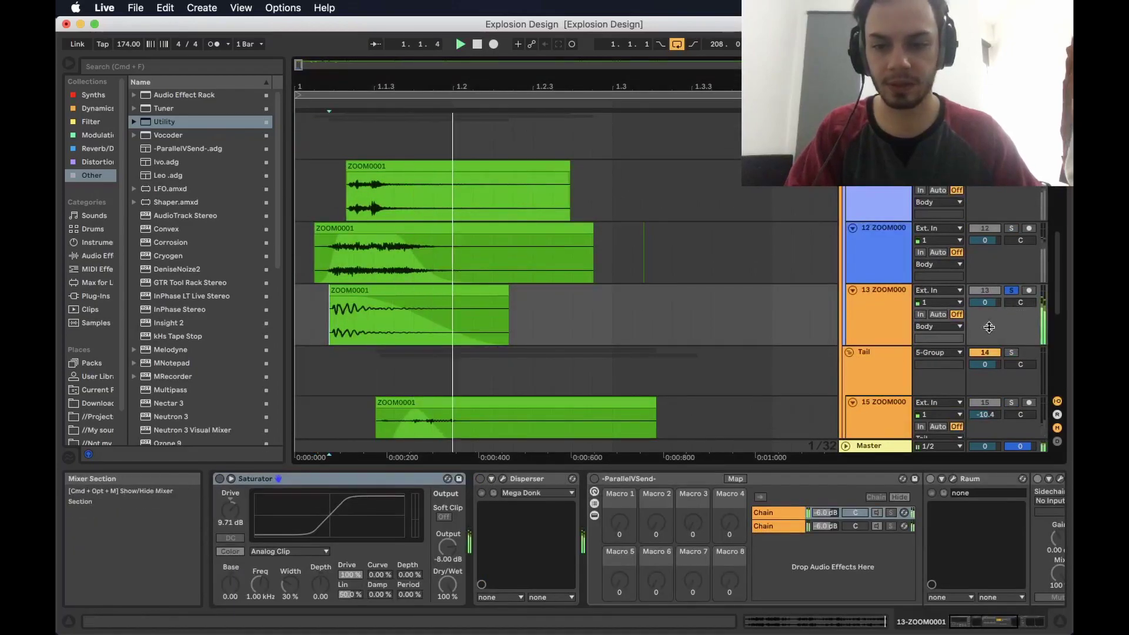
{"action": "key", "text": "space"}
{"action": "key", "text": "space"}
{"action": "key", "text": "space"}
Step: Turn on the Saturator, Disperser and ParallelVSend rack on track 13 and play the processed clip
{"action": "left_click", "coordinate": [220, 479]}
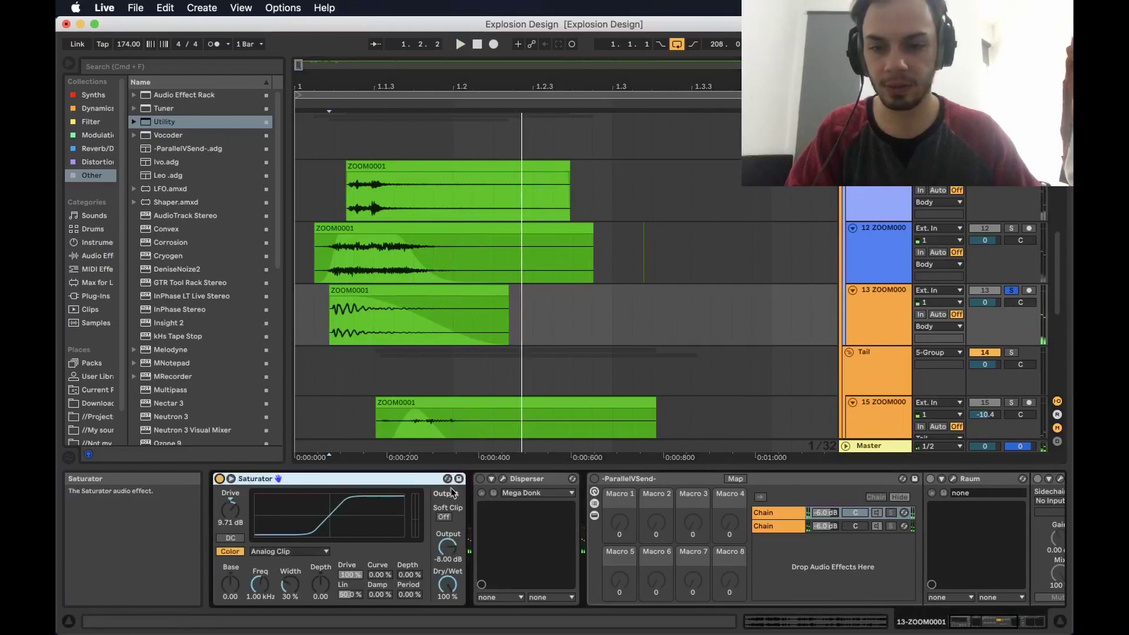
{"action": "left_click", "coordinate": [480, 479]}
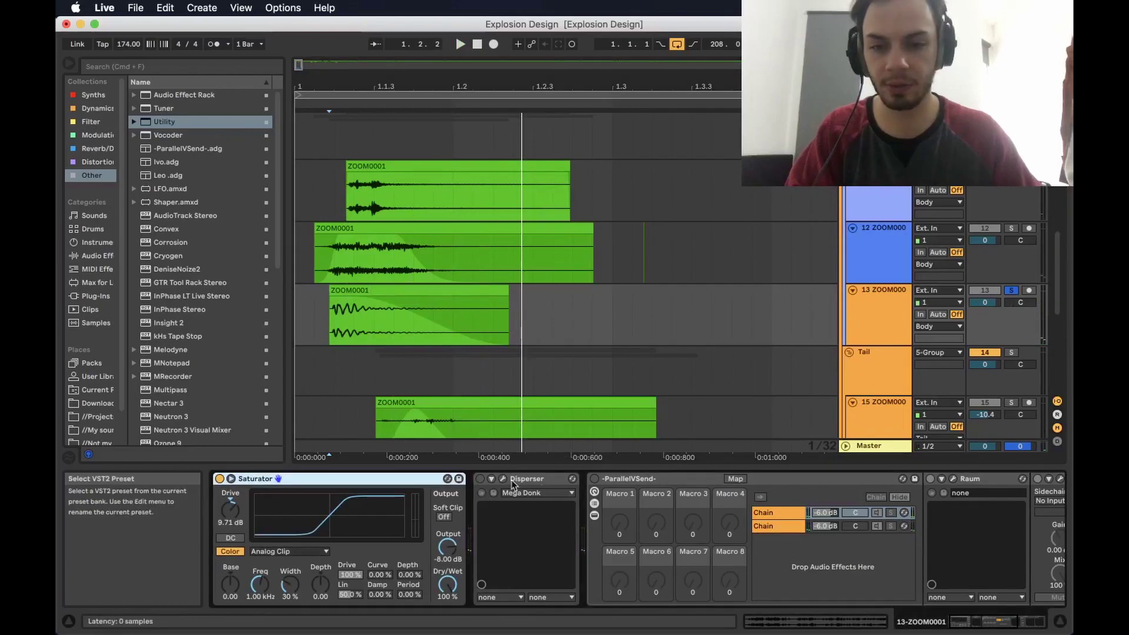
{"action": "left_click", "coordinate": [594, 479]}
{"action": "key", "text": "space"}
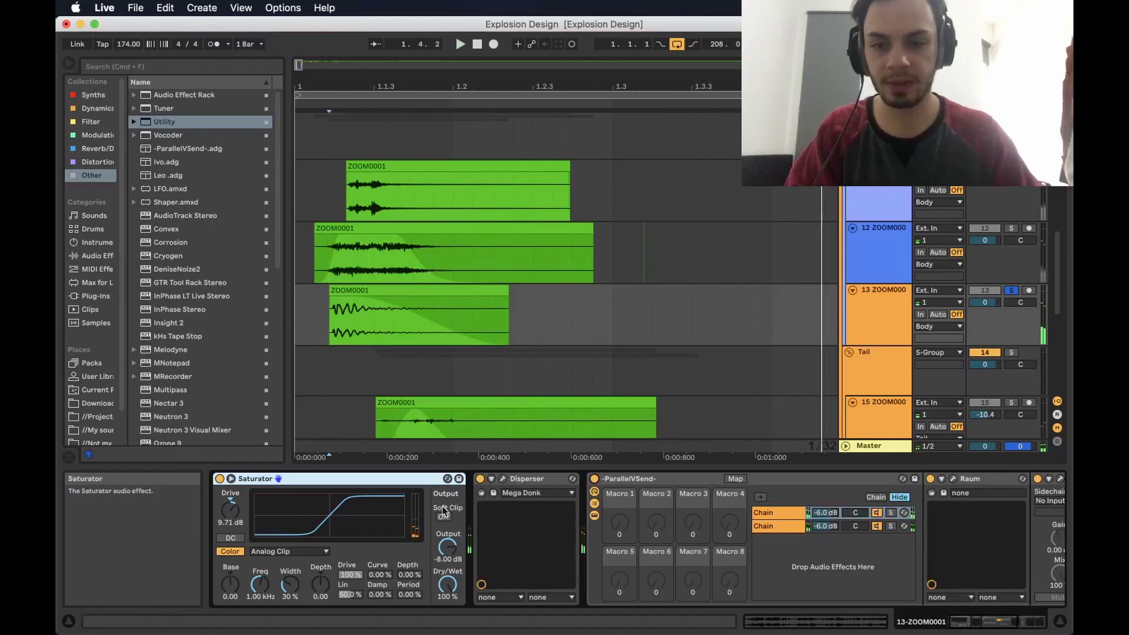
Step: Compare the device chains of the neighbouring Body tracks and inspect the Saturator on track 13
{"action": "left_click", "coordinate": [863, 270]}
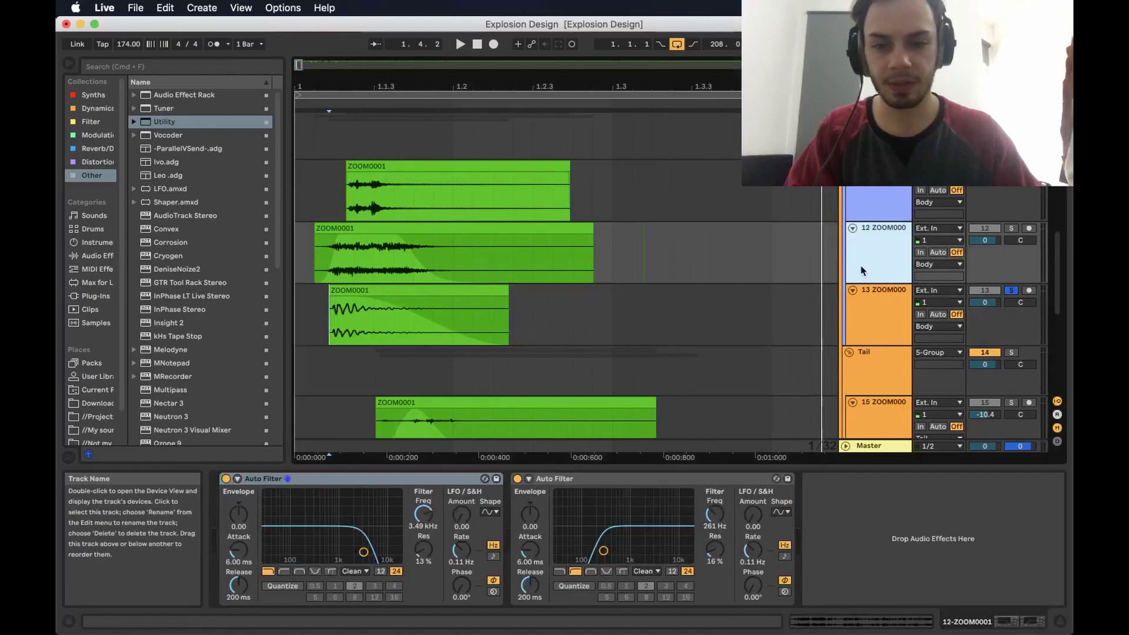
{"action": "left_click", "coordinate": [870, 218]}
{"action": "left_click", "coordinate": [875, 270]}
{"action": "left_click", "coordinate": [876, 288]}
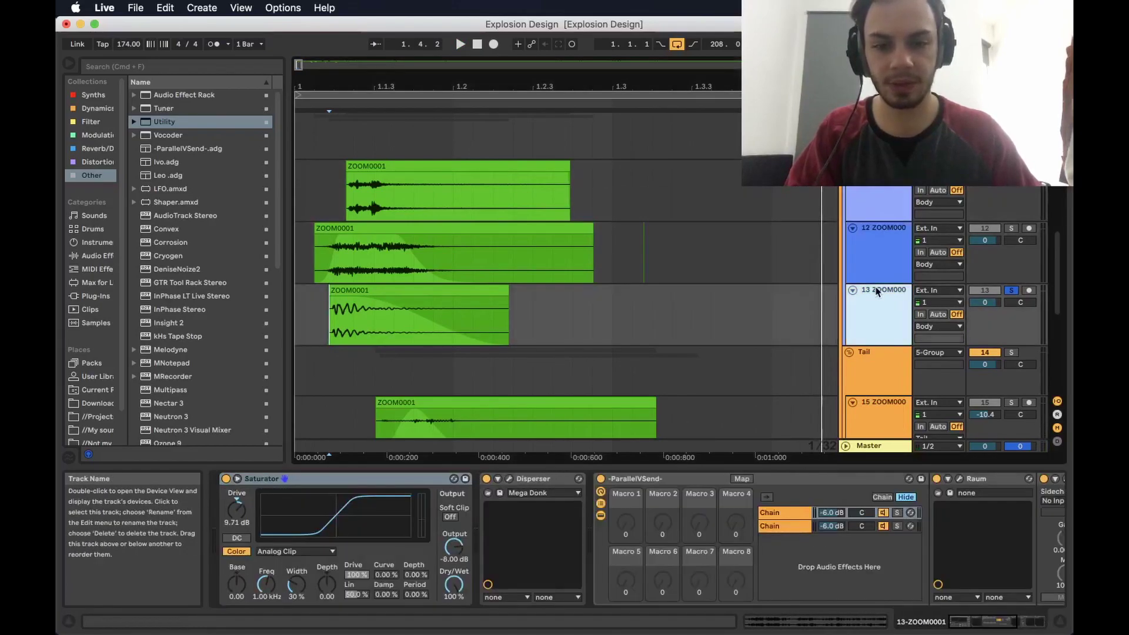
{"action": "left_click", "coordinate": [317, 479]}
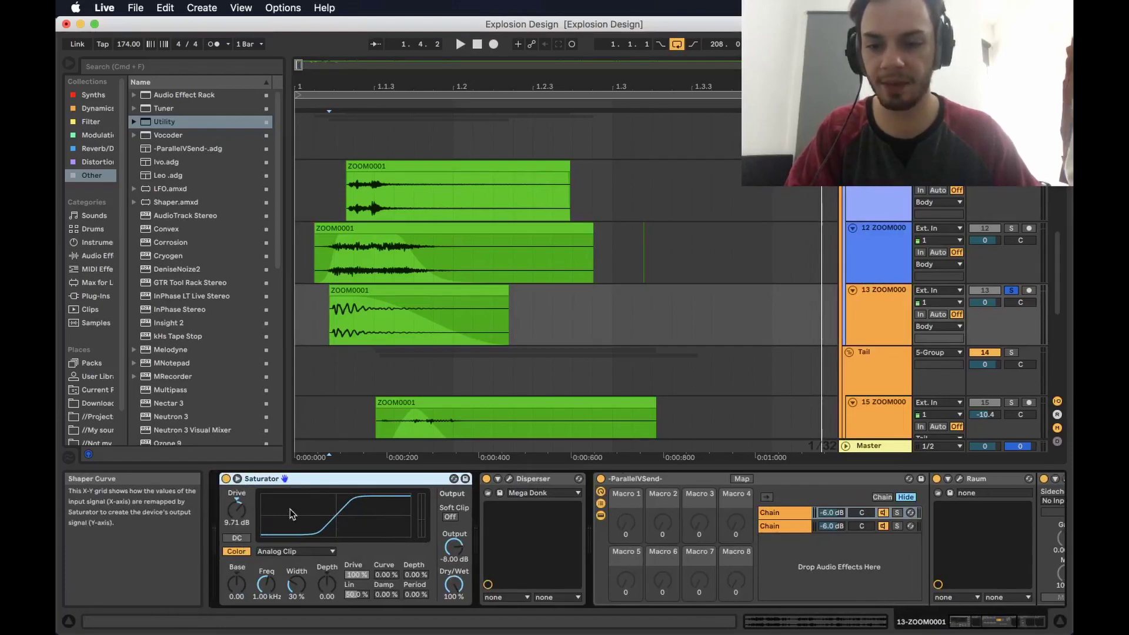
{"action": "key", "text": "space"}
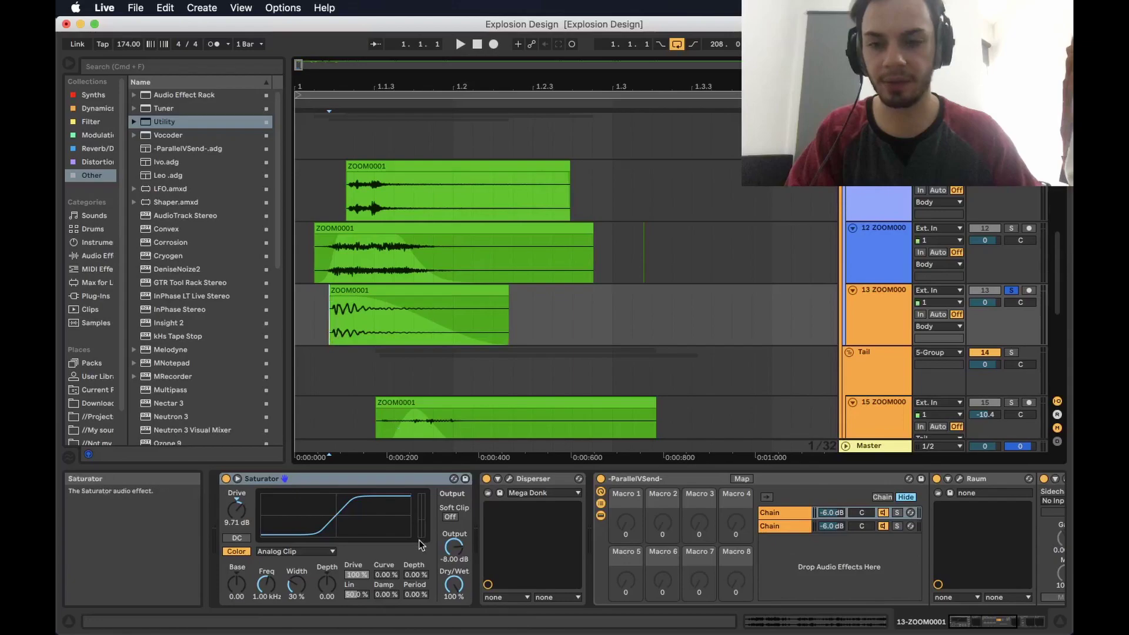
Step: Inspect track 13's Disperser settings and highlight the clip's opening waveform from 1.1.2 to 1.1.3
{"action": "scroll", "coordinate": [424, 545], "scroll_direction": "right", "scroll_amount": 3}
{"action": "left_click", "coordinate": [403, 479]}
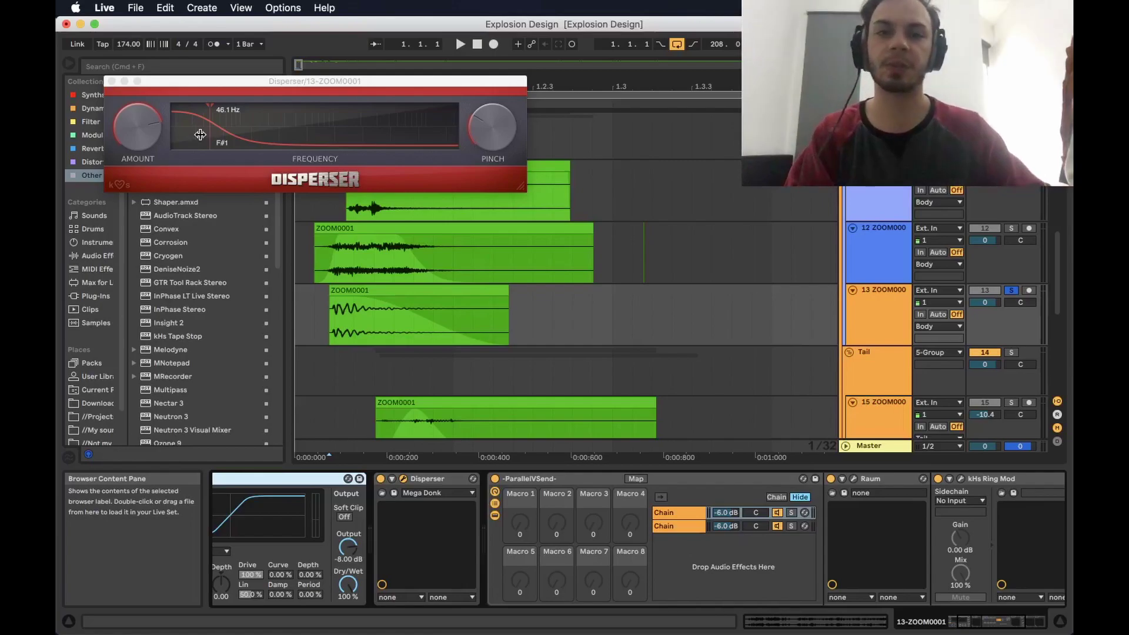
{"action": "left_click", "coordinate": [111, 81]}
{"action": "left_click", "coordinate": [404, 478]}
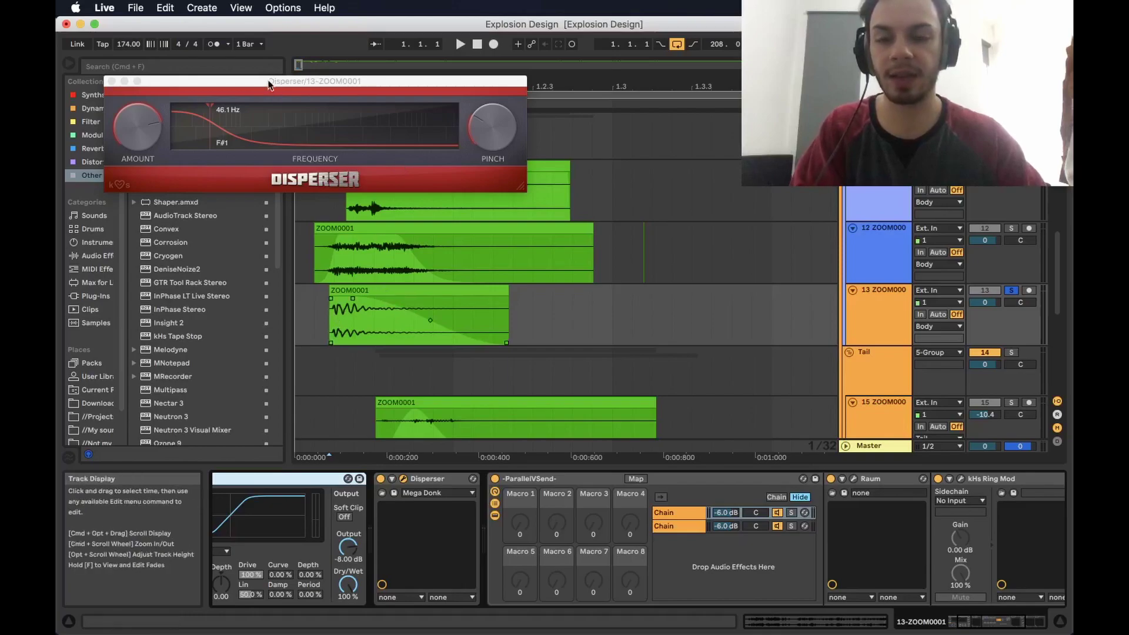
{"action": "left_click_drag", "start_coordinate": [340, 335], "coordinate": [394, 329]}
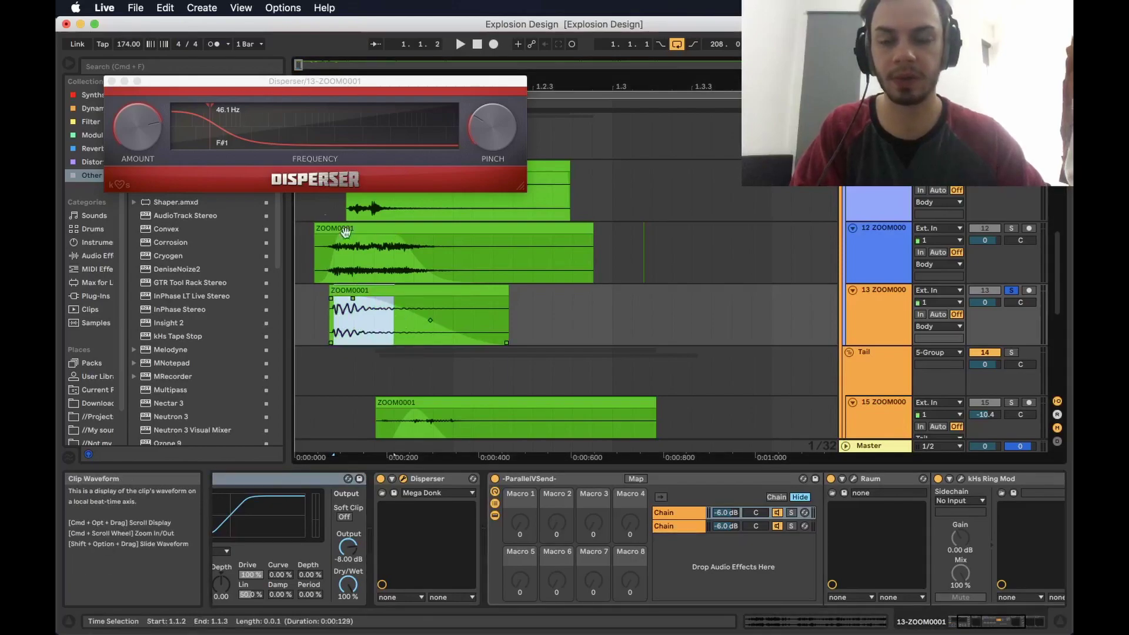
{"action": "left_click", "coordinate": [270, 128]}
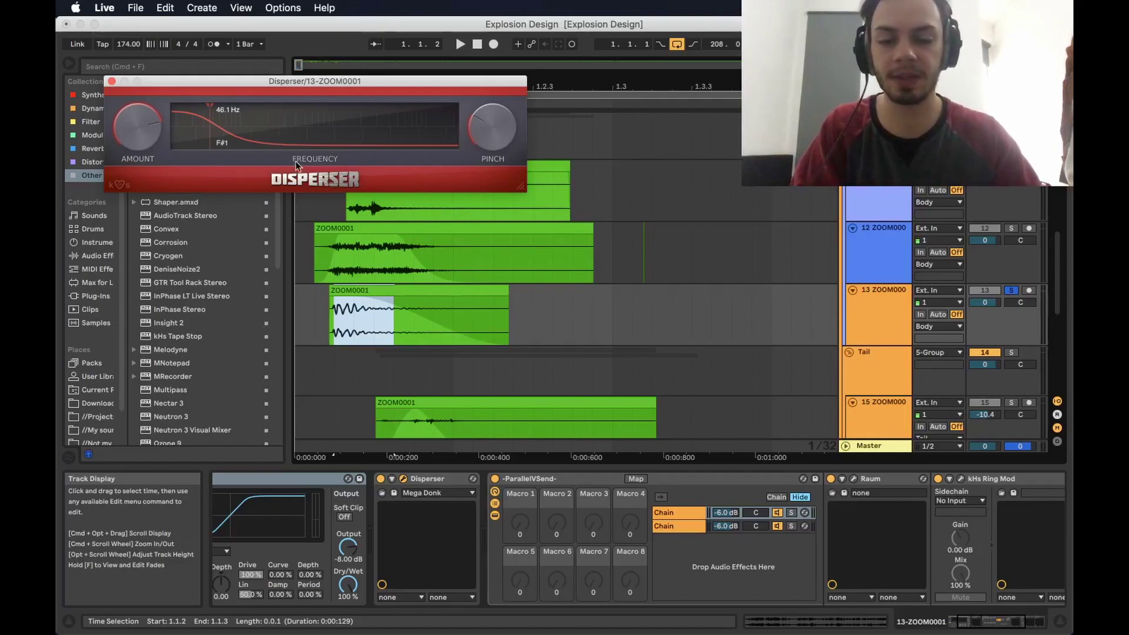
{"action": "scroll", "coordinate": [638, 531], "scroll_direction": "right", "scroll_amount": 5}
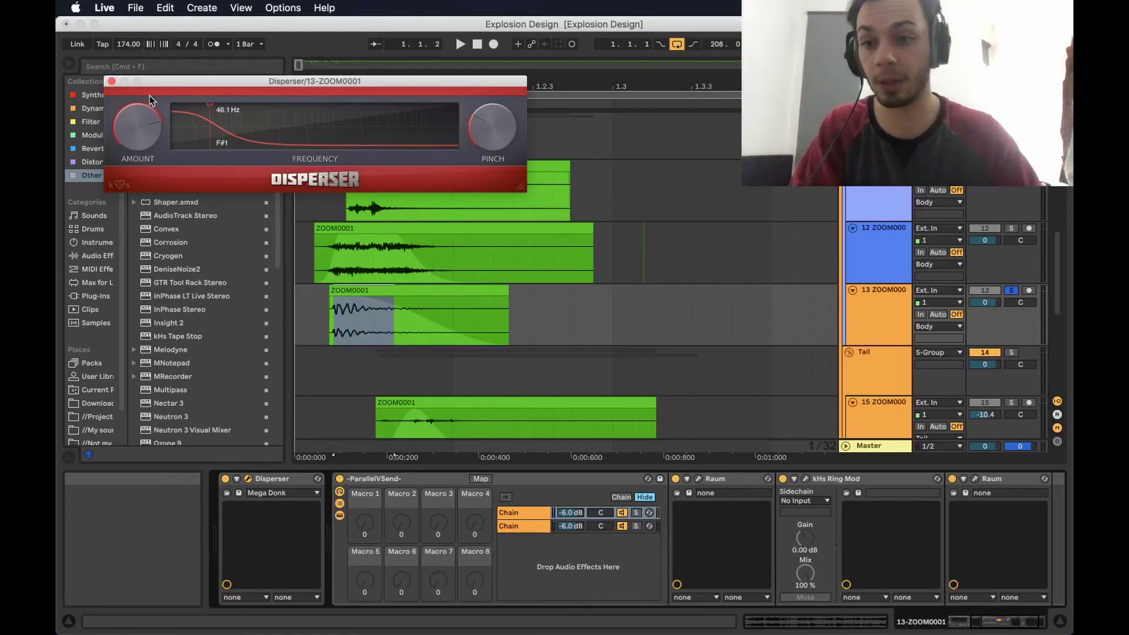
{"action": "left_click", "coordinate": [111, 82]}
Step: Audition the second ParallelVSend chain soloed and switch the solo to the first chain
{"action": "scroll", "coordinate": [496, 477], "scroll_direction": "right", "scroll_amount": 2}
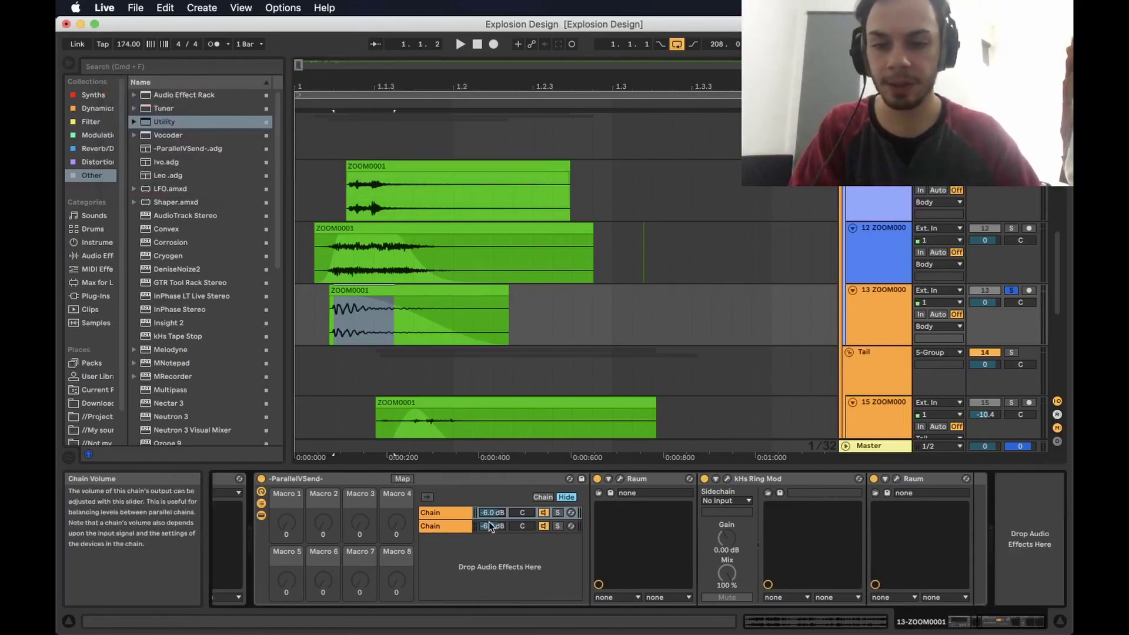
{"action": "left_click", "coordinate": [453, 526]}
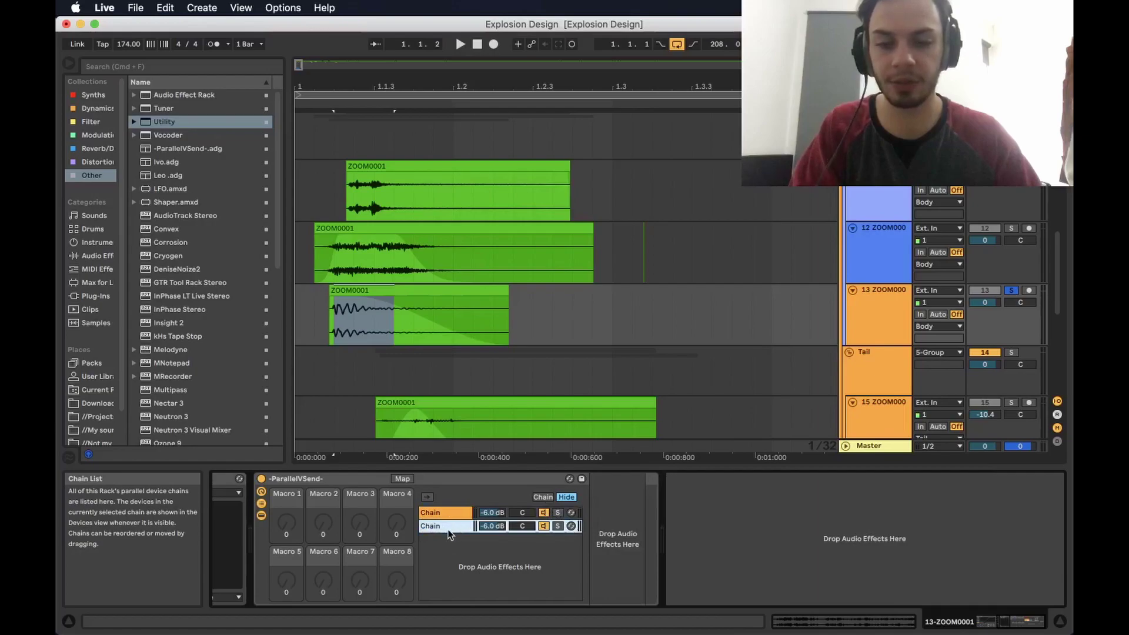
{"action": "left_click", "coordinate": [558, 526]}
{"action": "key", "text": "space"}
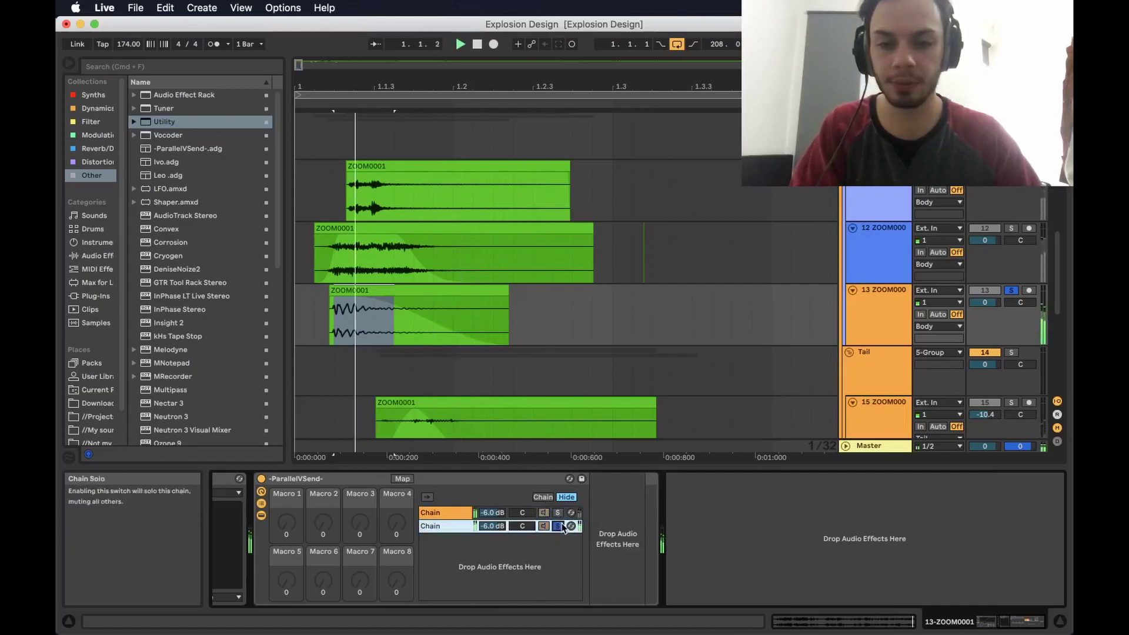
{"action": "left_click", "coordinate": [558, 512]}
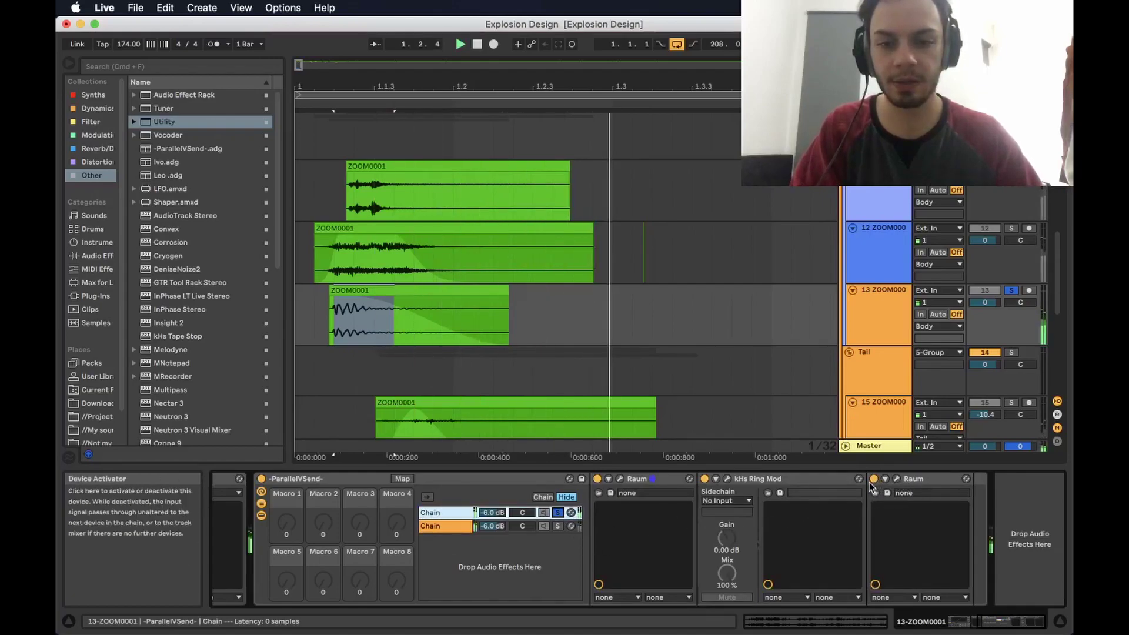
Step: Inspect the first Raum and the kHs Ring Mod in the soloed ParallelVSend chain and close their windows
{"action": "left_click", "coordinate": [628, 479]}
{"action": "left_click", "coordinate": [620, 479]}
{"action": "left_click", "coordinate": [621, 479]}
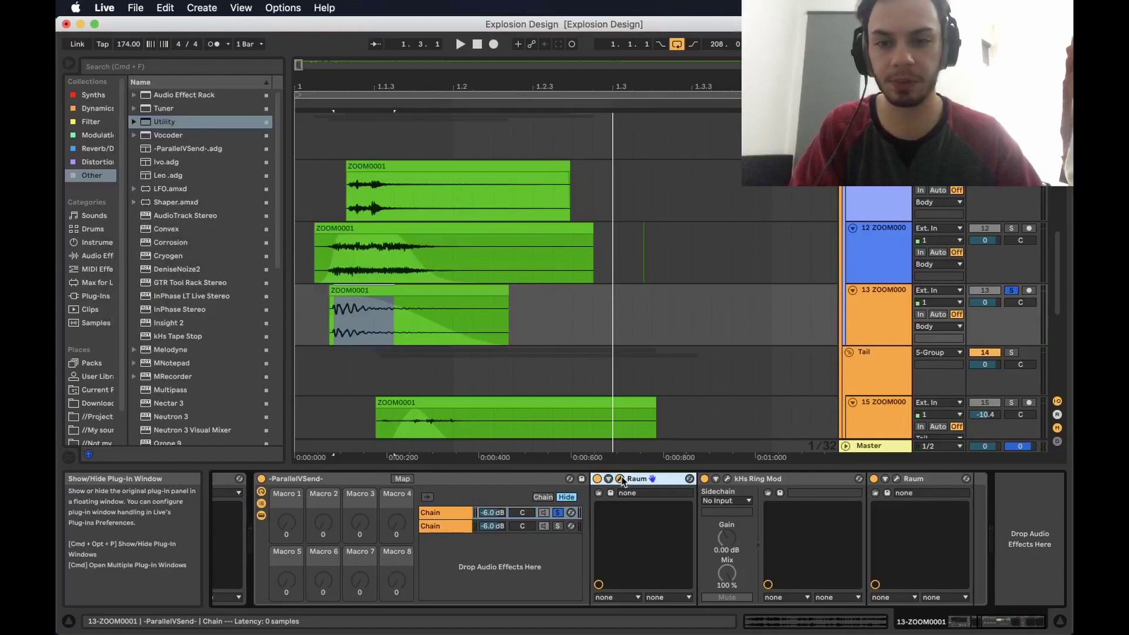
{"action": "left_click", "coordinate": [727, 479]}
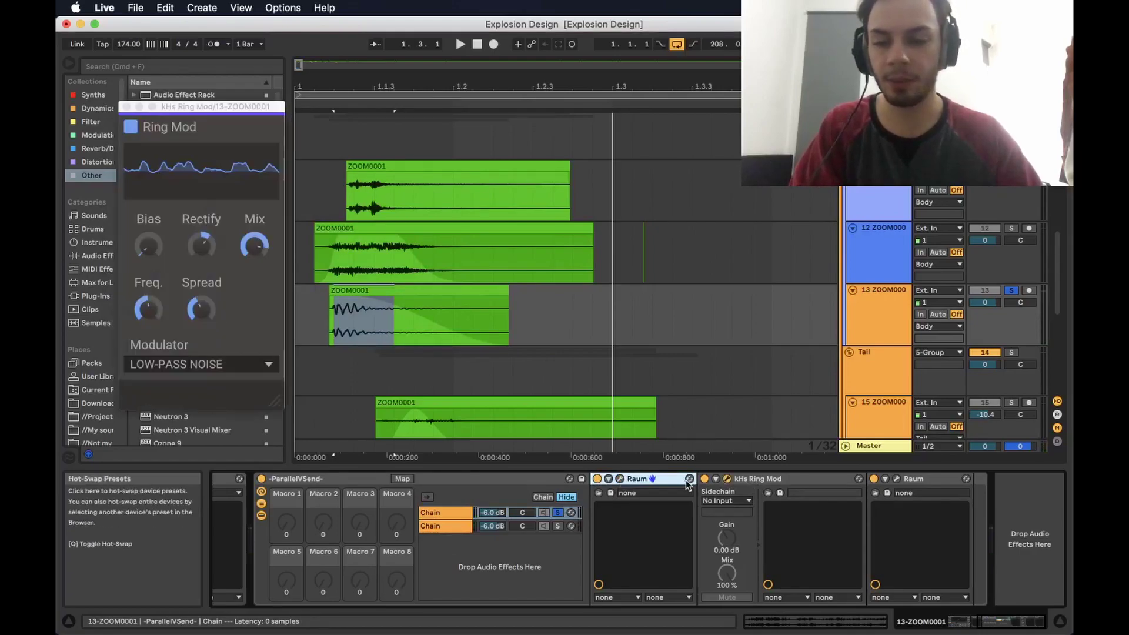
{"action": "left_click", "coordinate": [148, 309]}
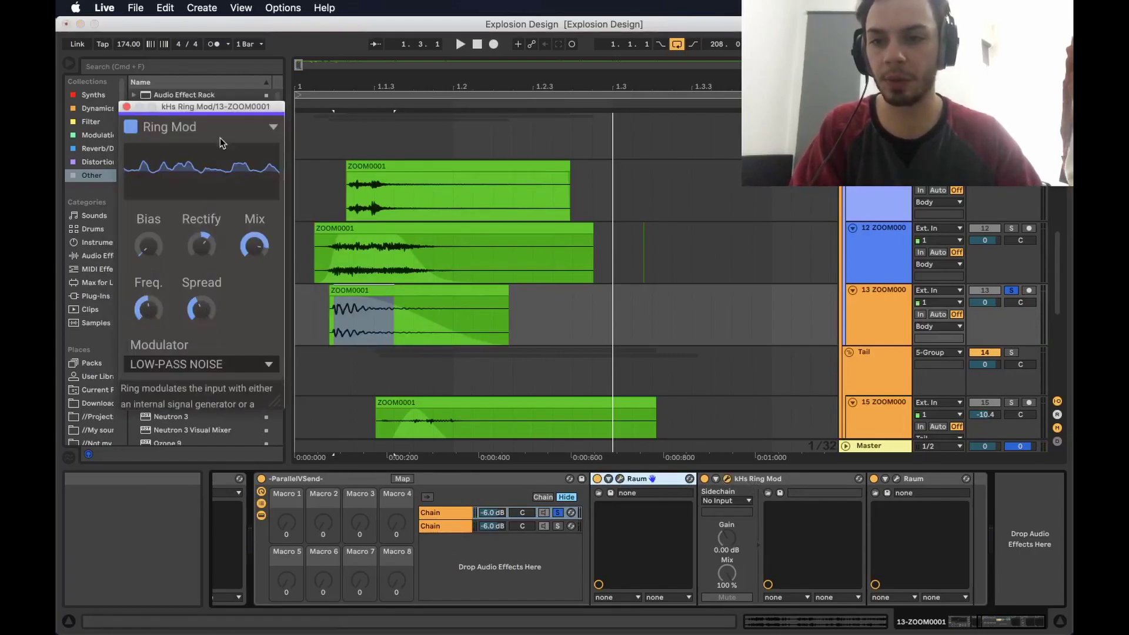
{"action": "left_click", "coordinate": [128, 106]}
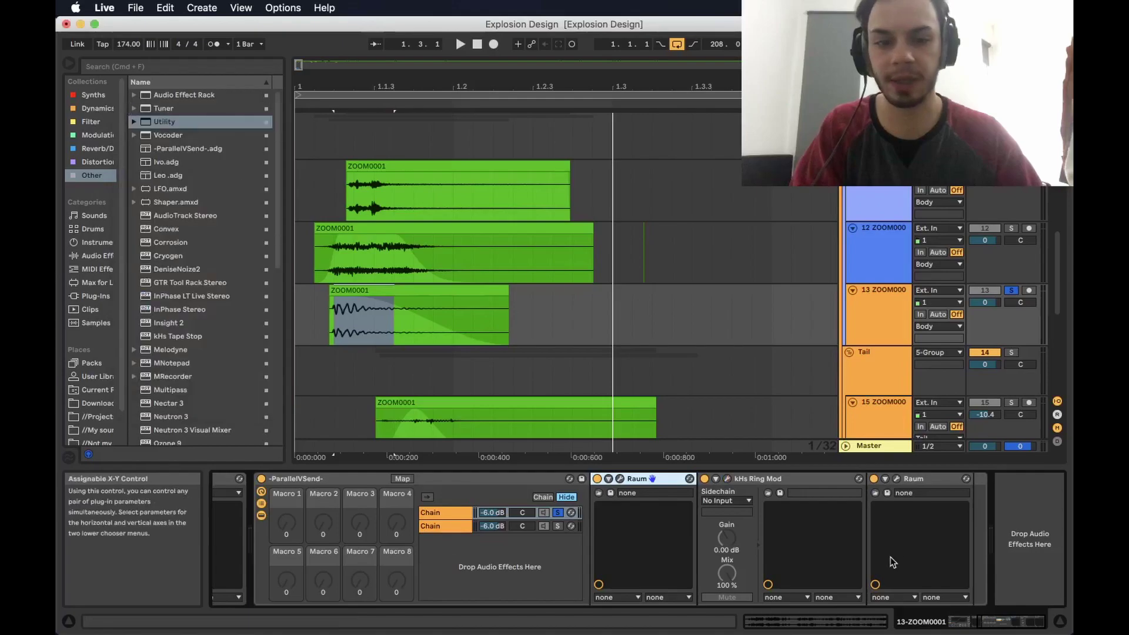
{"action": "left_click", "coordinate": [774, 498]}
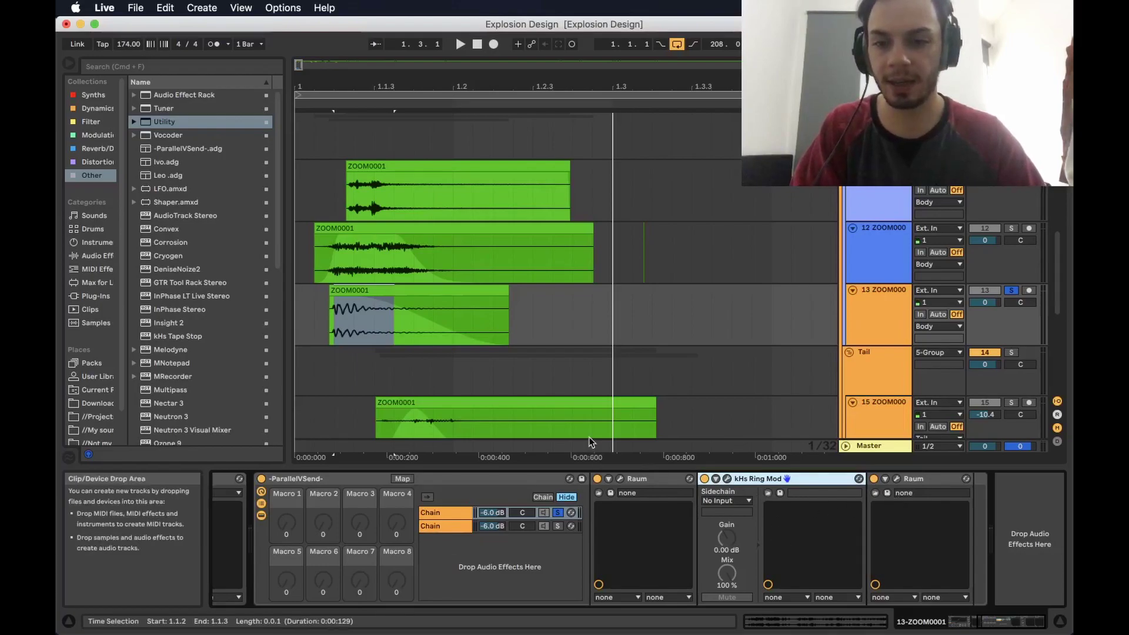
Step: Highlight the span from track 13's clip start to beyond the clip's end and check the last Raum in the chain
{"action": "left_click", "coordinate": [400, 301]}
{"action": "left_click", "coordinate": [385, 292]}
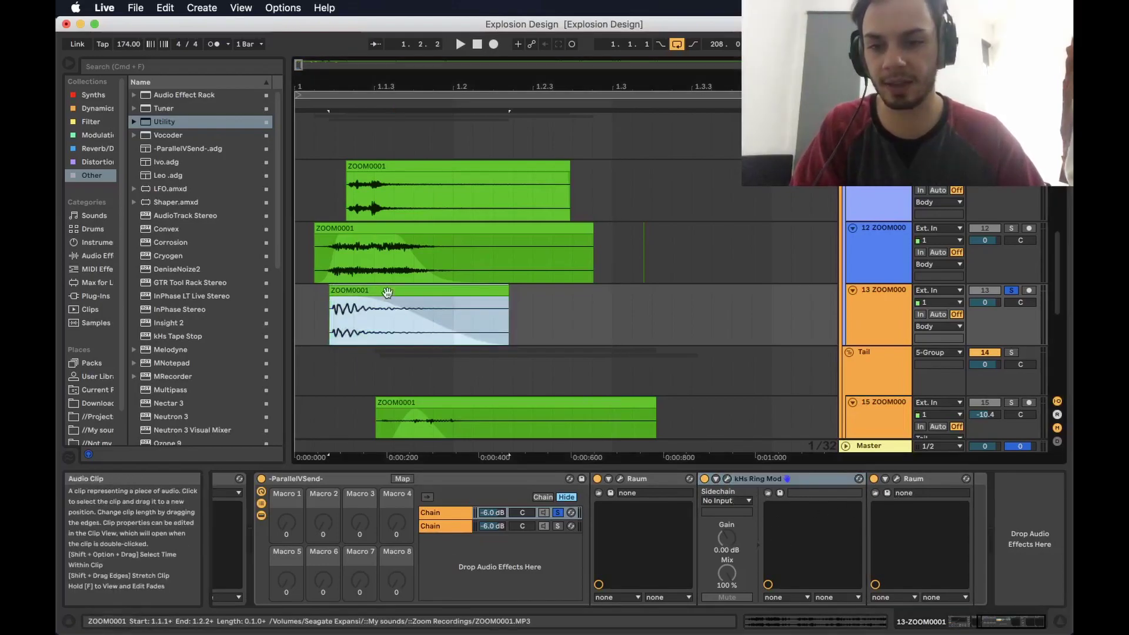
{"action": "left_click_drag", "start_coordinate": [328, 312], "coordinate": [651, 339]}
{"action": "left_click", "coordinate": [652, 339]}
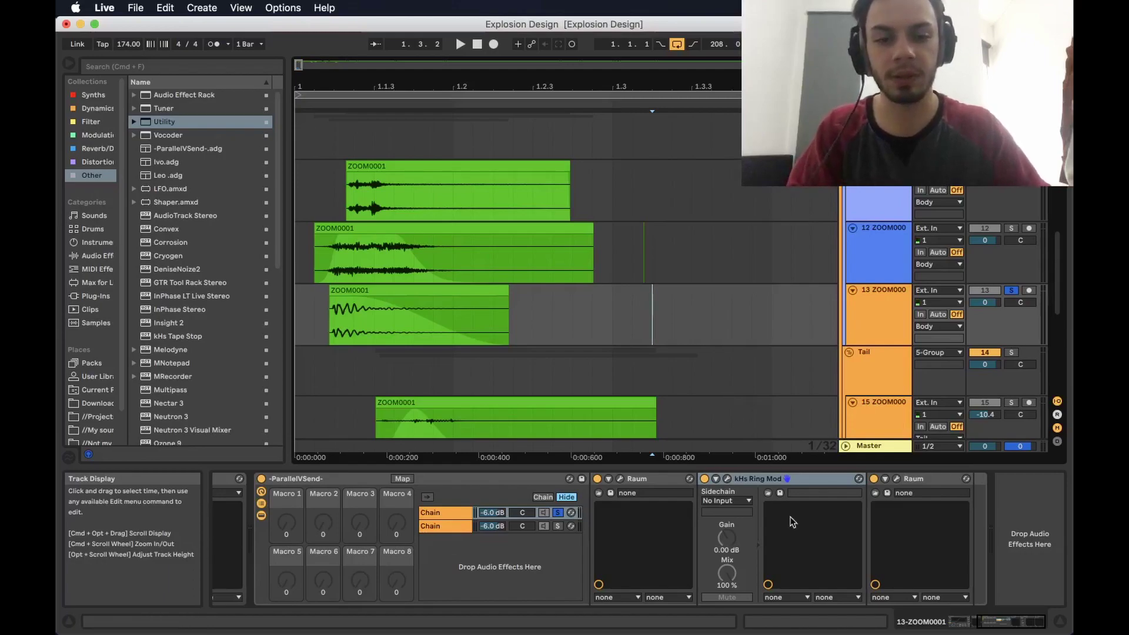
{"action": "left_click", "coordinate": [896, 479]}
{"action": "left_click", "coordinate": [896, 479]}
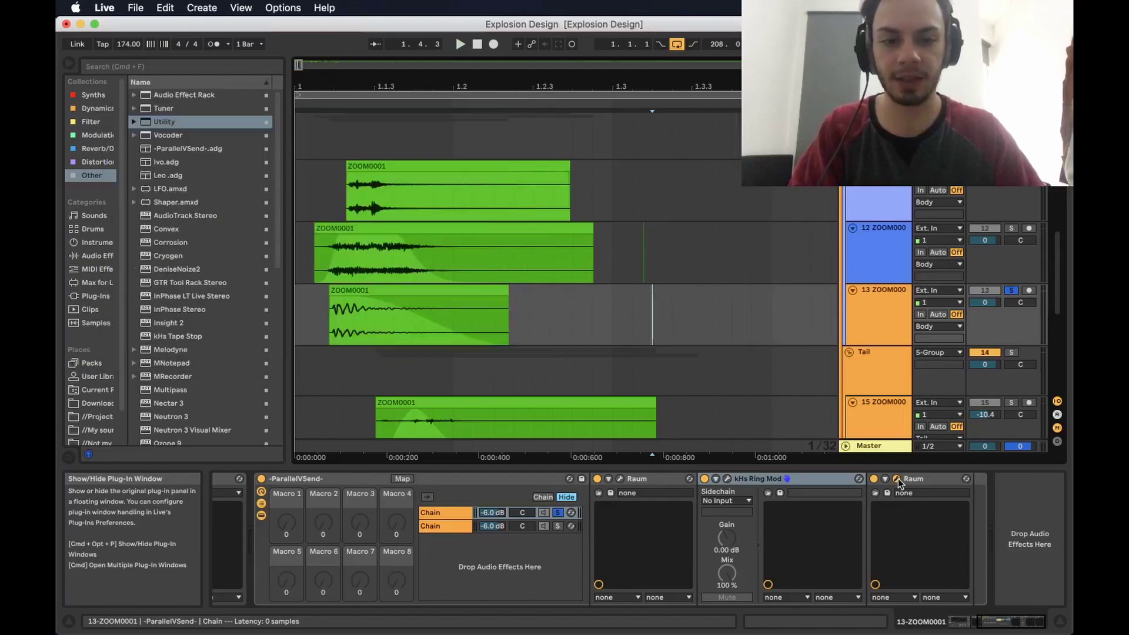
Step: Play the soloed ParallelVSend chain on track 13 from 1.1.2 and let its reverb tail ring out
{"action": "left_click", "coordinate": [334, 331]}
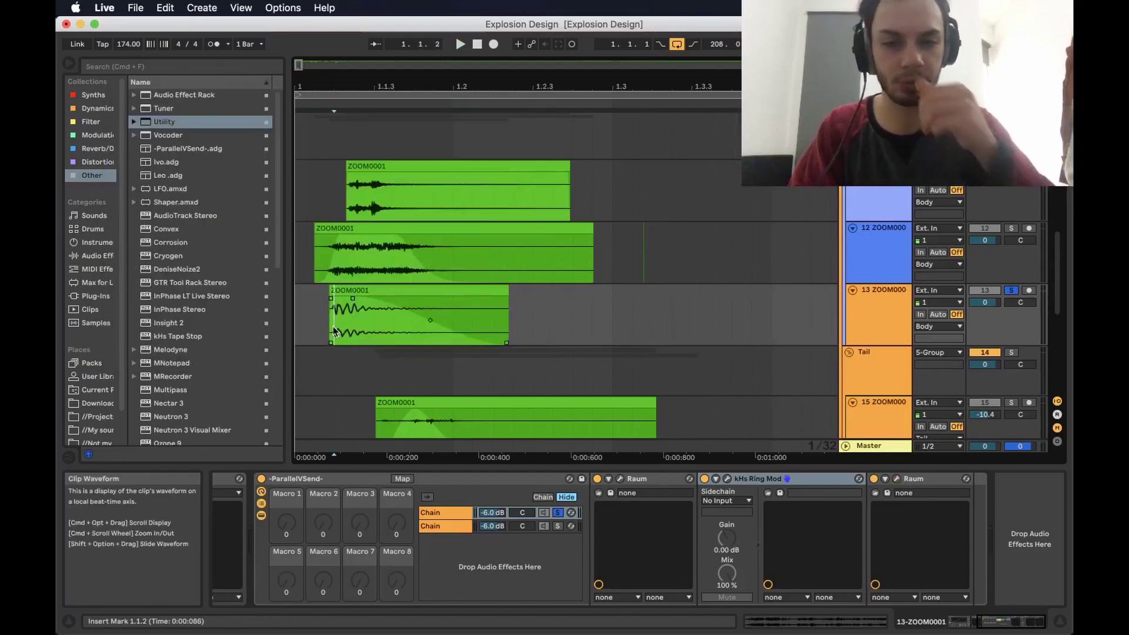
{"action": "key", "text": "space"}
{"action": "scroll", "coordinate": [347, 320], "scroll_direction": "down", "scroll_amount": 4}
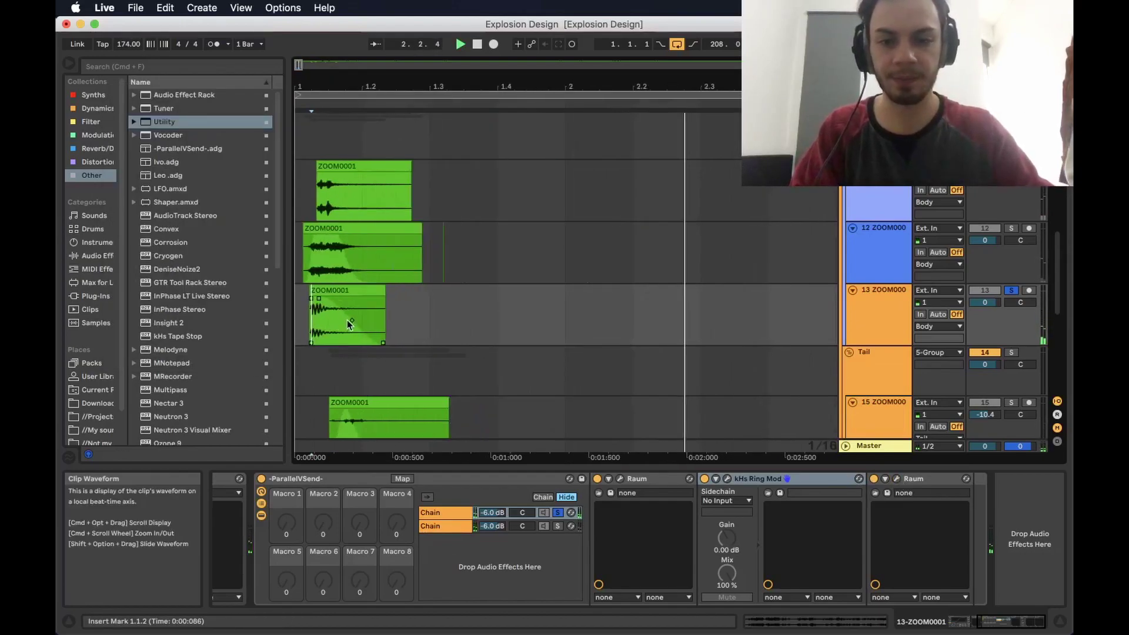
{"action": "key", "text": "space"}
Step: Open the settings of the Raum that precedes the kHs Ring Mod on track 13
{"action": "left_click", "coordinate": [759, 479]}
{"action": "scroll", "coordinate": [566, 531], "scroll_direction": "left", "scroll_amount": 2}
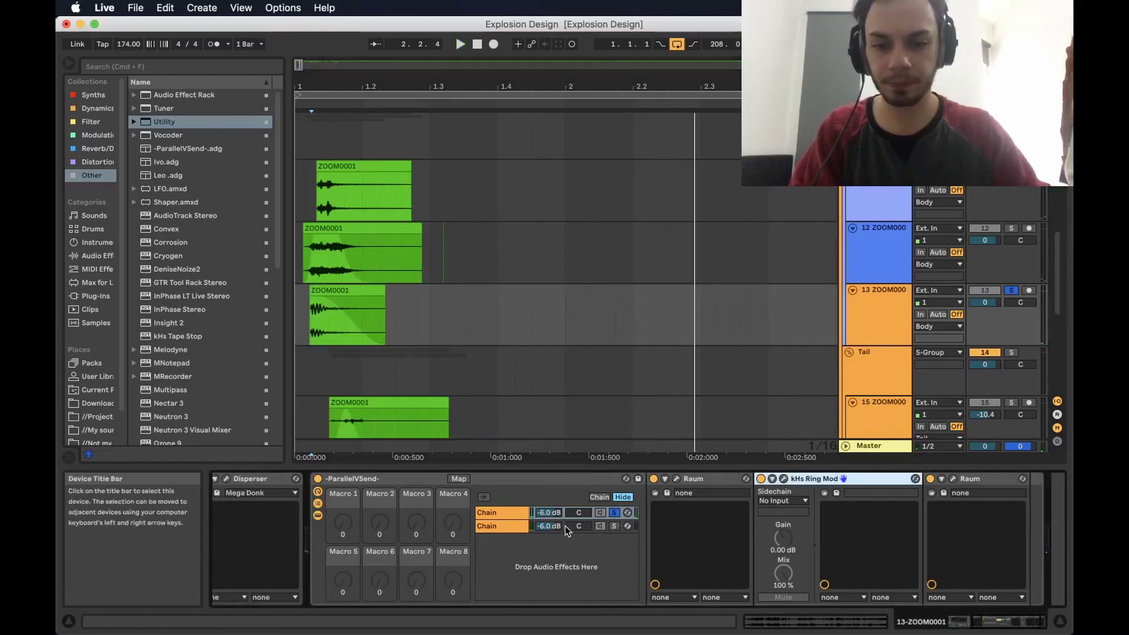
{"action": "left_click", "coordinate": [676, 479]}
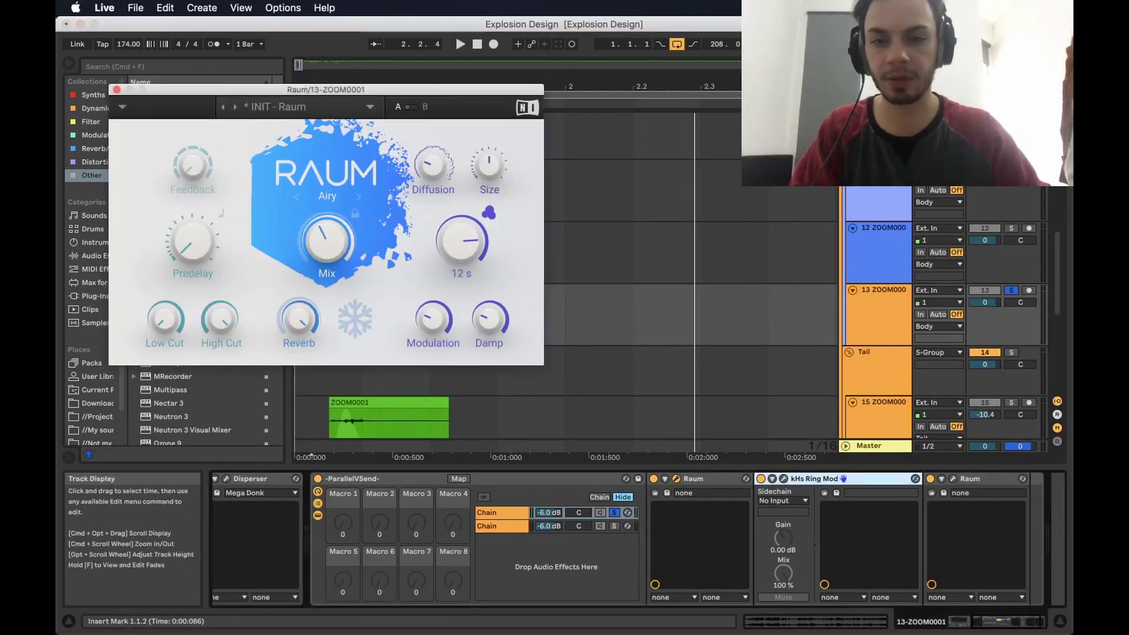
Step: Play the soloed reverb chain on track 13 while raising its Raum's Mix to 58.5 %, and close the plug-in window
{"action": "key", "text": "space"}
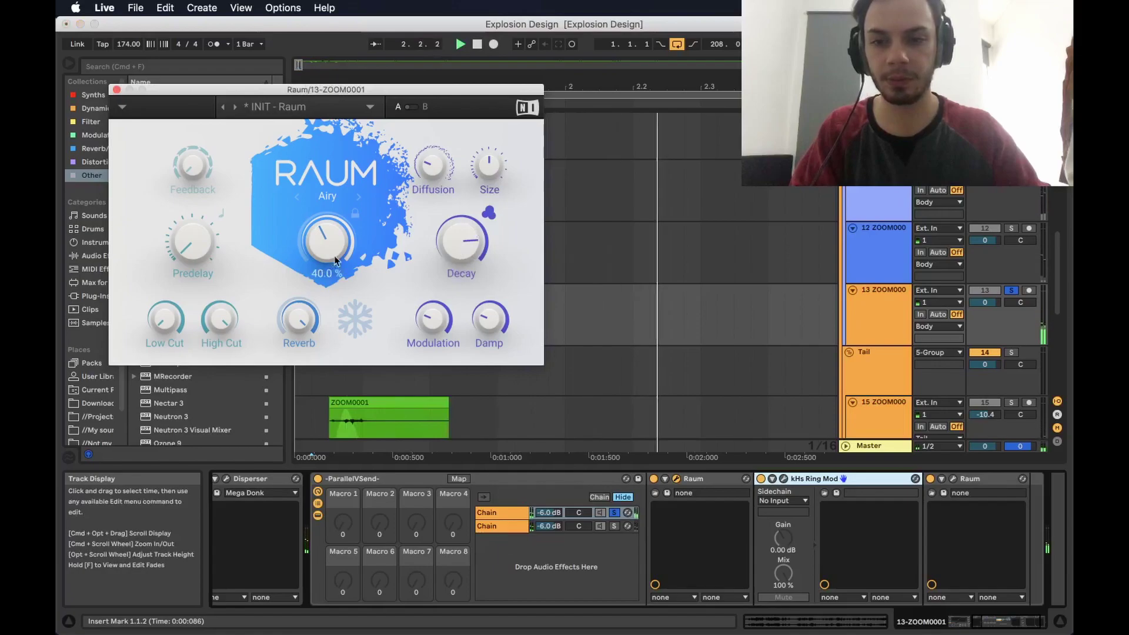
{"action": "left_click_drag", "start_coordinate": [334, 255], "coordinate": [327, 223]}
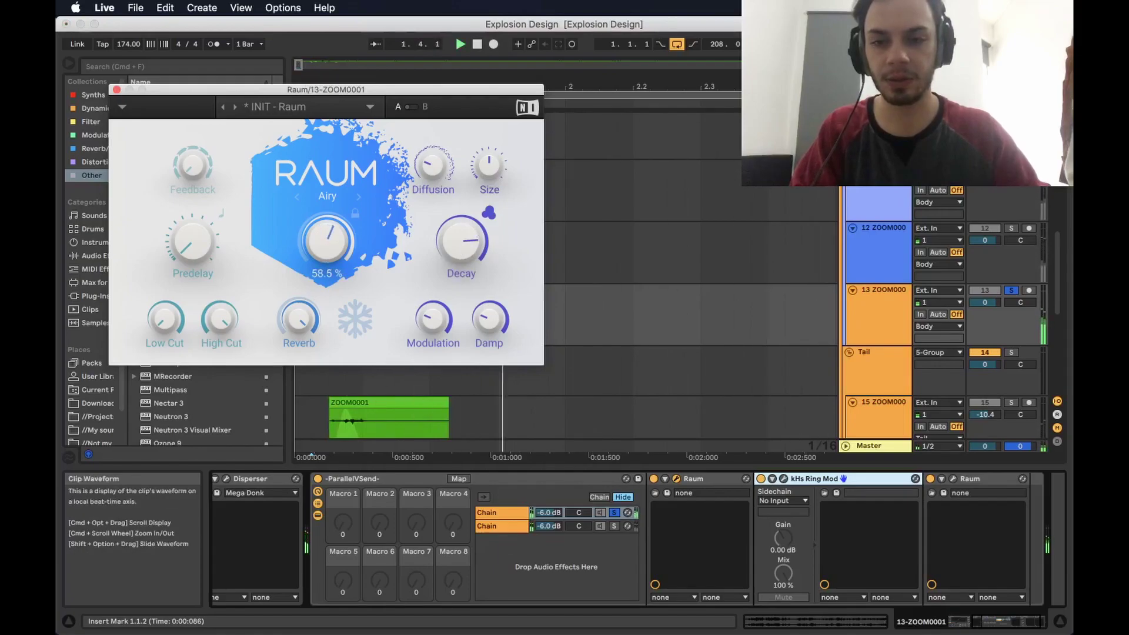
{"action": "left_click", "coordinate": [117, 90]}
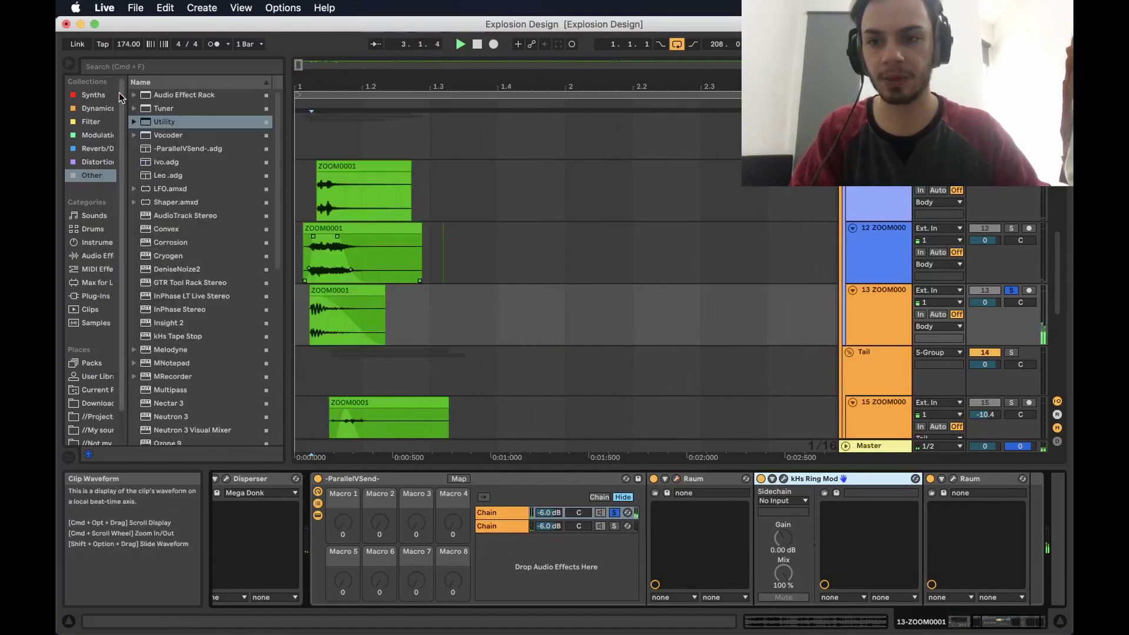
{"action": "scroll", "coordinate": [355, 310], "scroll_direction": "down", "scroll_amount": 3}
{"action": "key", "text": "space"}
{"action": "scroll", "coordinate": [652, 401], "scroll_direction": "down", "scroll_amount": 2}
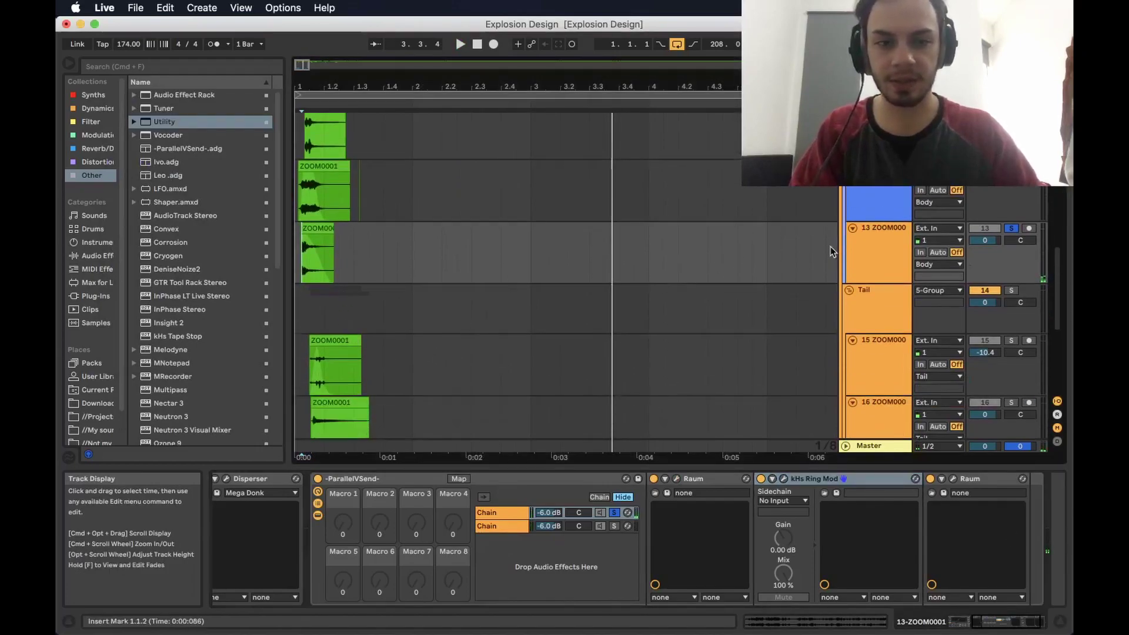
Step: Play the Body layers from 1.1.1 with the ParallelVSend chain still soloed, and stop playback
{"action": "scroll", "coordinate": [1004, 246], "scroll_direction": "up", "scroll_amount": 2}
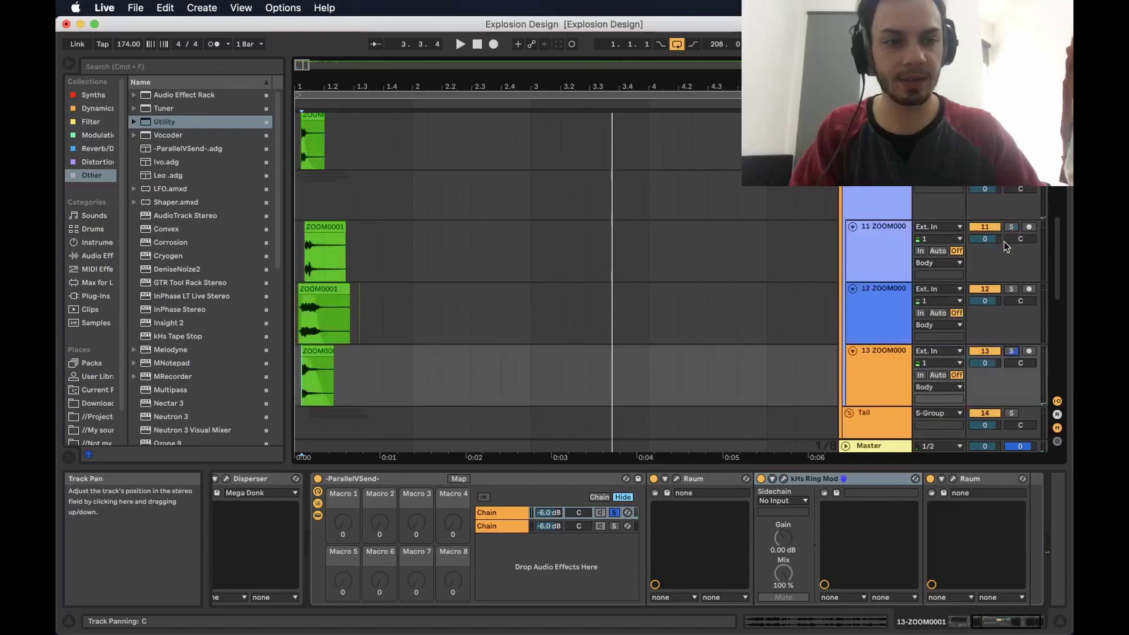
{"action": "left_click", "coordinate": [298, 246]}
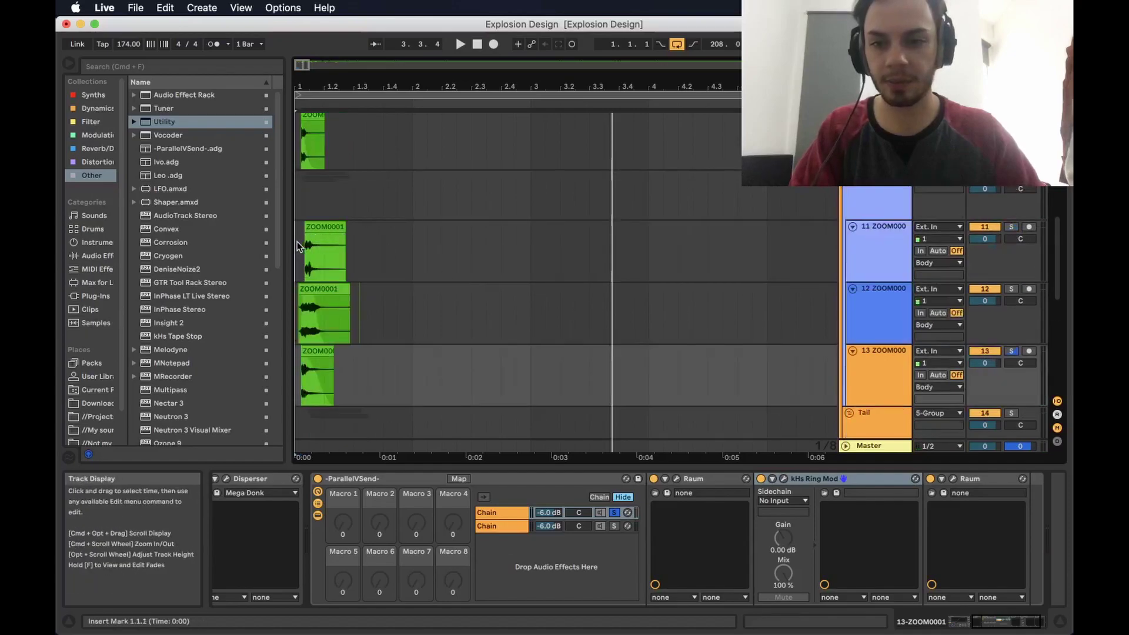
{"action": "key", "text": "space"}
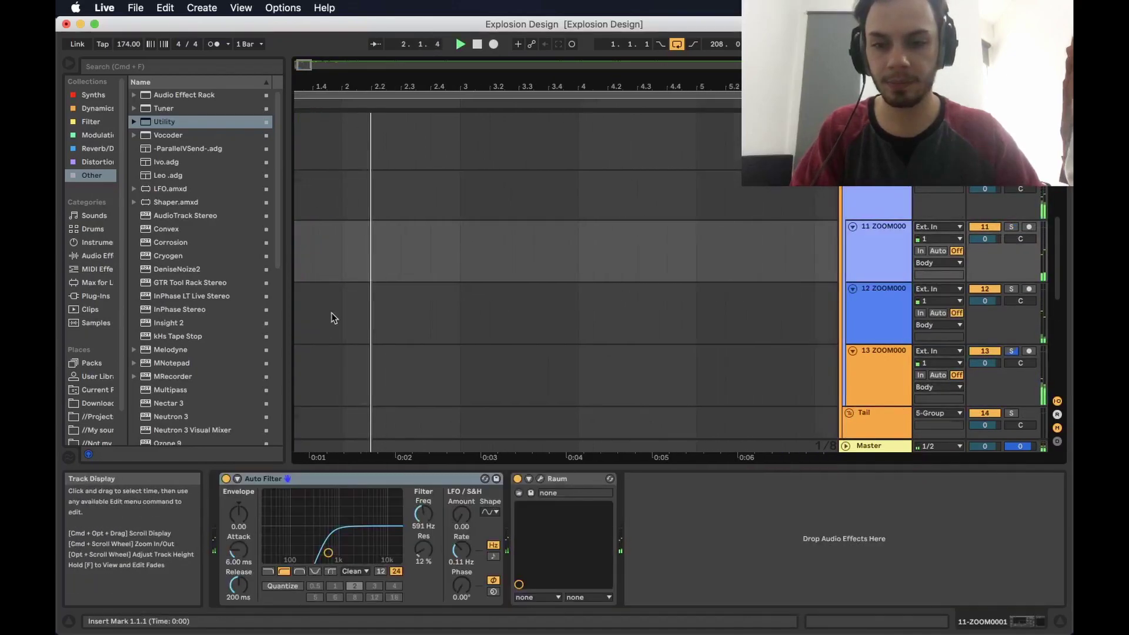
{"action": "scroll", "coordinate": [334, 319], "scroll_direction": "left", "scroll_amount": 3}
{"action": "key", "text": "space"}
Step: Release the chain solo in track 13's ParallelVSend rack and replay the Body layers from 1.1.1
{"action": "left_click", "coordinate": [875, 395]}
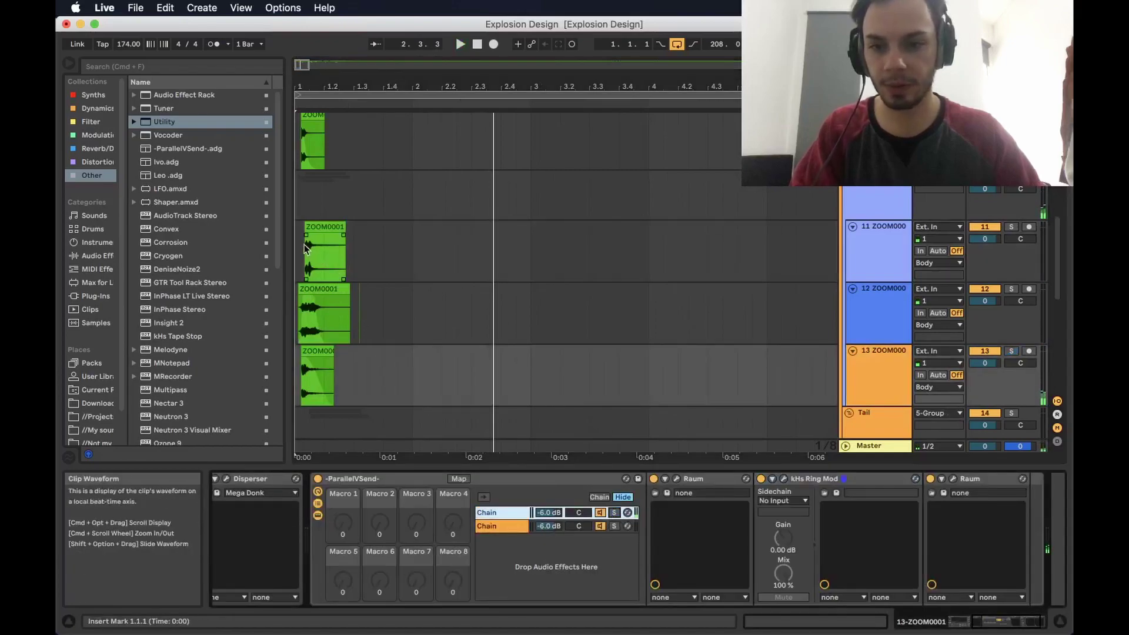
{"action": "left_click", "coordinate": [297, 247]}
{"action": "key", "text": "space"}
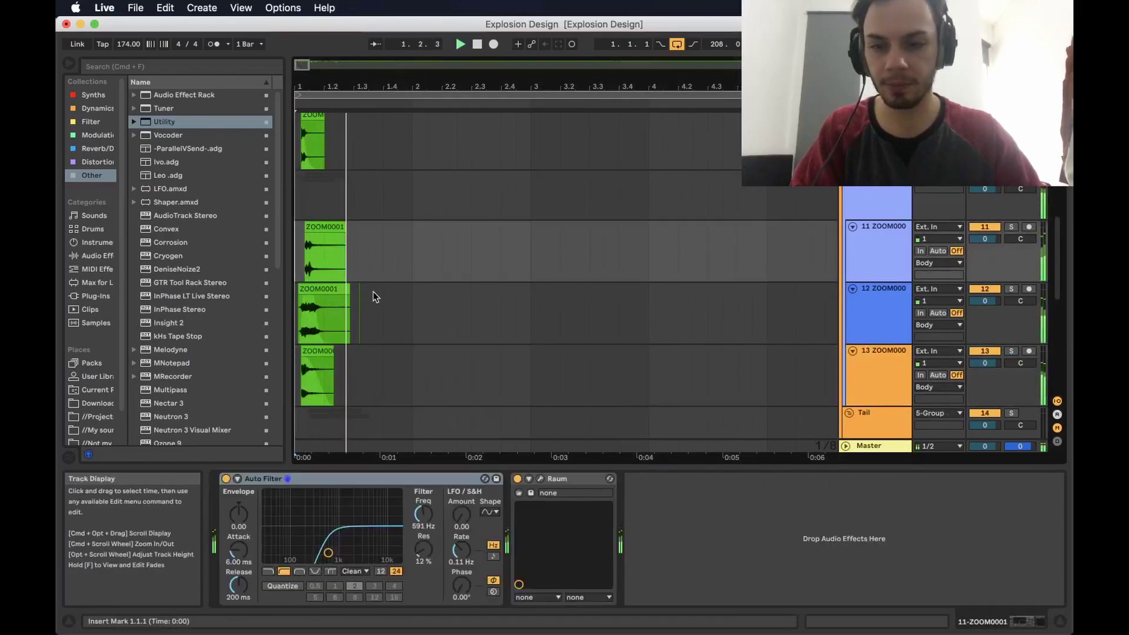
{"action": "scroll", "coordinate": [384, 340], "scroll_direction": "down", "scroll_amount": 6}
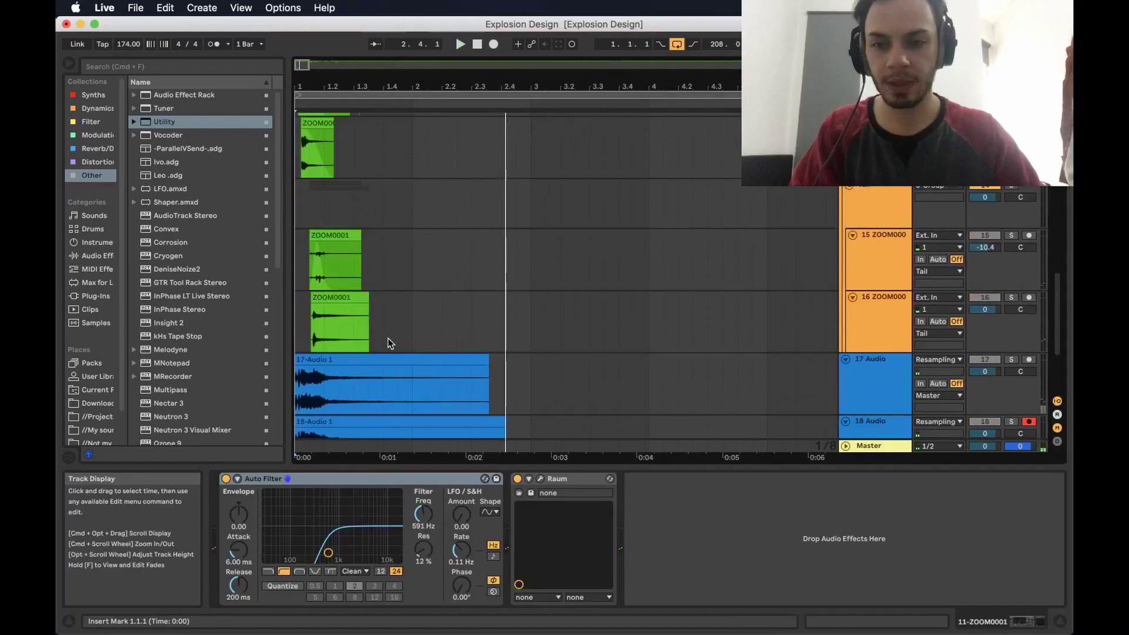
Step: Solo the Tail group and audition track 15's clip on its own from 1.1.3, releasing the track's solo at the end
{"action": "left_click", "coordinate": [317, 267]}
{"action": "key", "text": "space"}
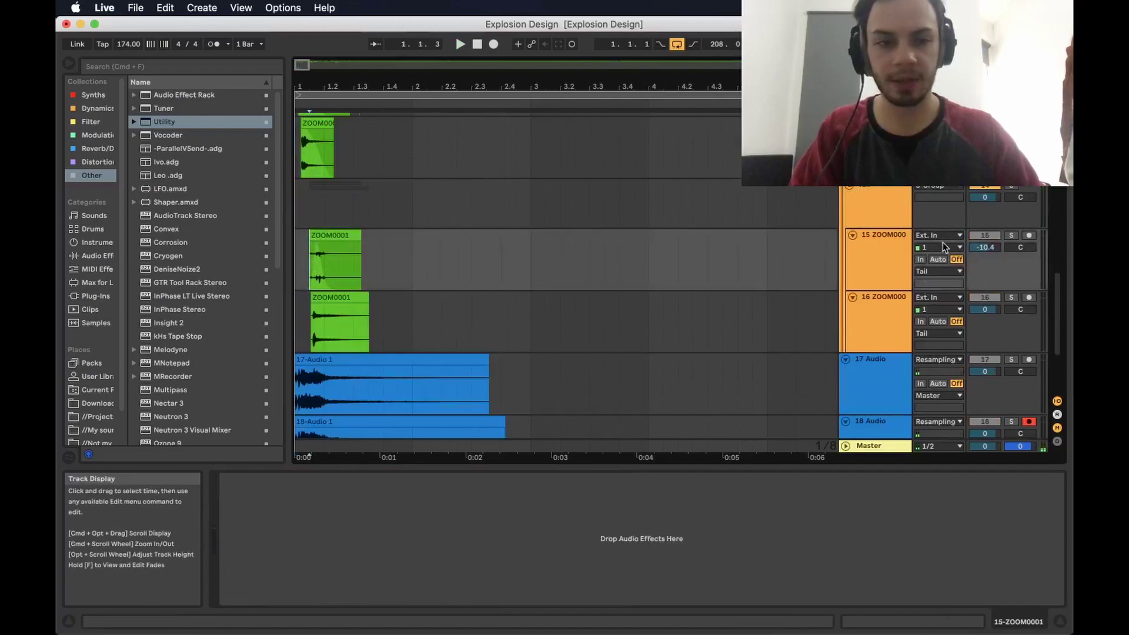
{"action": "left_click", "coordinate": [892, 188]}
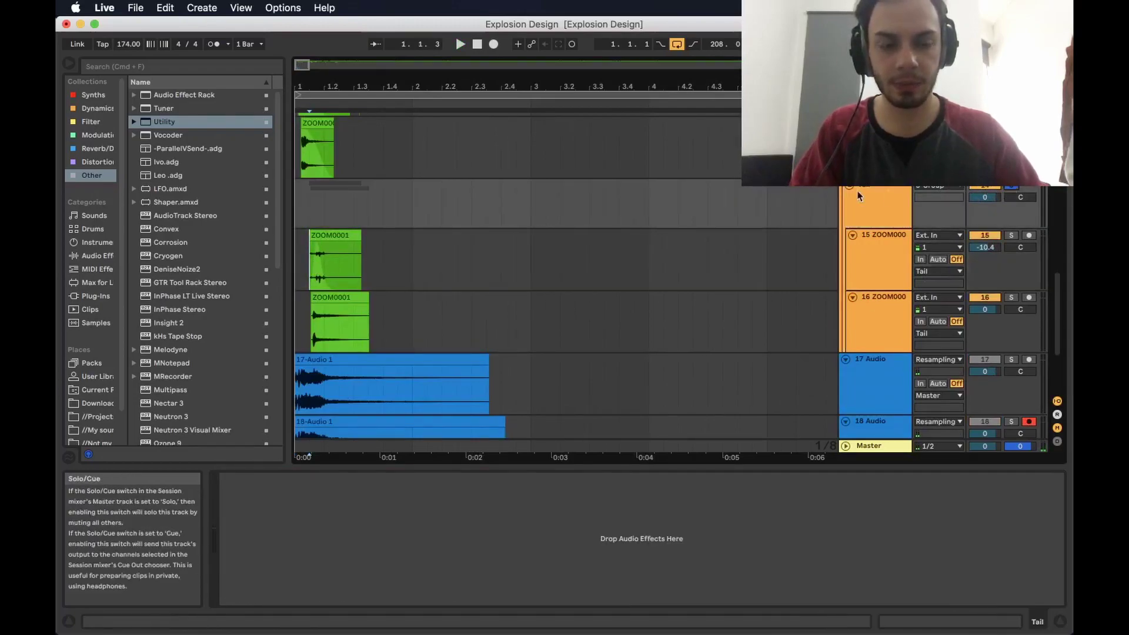
{"action": "left_click", "coordinate": [329, 274]}
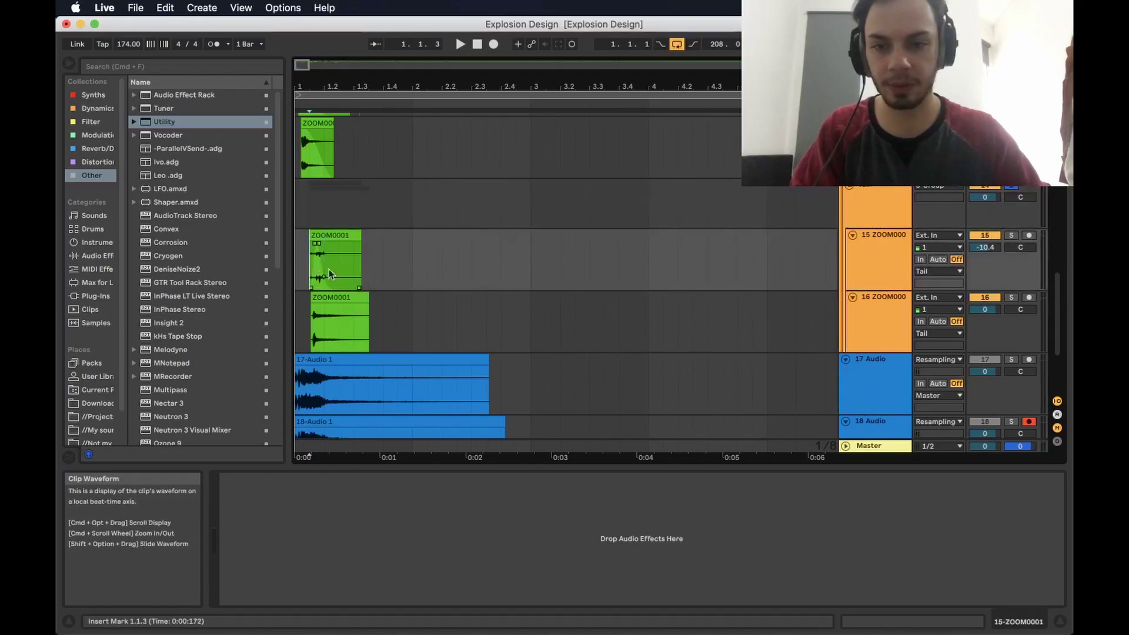
{"action": "left_click", "coordinate": [1012, 235]}
{"action": "key", "text": "space"}
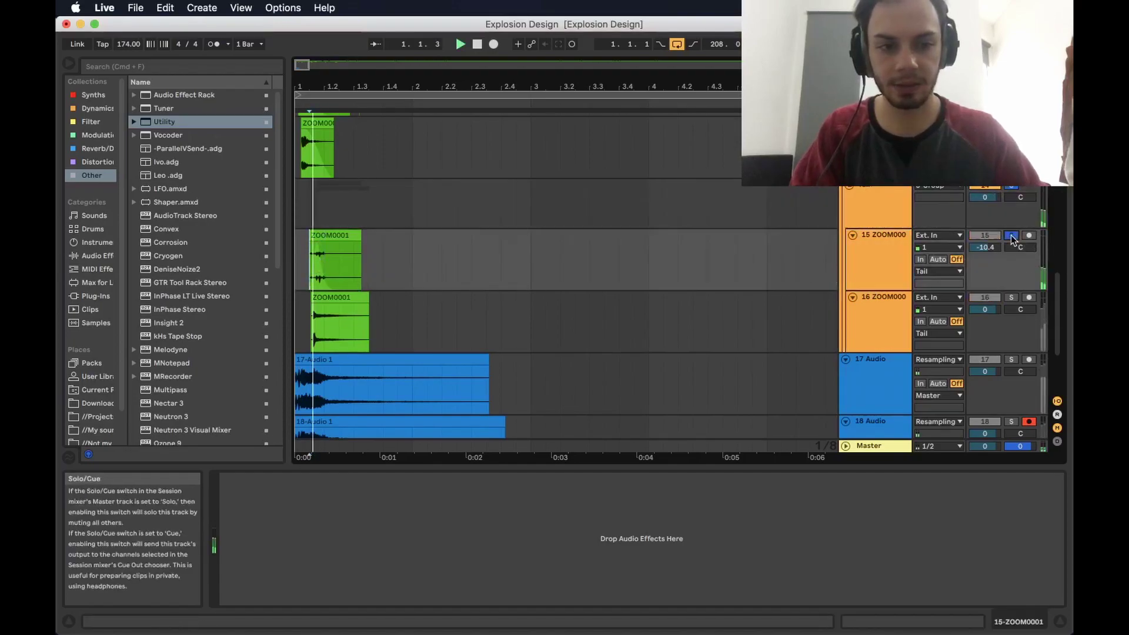
{"action": "left_click", "coordinate": [1011, 236]}
{"action": "key", "text": "space"}
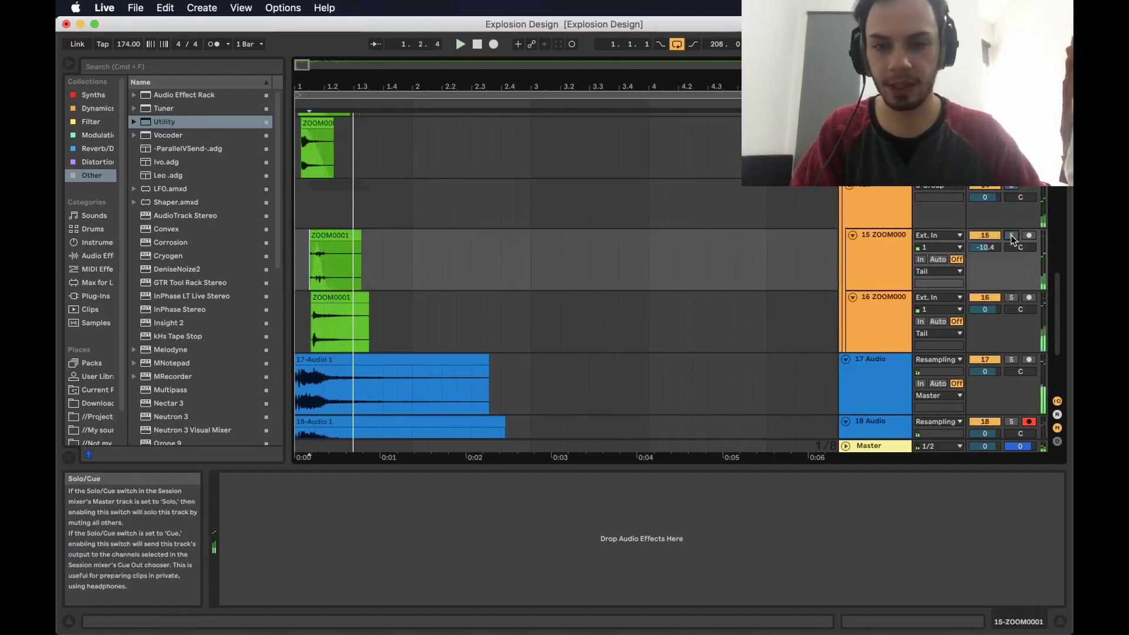
Step: Solo track 16 in the Tail group and play its unprocessed clip from 1.1.3
{"action": "left_click", "coordinate": [1012, 298]}
{"action": "left_click", "coordinate": [312, 323]}
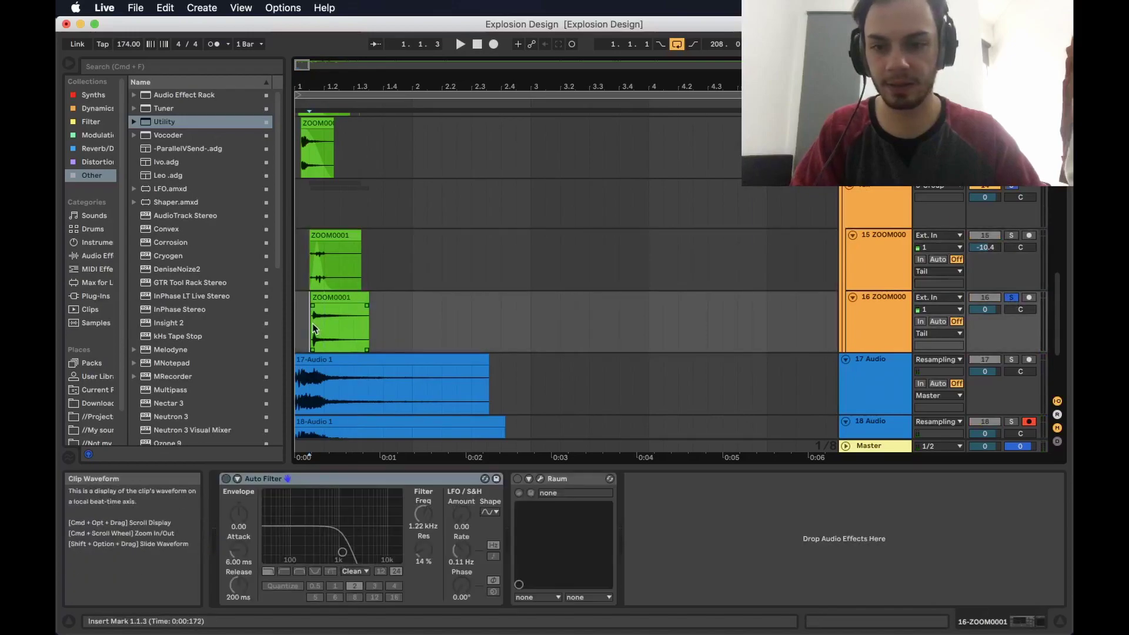
{"action": "key", "text": "space"}
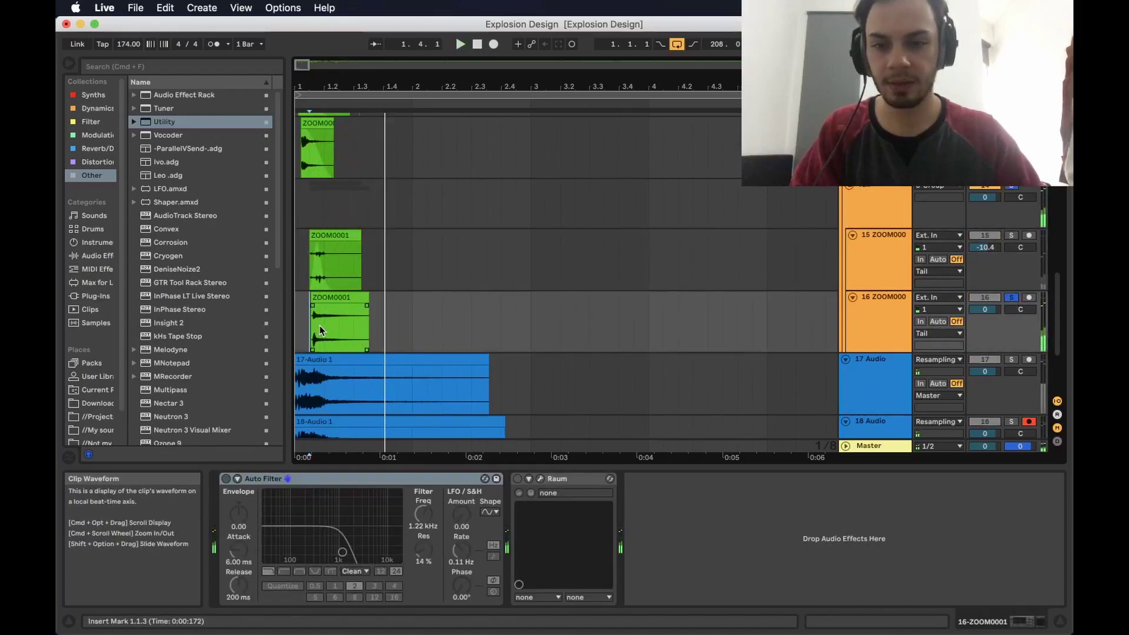
Step: Enable the Auto Filter and Raum on track 16 and play its processed clip from 1.1.3
{"action": "scroll", "coordinate": [319, 325], "scroll_direction": "up", "scroll_amount": 5}
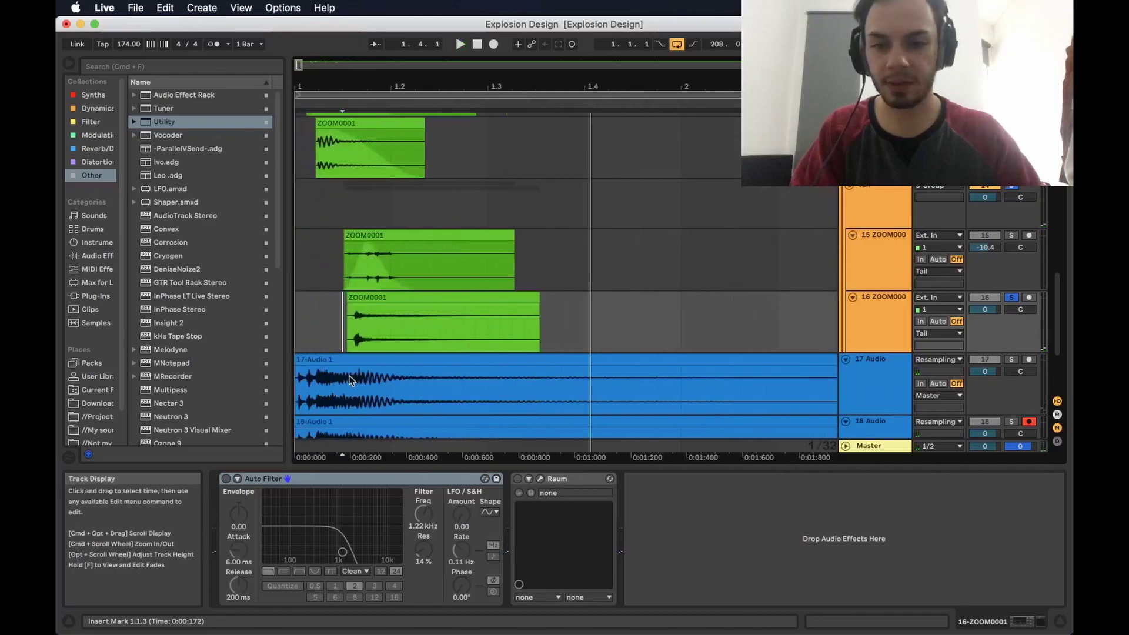
{"action": "left_click", "coordinate": [226, 478]}
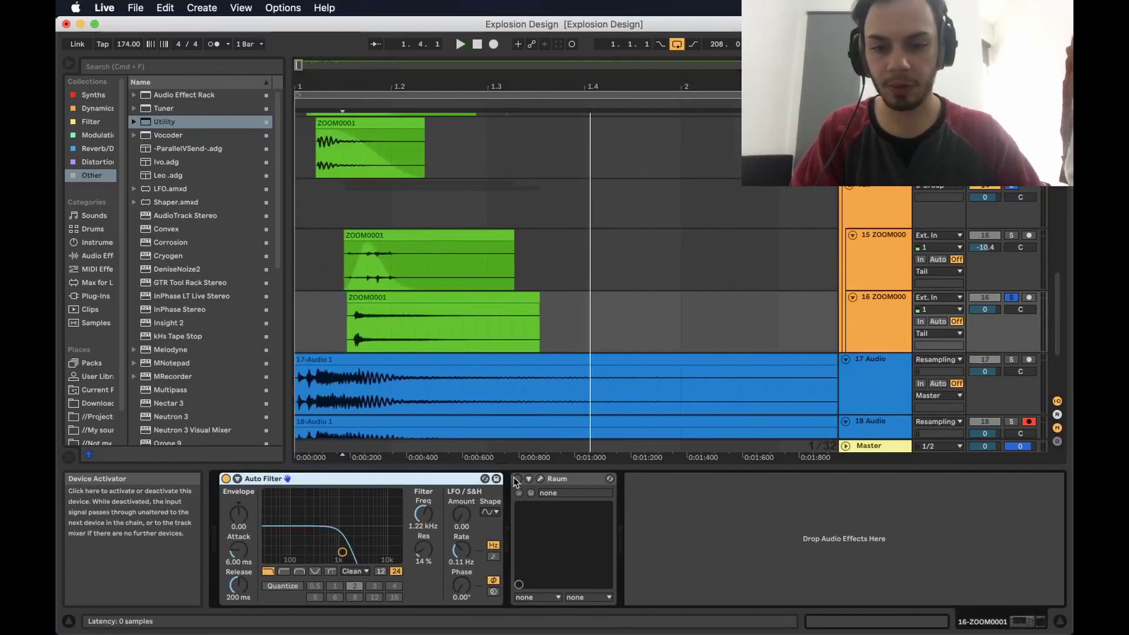
{"action": "left_click", "coordinate": [517, 478]}
{"action": "left_click", "coordinate": [354, 325]}
{"action": "key", "text": "space"}
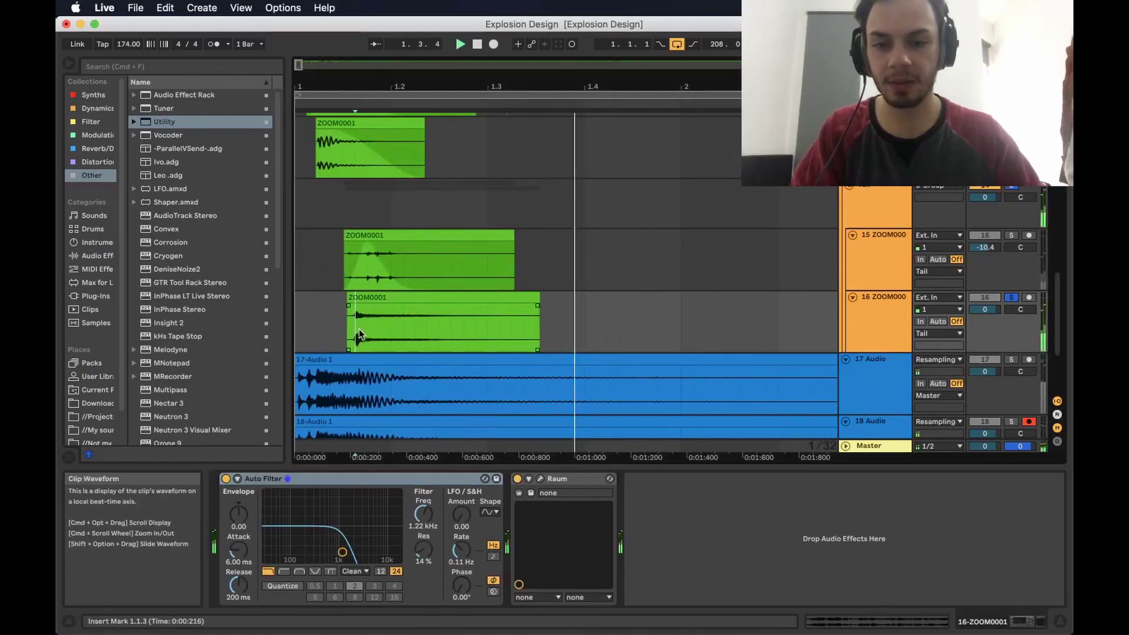
{"action": "scroll", "coordinate": [358, 334], "scroll_direction": "down", "scroll_amount": 2}
Step: Raise the Mix and Decay in track 16's Raum while listening, and close the plug-in window
{"action": "left_click", "coordinate": [540, 478]}
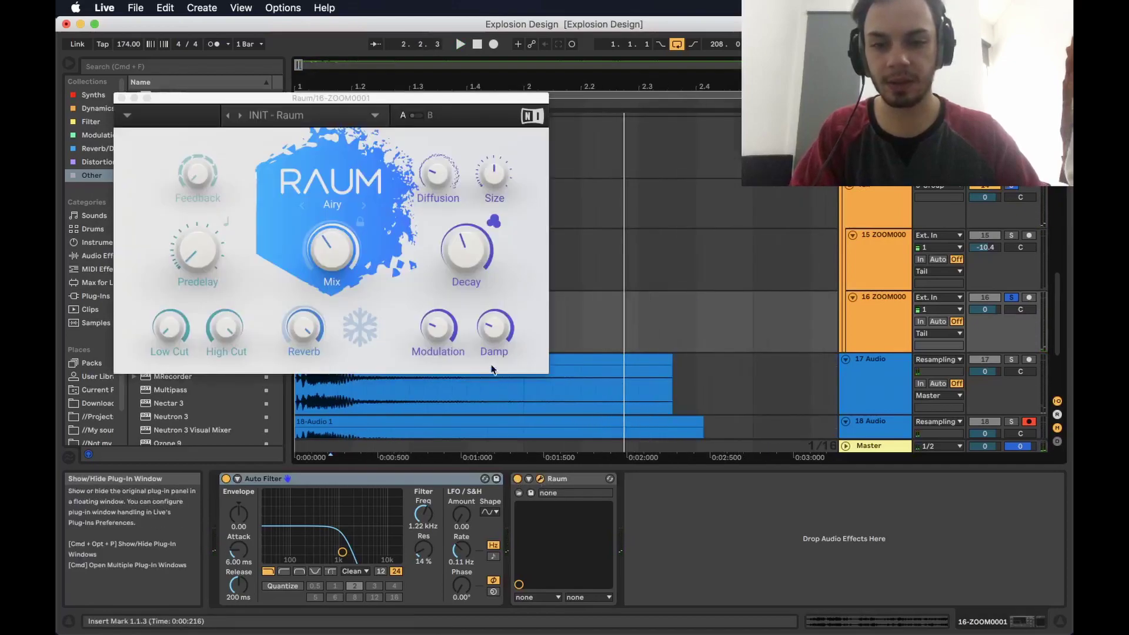
{"action": "left_click_drag", "start_coordinate": [333, 251], "coordinate": [413, 254]}
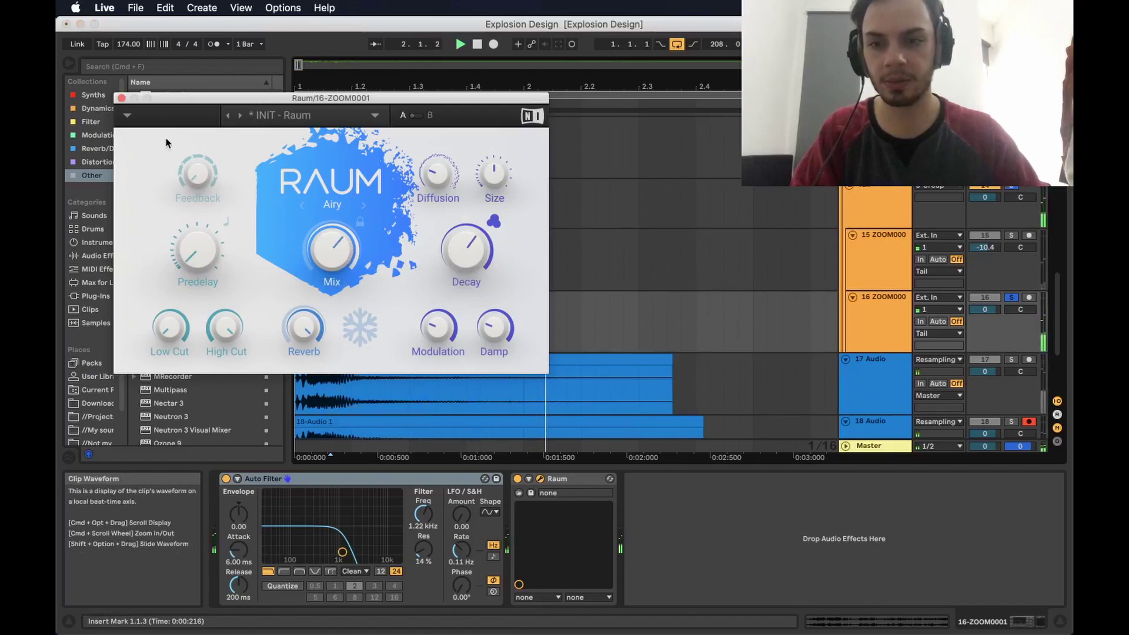
{"action": "left_click", "coordinate": [121, 98]}
Step: Listen to both Tail layers together with only the group soloed, and highlight the span across track 15's clip
{"action": "scroll", "coordinate": [658, 274], "scroll_direction": "up", "scroll_amount": 2}
{"action": "left_click", "coordinate": [1010, 252]}
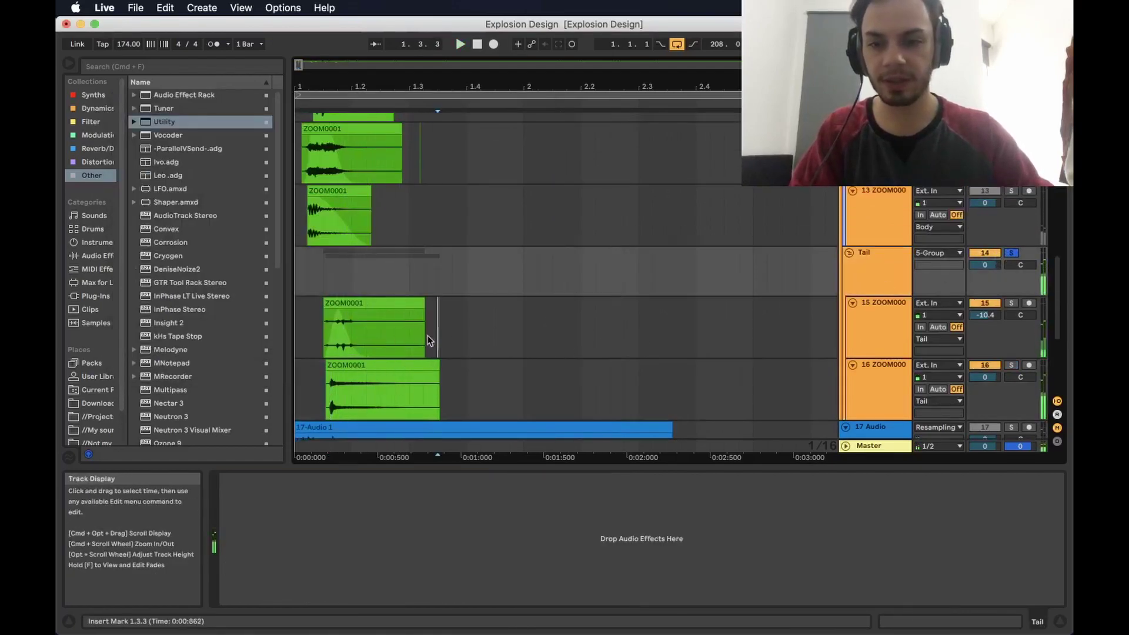
{"action": "left_click_drag", "start_coordinate": [435, 335], "coordinate": [321, 338]}
Step: Compare the clip positions on tracks 12 and 15, highlighting 1.1.2 to 1.2.4 on track 15 and selecting its whole clip
{"action": "left_click", "coordinate": [337, 165]}
{"action": "scroll", "coordinate": [451, 288], "scroll_direction": "up", "scroll_amount": 1}
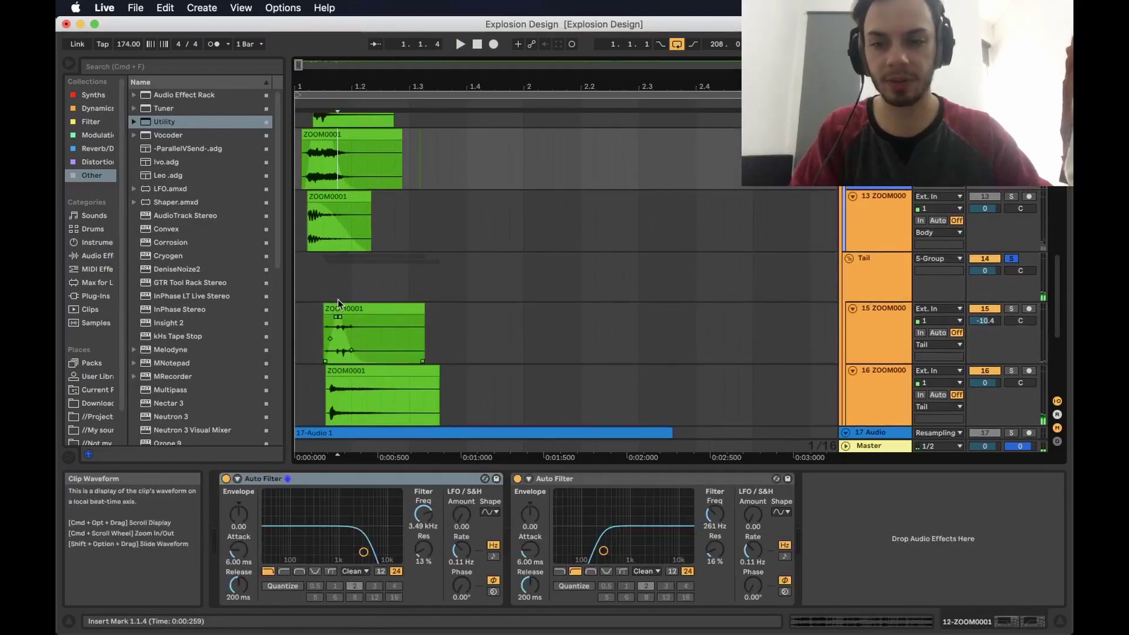
{"action": "left_click", "coordinate": [339, 298]}
{"action": "left_click", "coordinate": [345, 306]}
{"action": "left_click_drag", "start_coordinate": [313, 336], "coordinate": [396, 335]}
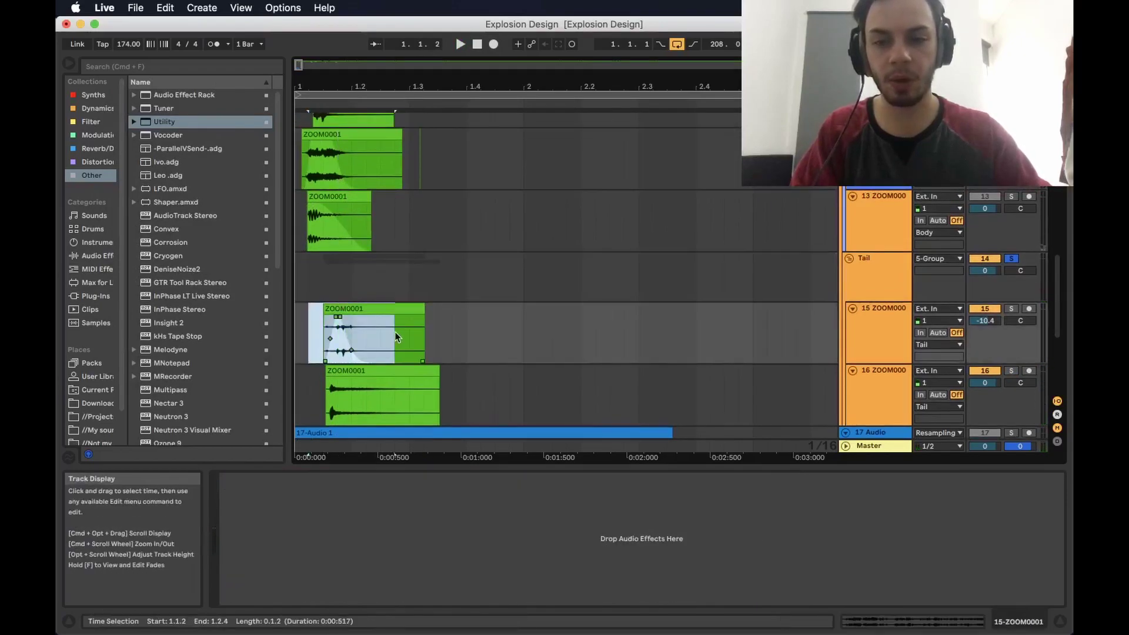
{"action": "left_click", "coordinate": [398, 336]}
{"action": "scroll", "coordinate": [398, 337], "scroll_direction": "up", "scroll_amount": 1}
{"action": "scroll", "coordinate": [398, 333], "scroll_direction": "up", "scroll_amount": 2}
{"action": "left_click", "coordinate": [371, 380]}
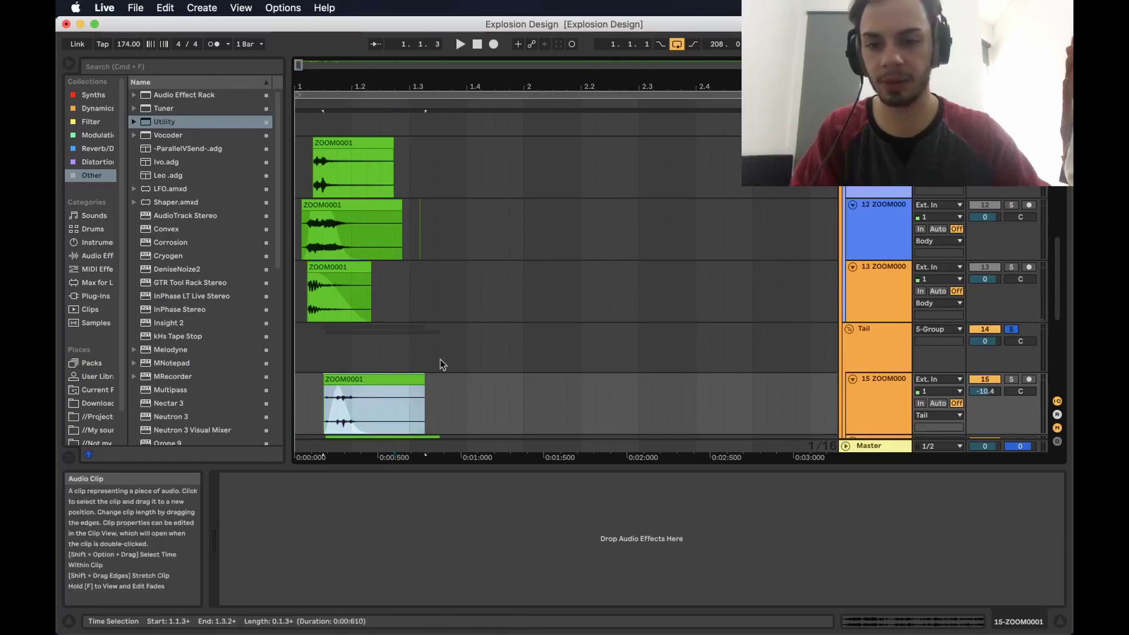
Step: Solo the entire 5 Group and play the Transients, Body and Tail layers together from 1.1.1
{"action": "scroll", "coordinate": [711, 340], "scroll_direction": "up", "scroll_amount": 3}
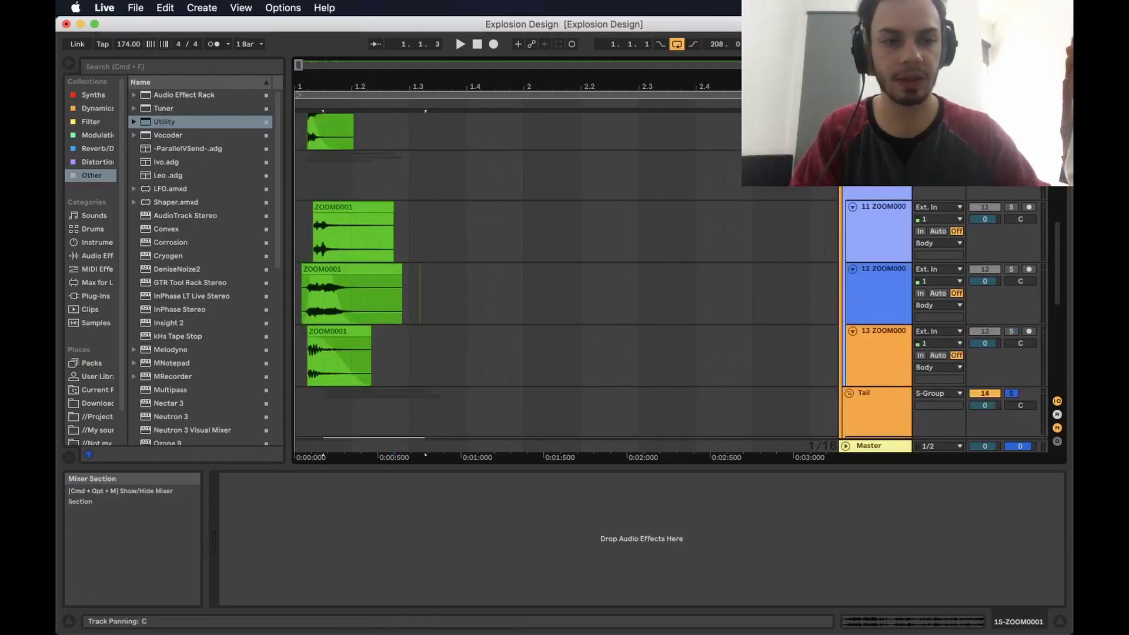
{"action": "scroll", "coordinate": [1017, 247], "scroll_direction": "up", "scroll_amount": 3}
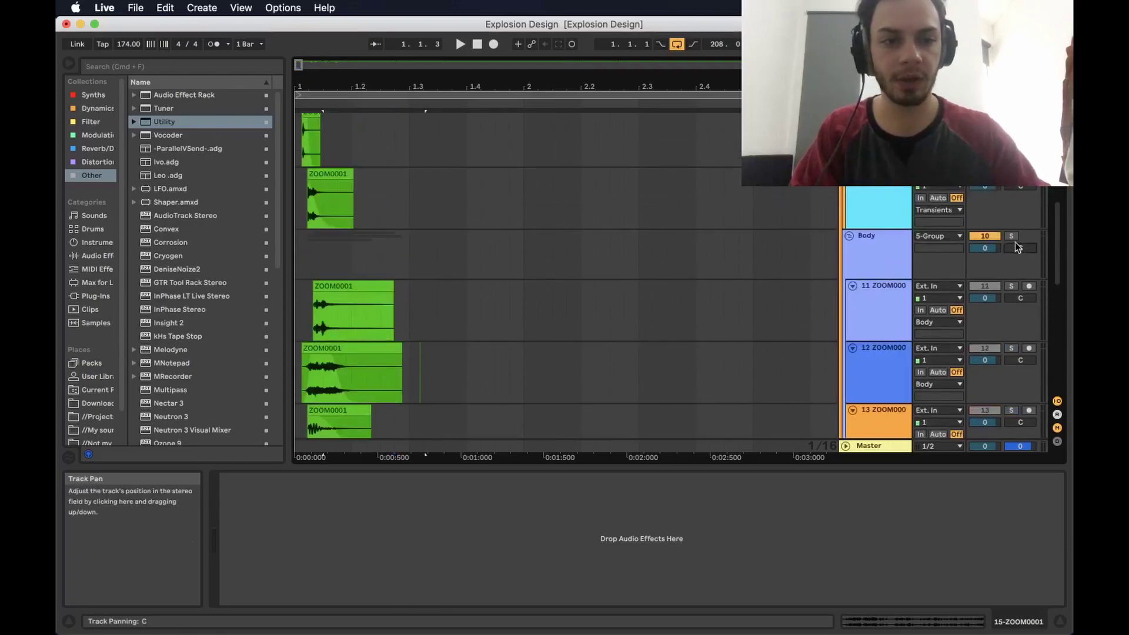
{"action": "scroll", "coordinate": [1015, 241], "scroll_direction": "up", "scroll_amount": 6}
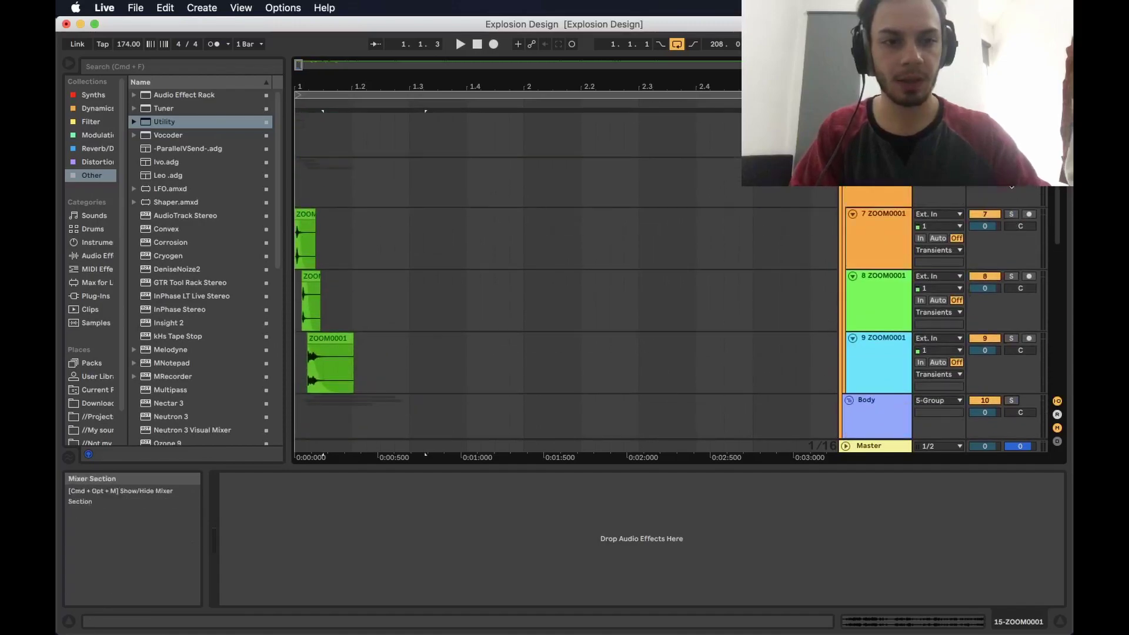
{"action": "scroll", "coordinate": [474, 284], "scroll_direction": "up", "scroll_amount": 2}
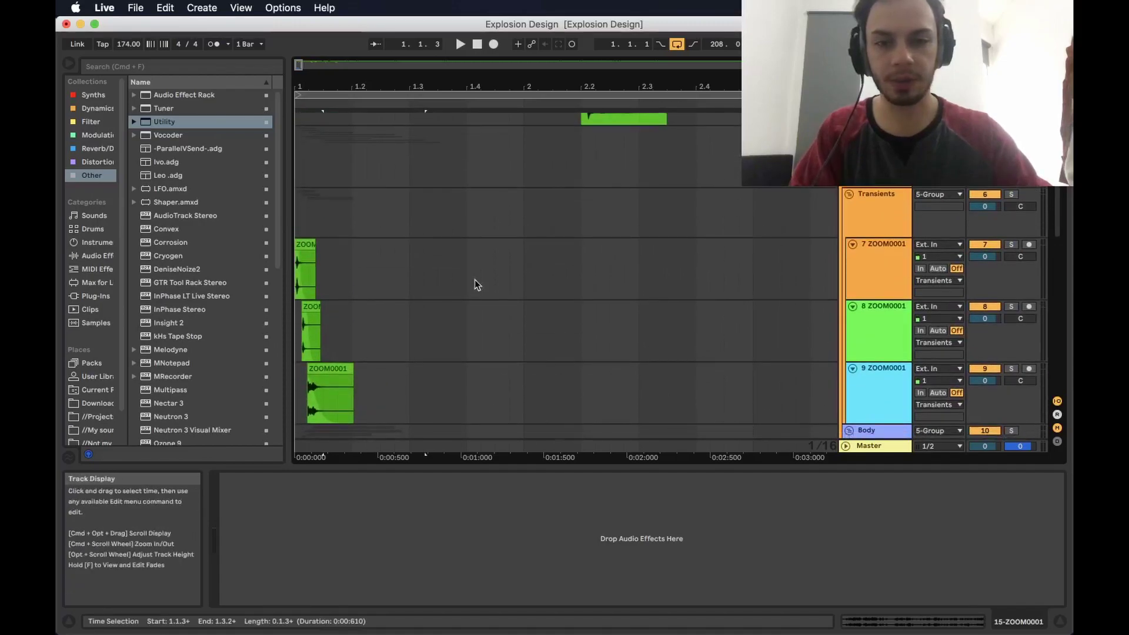
{"action": "scroll", "coordinate": [474, 282], "scroll_direction": "down", "scroll_amount": 2}
{"action": "left_click", "coordinate": [297, 211]}
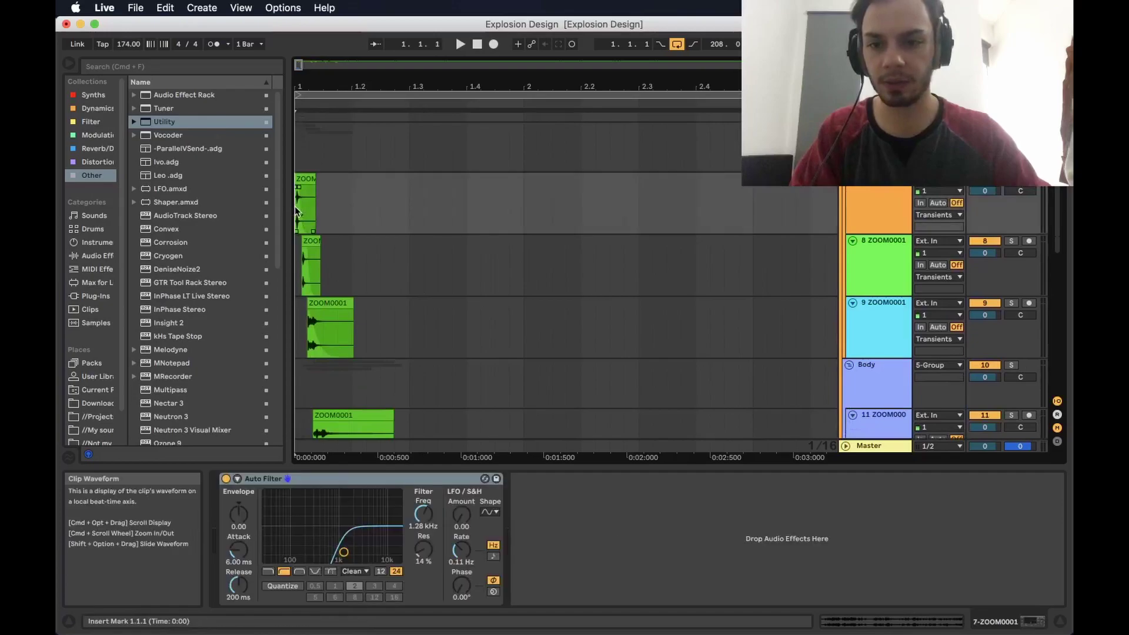
{"action": "key", "text": "space"}
{"action": "scroll", "coordinate": [348, 258], "scroll_direction": "down", "scroll_amount": 6}
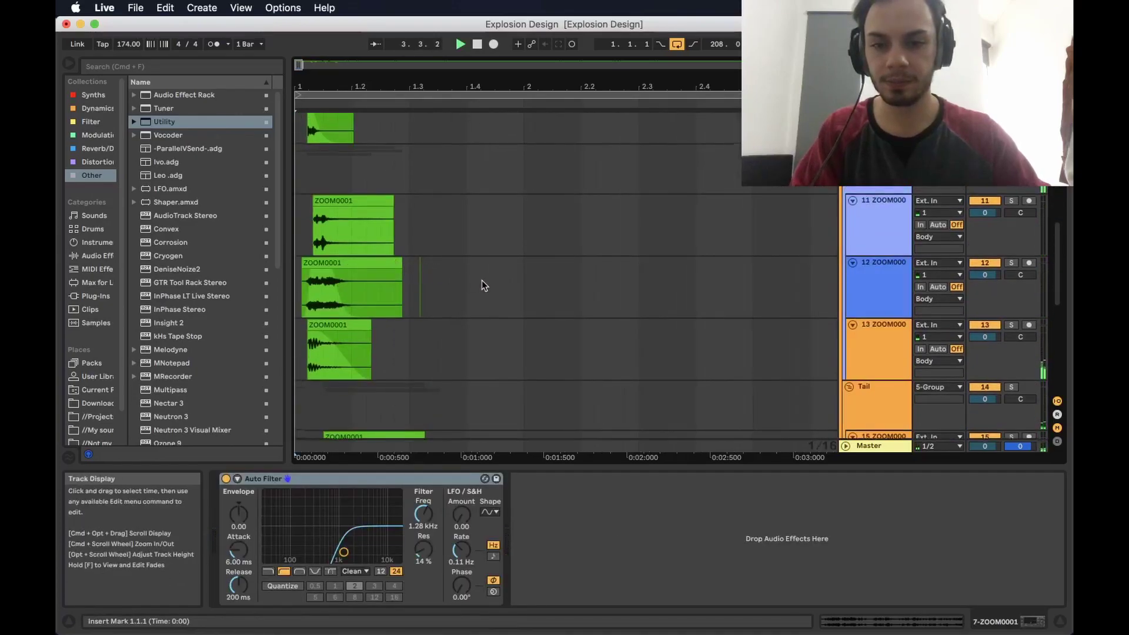
{"action": "key", "text": "space"}
Step: Enable C4 Stereo, DenisePunisher, MV2 Stereo and Slice EQ on the 5 Group
{"action": "scroll", "coordinate": [481, 280], "scroll_direction": "up", "scroll_amount": 10}
{"action": "left_click", "coordinate": [884, 276]}
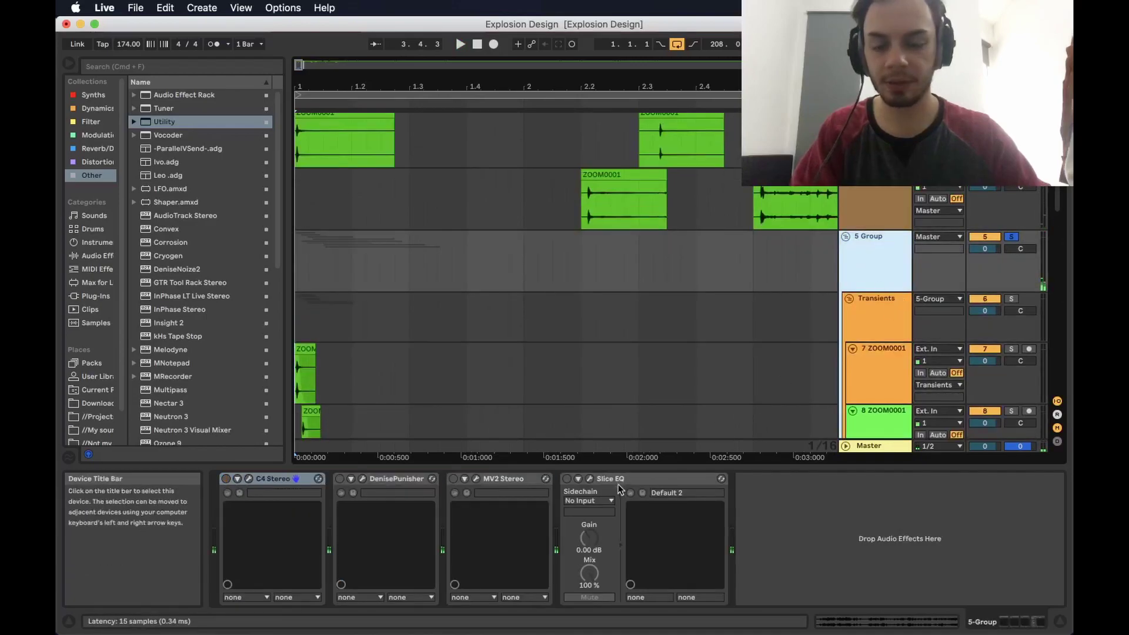
{"action": "left_click", "coordinate": [271, 479]}
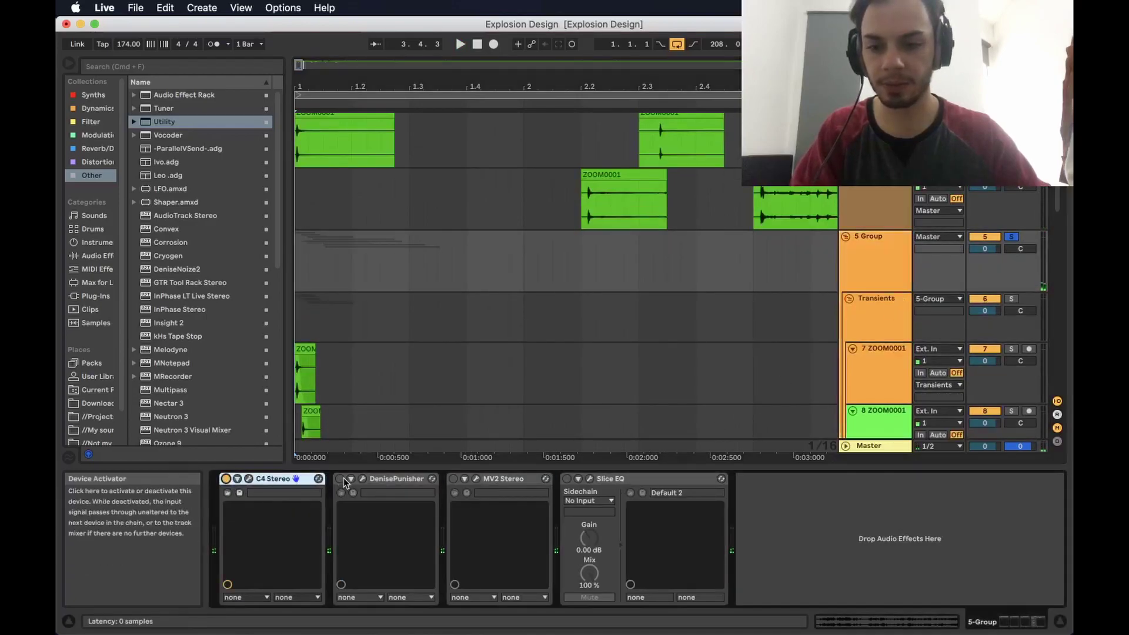
{"action": "left_click", "coordinate": [340, 480]}
{"action": "left_click", "coordinate": [453, 480]}
{"action": "left_click", "coordinate": [567, 479]}
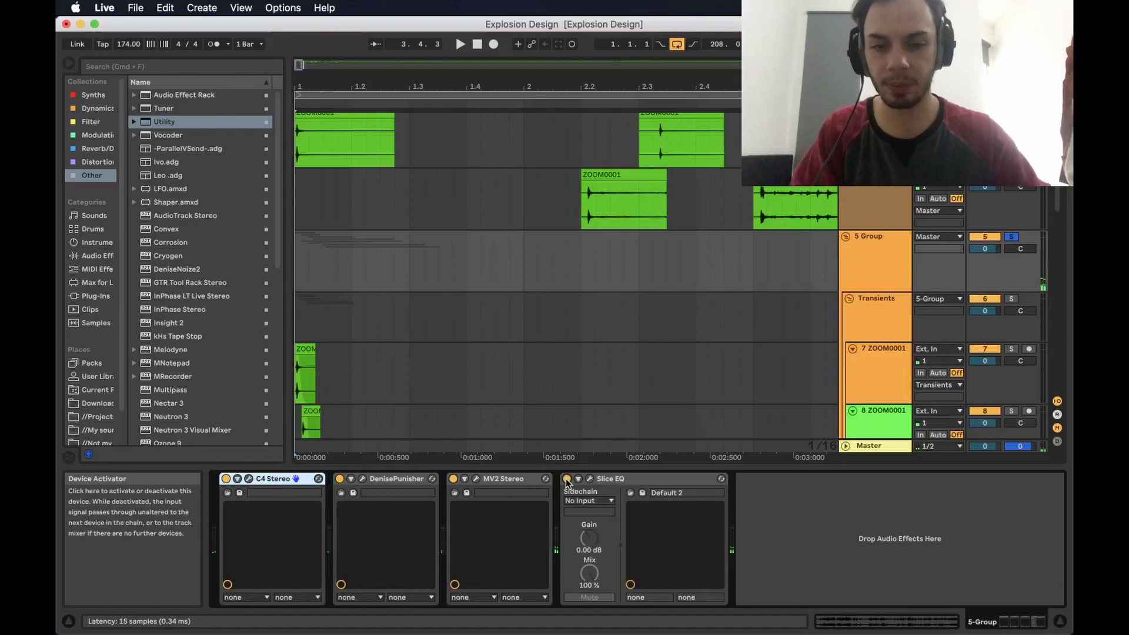
Step: Play the soloed 5 Group with its full processing chain enabled
{"action": "key", "text": "space"}
{"action": "scroll", "coordinate": [470, 388], "scroll_direction": "down", "scroll_amount": 3}
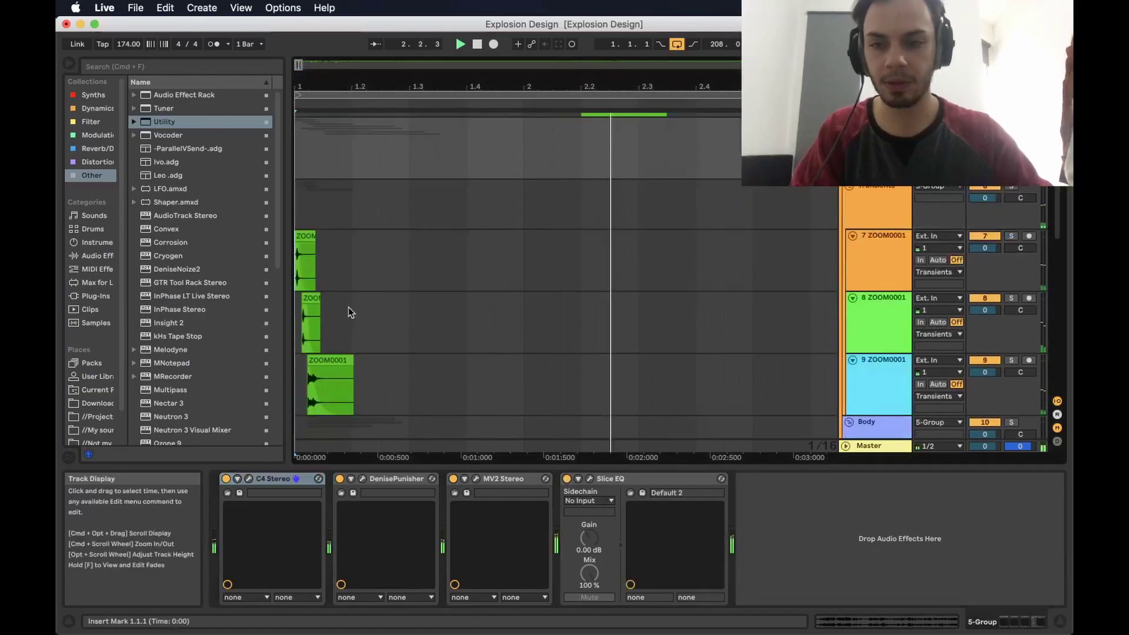
{"action": "key", "text": "space"}
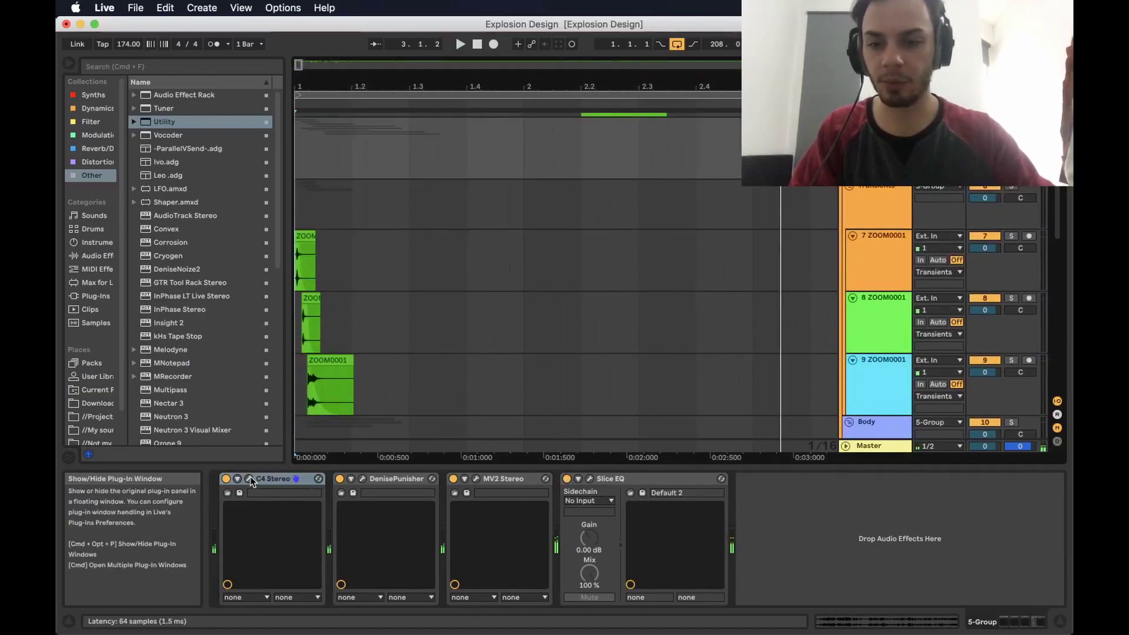
Step: Examine the C4 Stereo multiband curve and band settings on the 5 Group, and close the plug-in window
{"action": "left_click", "coordinate": [249, 480]}
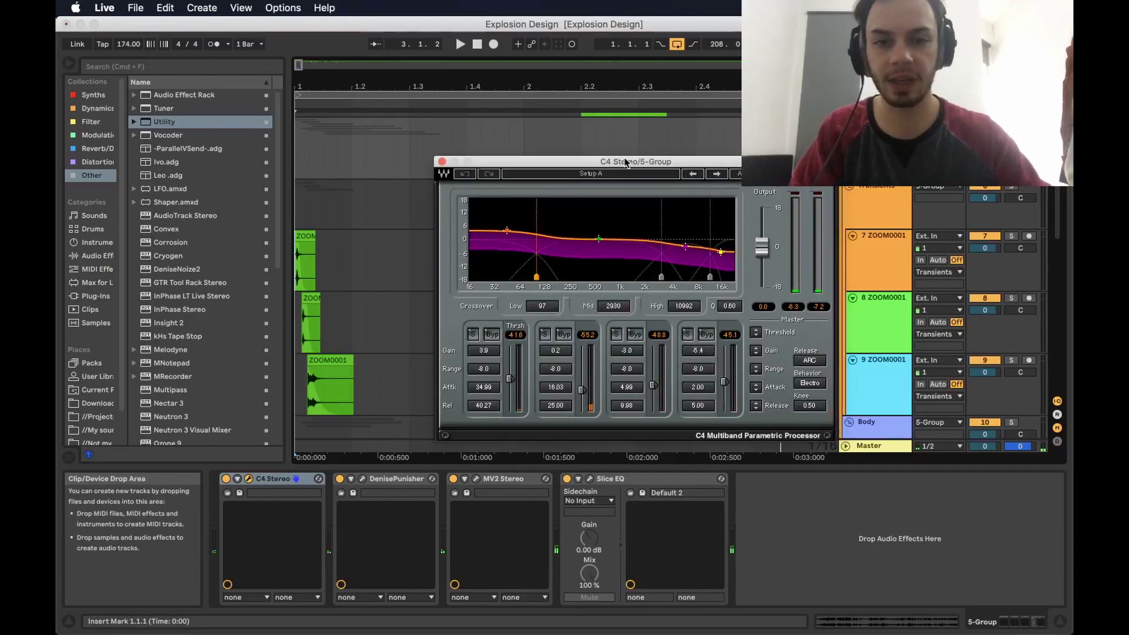
{"action": "left_click_drag", "start_coordinate": [630, 163], "coordinate": [525, 135]}
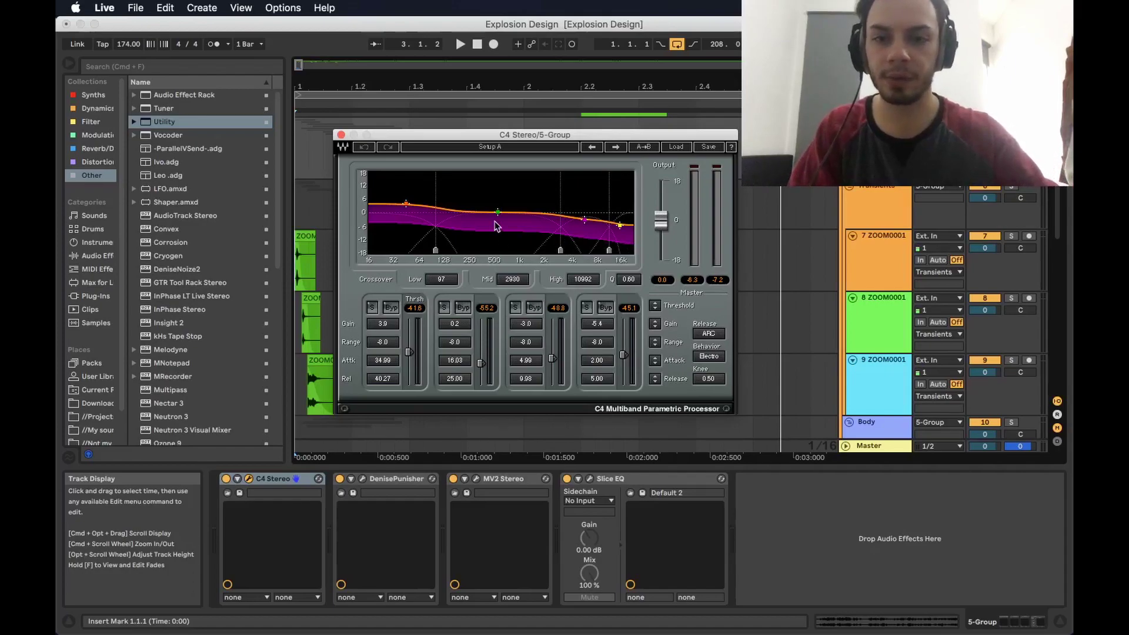
{"action": "left_click_drag", "start_coordinate": [385, 184], "coordinate": [539, 253]}
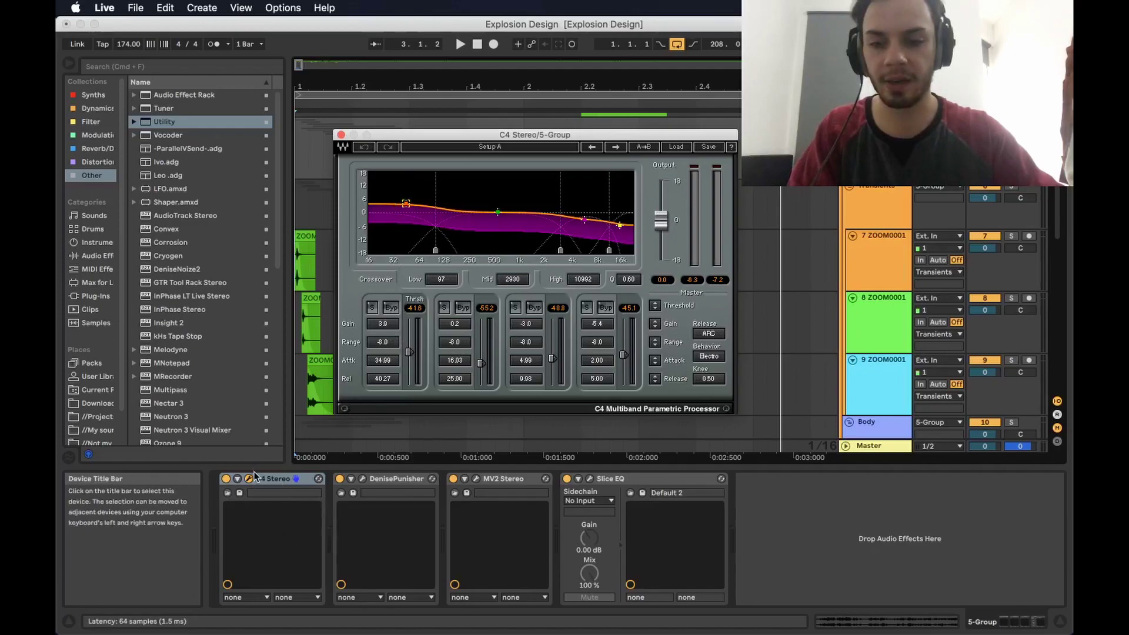
{"action": "left_click", "coordinate": [370, 479]}
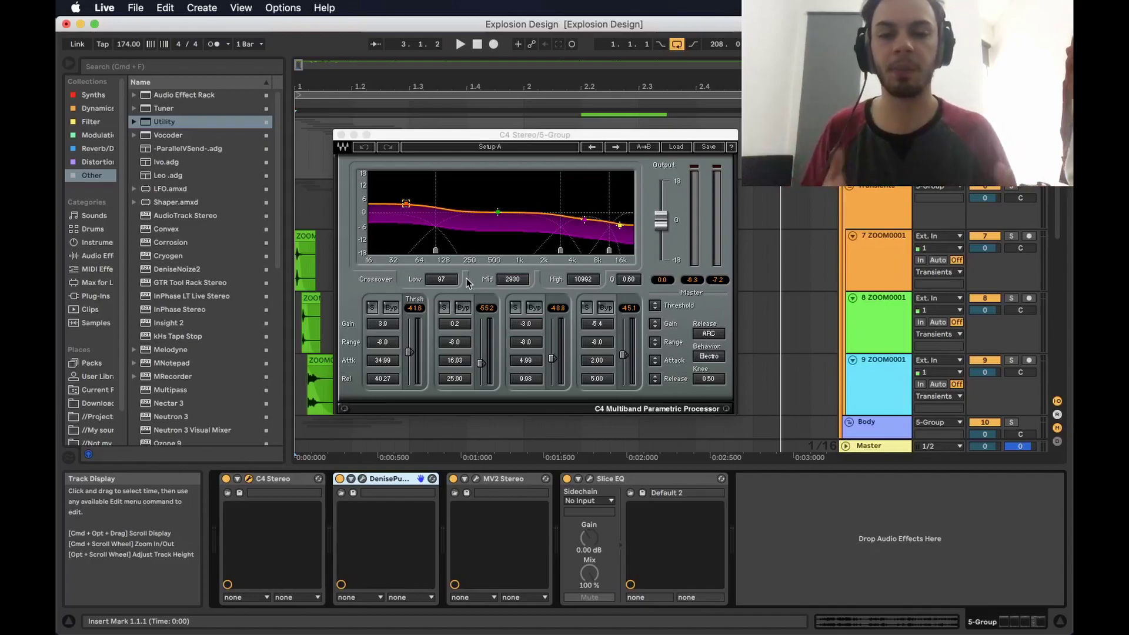
{"action": "left_click", "coordinate": [497, 213]}
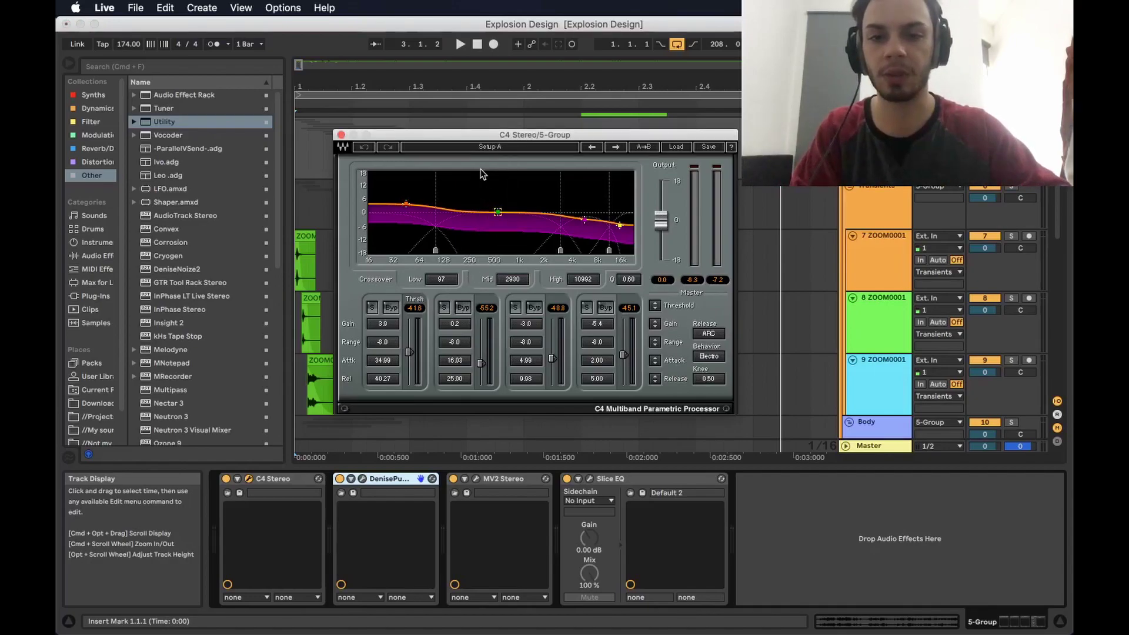
{"action": "left_click", "coordinate": [497, 212]}
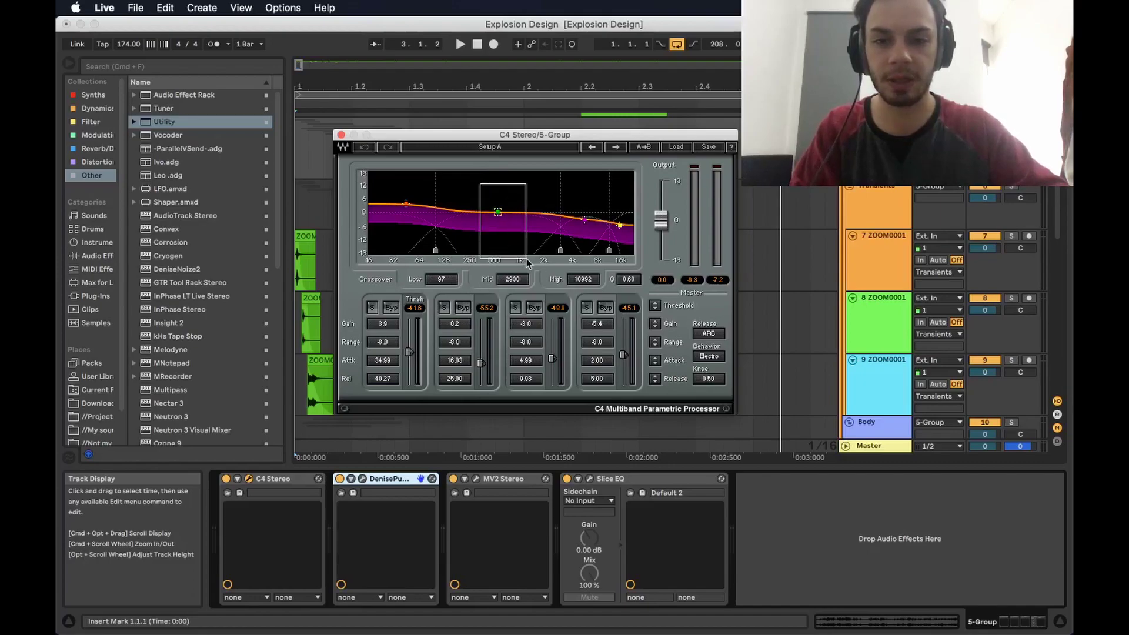
{"action": "left_click", "coordinate": [340, 135]}
Step: Review DenisePunisher's shape, punish and makeup settings on the 5 Group, and hide its window again
{"action": "left_click", "coordinate": [363, 479]}
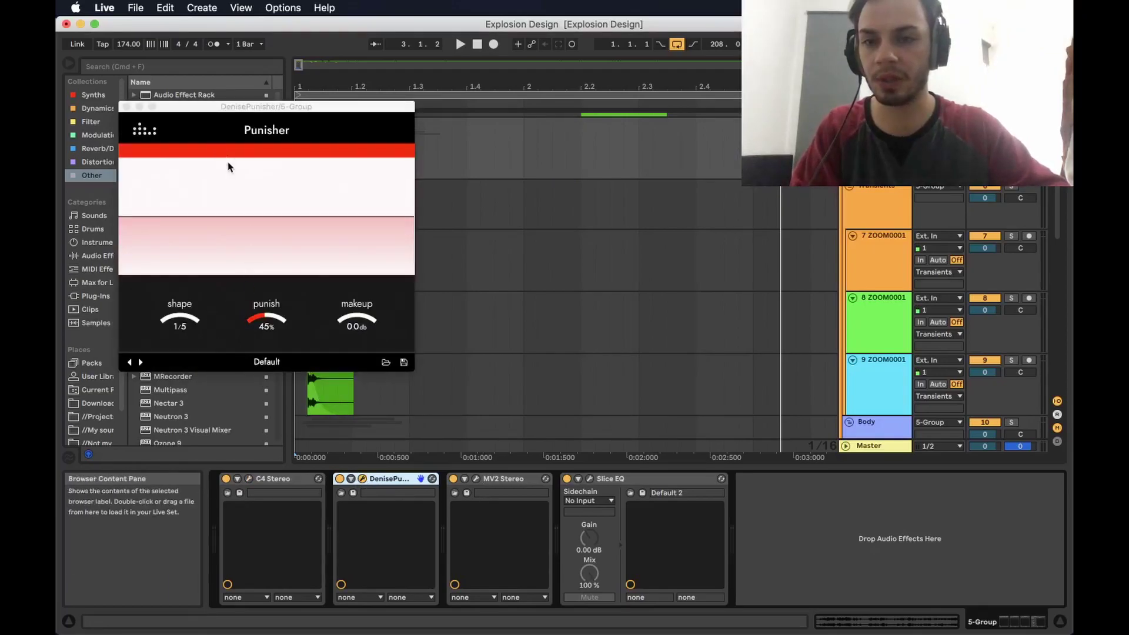
{"action": "left_click", "coordinate": [126, 106]}
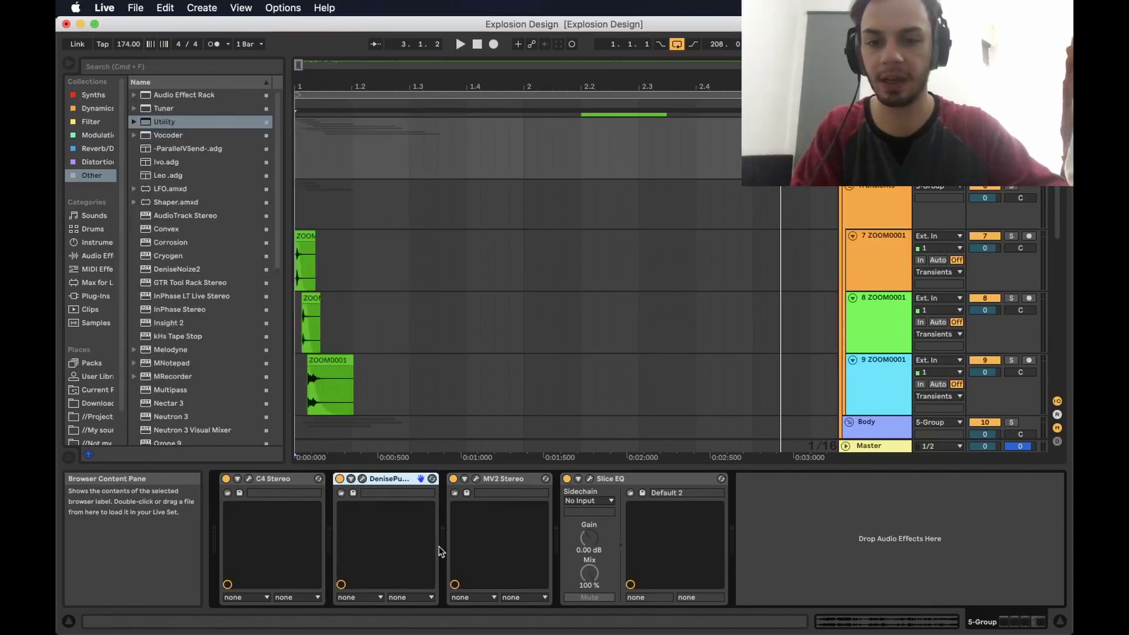
{"action": "left_click", "coordinate": [364, 479]}
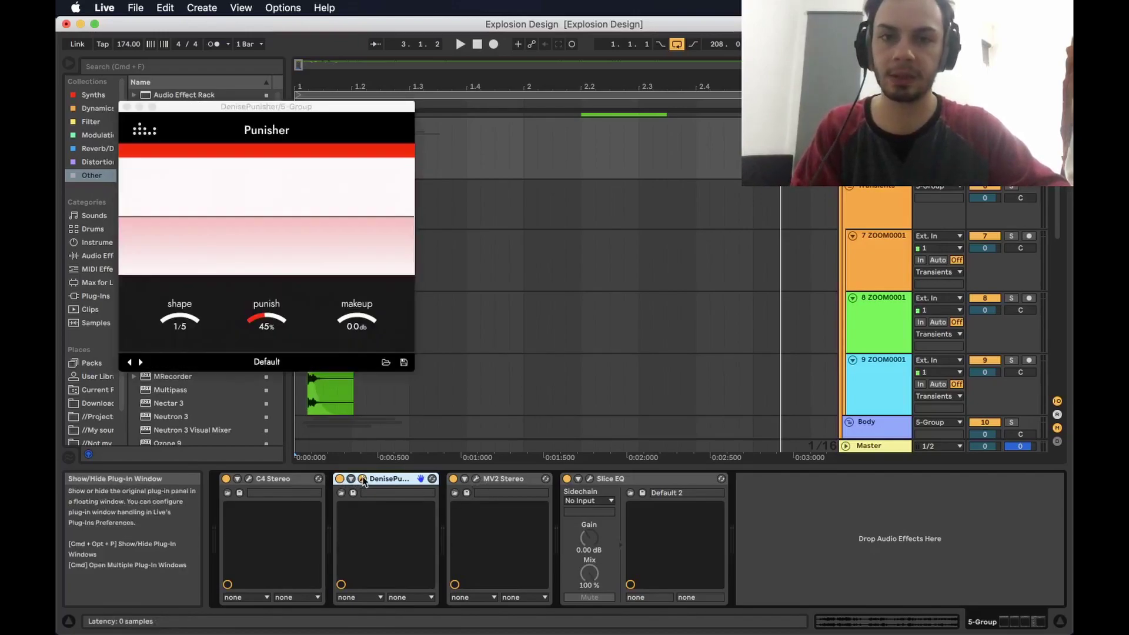
{"action": "left_click", "coordinate": [363, 479]}
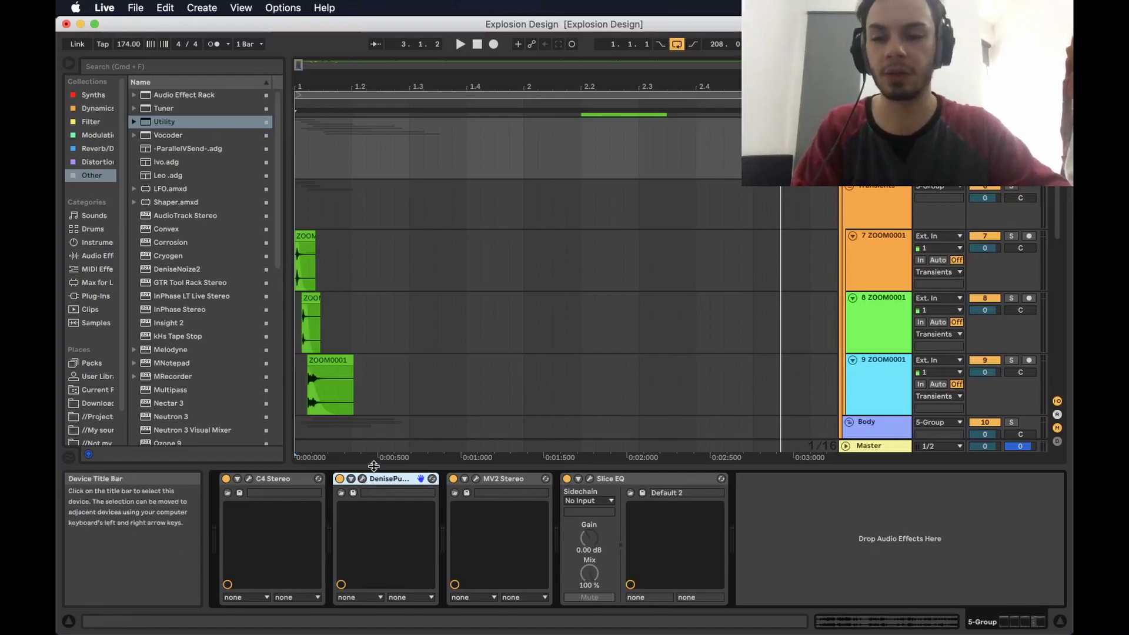
Step: Add iZotope Trash 2 from the Distortion collection to the 5 Group and place it between DenisePunisher and MV2 Stereo
{"action": "scroll", "coordinate": [201, 343], "scroll_direction": "down", "scroll_amount": 1}
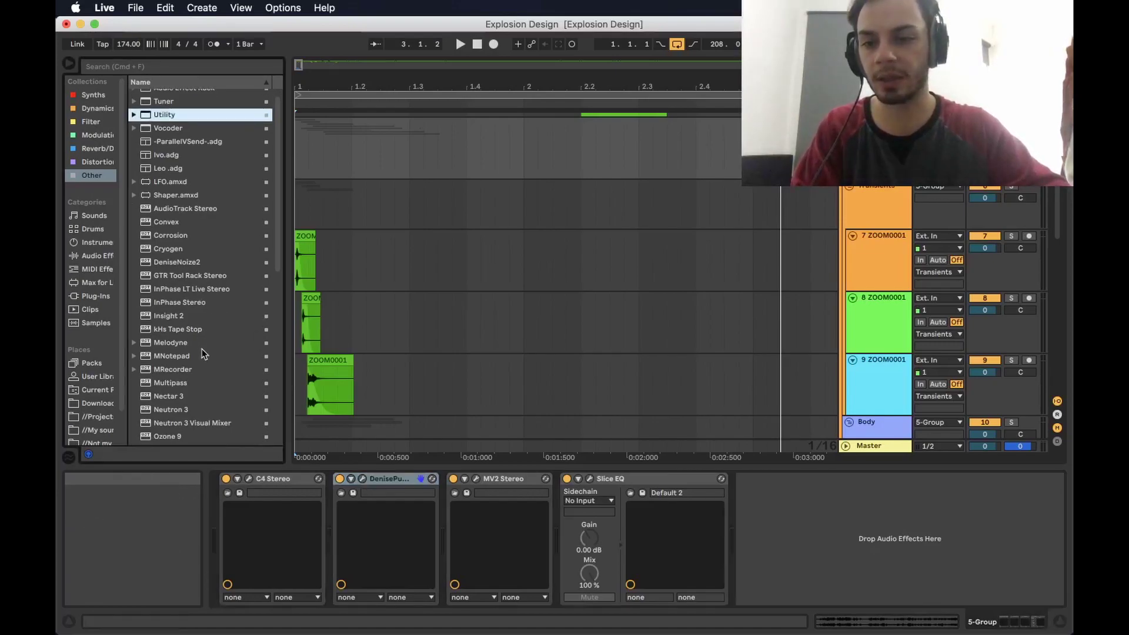
{"action": "scroll", "coordinate": [202, 353], "scroll_direction": "up", "scroll_amount": 1}
{"action": "left_click", "coordinate": [94, 151]}
{"action": "left_click", "coordinate": [94, 162]}
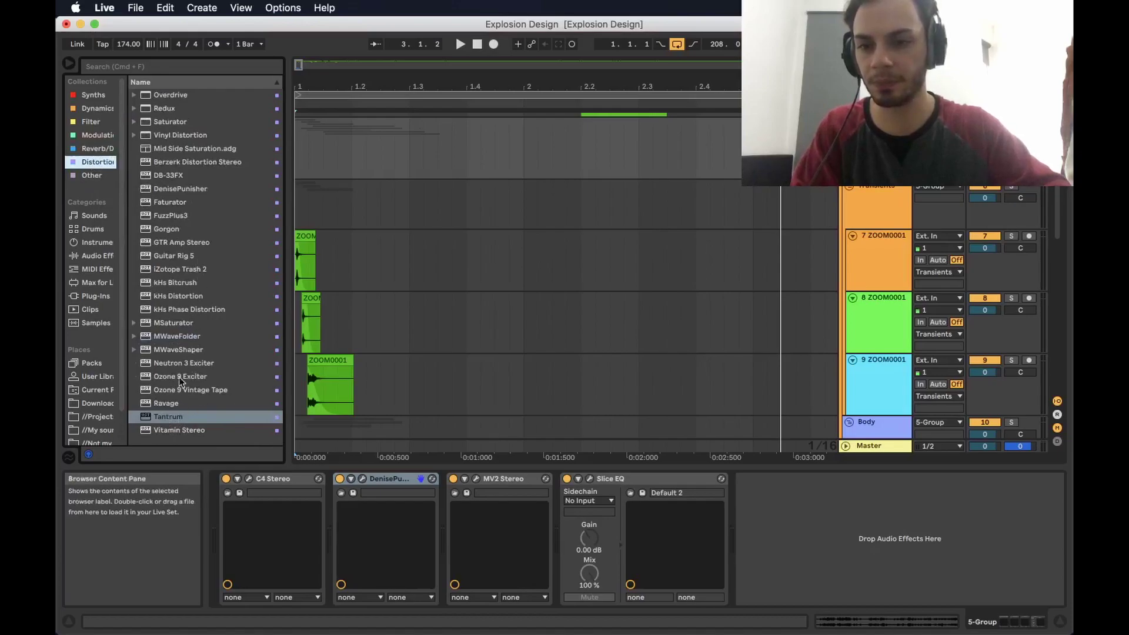
{"action": "left_click", "coordinate": [162, 418]}
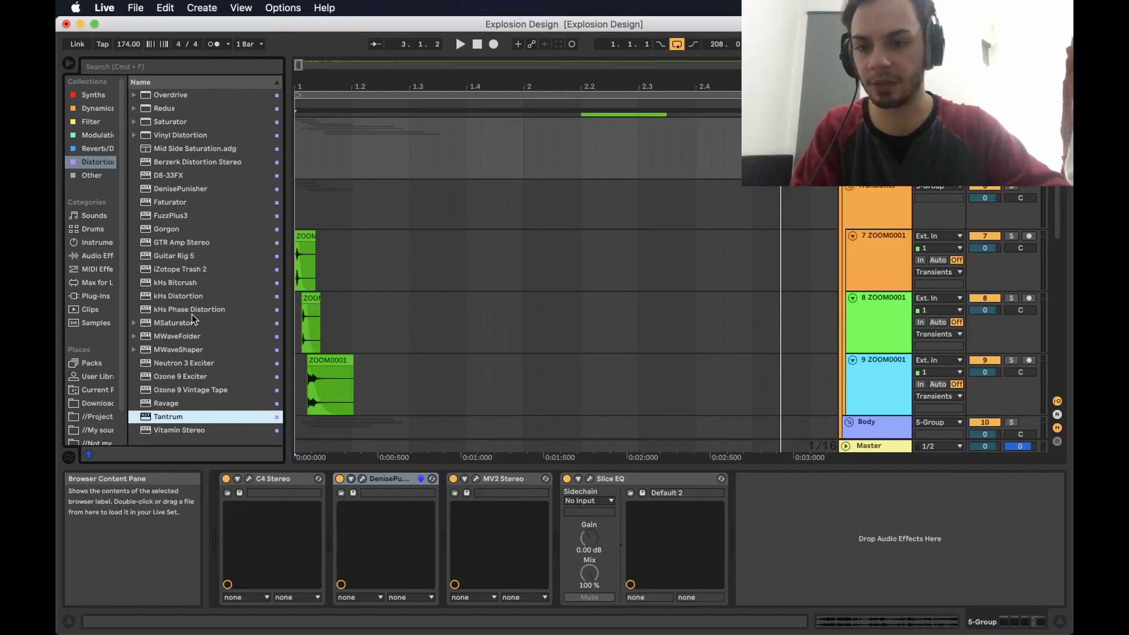
{"action": "left_click", "coordinate": [193, 270]}
{"action": "mouse_move", "coordinate": [456, 407]}
{"action": "left_mouse_down"}
{"action": "mouse_move", "coordinate": [391, 537]}
{"action": "mouse_move", "coordinate": [243, 276]}
{"action": "left_mouse_up"}
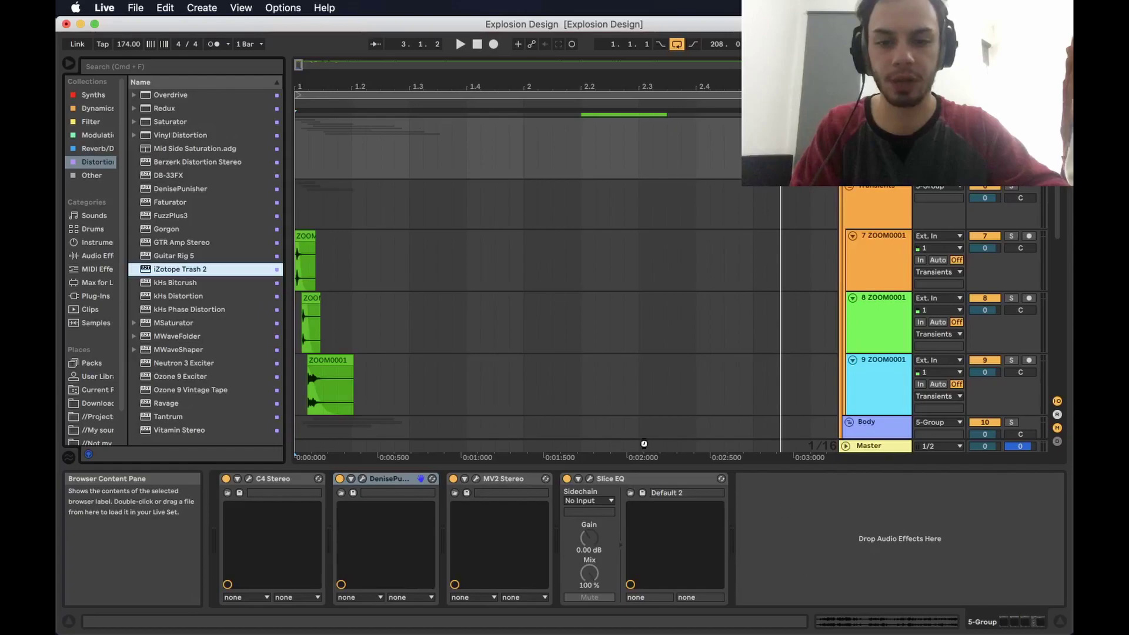
{"action": "key", "text": "Return"}
{"action": "left_click", "coordinate": [131, 115]}
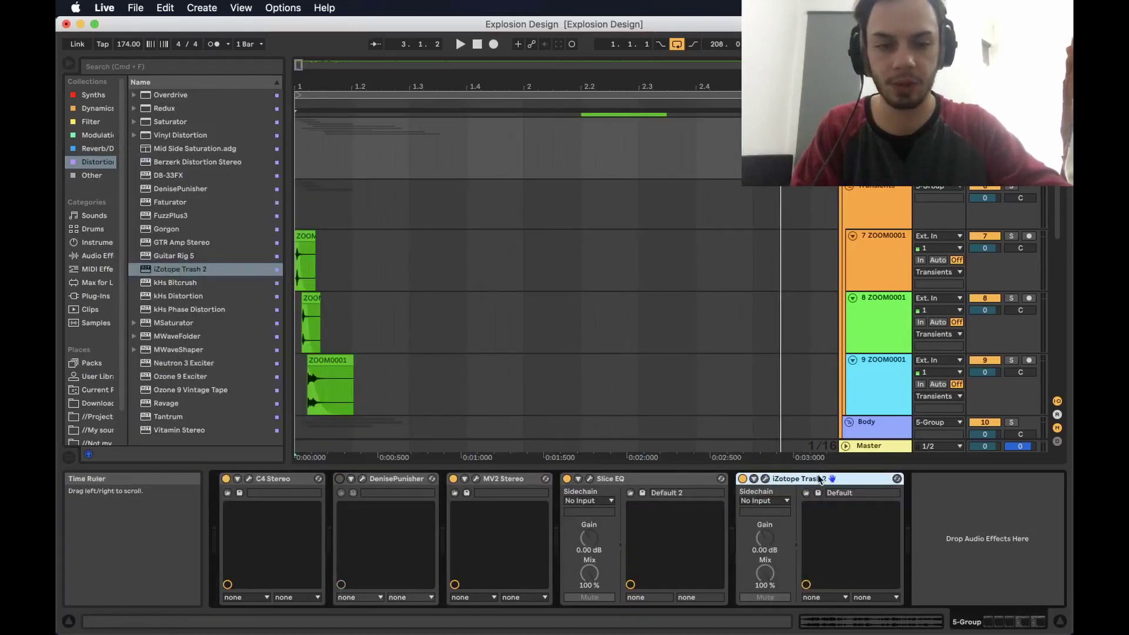
{"action": "left_click_drag", "start_coordinate": [800, 478], "coordinate": [464, 506]}
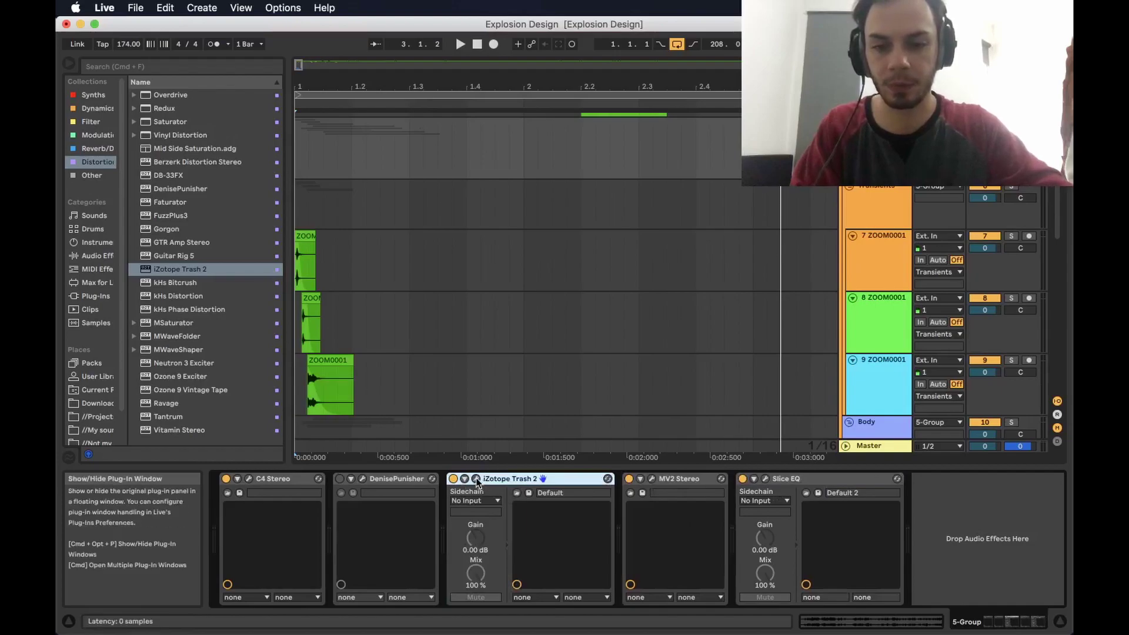
Step: Load the Kick and Bell impulse response from Devices in Trash 2's Convolve module and set its mix to 75.1
{"action": "left_click", "coordinate": [475, 479]}
{"action": "left_click", "coordinate": [453, 533]}
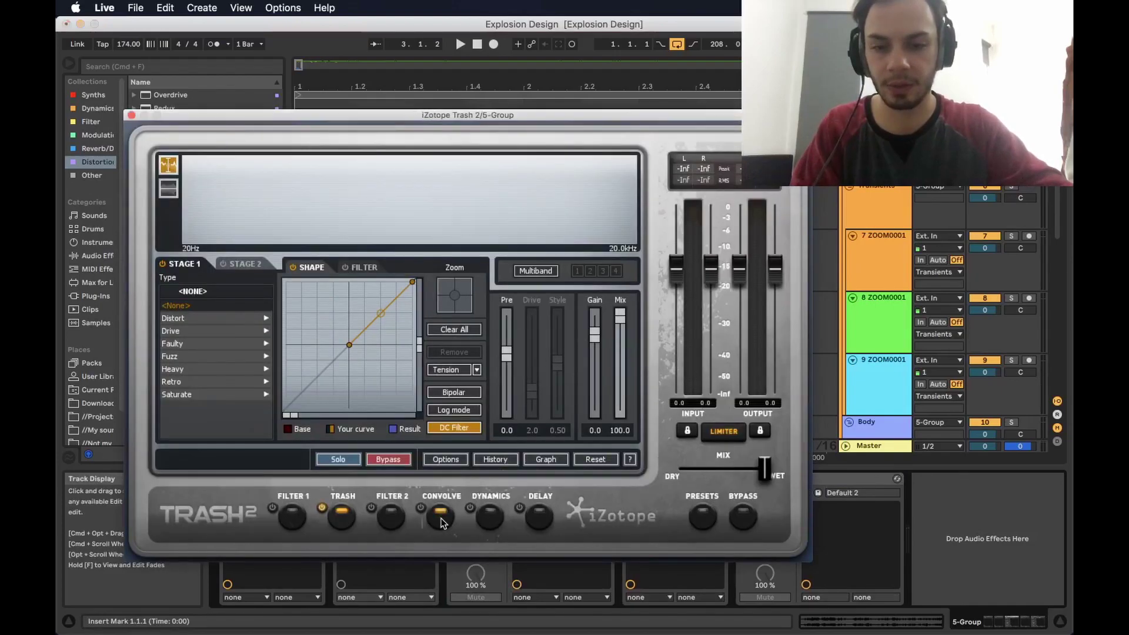
{"action": "left_click", "coordinate": [253, 357]}
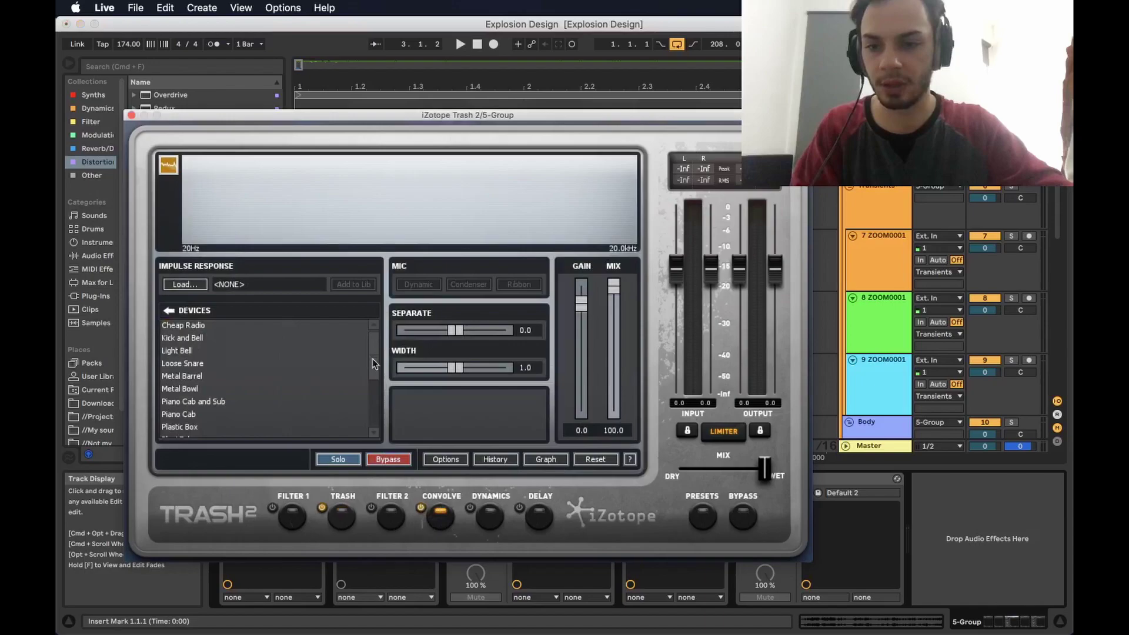
{"action": "left_click", "coordinate": [294, 338]}
{"action": "left_click_drag", "start_coordinate": [613, 287], "coordinate": [613, 317]}
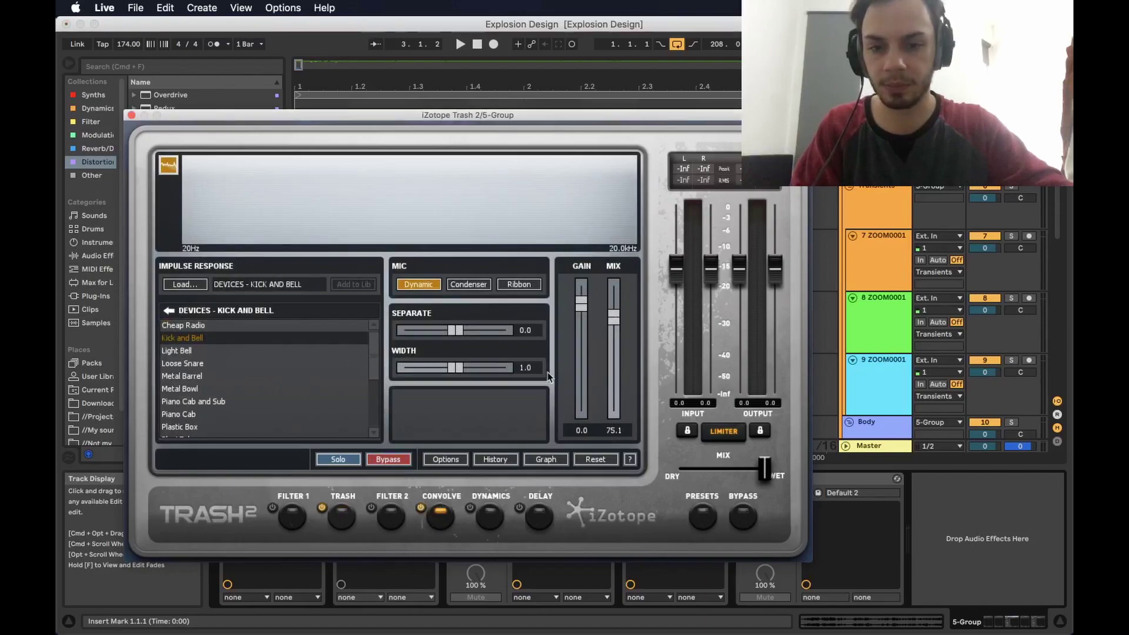
{"action": "left_click", "coordinate": [131, 115]}
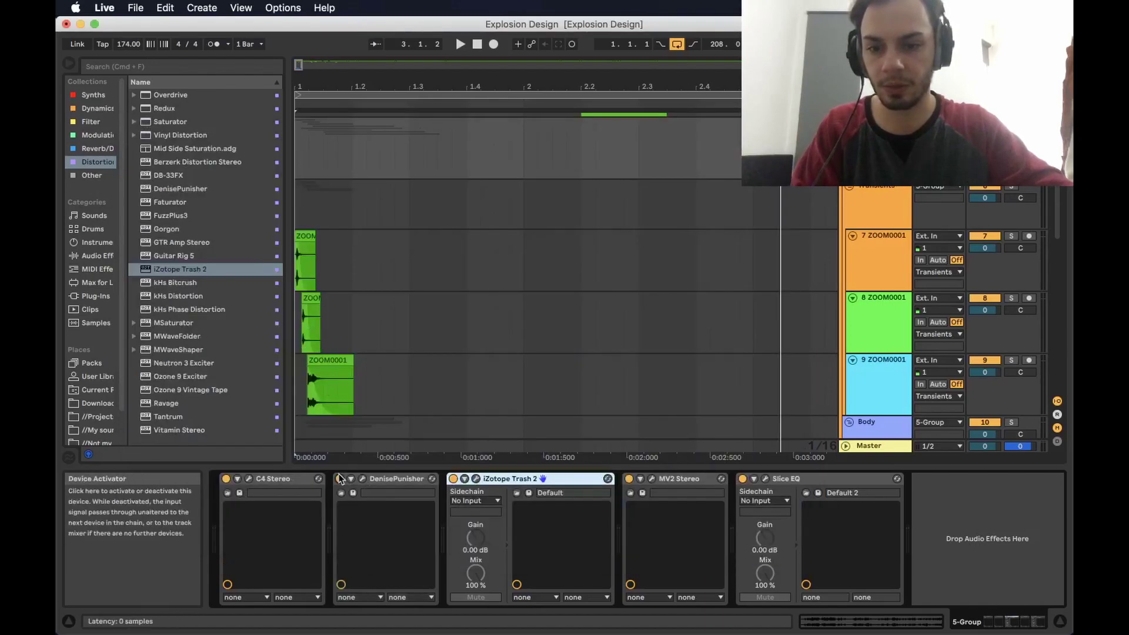
Step: Play the 5 Group from 1.1.1 with Trash 2 in the chain, and show the group's devices again
{"action": "left_click", "coordinate": [298, 257]}
{"action": "key", "text": "space"}
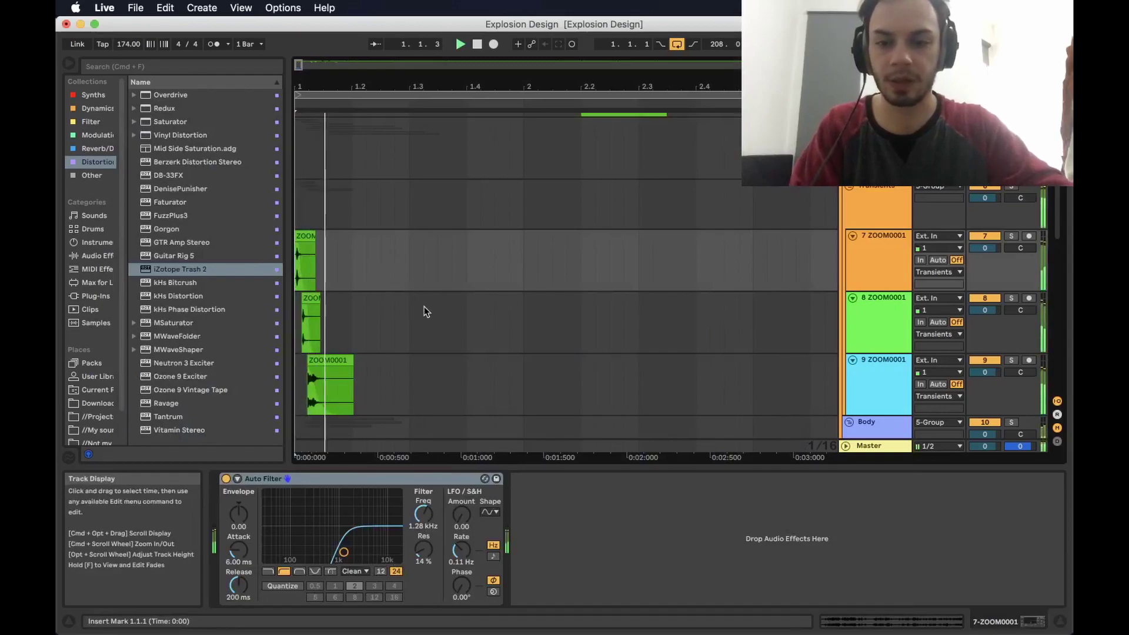
{"action": "scroll", "coordinate": [864, 235], "scroll_direction": "up", "scroll_amount": 3}
{"action": "left_click", "coordinate": [867, 205]}
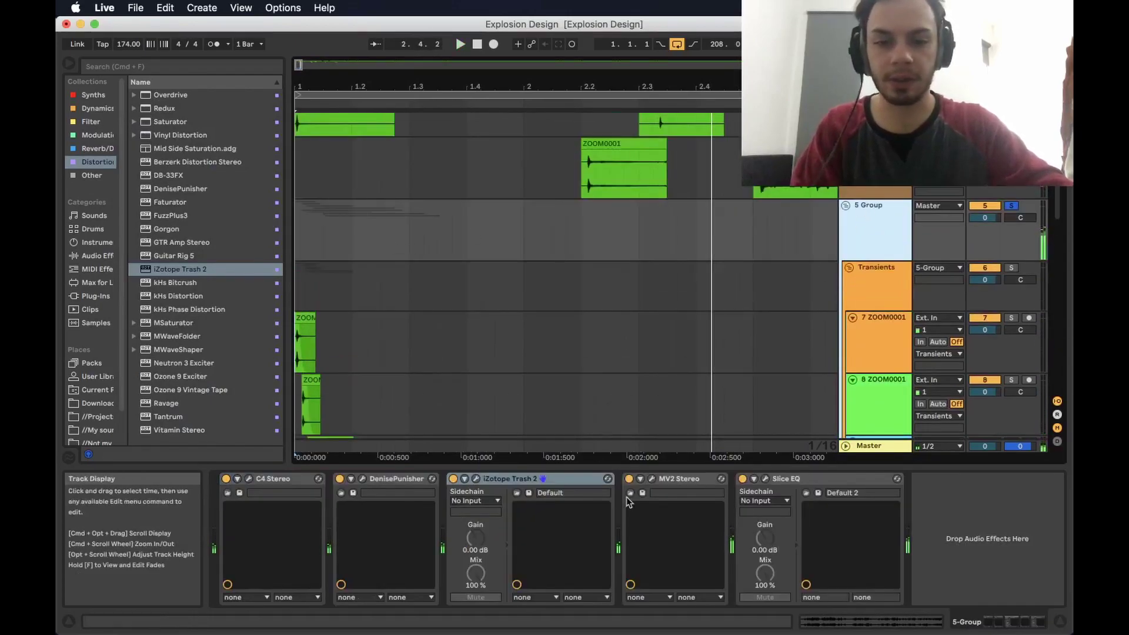
Step: Reduce Trash 2's Convolve mix to 32.2 and try the Metal Bowl and Snare impulse responses during playback
{"action": "left_click", "coordinate": [476, 478]}
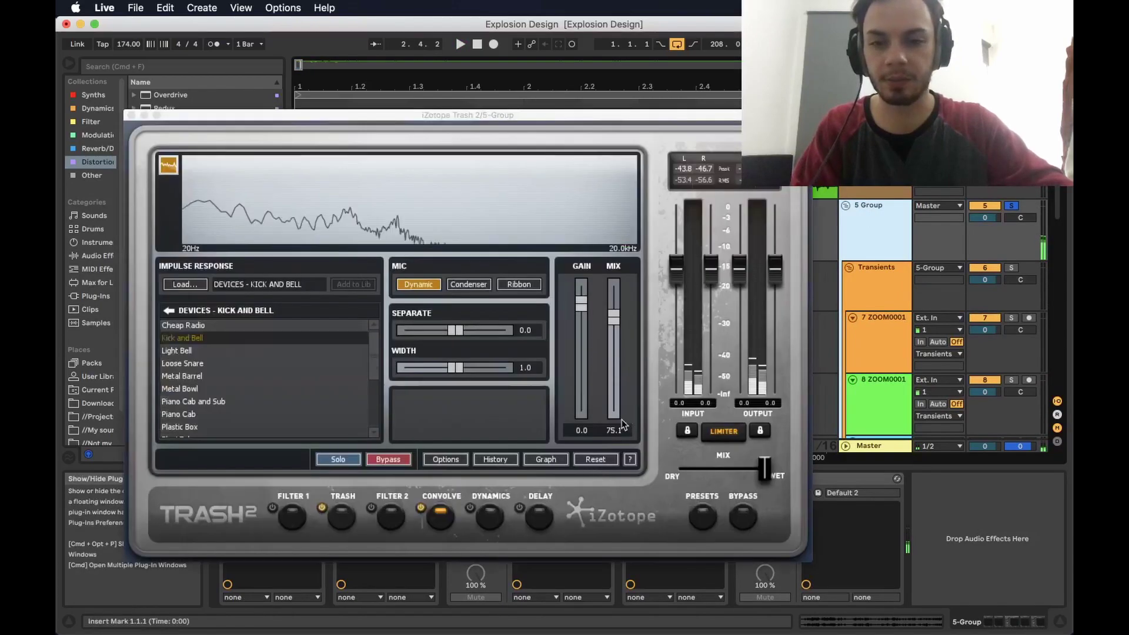
{"action": "left_click_drag", "start_coordinate": [611, 340], "coordinate": [610, 353]}
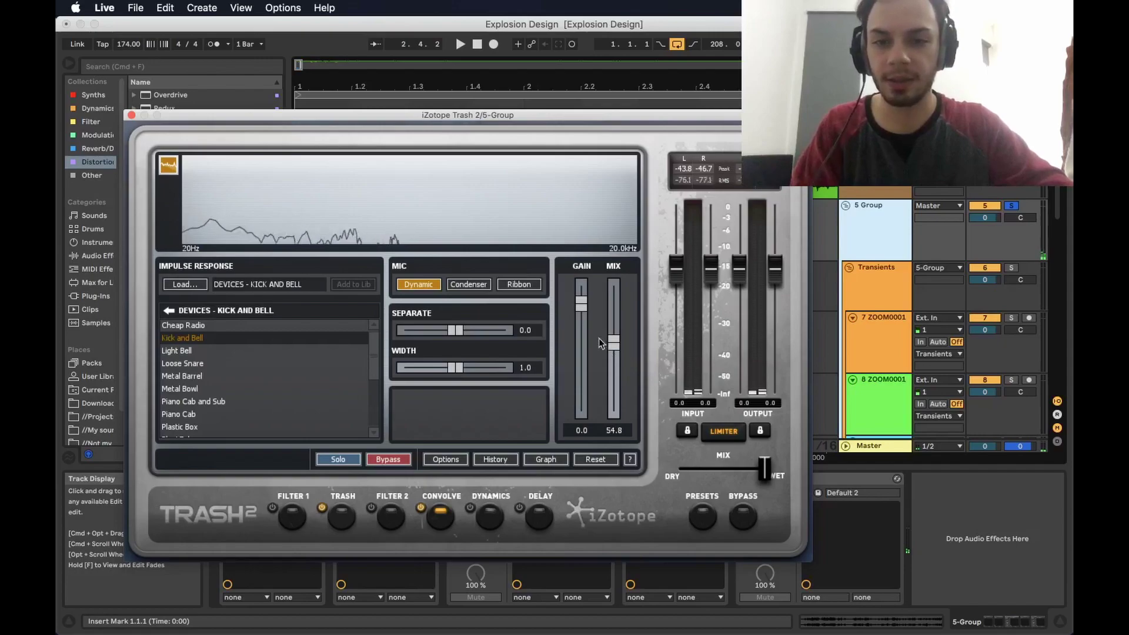
{"action": "left_click_drag", "start_coordinate": [610, 352], "coordinate": [619, 378]}
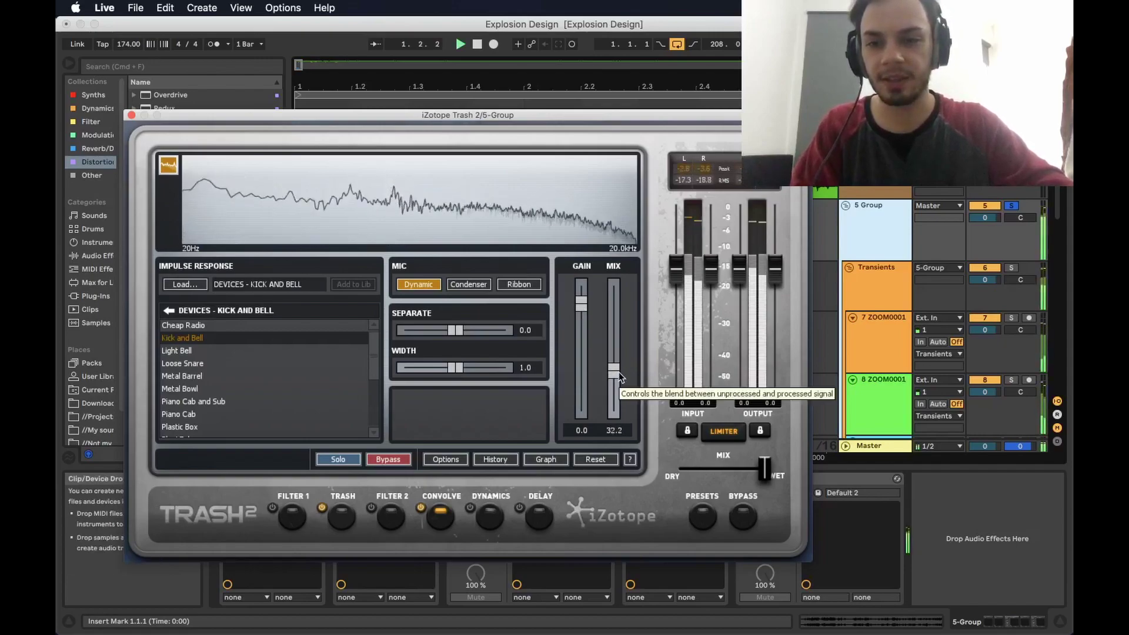
{"action": "left_click", "coordinate": [235, 388]}
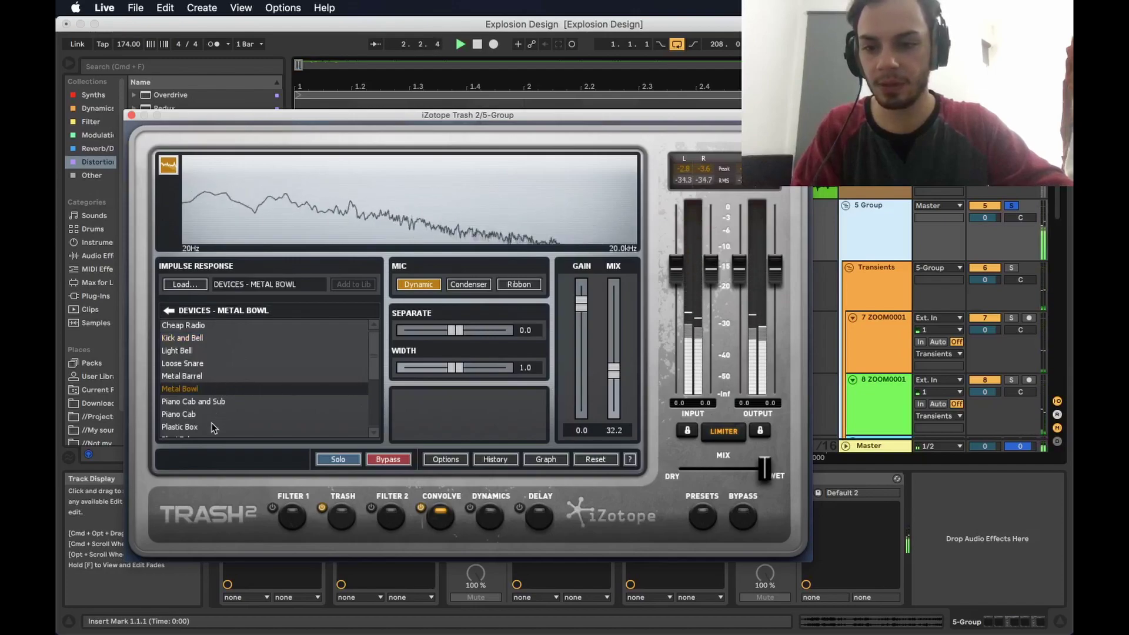
{"action": "scroll", "coordinate": [213, 420], "scroll_direction": "down", "scroll_amount": 3}
{"action": "left_click", "coordinate": [210, 393]}
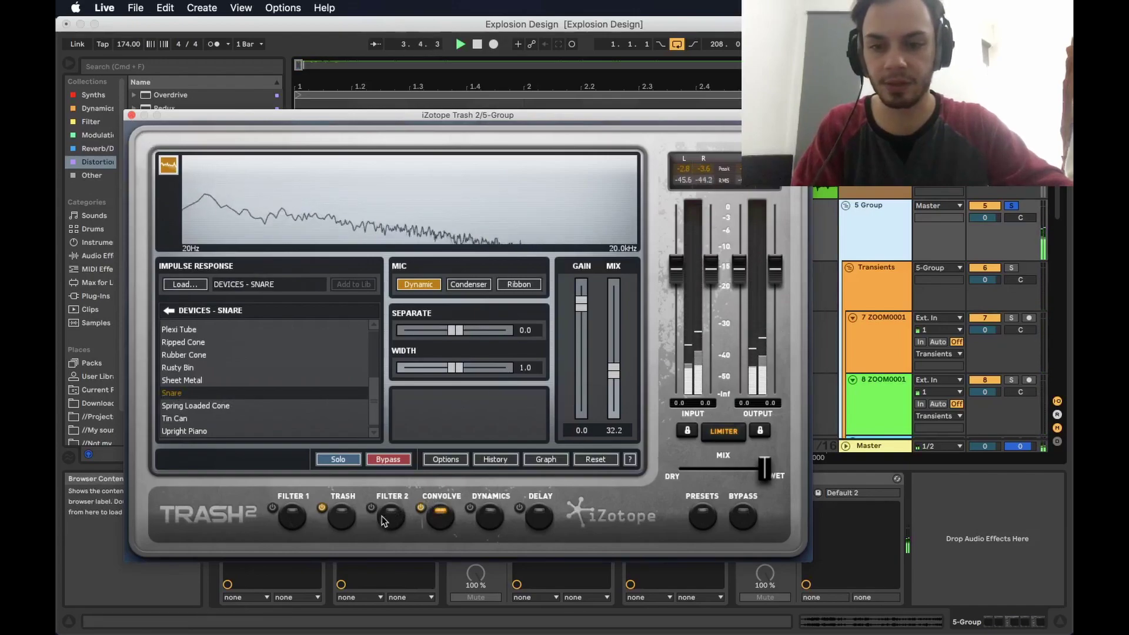
Step: Bend the Stage 1 waveshaping curve of Trash 2's Trash module into a steep rise with a flat top, and close the plug-in
{"action": "left_click", "coordinate": [342, 516]}
{"action": "left_click_drag", "start_coordinate": [352, 296], "coordinate": [392, 269]}
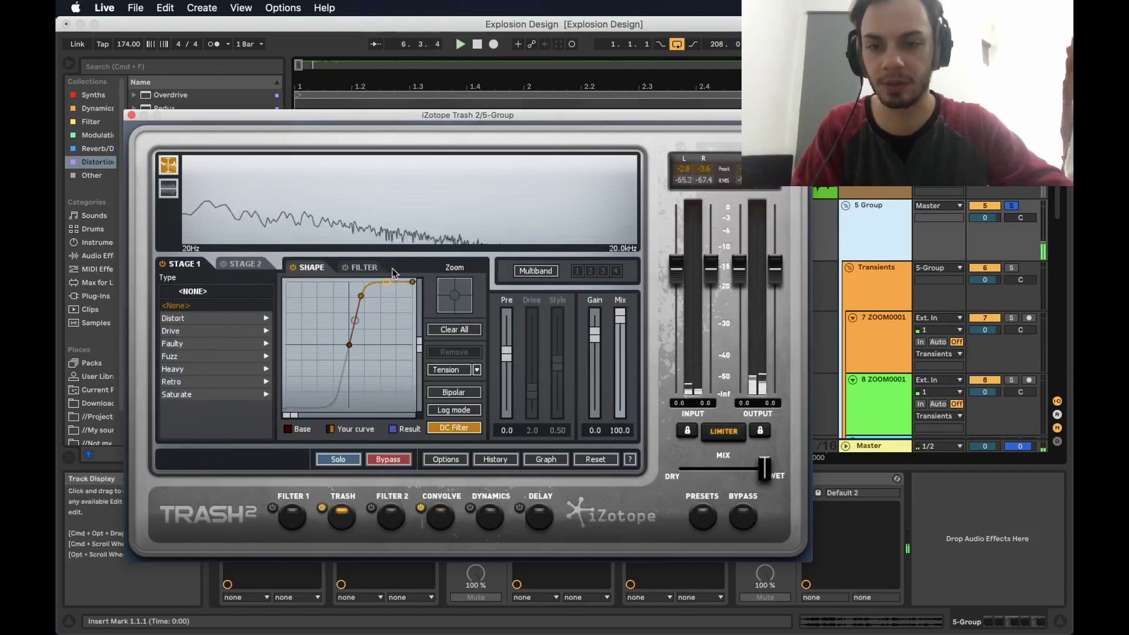
{"action": "left_click", "coordinate": [132, 115]}
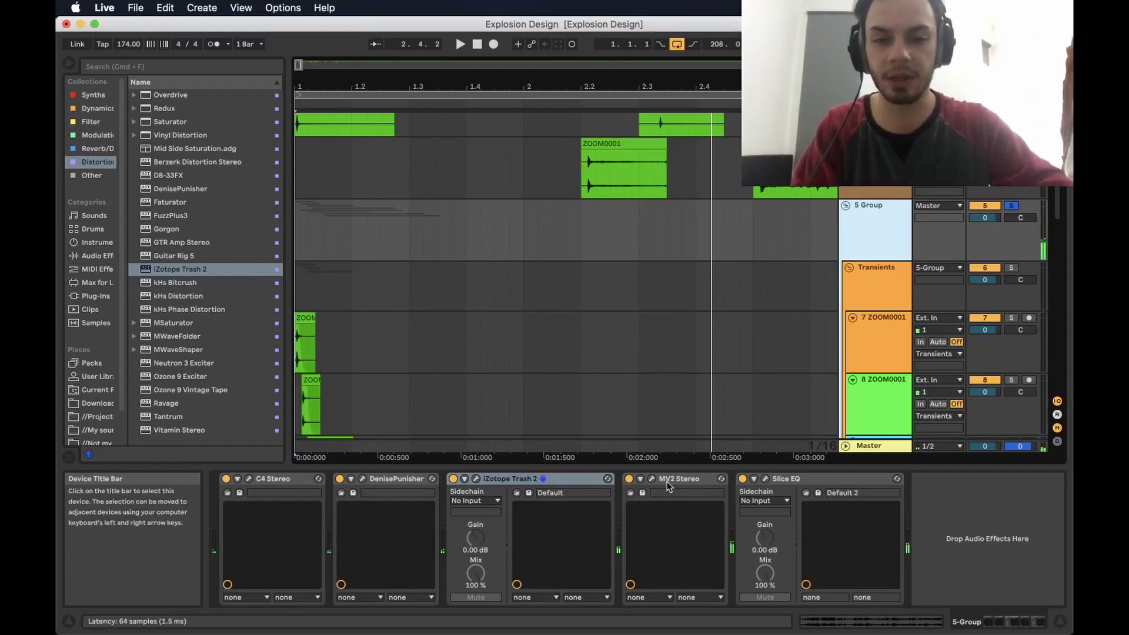
{"action": "left_click", "coordinate": [492, 481]}
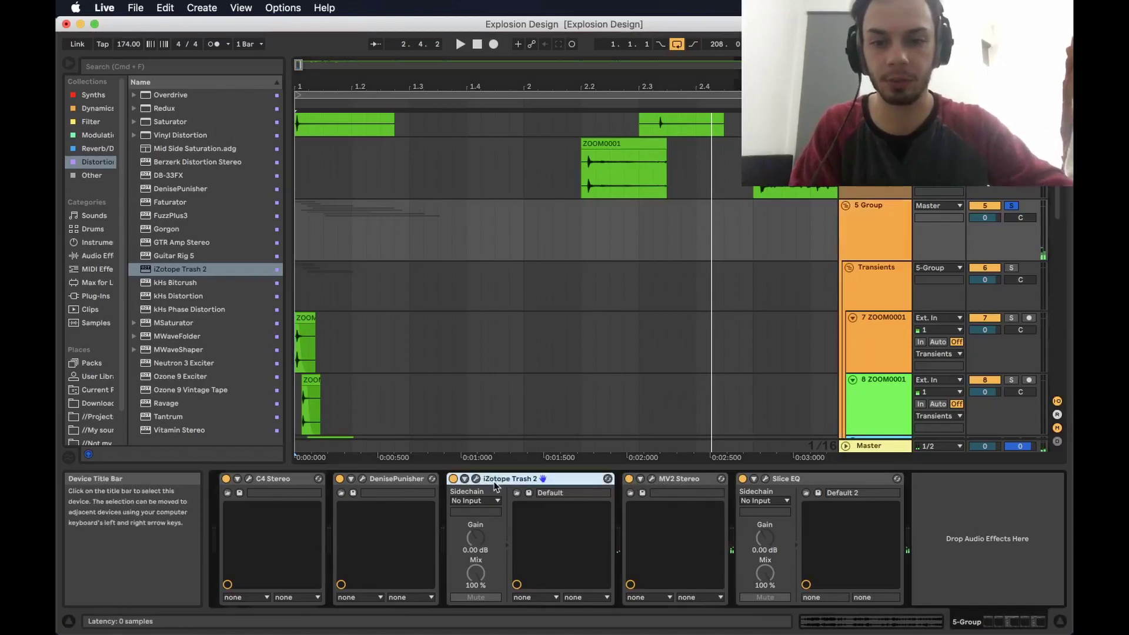
{"action": "key", "text": "Delete"}
Step: Check the MV2 Stereo level settings on the 5 Group, hide its window, and open the Slice EQ curve
{"action": "left_click", "coordinate": [477, 479]}
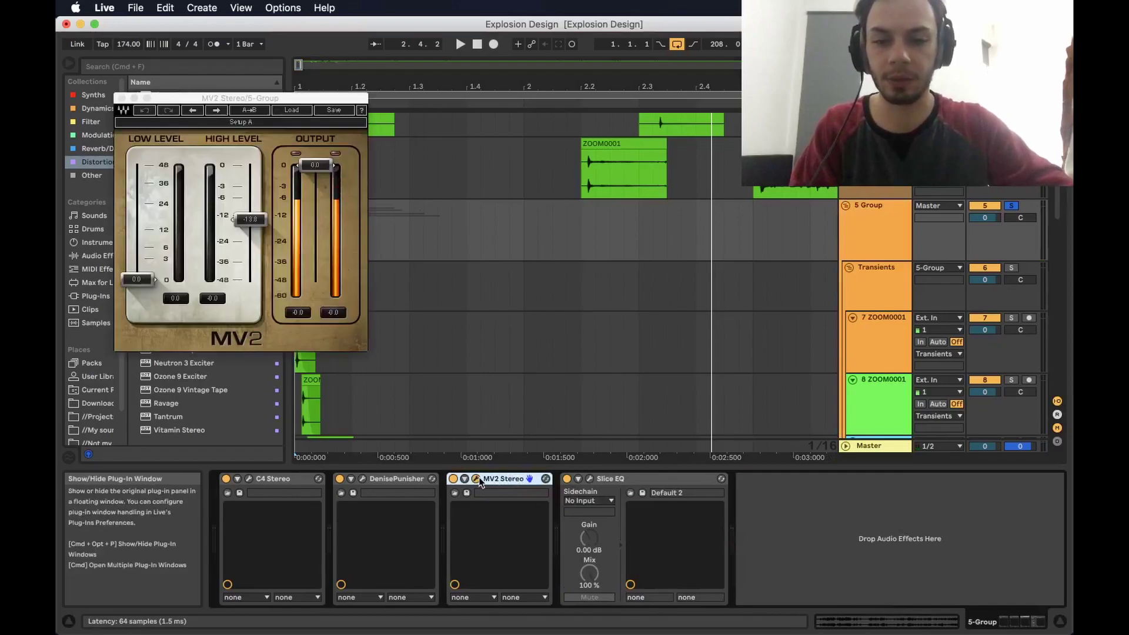
{"action": "left_click", "coordinate": [477, 479]}
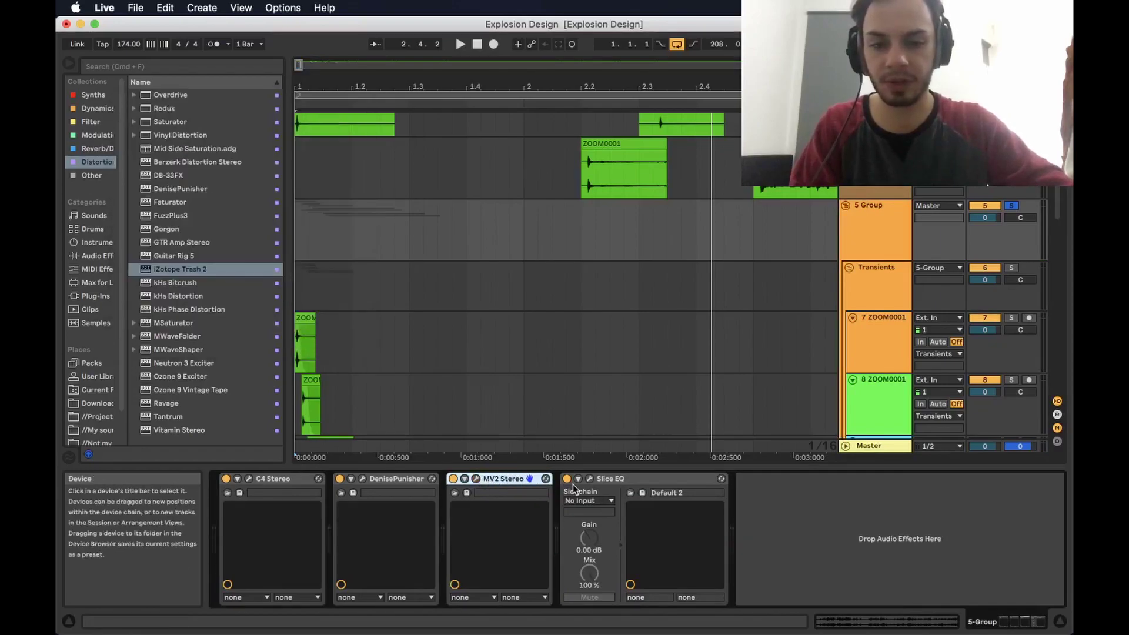
{"action": "left_click", "coordinate": [590, 480]}
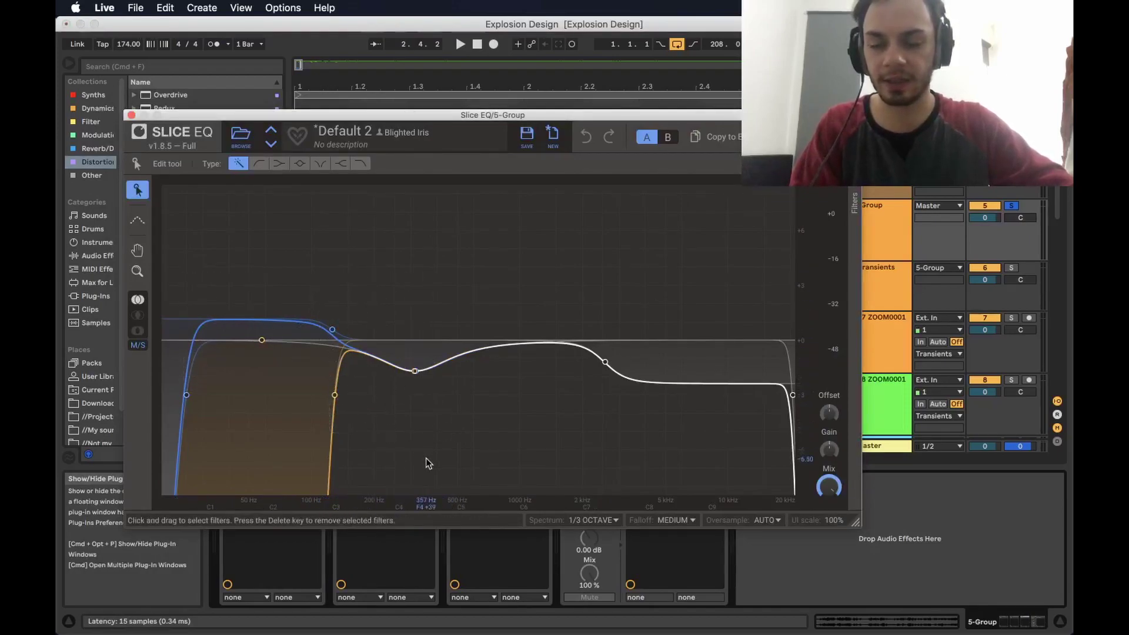
Step: Examine the low-mid dip, the low-end shape and the high shelf of the Slice EQ curve, and close its window
{"action": "left_click_drag", "start_coordinate": [379, 346], "coordinate": [415, 363]}
{"action": "left_click", "coordinate": [587, 136]}
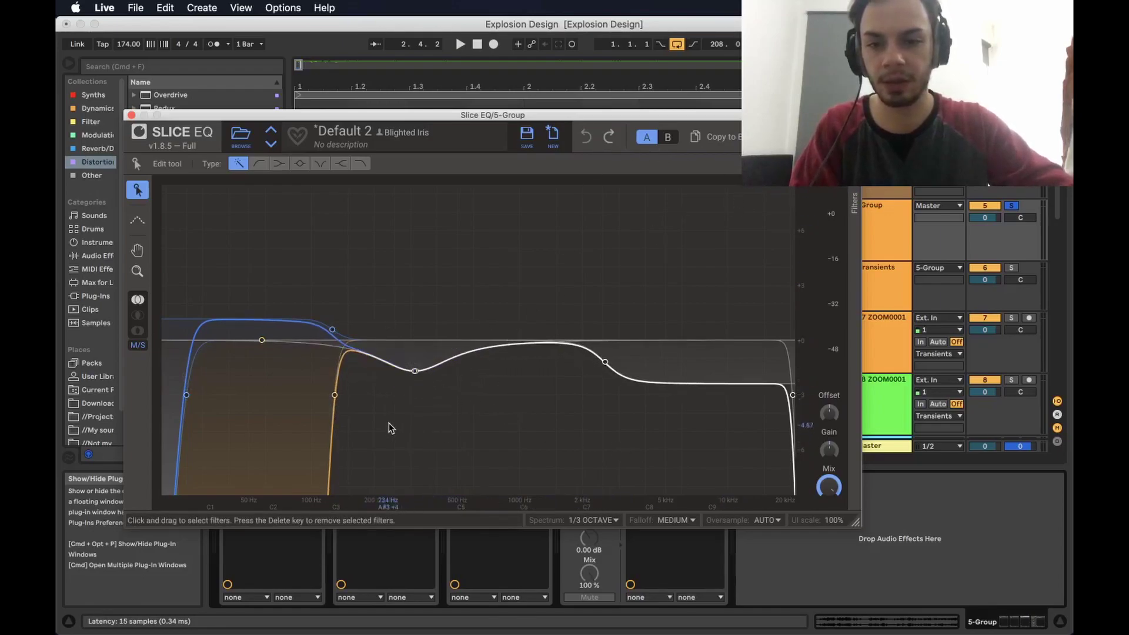
{"action": "left_click_drag", "start_coordinate": [373, 308], "coordinate": [248, 350]}
{"action": "left_click", "coordinate": [307, 254]}
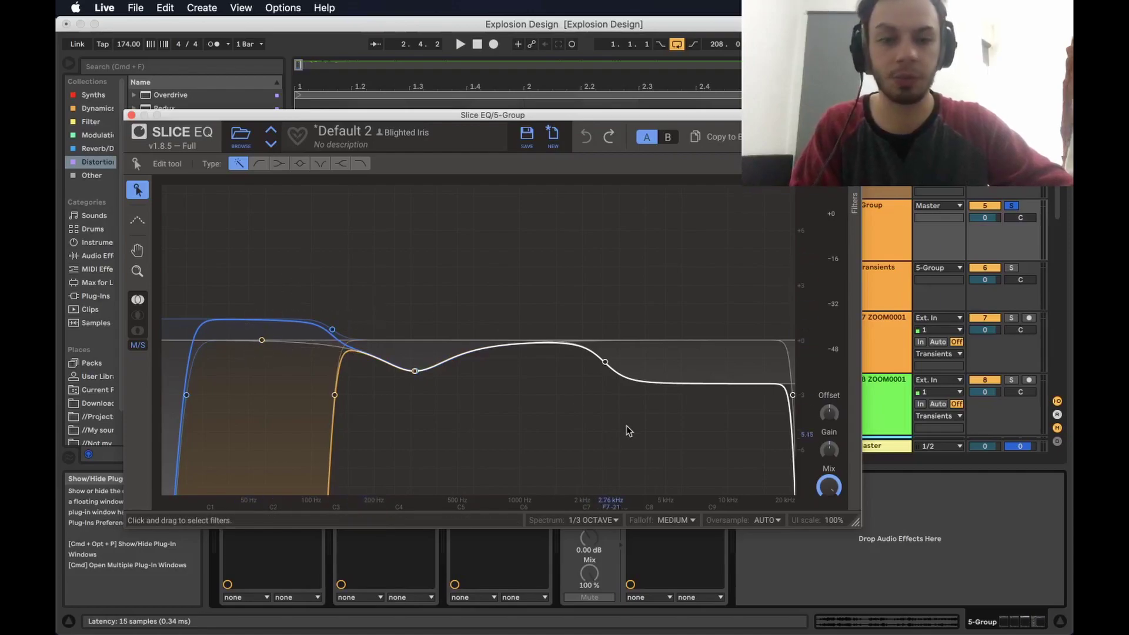
{"action": "left_click_drag", "start_coordinate": [690, 428], "coordinate": [577, 339]}
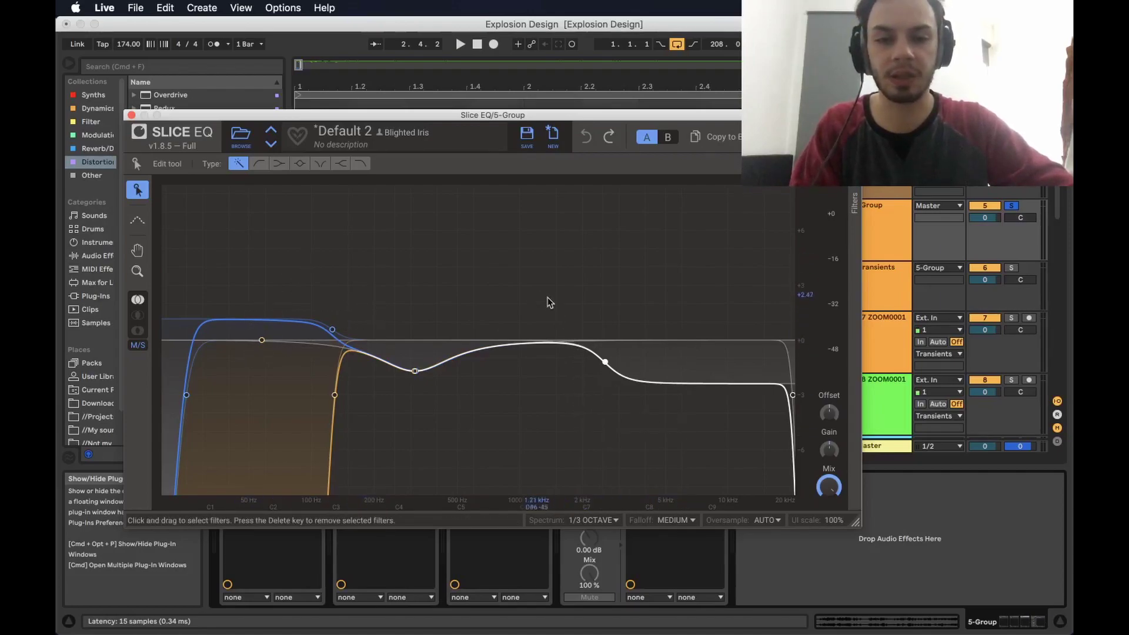
{"action": "left_click_drag", "start_coordinate": [537, 295], "coordinate": [653, 421]}
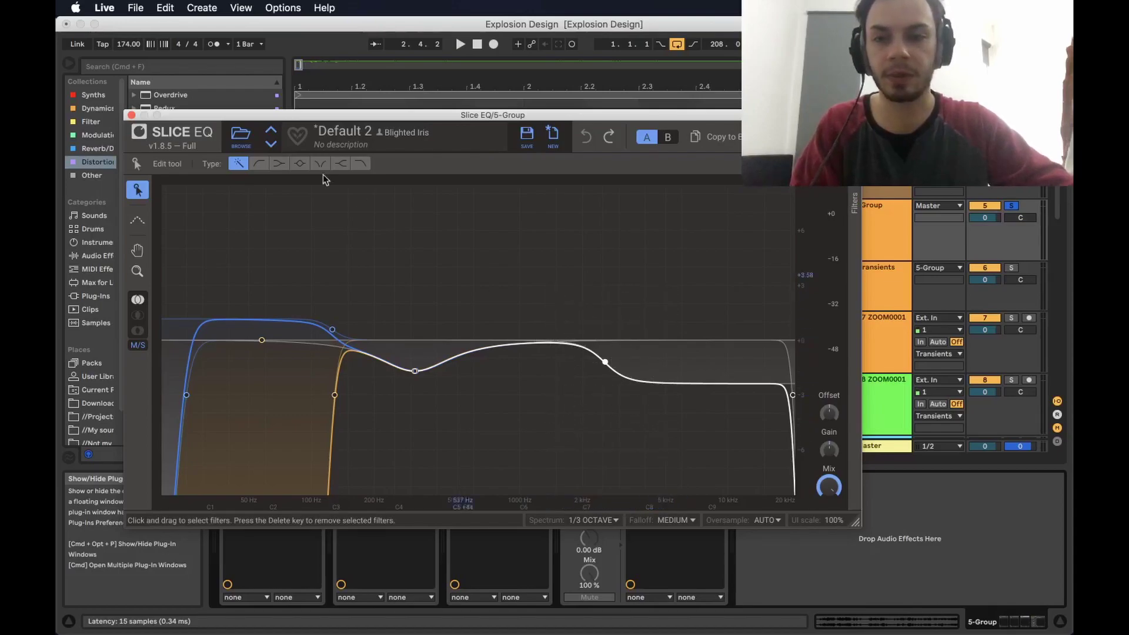
{"action": "left_click", "coordinate": [131, 114]}
Step: Collapse the Transients, Body and Tail groups, marking the time ranges of the Transients and Body layers along the way
{"action": "scroll", "coordinate": [771, 316], "scroll_direction": "down", "scroll_amount": 10}
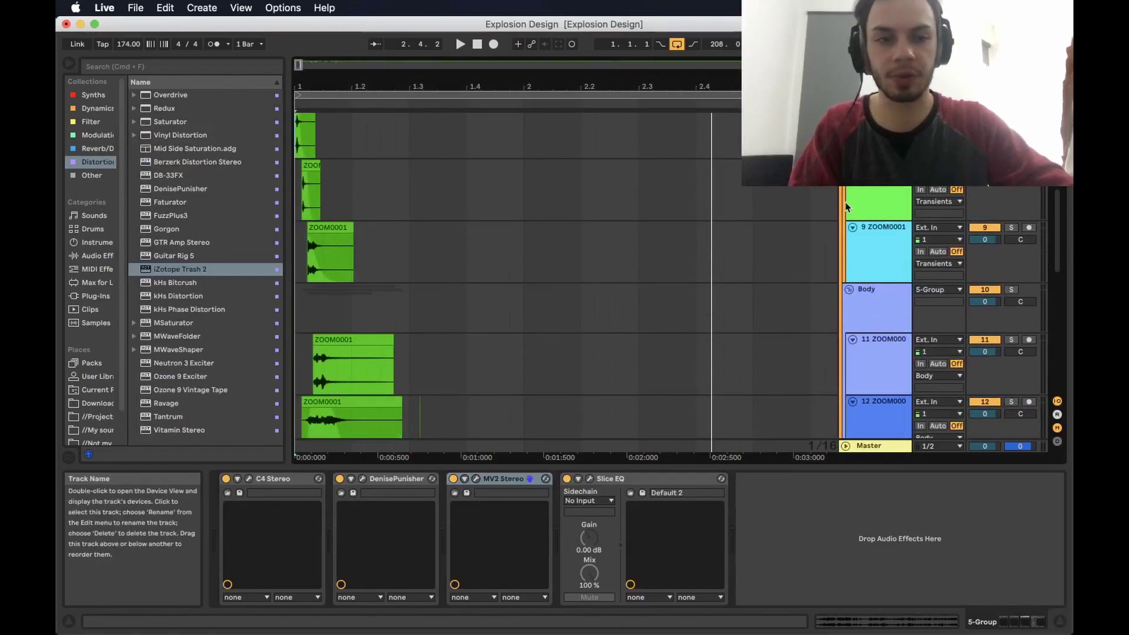
{"action": "scroll", "coordinate": [847, 207], "scroll_direction": "up", "scroll_amount": 4}
{"action": "left_click", "coordinate": [849, 166]}
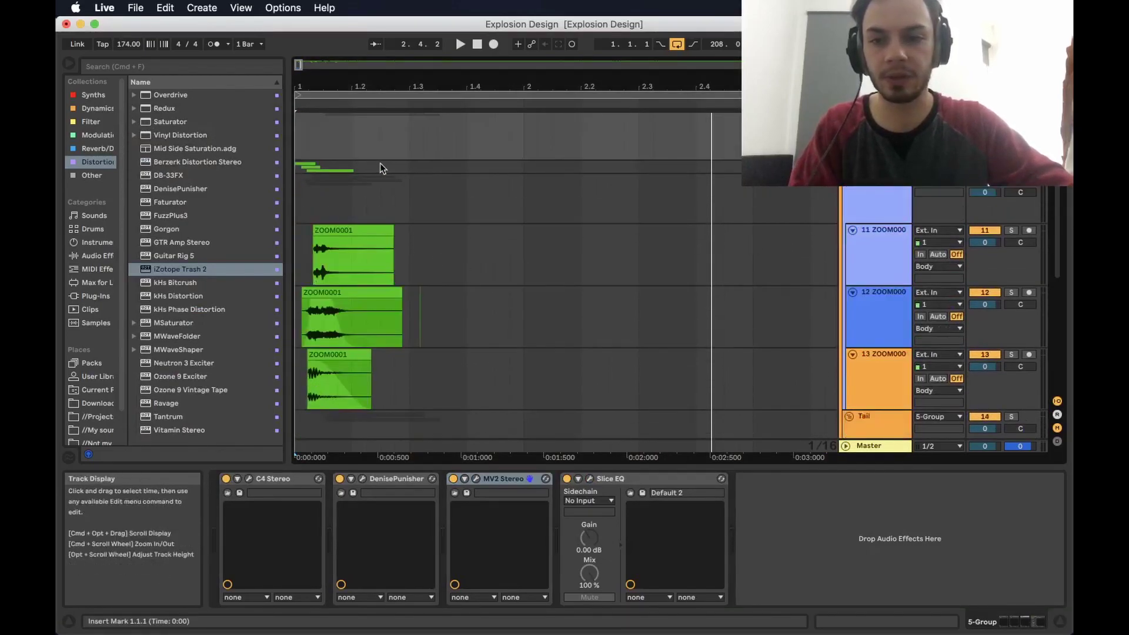
{"action": "left_click_drag", "start_coordinate": [401, 167], "coordinate": [295, 167]}
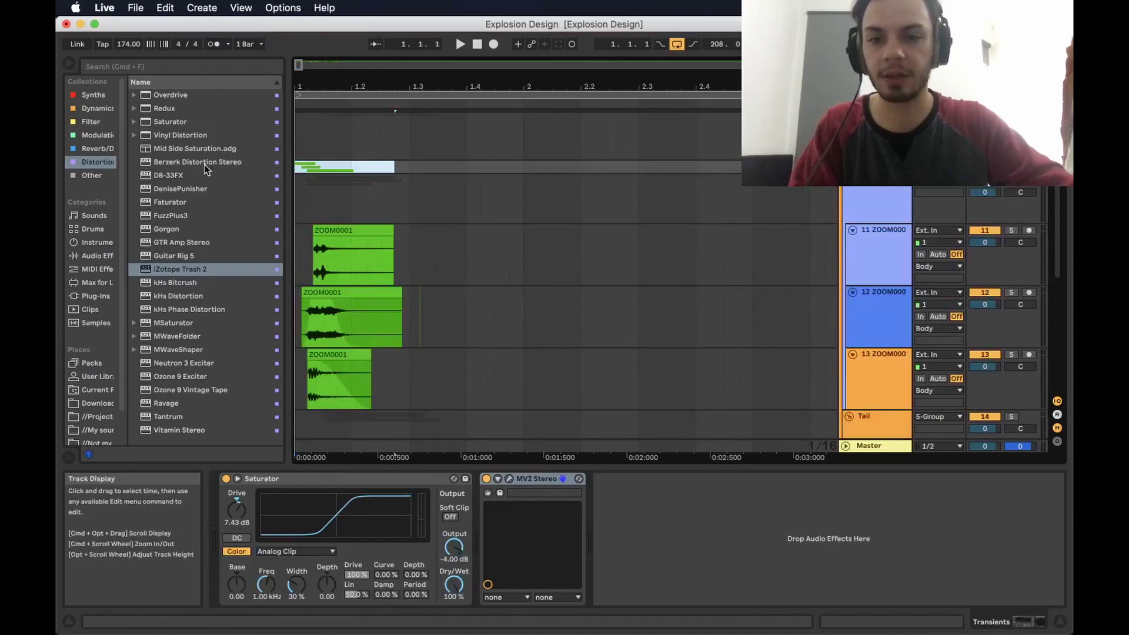
{"action": "left_click", "coordinate": [849, 181]}
{"action": "left_click_drag", "start_coordinate": [411, 182], "coordinate": [296, 182]}
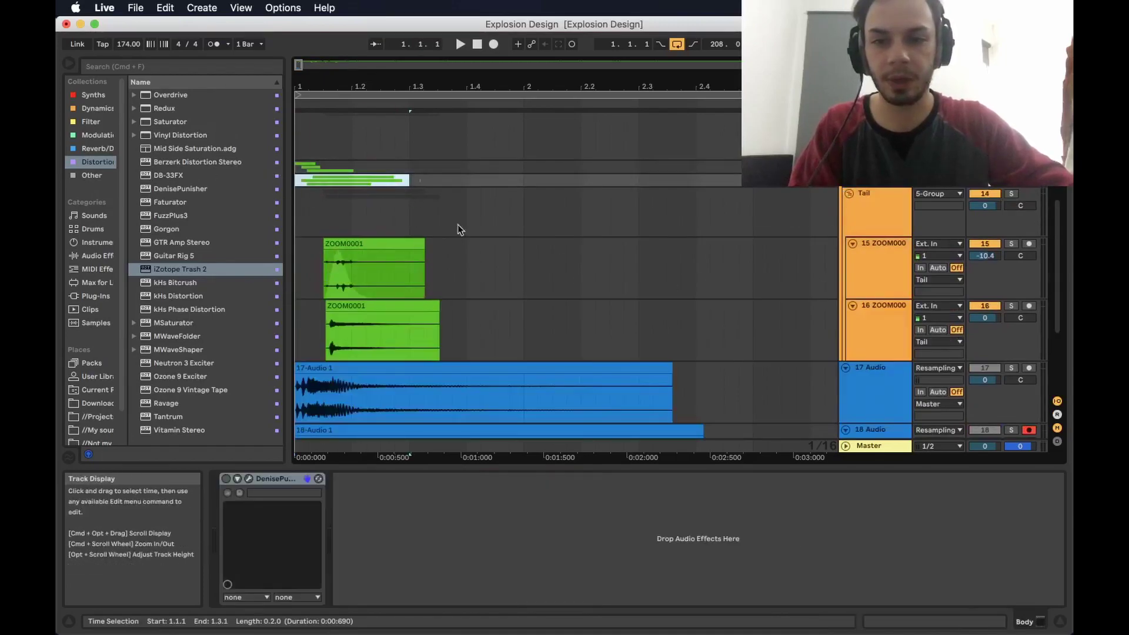
{"action": "left_click", "coordinate": [847, 191]}
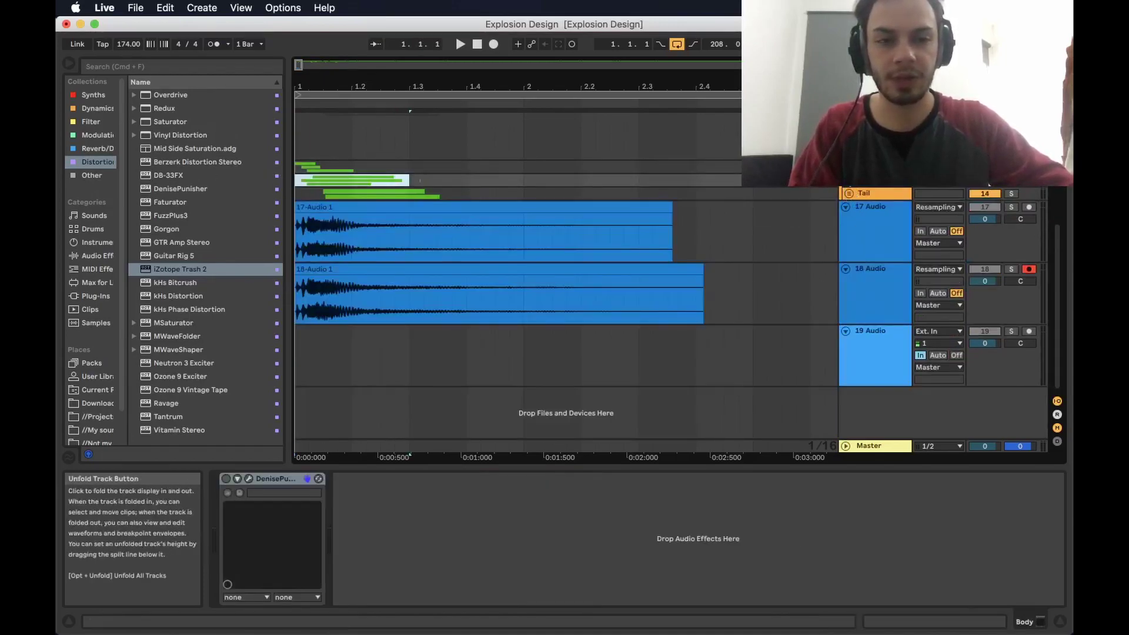
Step: Expand the Transients group and highlight the range spanning its three ZOOM0001 clips, and select a stretch of track 7
{"action": "scroll", "coordinate": [852, 195], "scroll_direction": "up", "scroll_amount": 5}
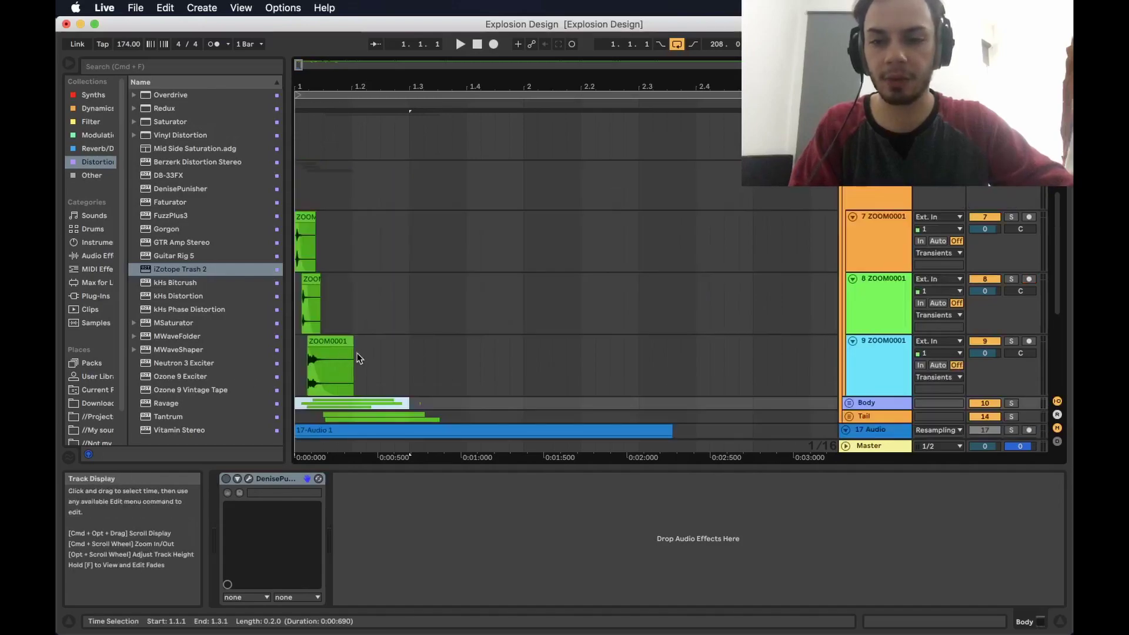
{"action": "left_click_drag", "start_coordinate": [356, 360], "coordinate": [269, 213]}
{"action": "left_click", "coordinate": [552, 288]}
{"action": "left_click_drag", "start_coordinate": [780, 263], "coordinate": [897, 259]}
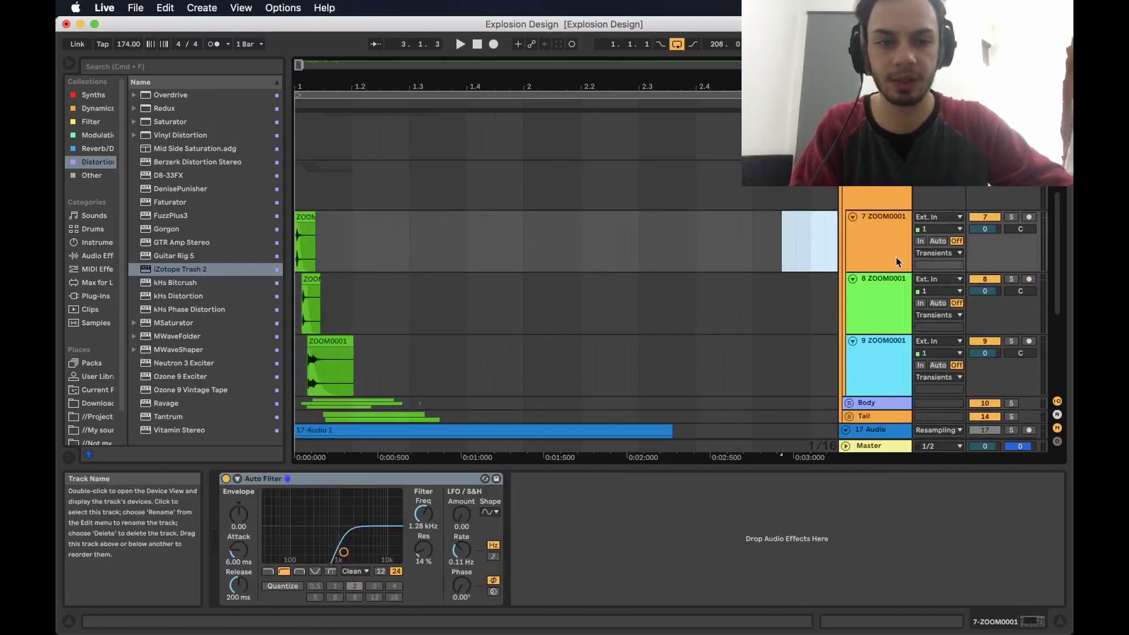
{"action": "scroll", "coordinate": [872, 312], "scroll_direction": "down", "scroll_amount": 5}
Step: Expand the Body group and highlight the range covering the clips on tracks 11 to 13, and clear the selection
{"action": "left_click", "coordinate": [849, 286]}
{"action": "scroll", "coordinate": [606, 325], "scroll_direction": "down", "scroll_amount": 2}
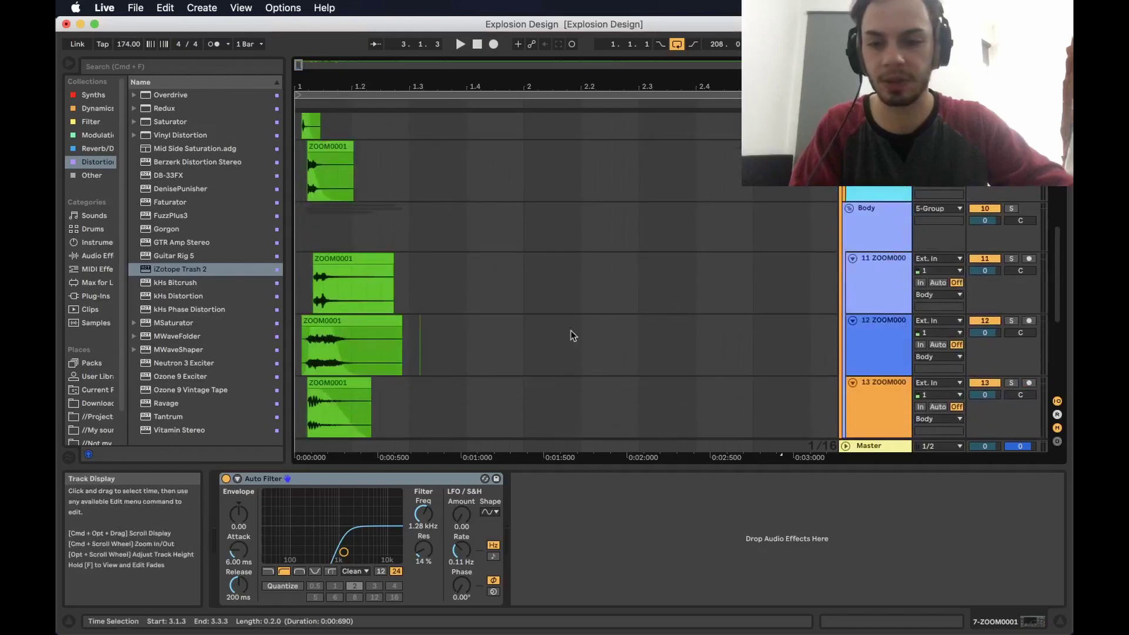
{"action": "scroll", "coordinate": [320, 403], "scroll_direction": "up", "scroll_amount": 5}
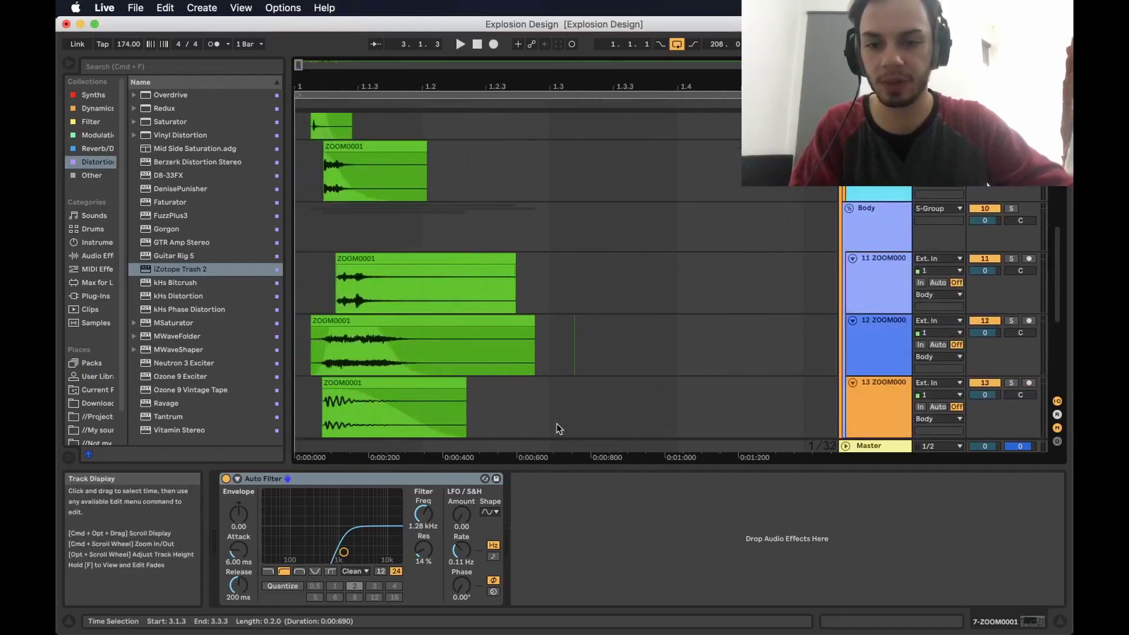
{"action": "left_click_drag", "start_coordinate": [560, 422], "coordinate": [310, 296]}
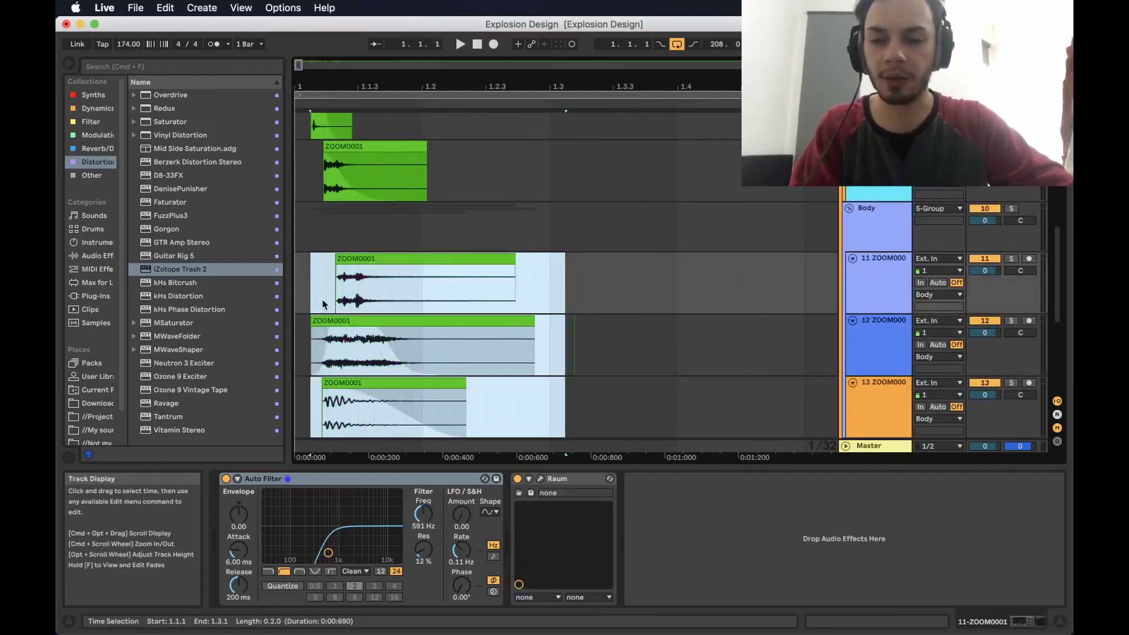
{"action": "left_click", "coordinate": [327, 298]}
Step: Expand the Tail group and highlight the range covering the clips on tracks 15 and 16, and clear the selection
{"action": "scroll", "coordinate": [426, 336], "scroll_direction": "down", "scroll_amount": 3}
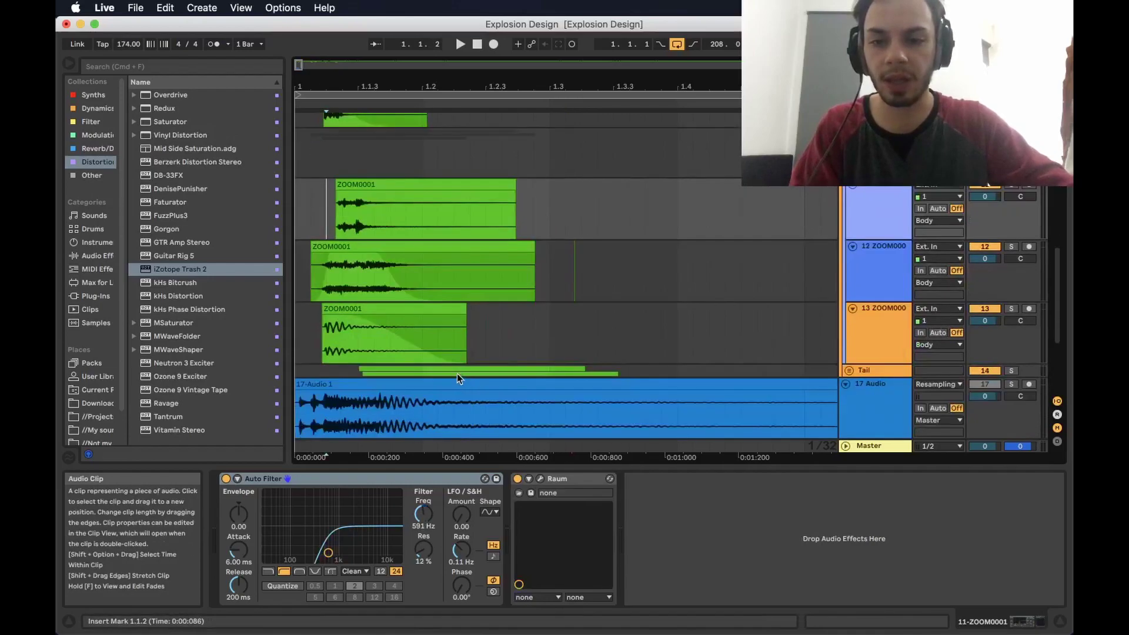
{"action": "left_click", "coordinate": [849, 371]}
{"action": "scroll", "coordinate": [849, 376], "scroll_direction": "down", "scroll_amount": 5}
{"action": "left_click_drag", "start_coordinate": [643, 403], "coordinate": [302, 305]}
{"action": "left_click", "coordinate": [340, 307]}
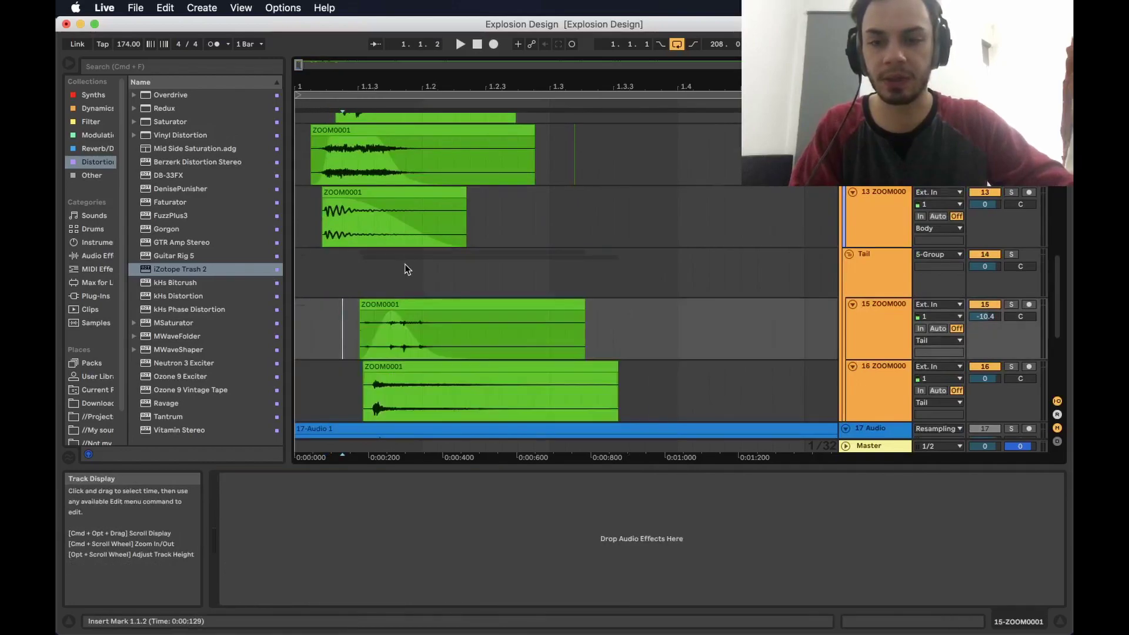
Step: Collapse the Transients, Body and Tail groups and select the 5 Group to show its device chain
{"action": "scroll", "coordinate": [403, 270], "scroll_direction": "up", "scroll_amount": 3}
{"action": "left_click", "coordinate": [403, 236]}
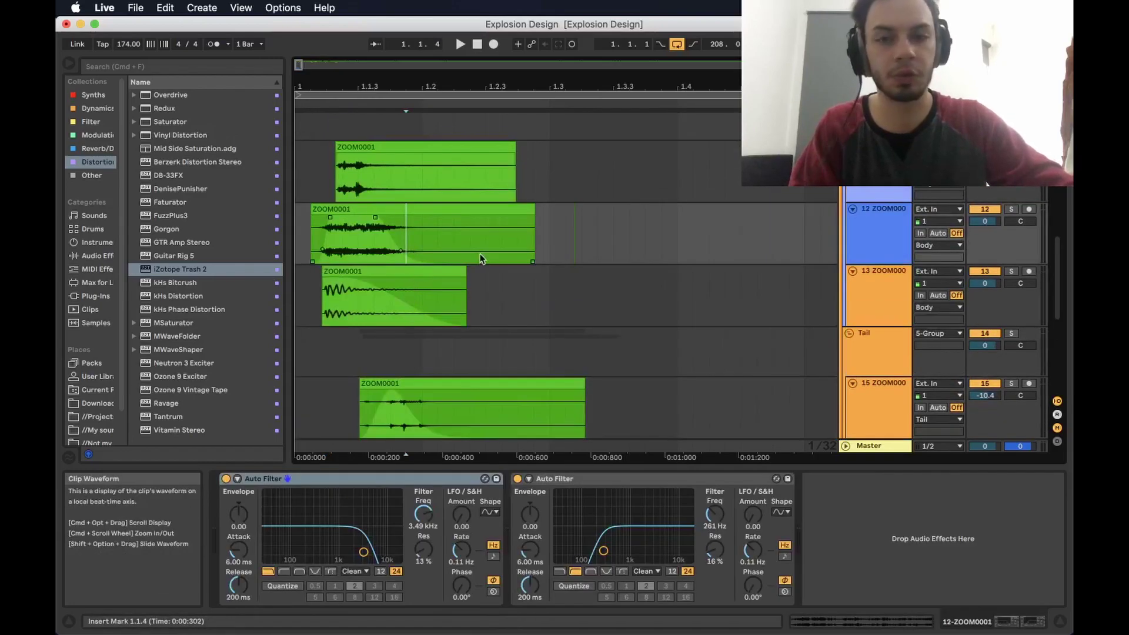
{"action": "scroll", "coordinate": [486, 250], "scroll_direction": "up", "scroll_amount": 12}
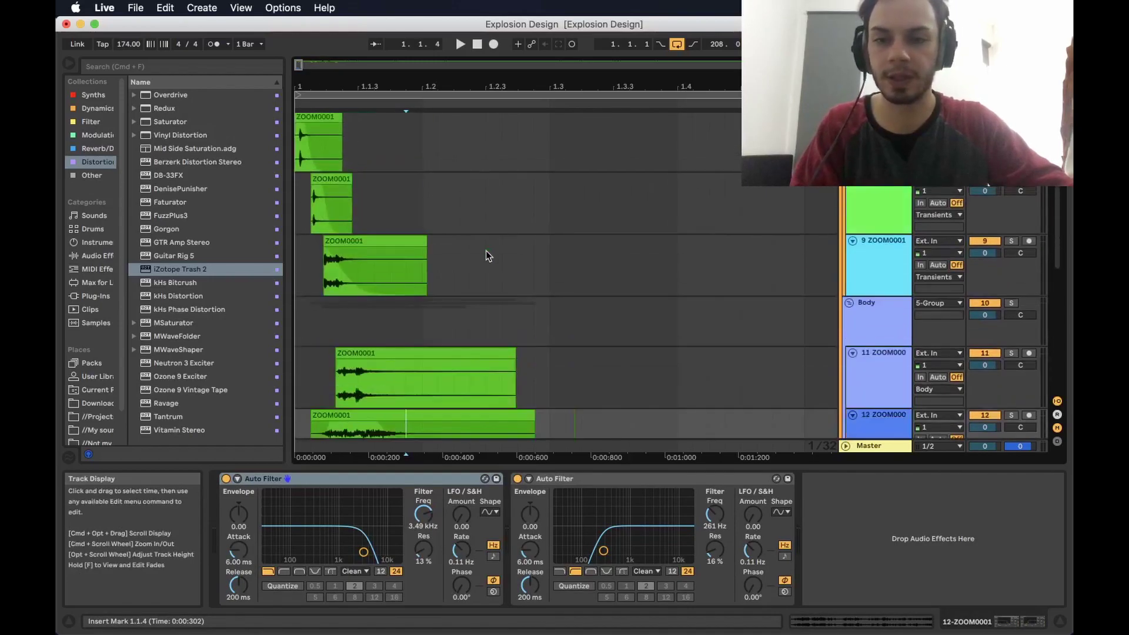
{"action": "left_click", "coordinate": [849, 220]}
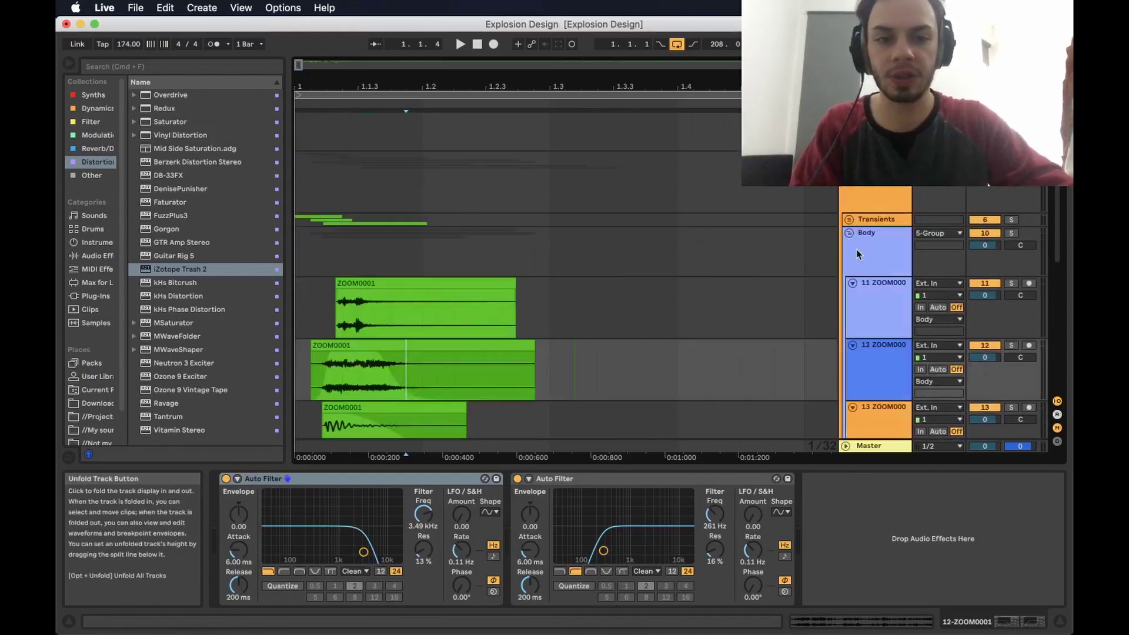
{"action": "left_click", "coordinate": [850, 233]}
{"action": "left_click", "coordinate": [850, 246]}
{"action": "left_click", "coordinate": [869, 192]}
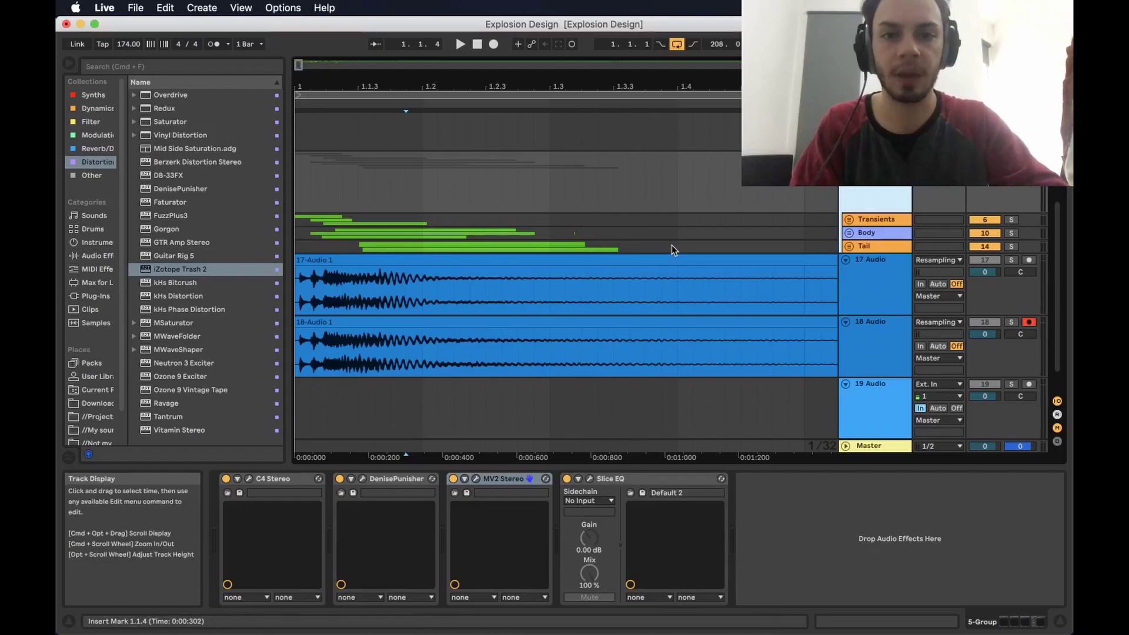
Step: Review the C4 Stereo's multiband curve and band settings on the 5 Group, and close its window
{"action": "left_click", "coordinate": [266, 479]}
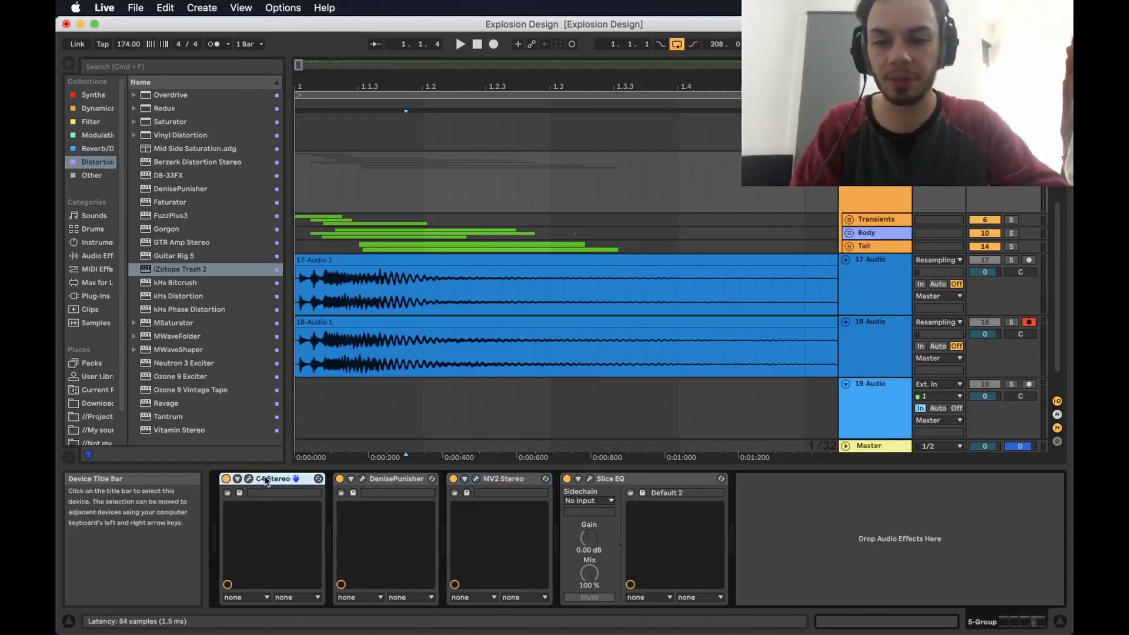
{"action": "left_click", "coordinate": [411, 482]}
{"action": "left_click", "coordinate": [267, 480]}
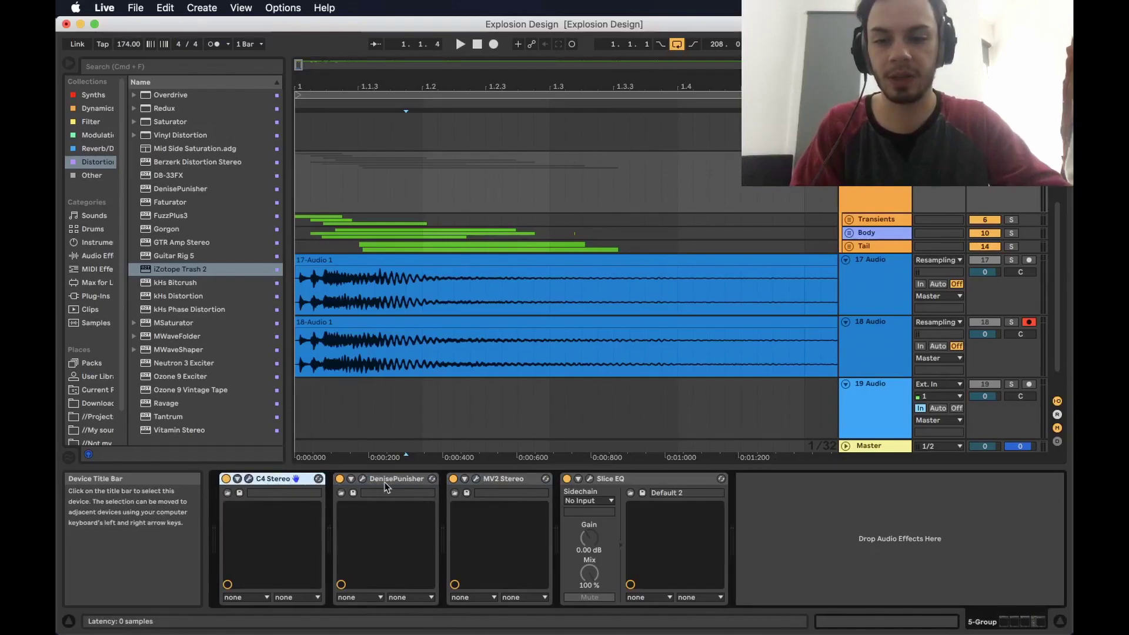
{"action": "left_click", "coordinate": [249, 478]}
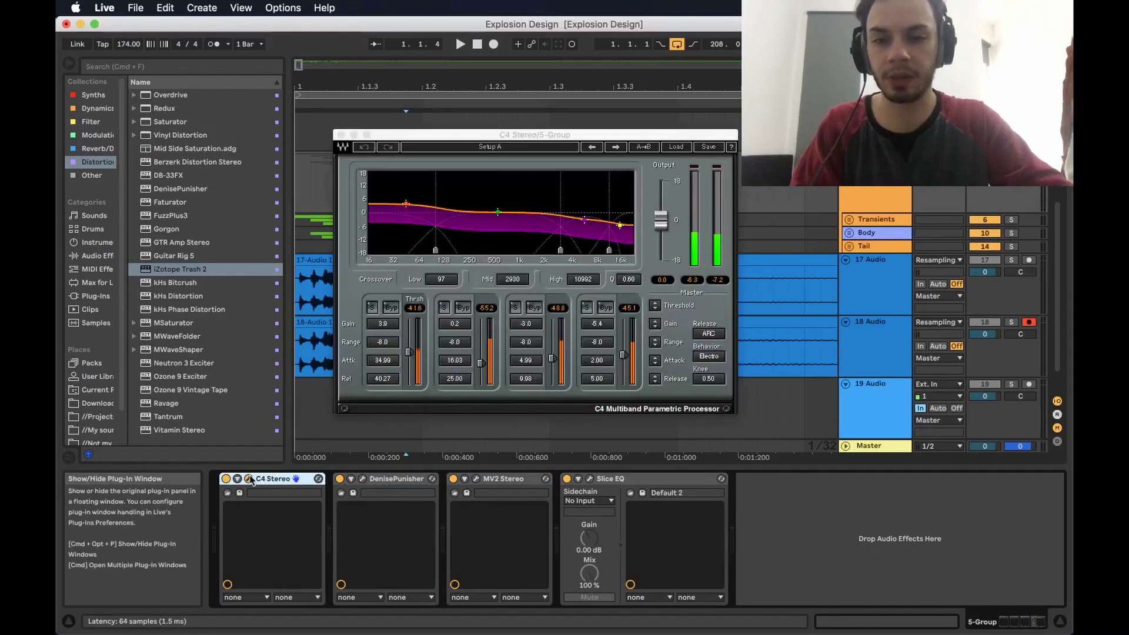
{"action": "left_click", "coordinate": [406, 203]}
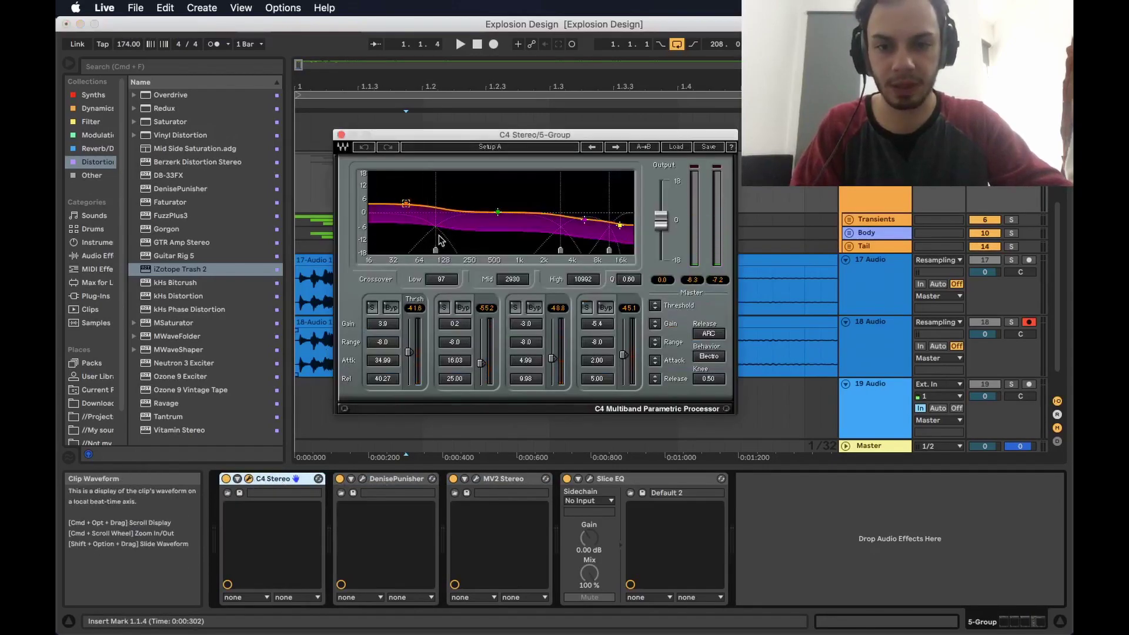
{"action": "left_click", "coordinate": [618, 202]}
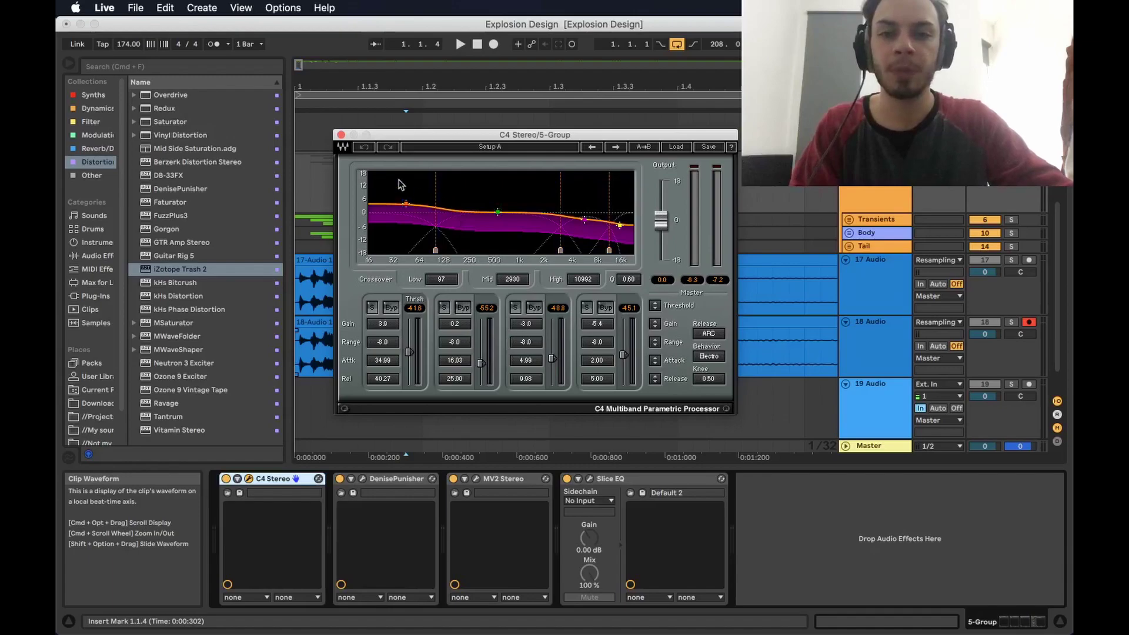
{"action": "left_click", "coordinate": [341, 136]}
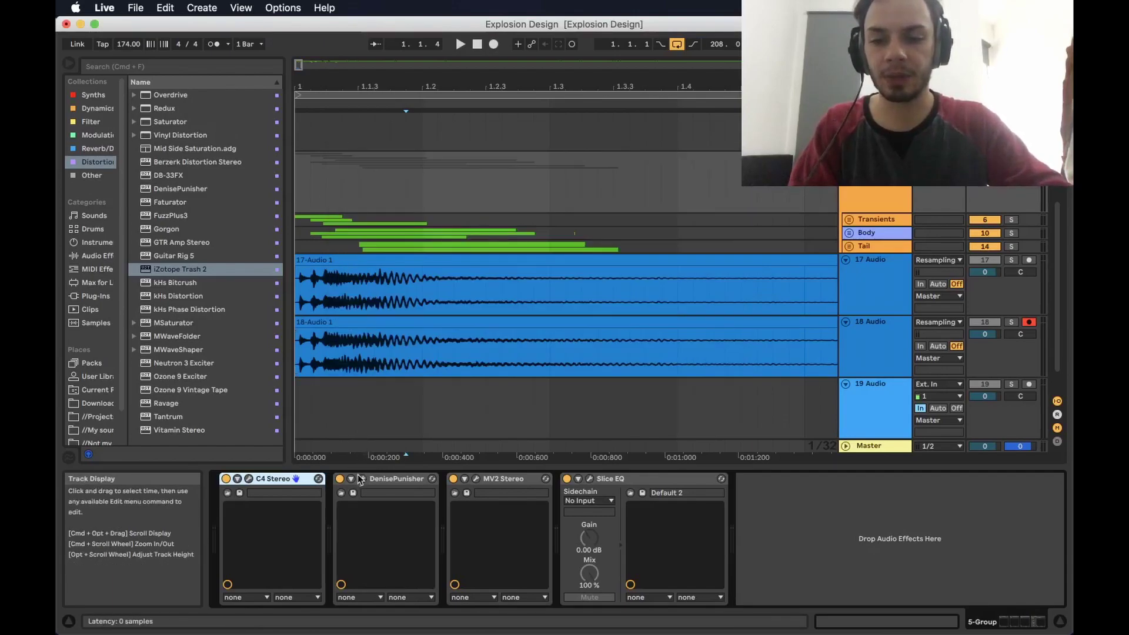
{"action": "left_click", "coordinate": [250, 480]}
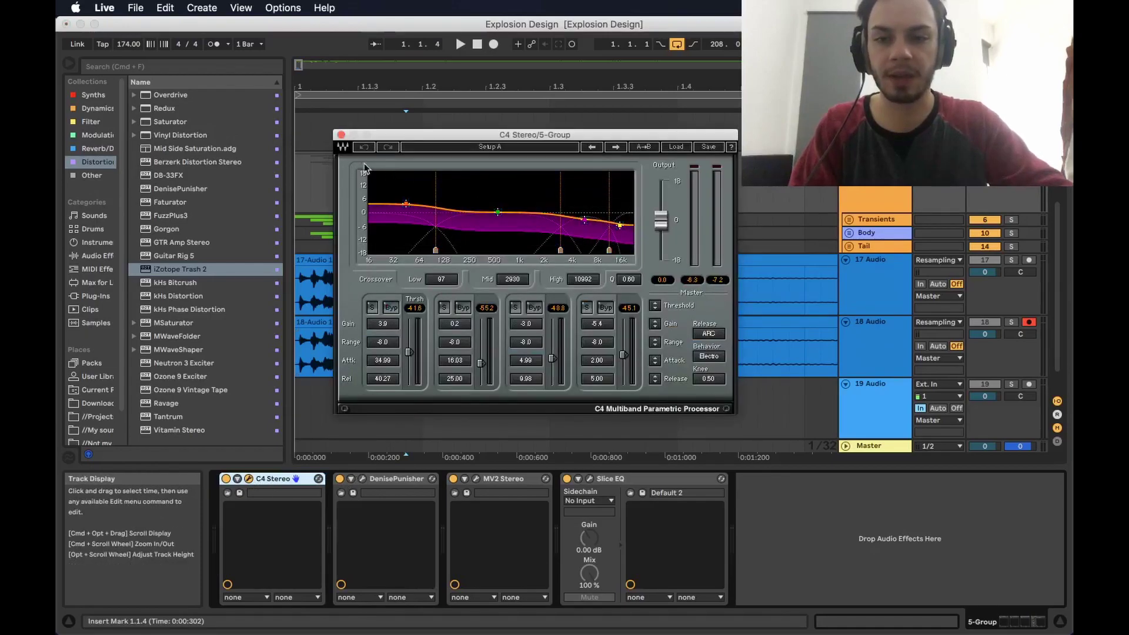
{"action": "left_click", "coordinate": [341, 136]}
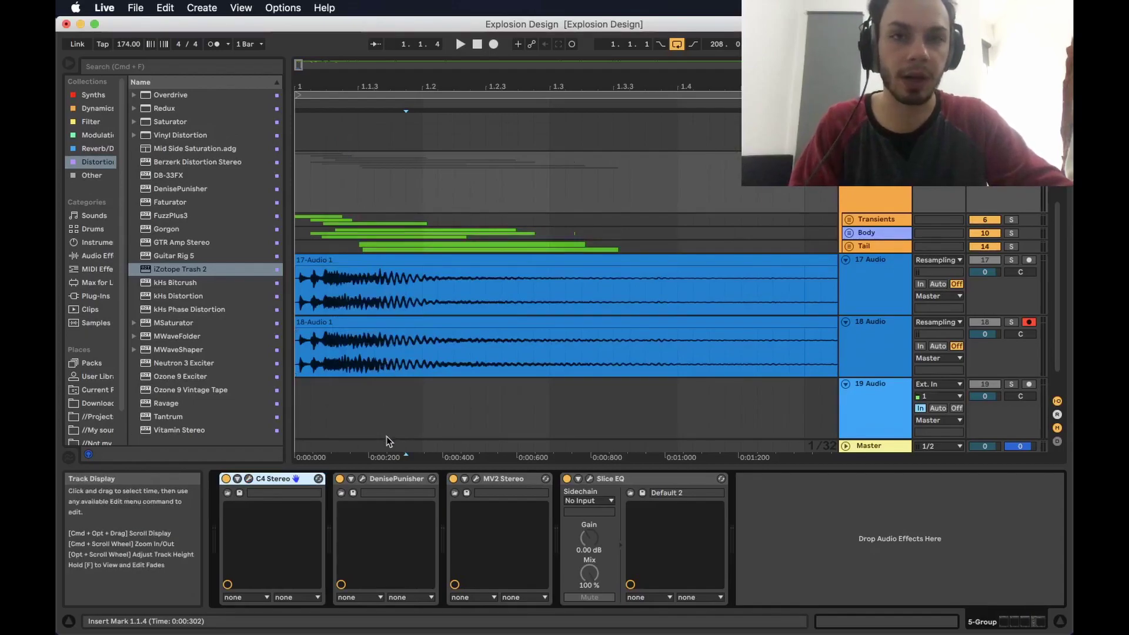
Step: Check the shape, punish and makeup settings of the DenisePunisher on the 5 Group, and hide its window
{"action": "left_click", "coordinate": [363, 480]}
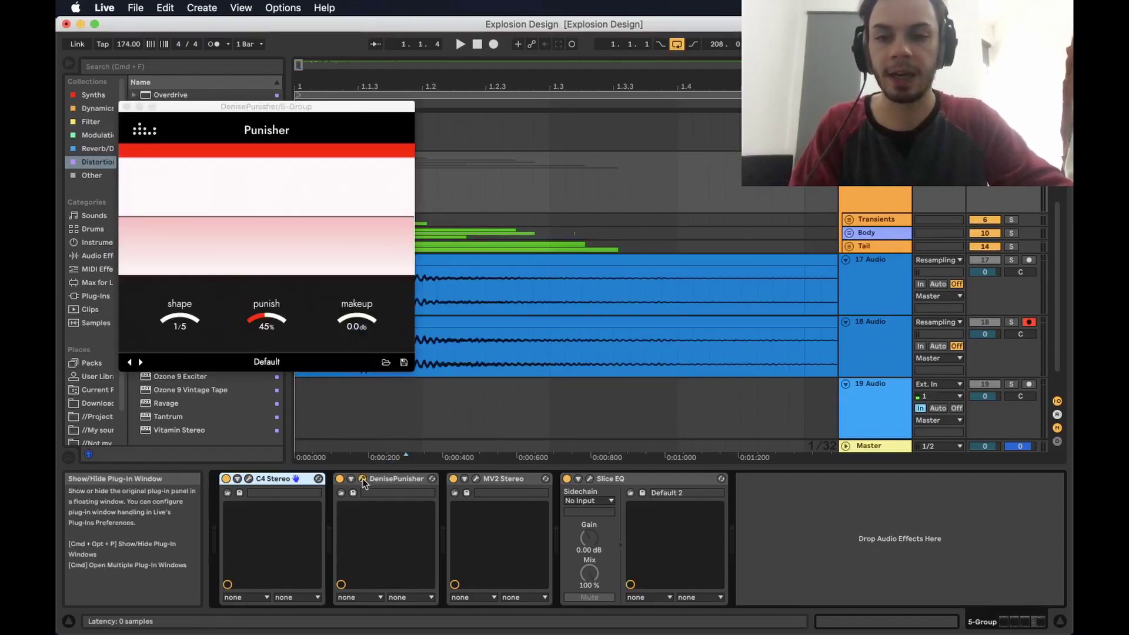
{"action": "left_click", "coordinate": [363, 480]}
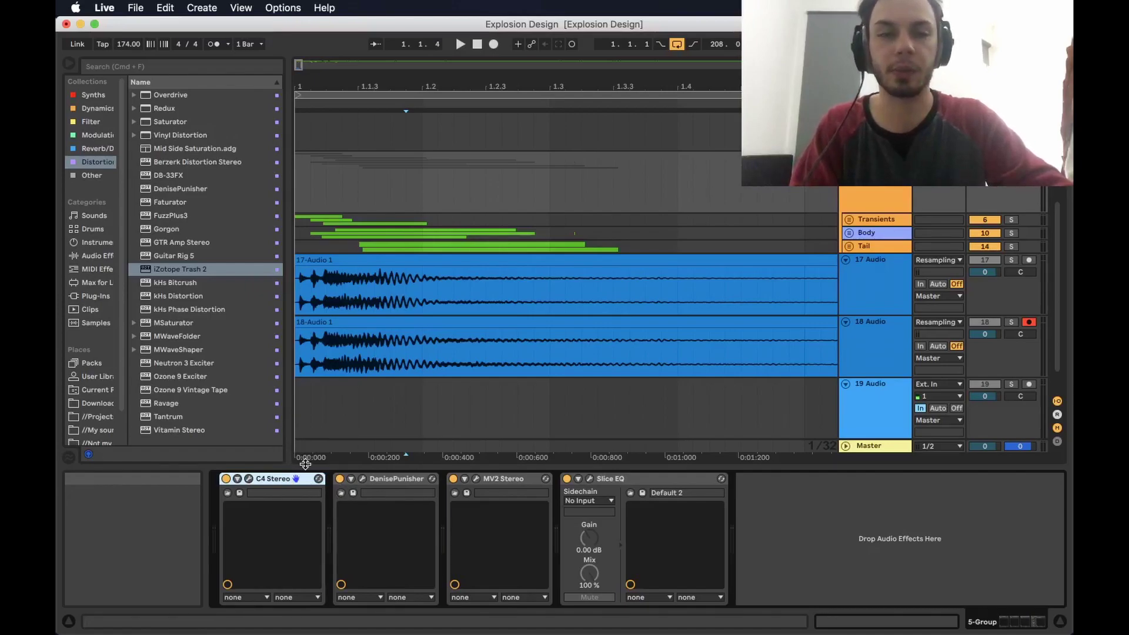
{"action": "left_click", "coordinate": [362, 479]}
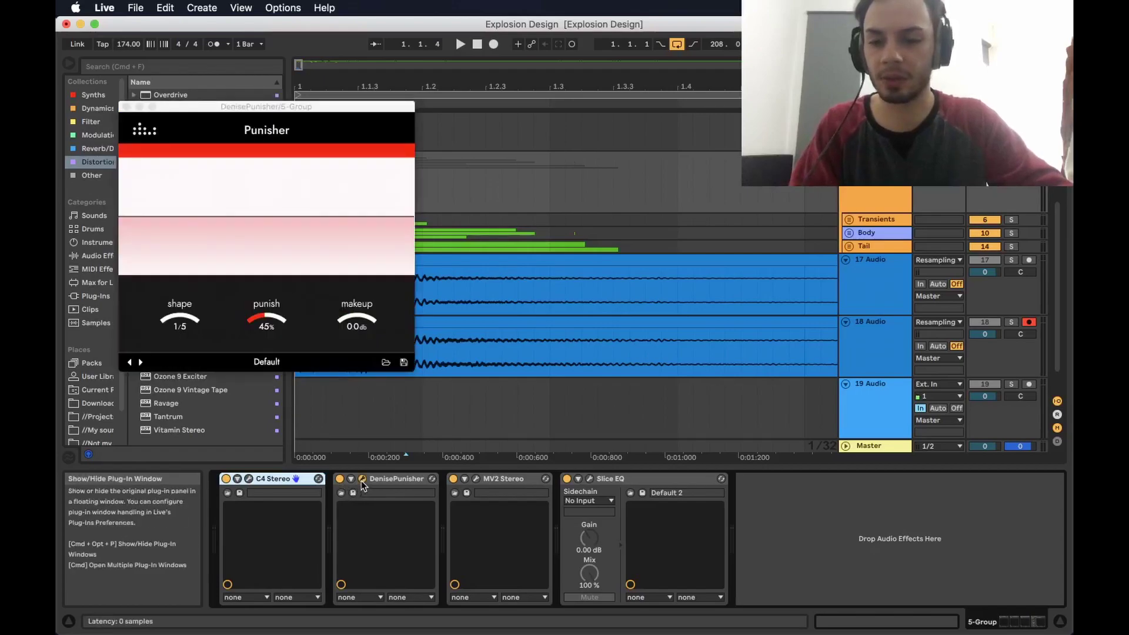
{"action": "left_click", "coordinate": [362, 479]}
Step: Place the C4 Stereo's X-Y control point near the lower-left corner of its pad
{"action": "left_click", "coordinate": [281, 506]}
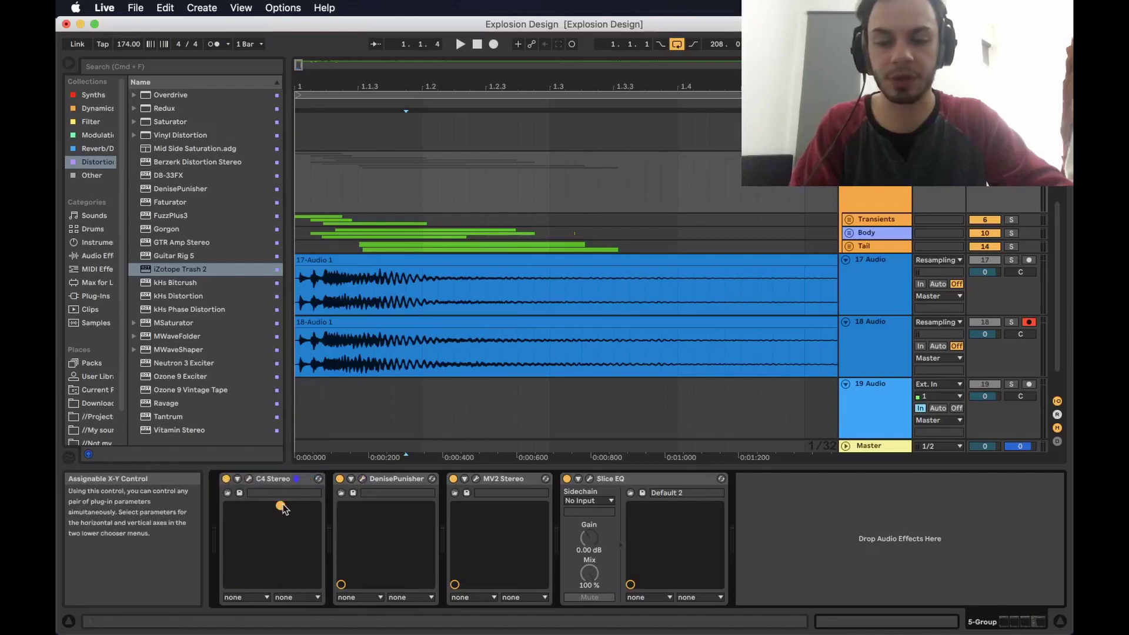
{"action": "left_click_drag", "start_coordinate": [281, 507], "coordinate": [227, 572]}
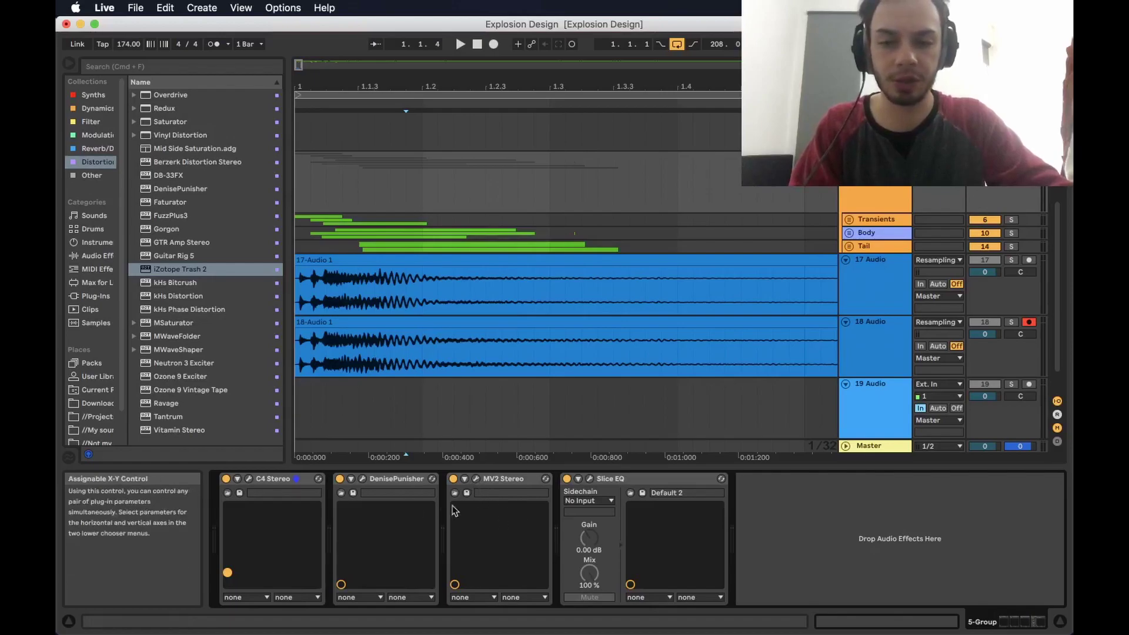
Step: Take another look at the Slice EQ curve on the 5 Group and close the plug-in window
{"action": "left_click", "coordinate": [590, 479]}
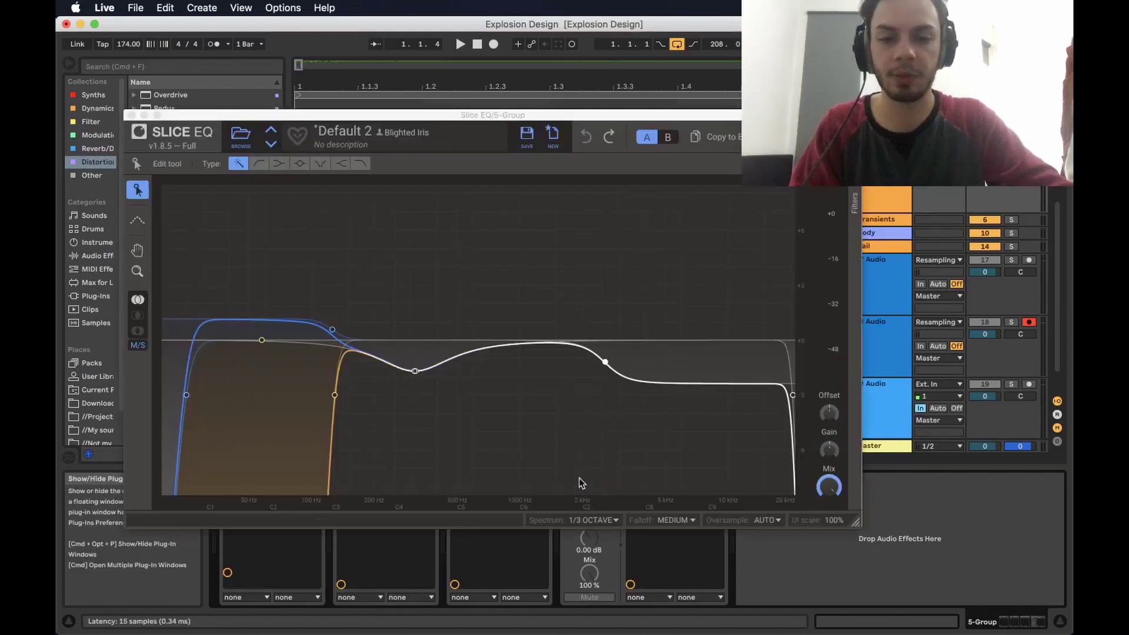
{"action": "left_click", "coordinate": [132, 115]}
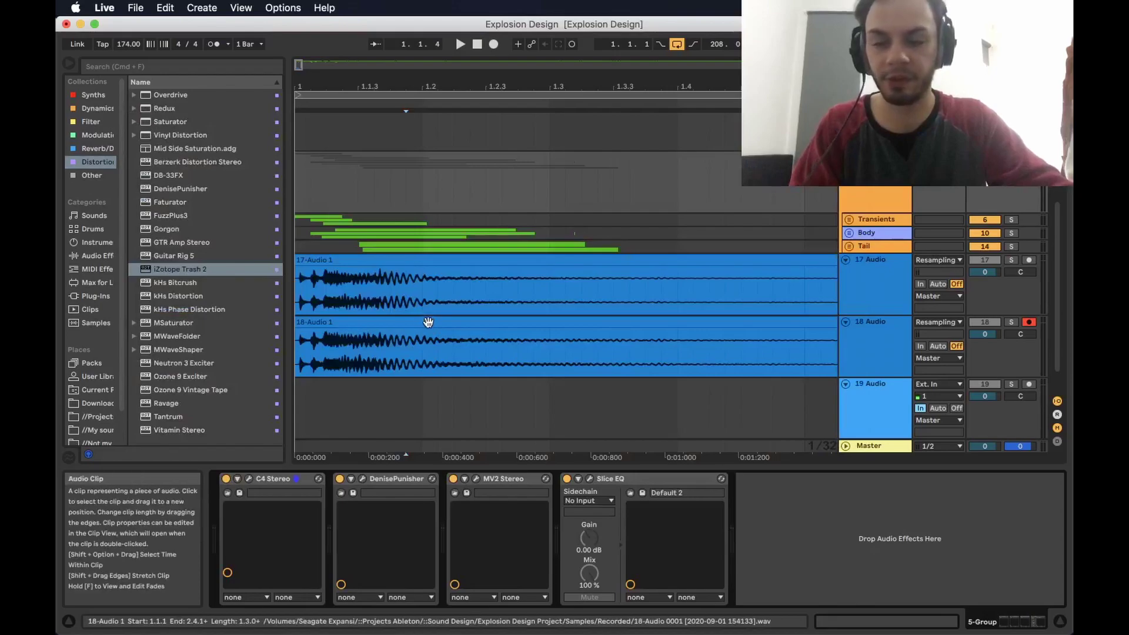